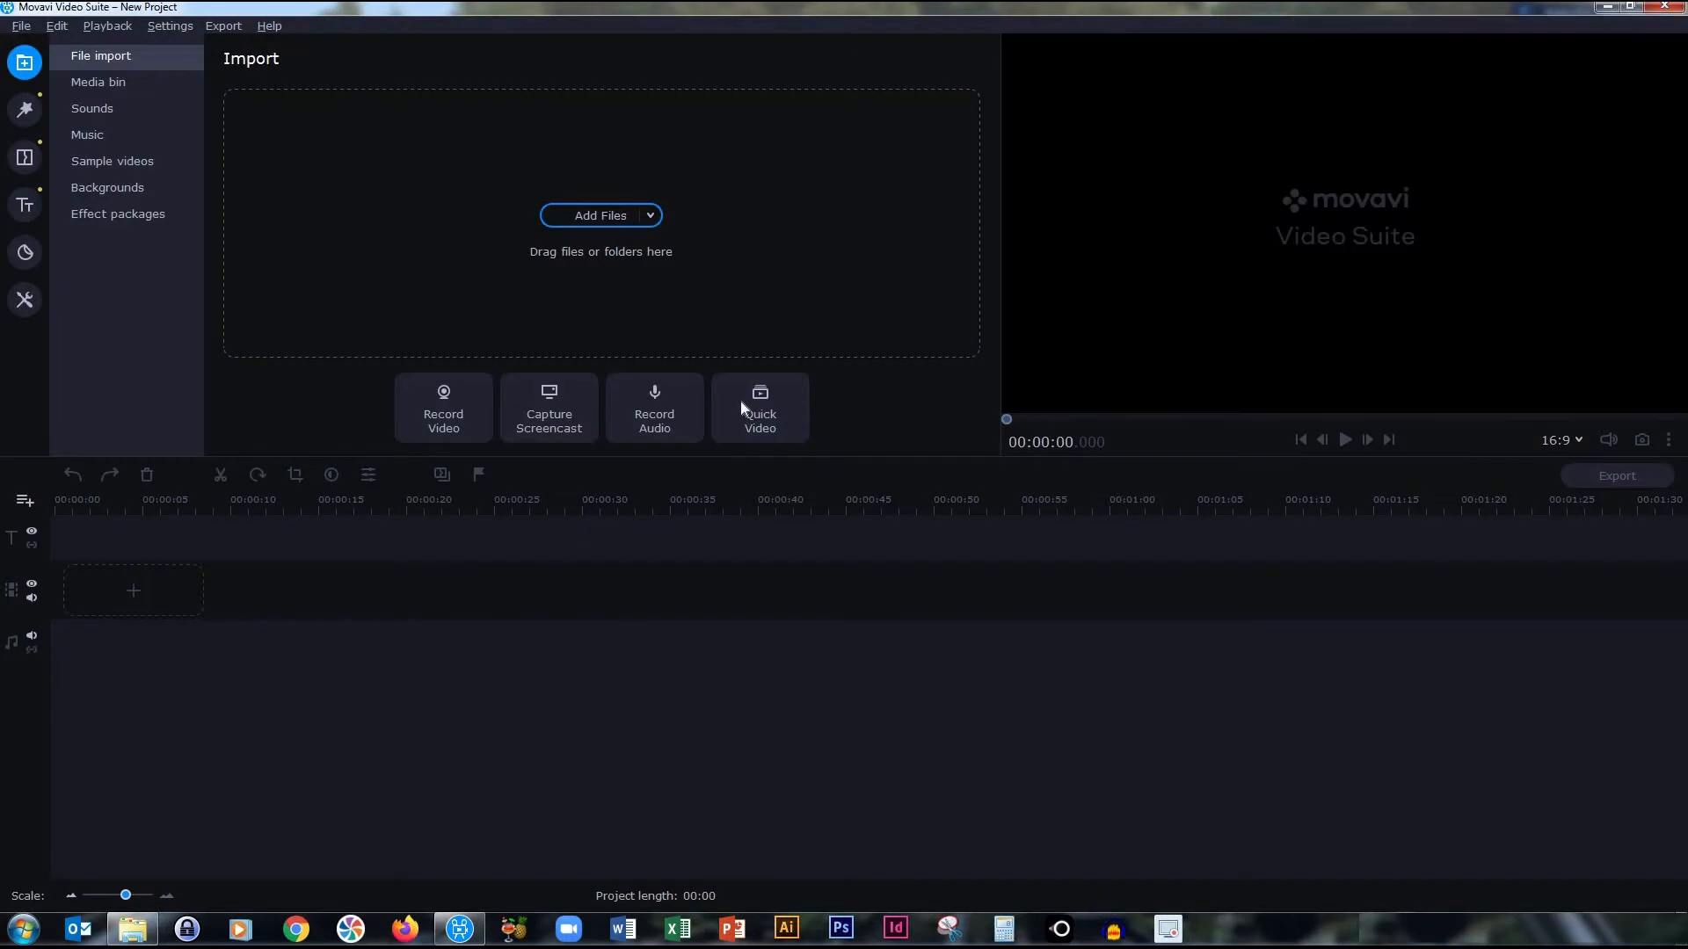
- Place the Black background at the start of the main video track
left_click(24, 205)
left_click(24, 70)
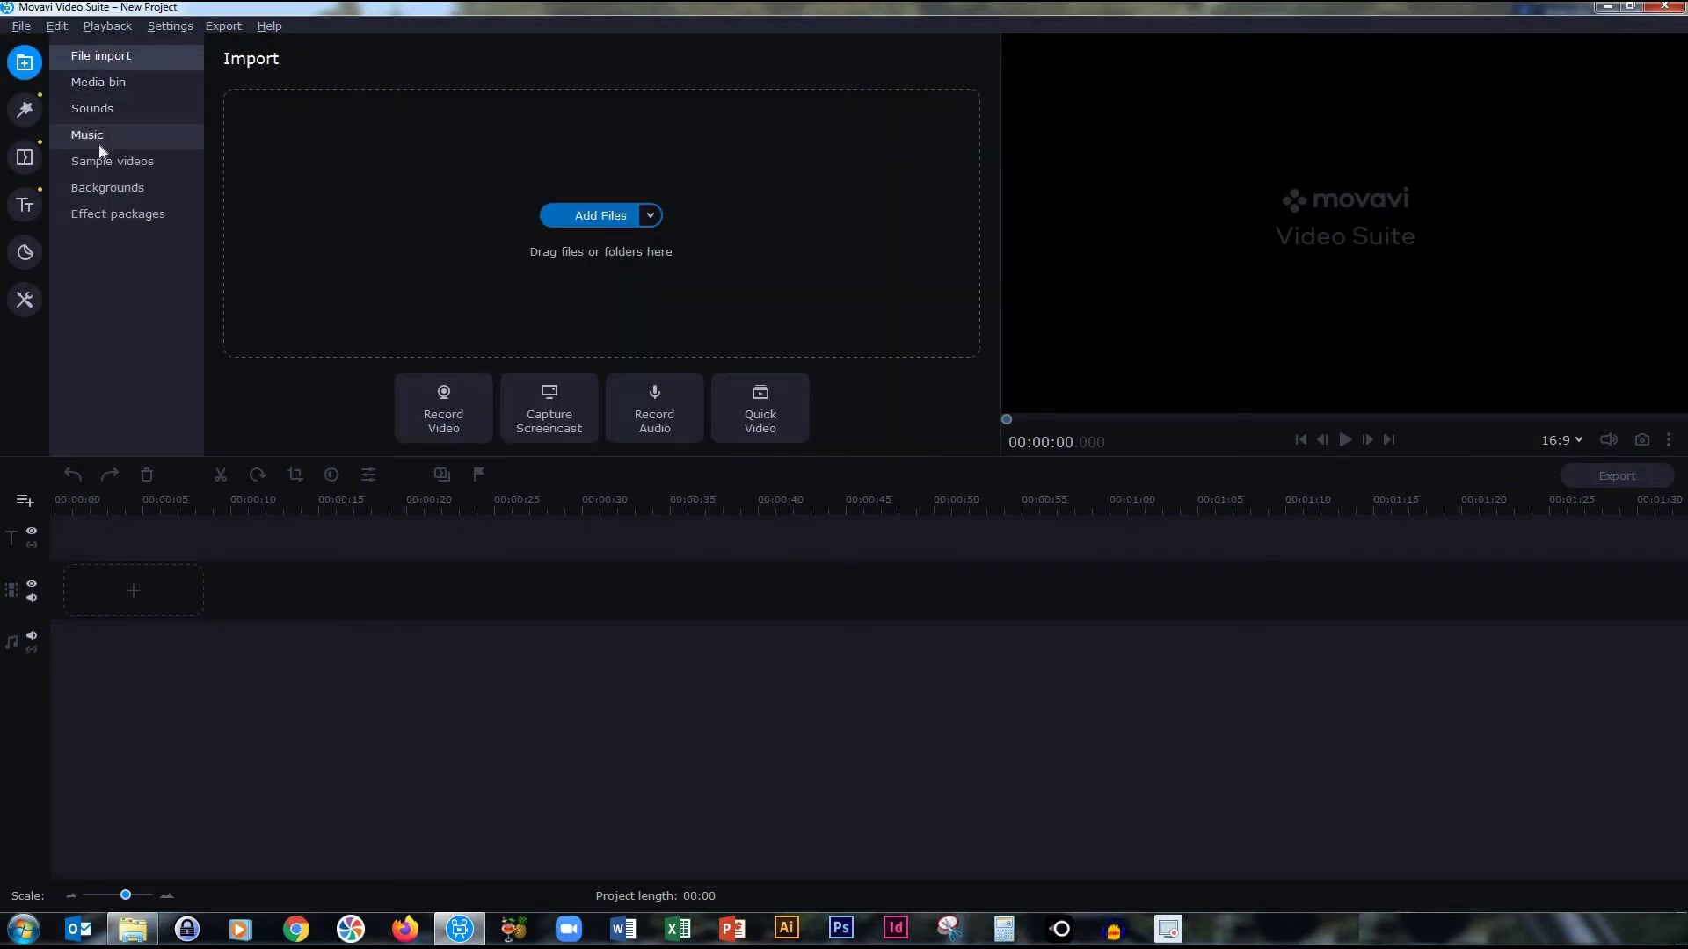
left_click(97, 188)
left_click_drag(444, 127, 61, 584)
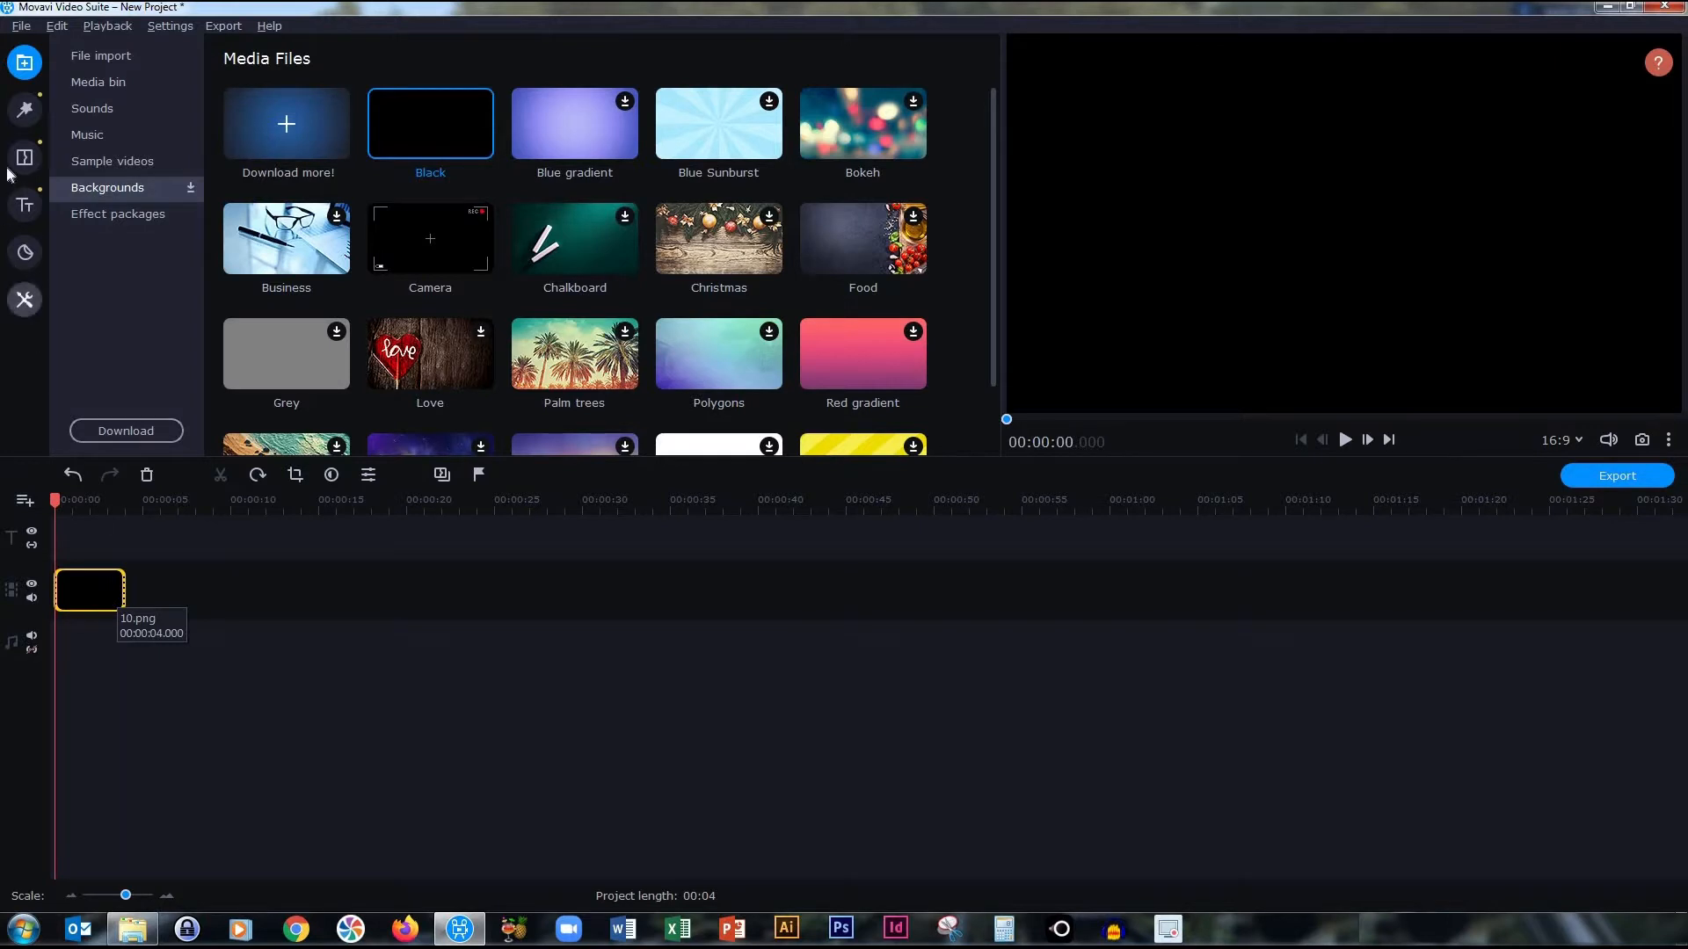
- Add the Clean contrast title above the black clip and extend both to about 36 seconds
left_click(41, 204)
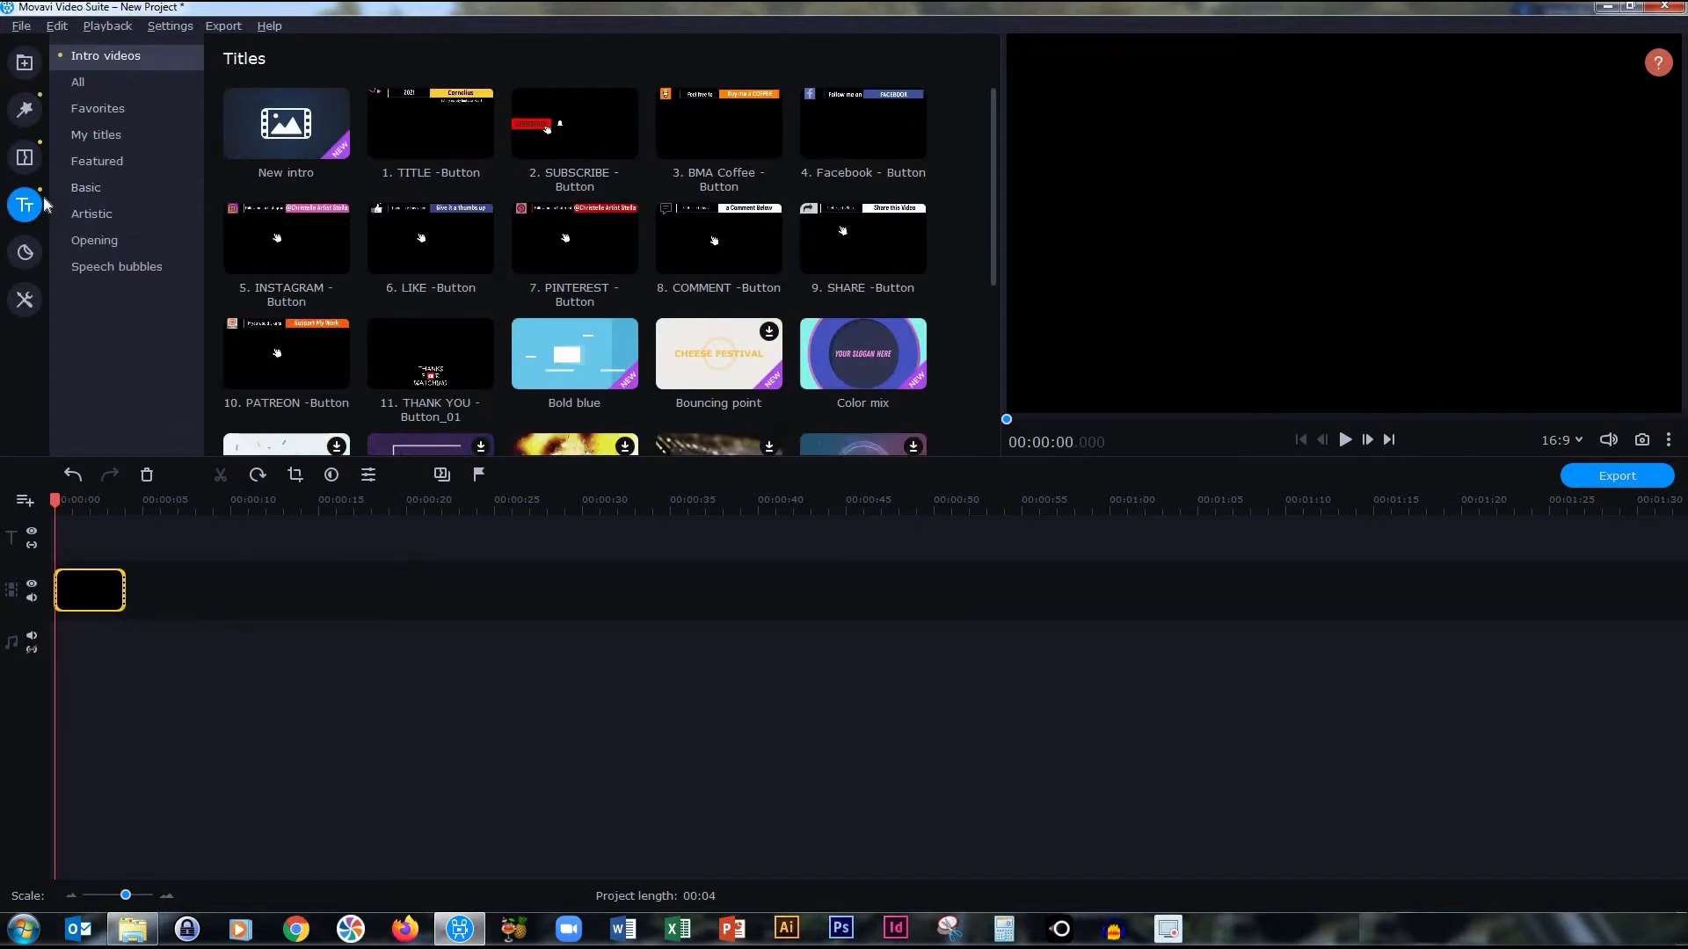
left_click(117, 76)
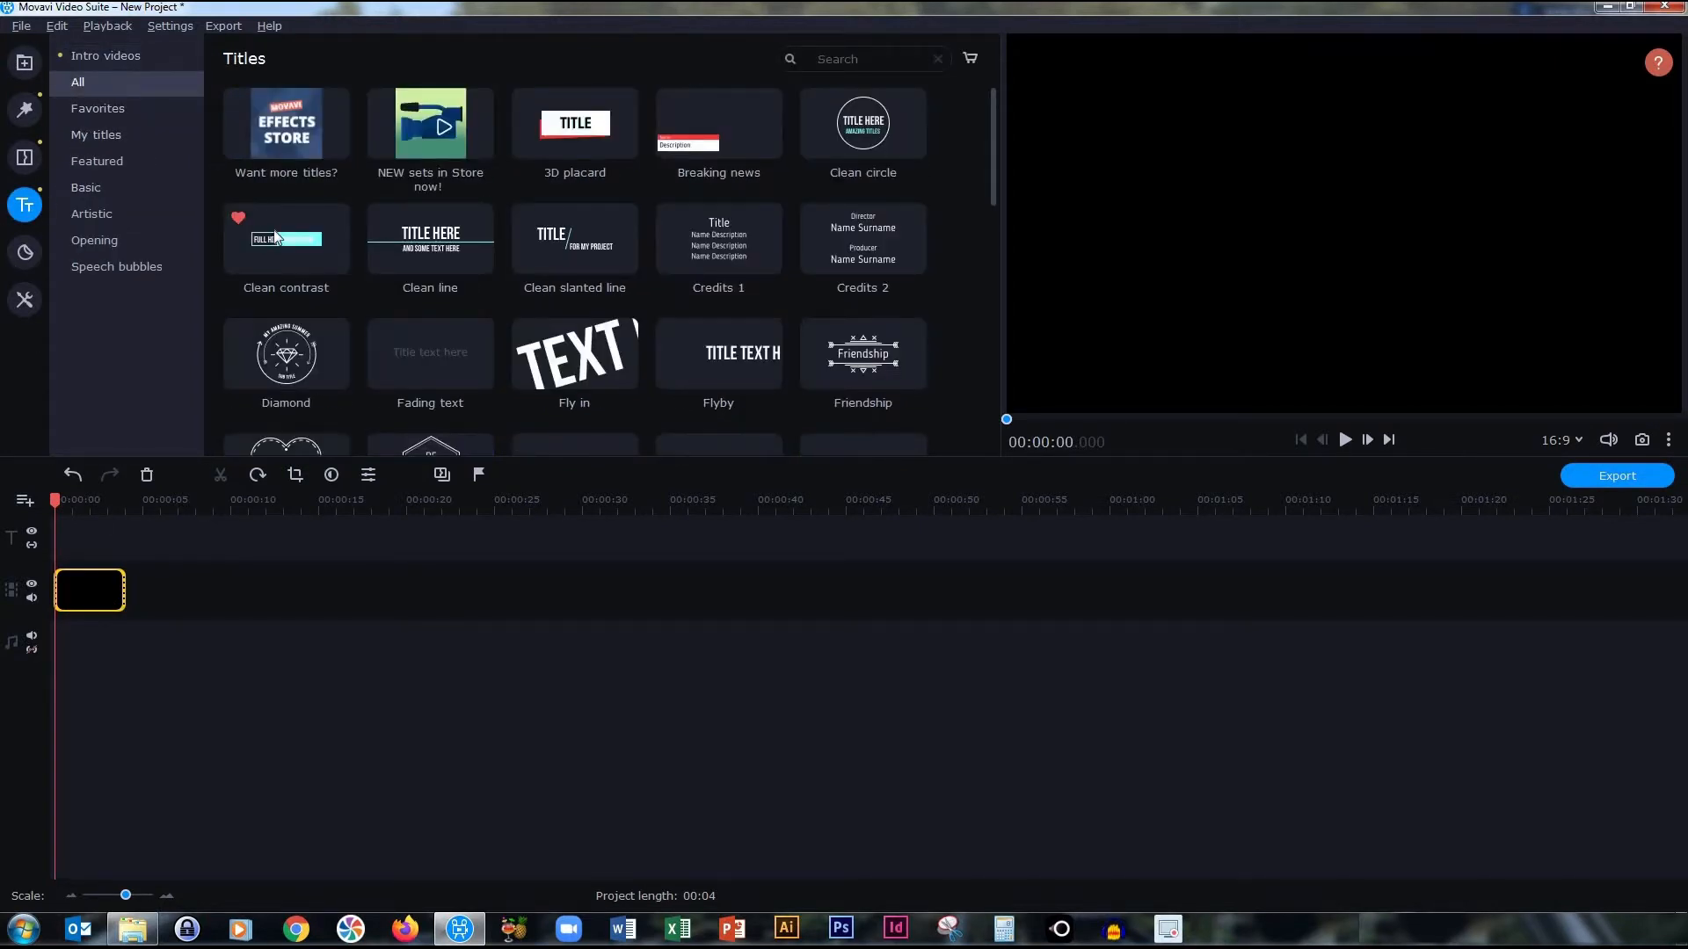
left_click(286, 248)
left_click_drag(287, 248, 55, 543)
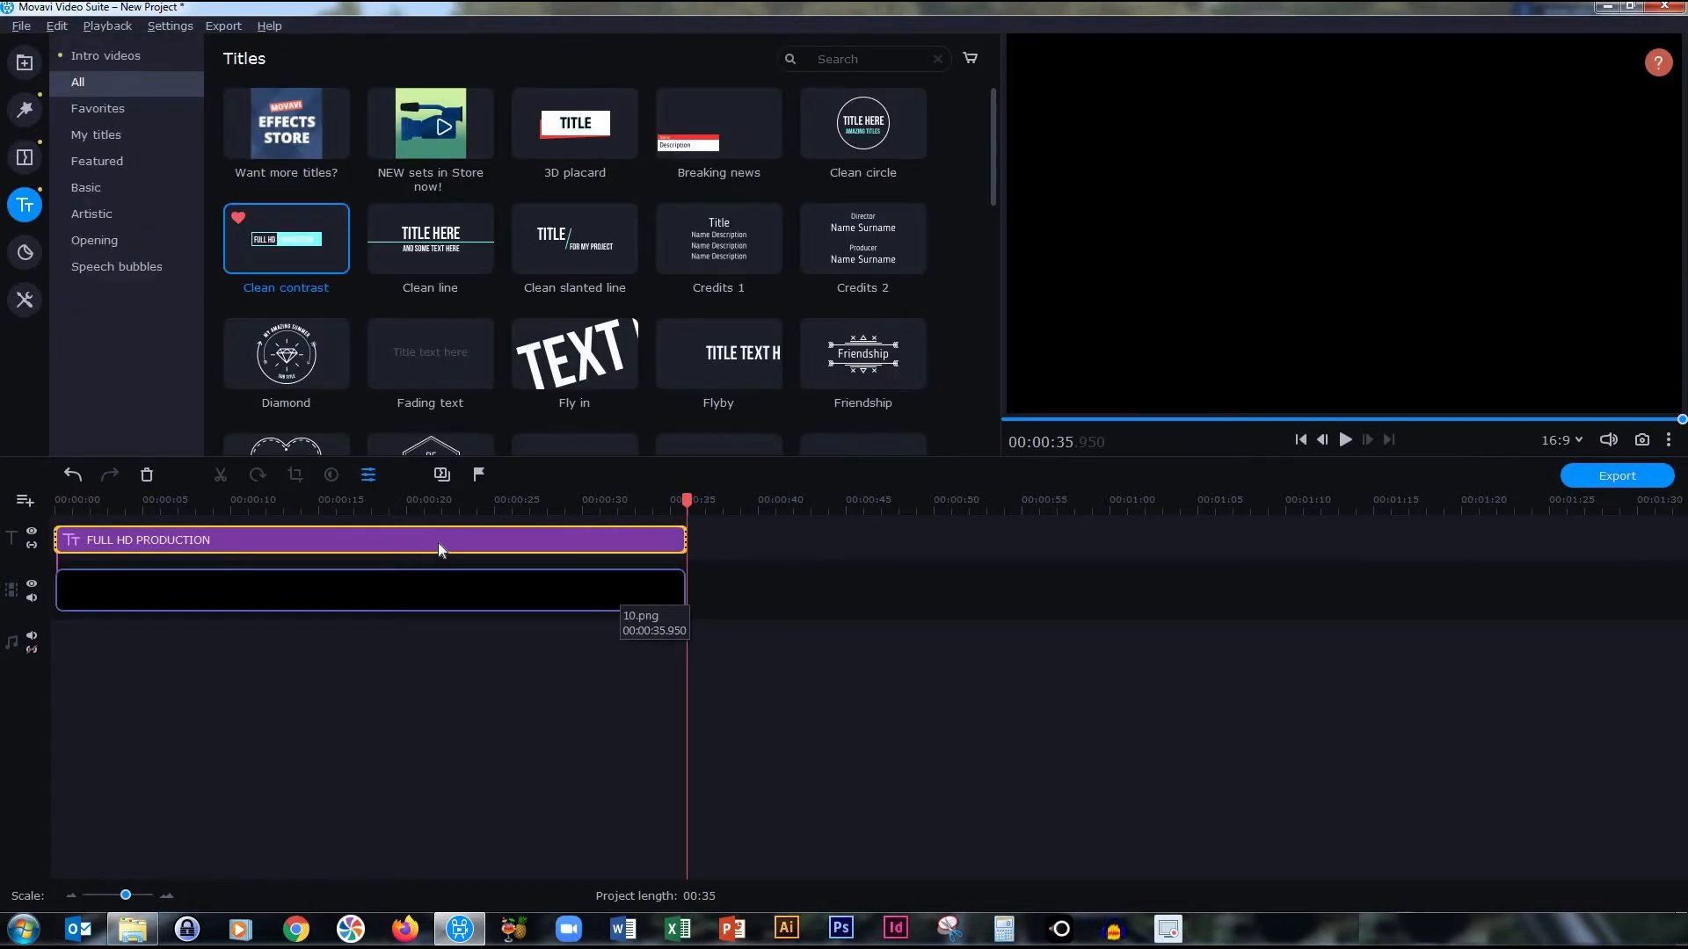
- Edit the title, moving its decoration bar to the frame's upper-right corner and reducing the bar's height
double_click(438, 541)
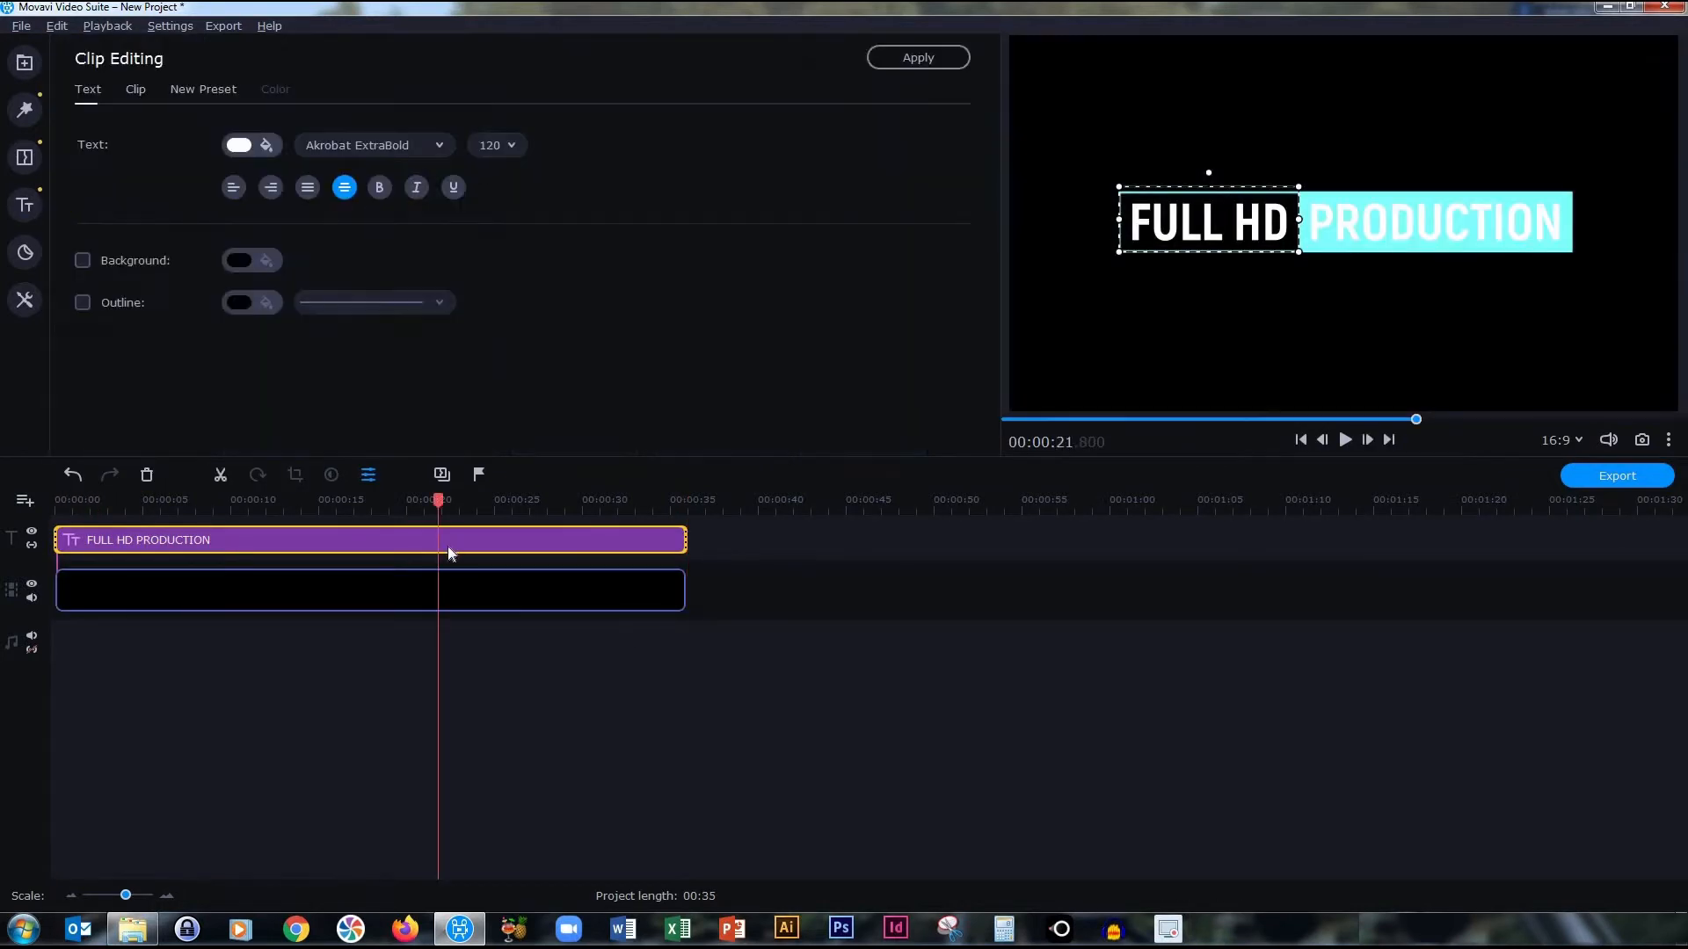
left_click(1448, 214)
left_click_drag(1448, 214, 1542, 49)
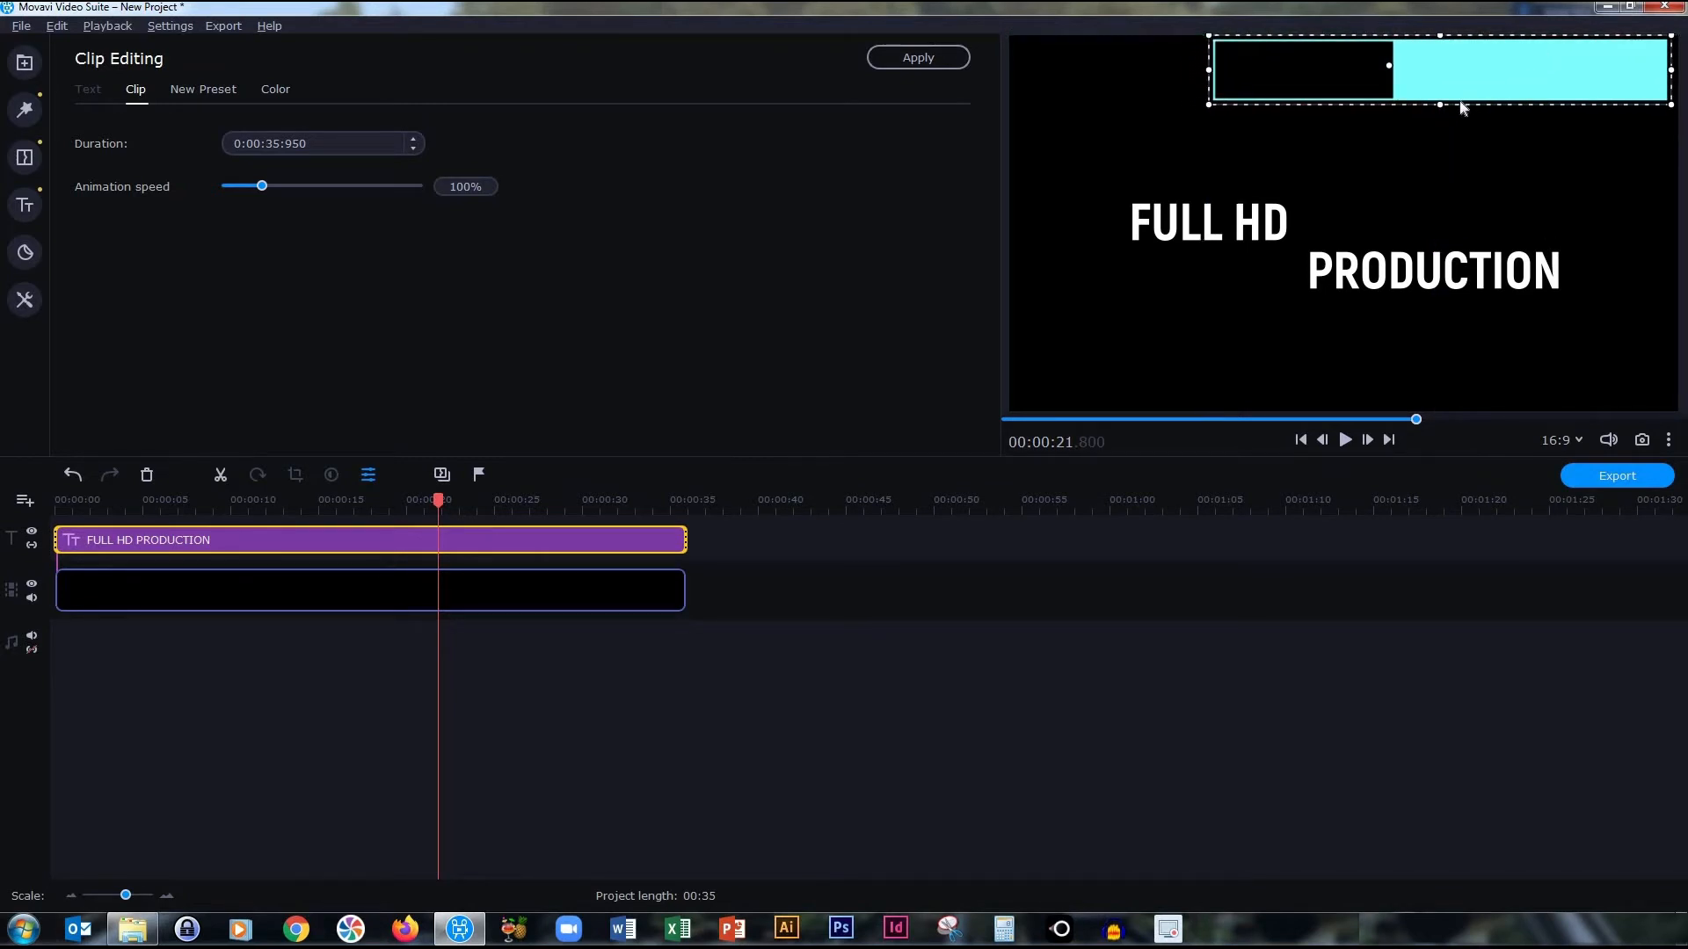
left_click_drag(1443, 105, 1450, 74)
- Replace the title's two texts with "Feel free to" and "Buy me a COFFEE"
double_click(1319, 56)
type("F")
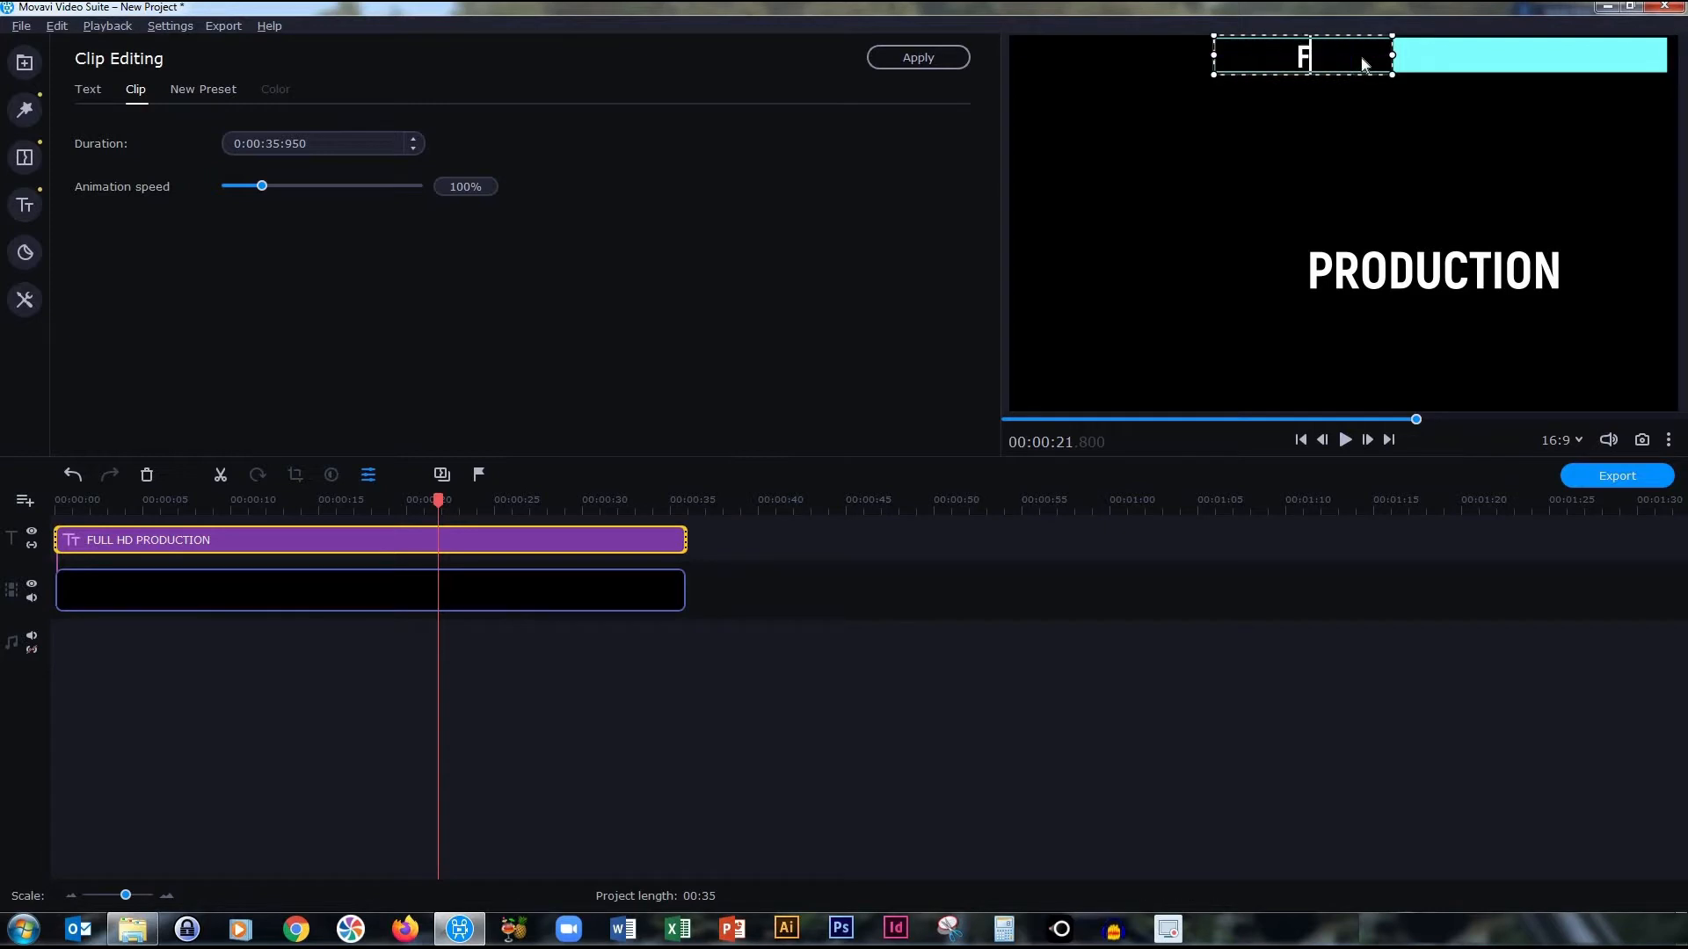
type("eel free to")
double_click(1407, 268)
type("Buy me a COFFEE")
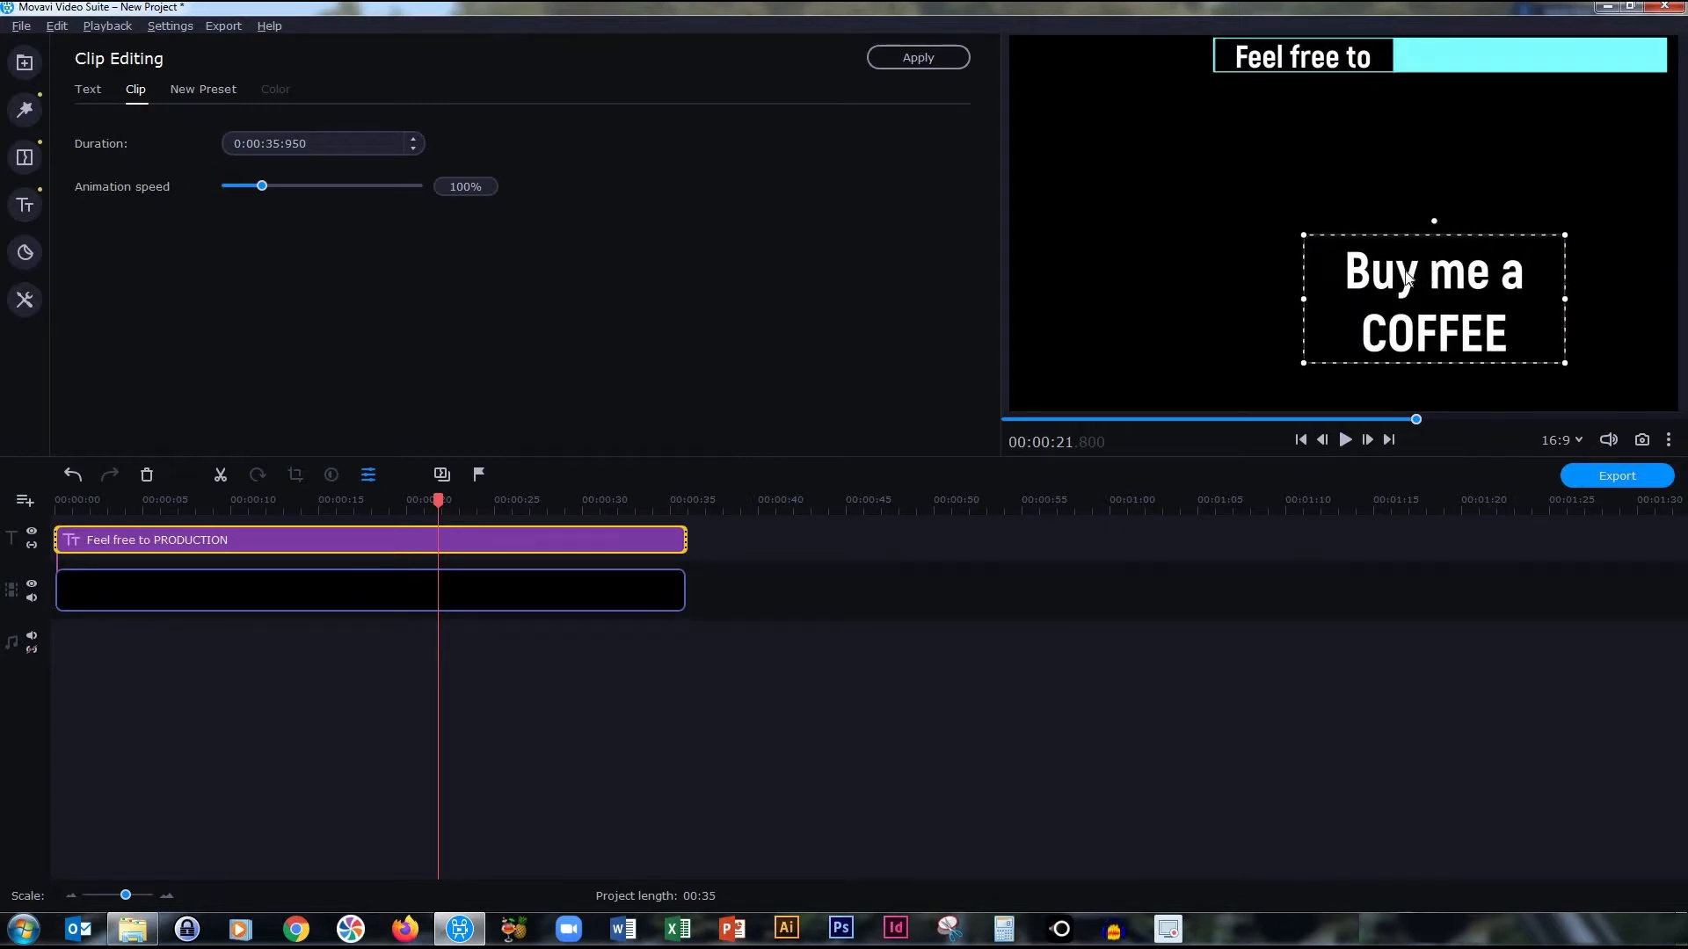
- Fit "Buy me a COFFEE" on a single line inside the cyan part of the decoration bar
left_click(1489, 186)
left_click_drag(1416, 321, 1511, 124)
left_click_drag(1404, 164, 1497, 58)
left_click_drag(1392, 75, 1494, 58)
- Add BMCoffee.jpg above the black clip for the full project length and make it a Picture in picture overlay
left_click(214, 797)
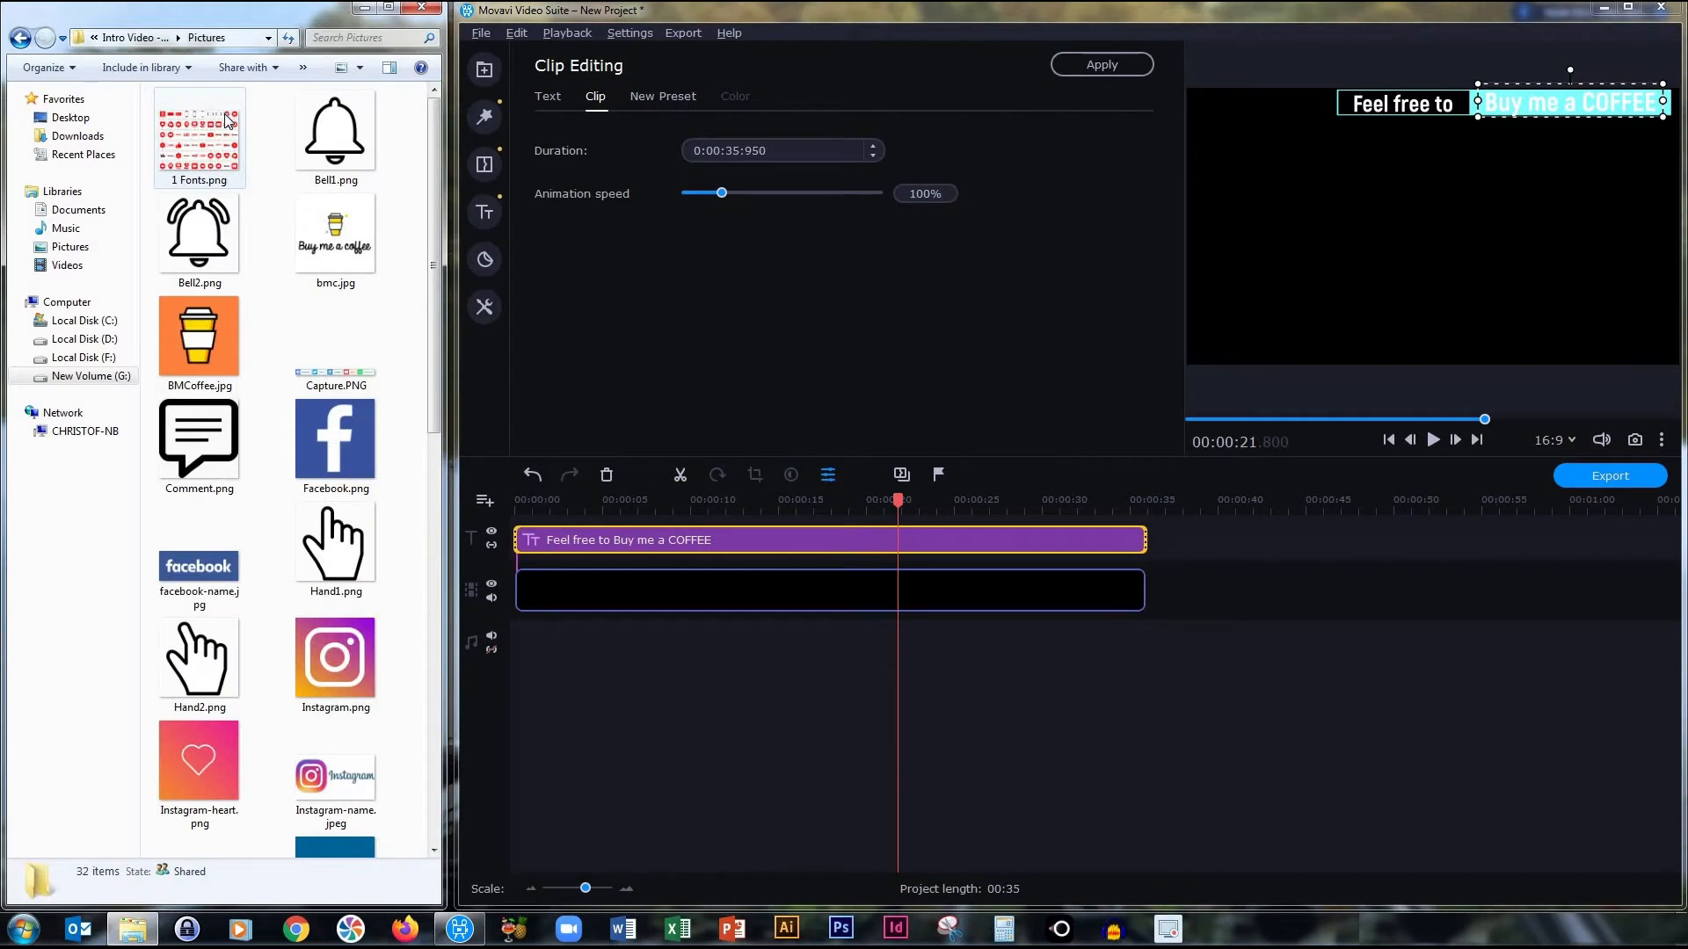
left_click_drag(214, 341, 1145, 618)
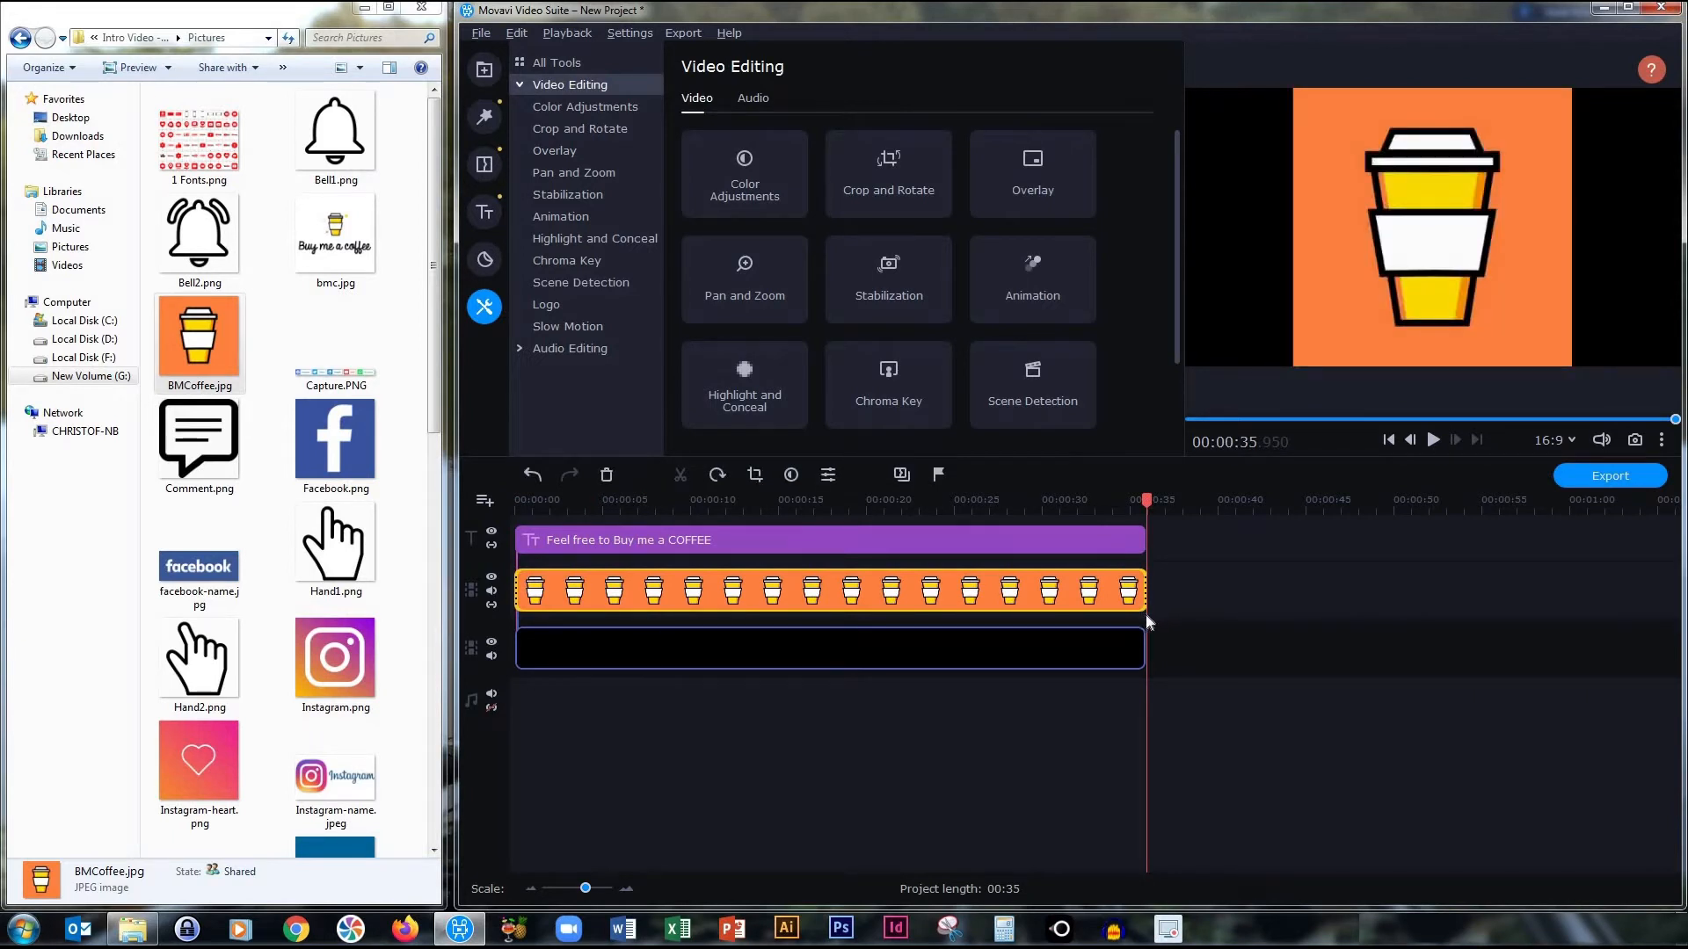
double_click(826, 596)
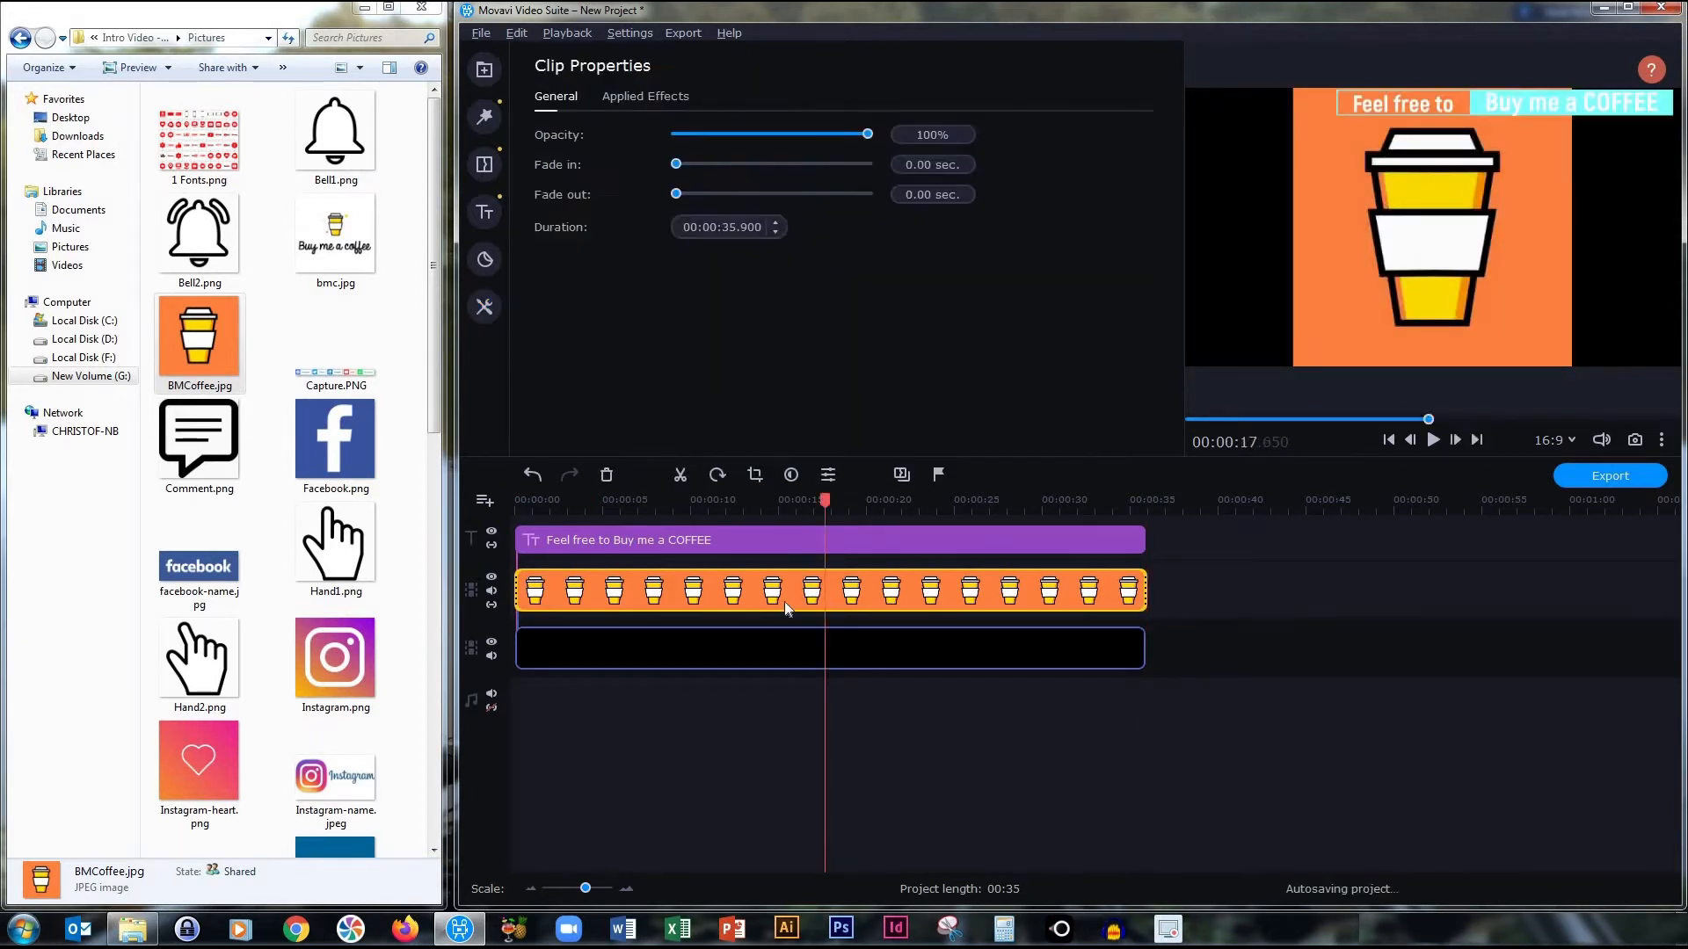
left_click(485, 306)
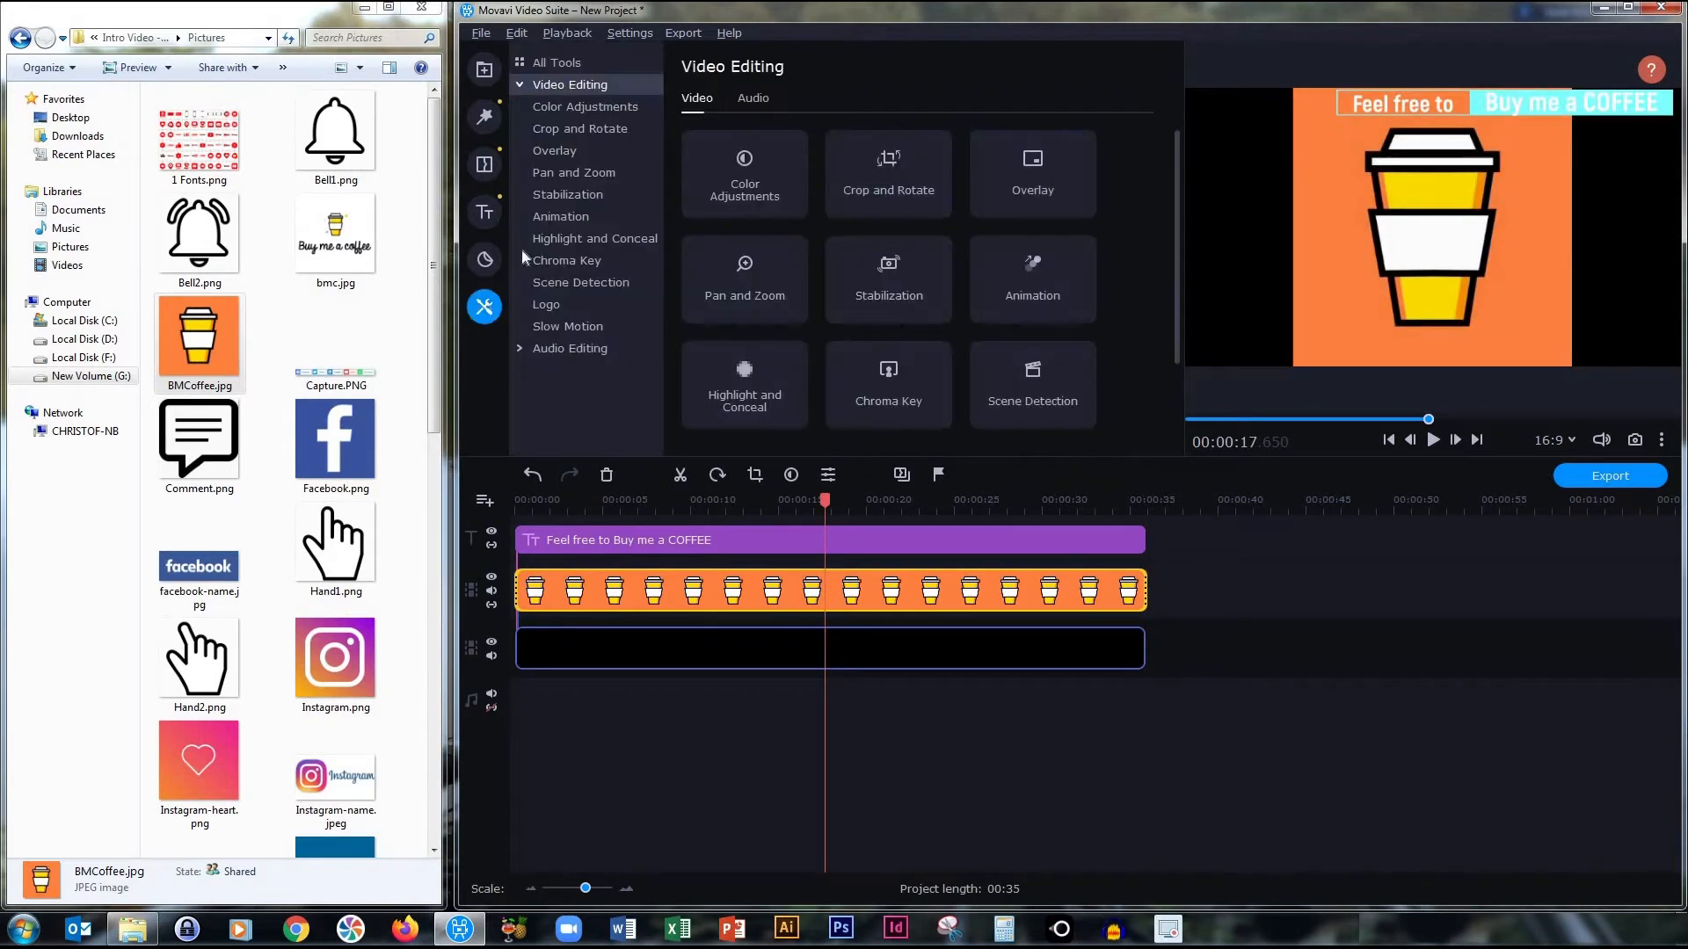
left_click(567, 150)
left_click(768, 133)
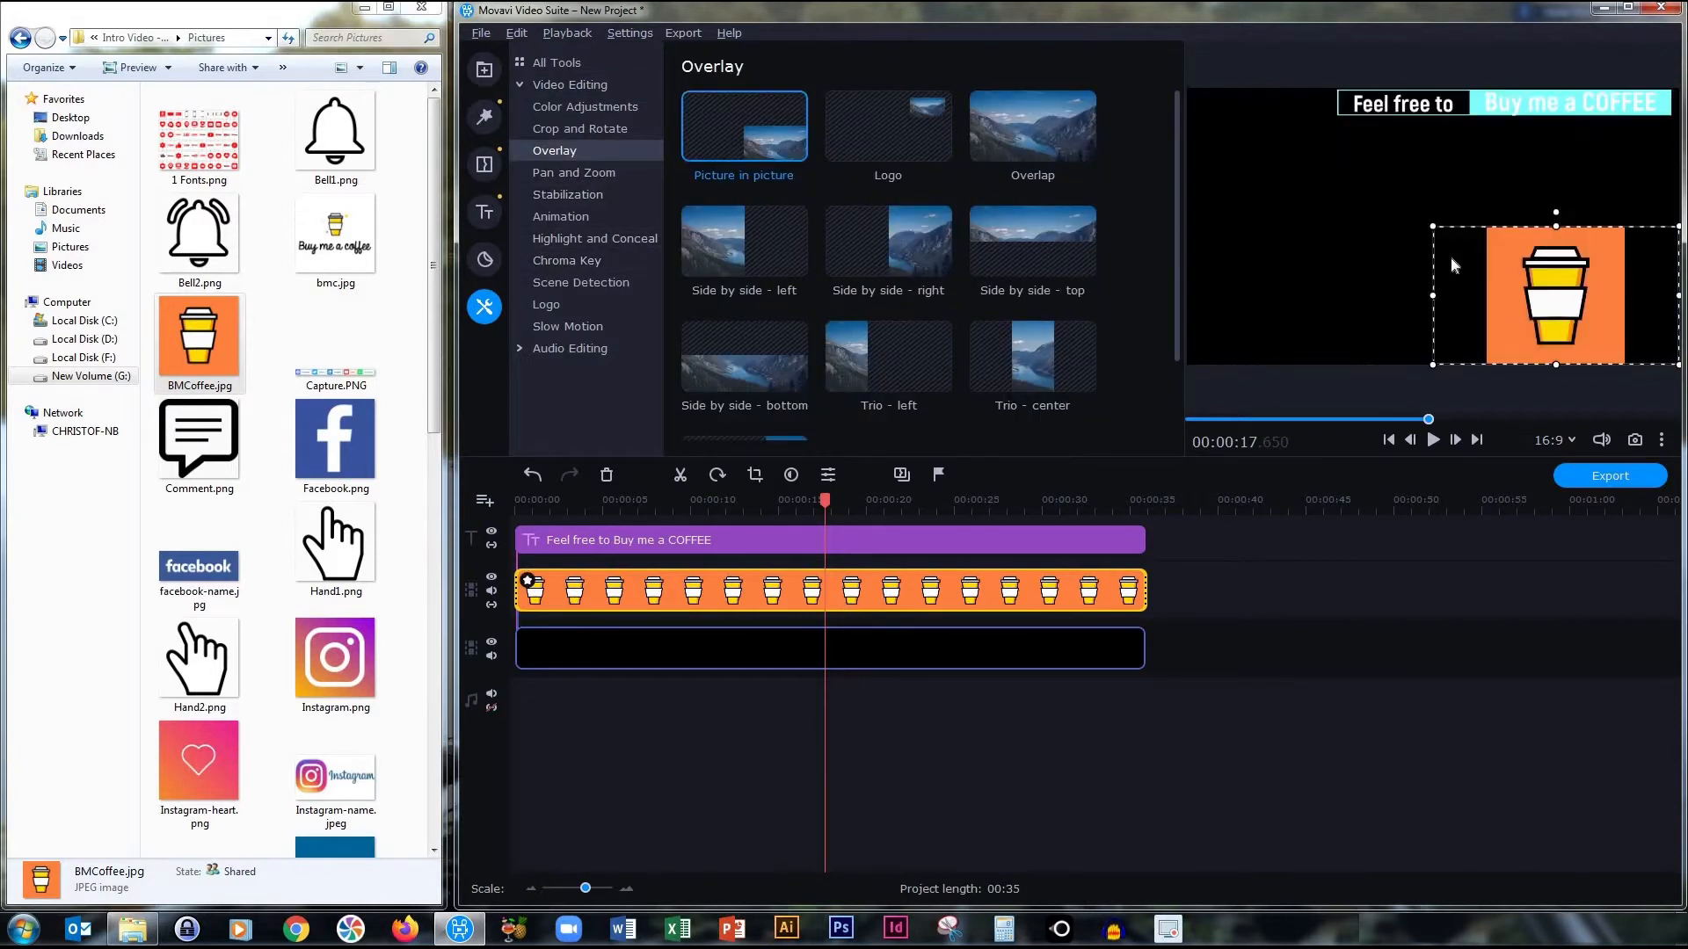
- Move the coffee cup overlay to the frame's upper-left corner and shrink it to about the banner's height
left_click_drag(1500, 243, 1254, 104)
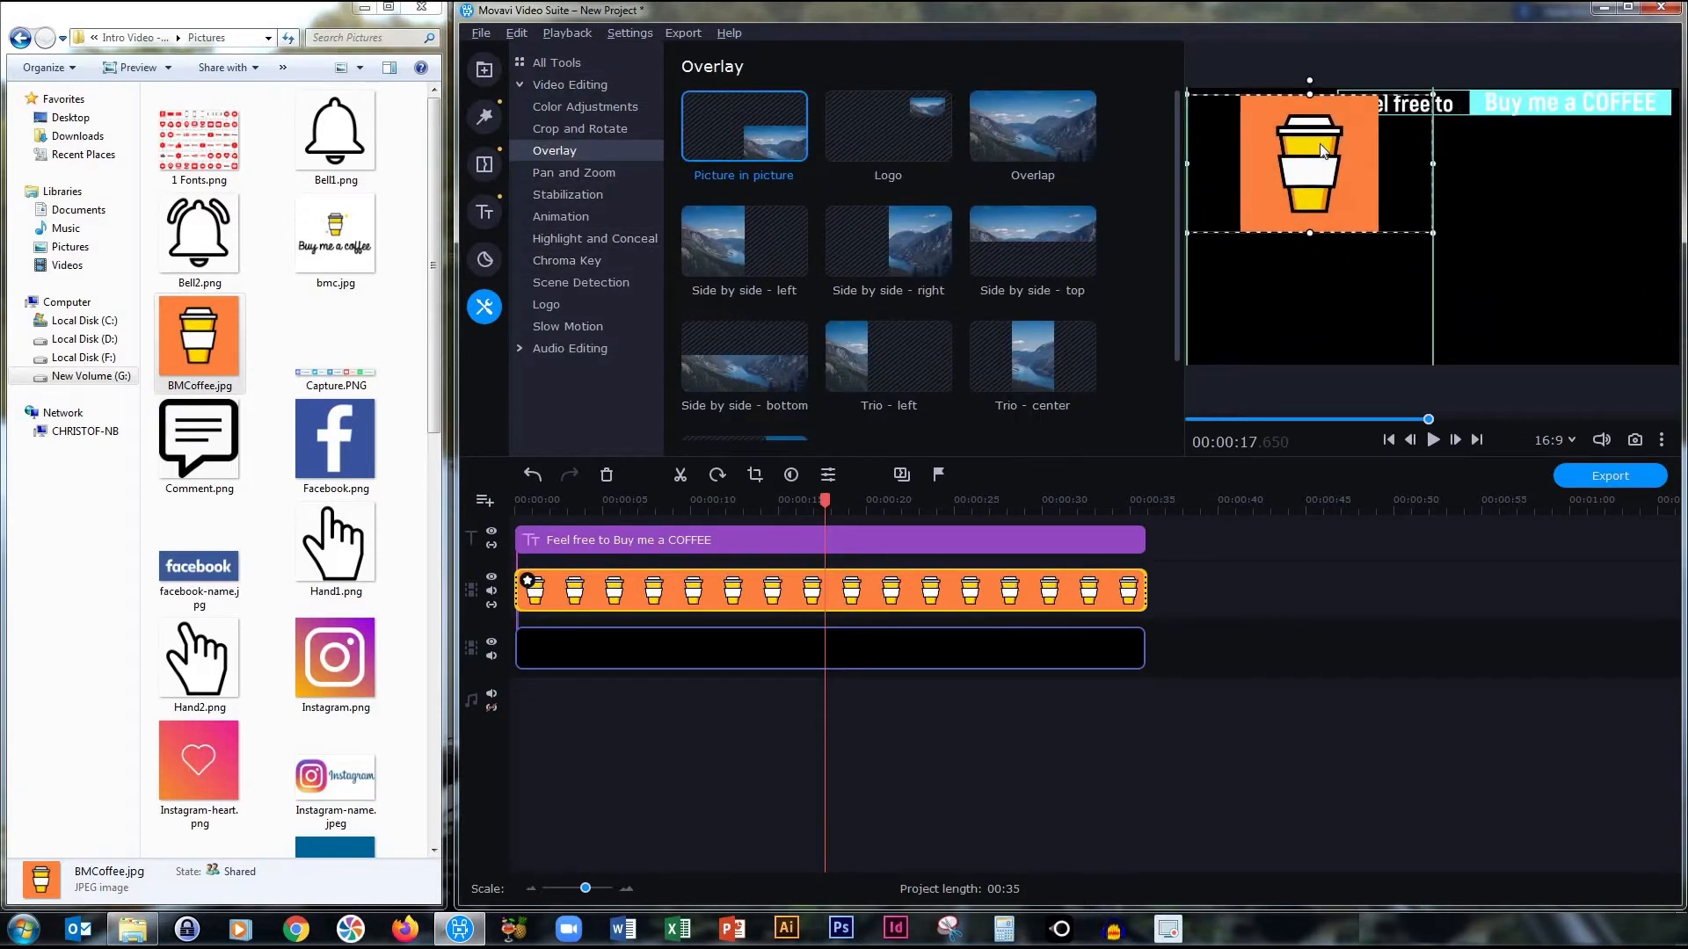
left_click_drag(1433, 226, 1261, 128)
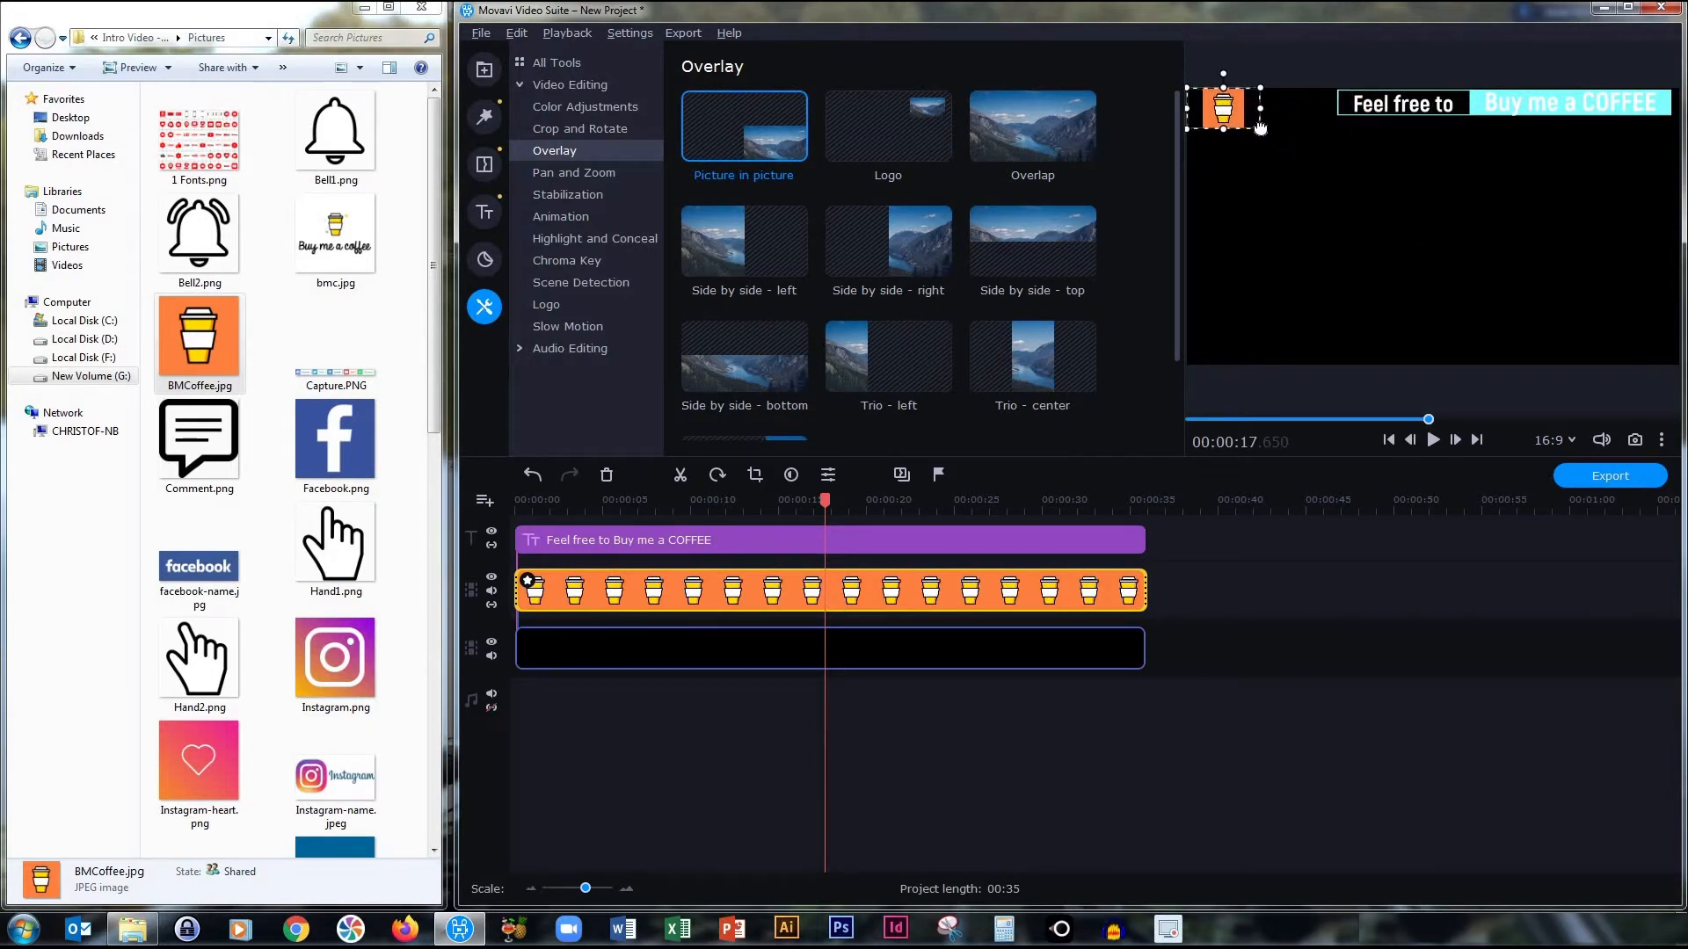
left_click_drag(1260, 129, 1264, 131)
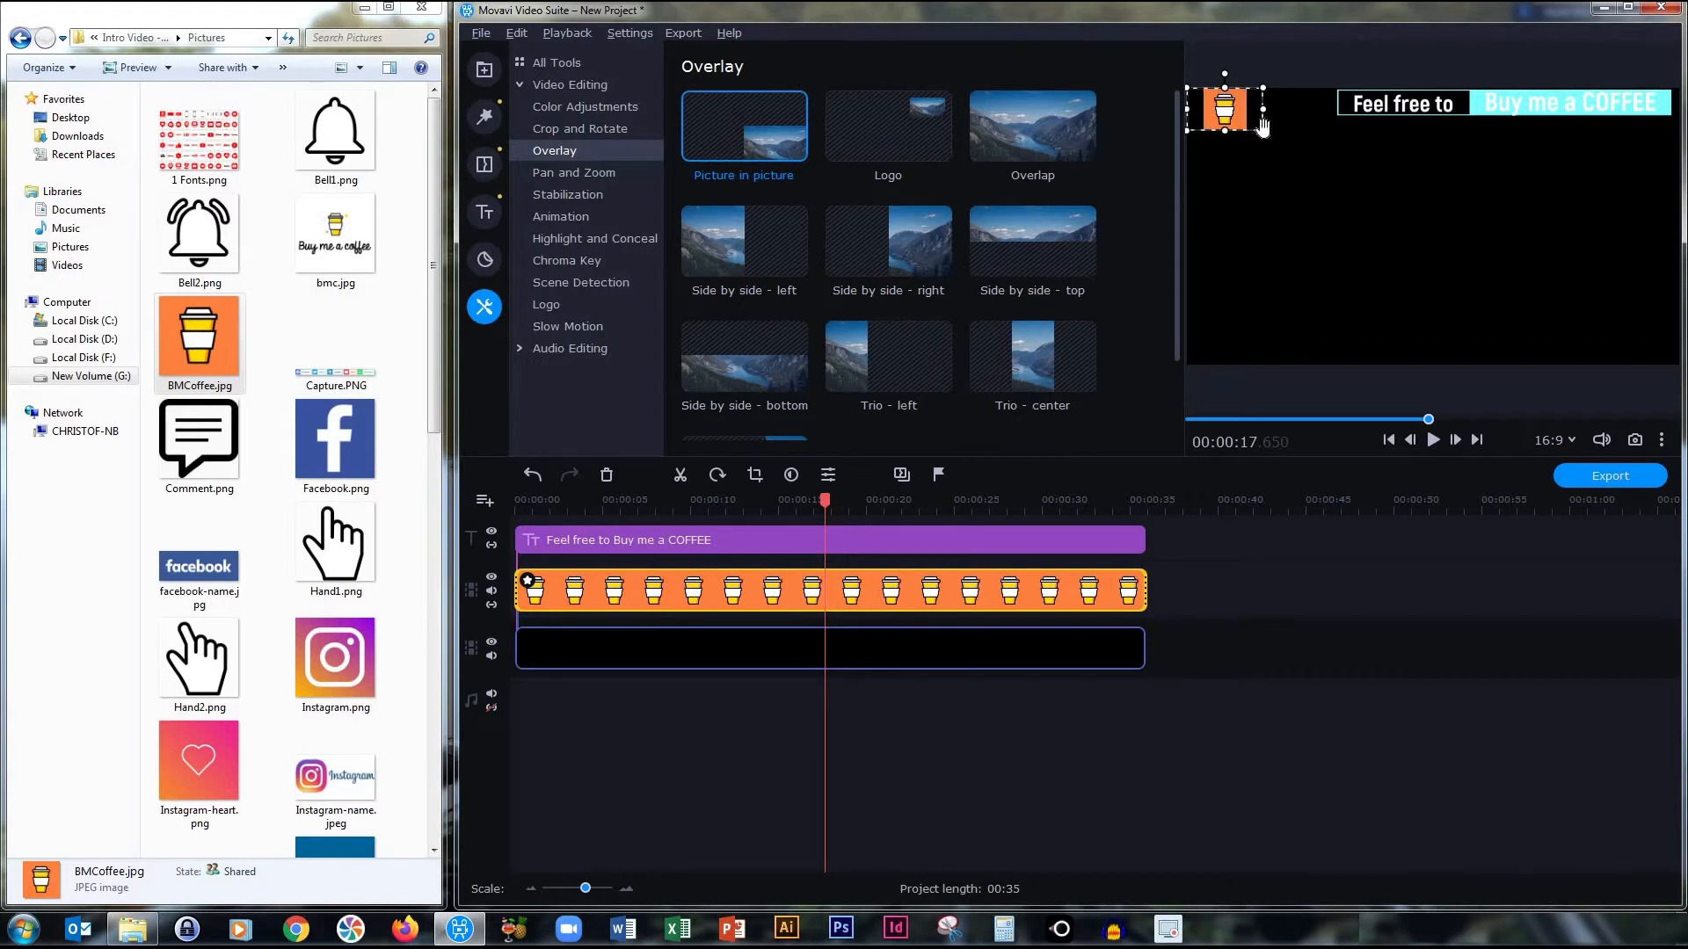
- Widen the title's decoration bar toward the coffee logo and reposition "Feel free to" and "Buy me a COFFEE" to suit
double_click(1071, 552)
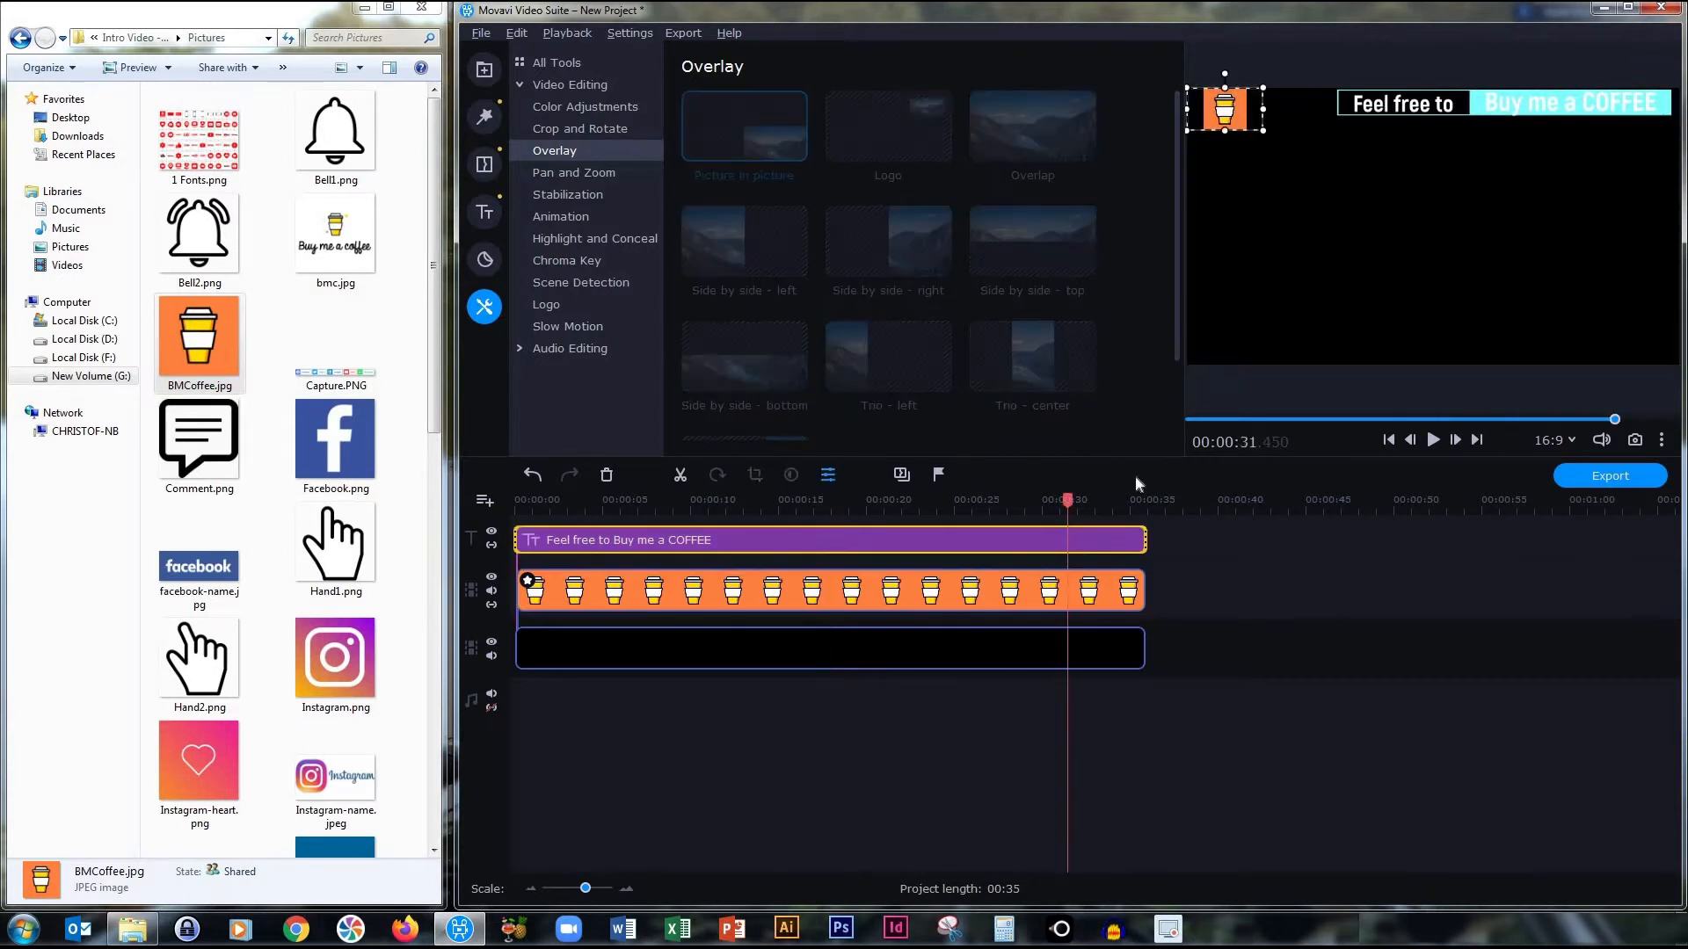
left_click_drag(1279, 109, 1284, 109)
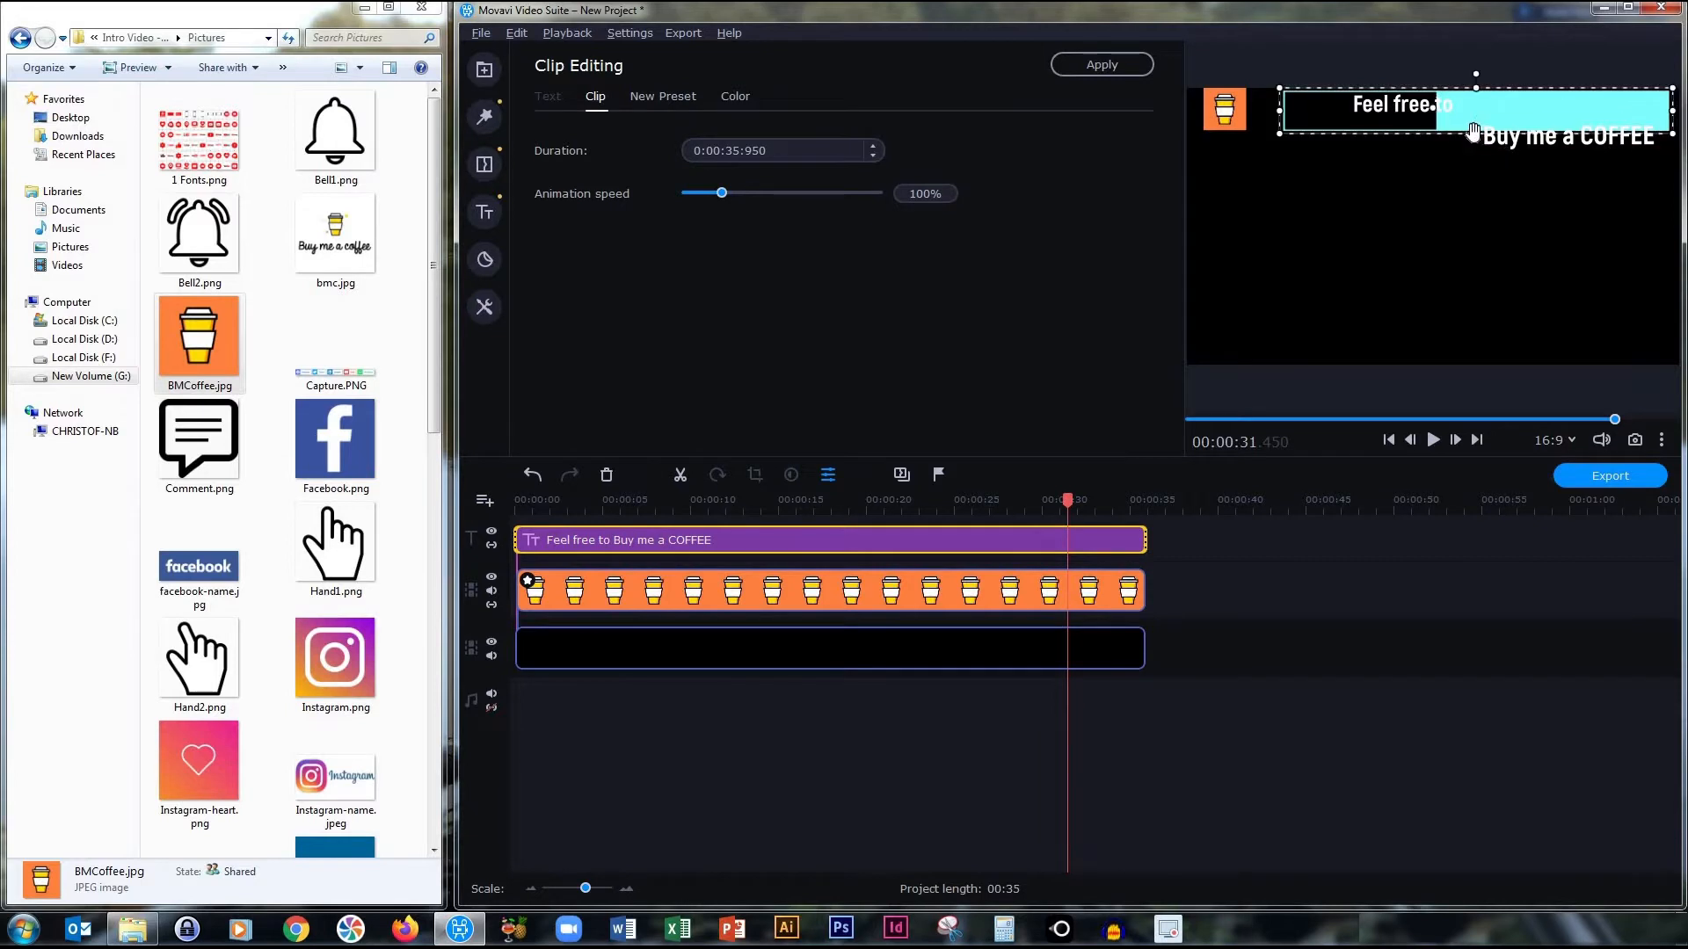
left_click_drag(1510, 141, 1522, 117)
left_click_drag(1382, 114, 1329, 109)
left_click_drag(1413, 118, 1489, 118)
left_click_drag(1361, 109, 1360, 115)
- Recolour the title's decoration bar with the orange sampled from the coffee picture
left_click(1496, 115)
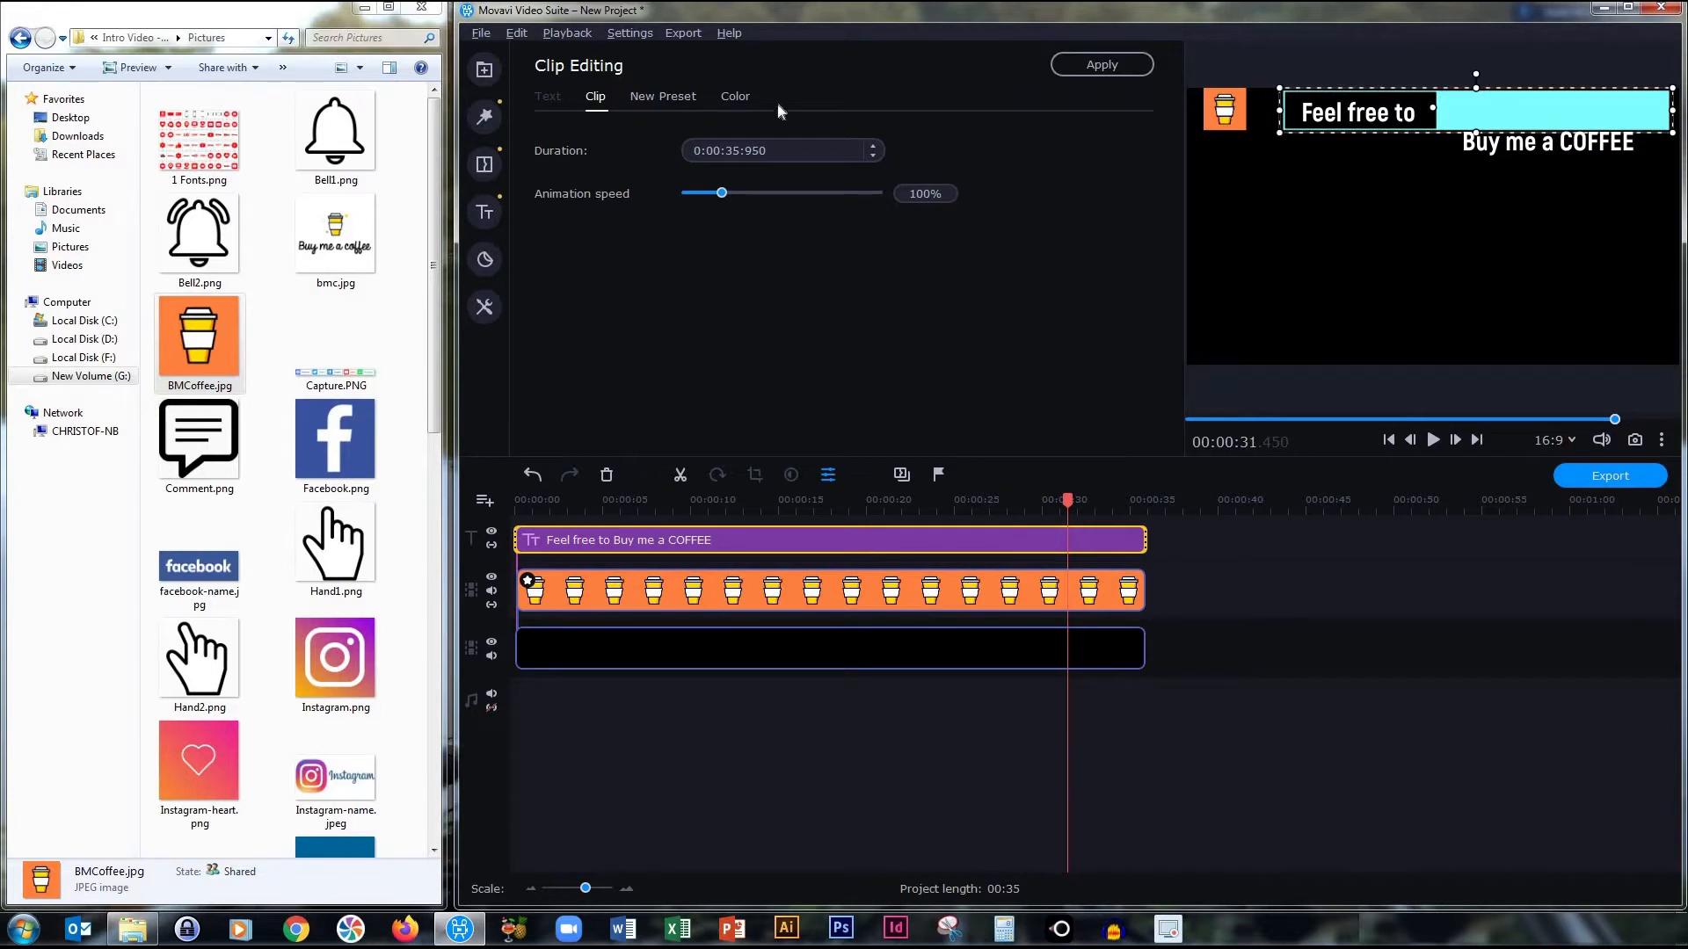
left_click(735, 97)
left_click(725, 151)
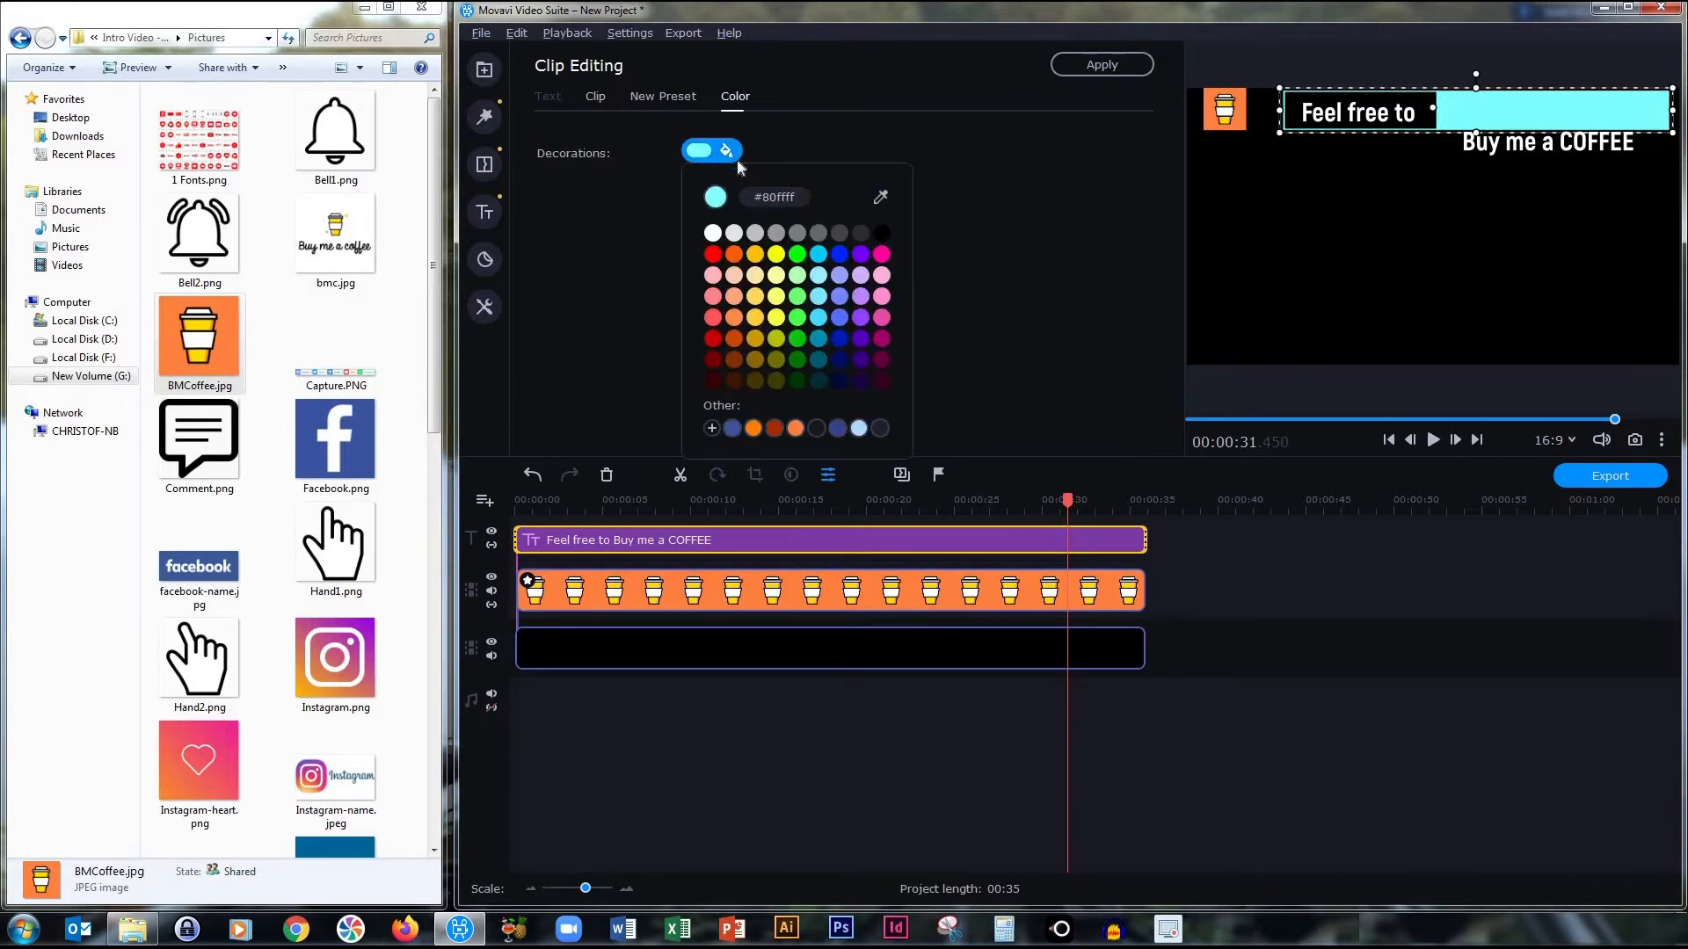
left_click(879, 198)
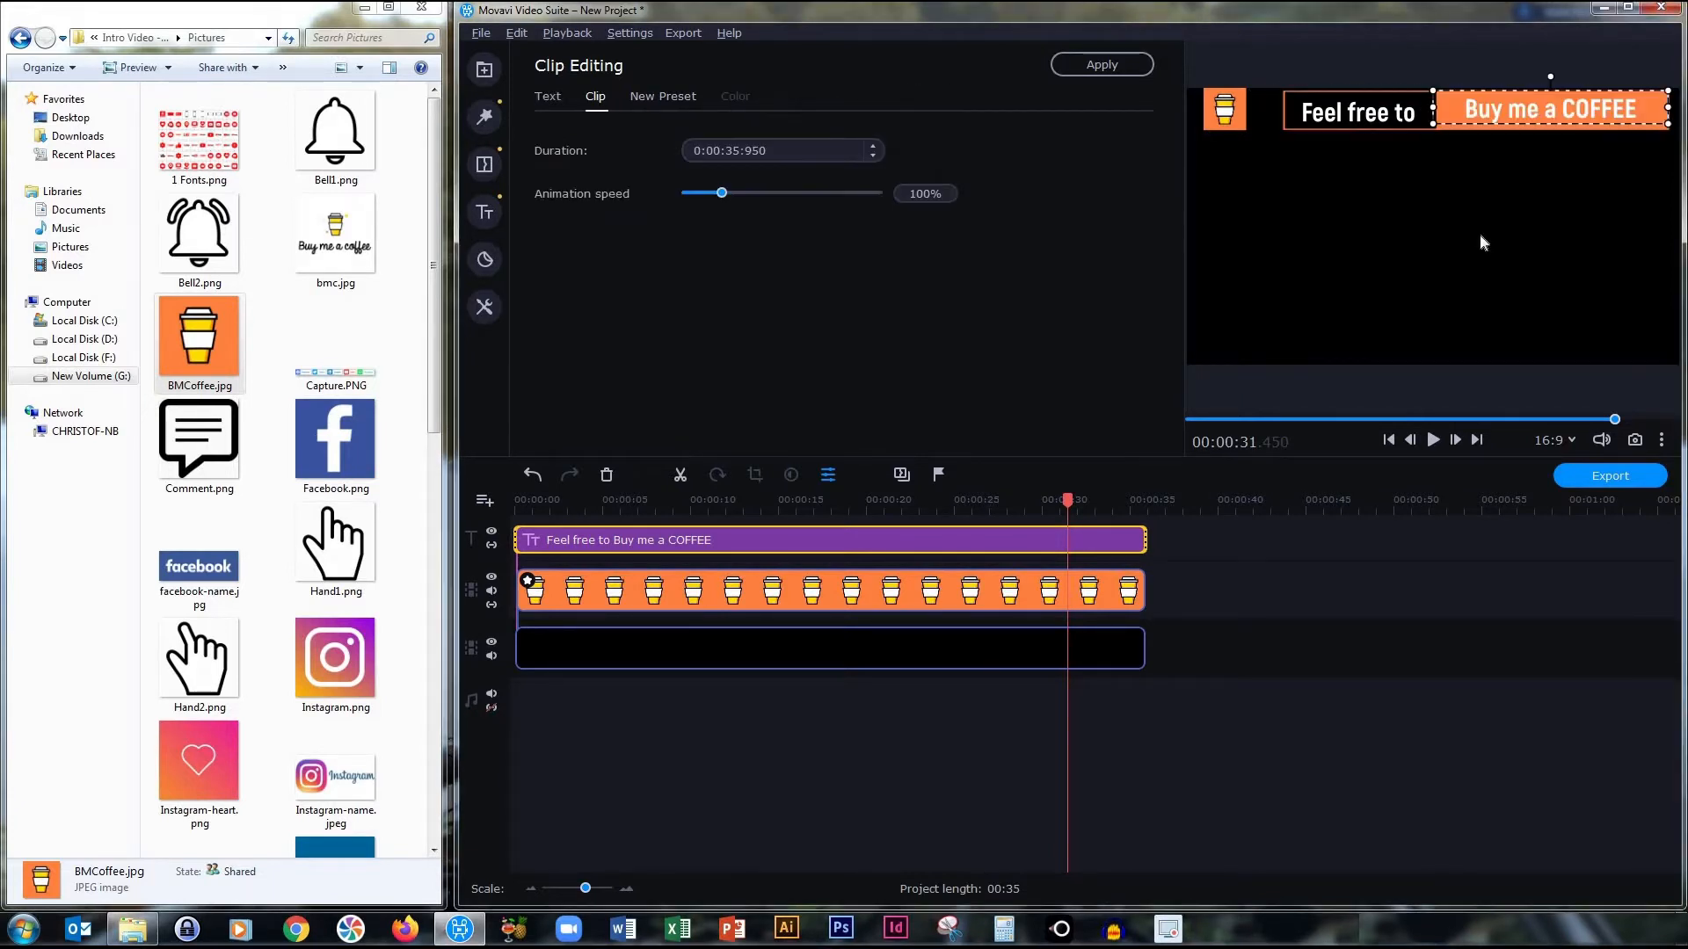
- Add an advanced keyframe animation to the coffee cup clip at about 1.5 seconds
left_click(542, 594)
left_click(485, 307)
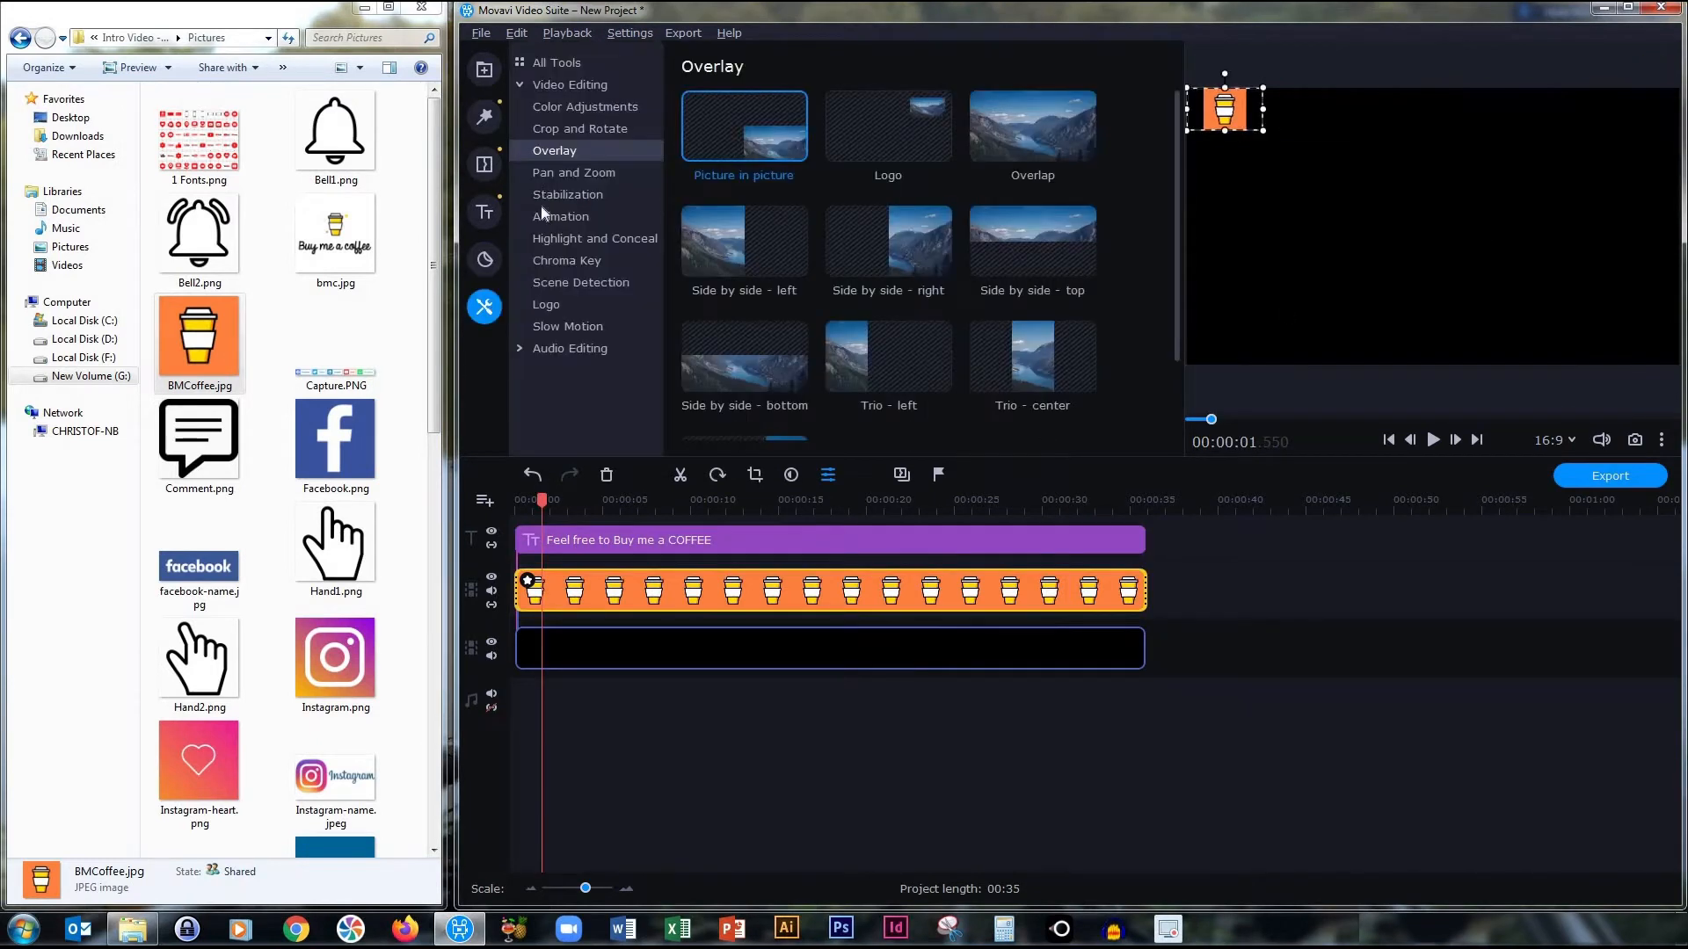
left_click(557, 216)
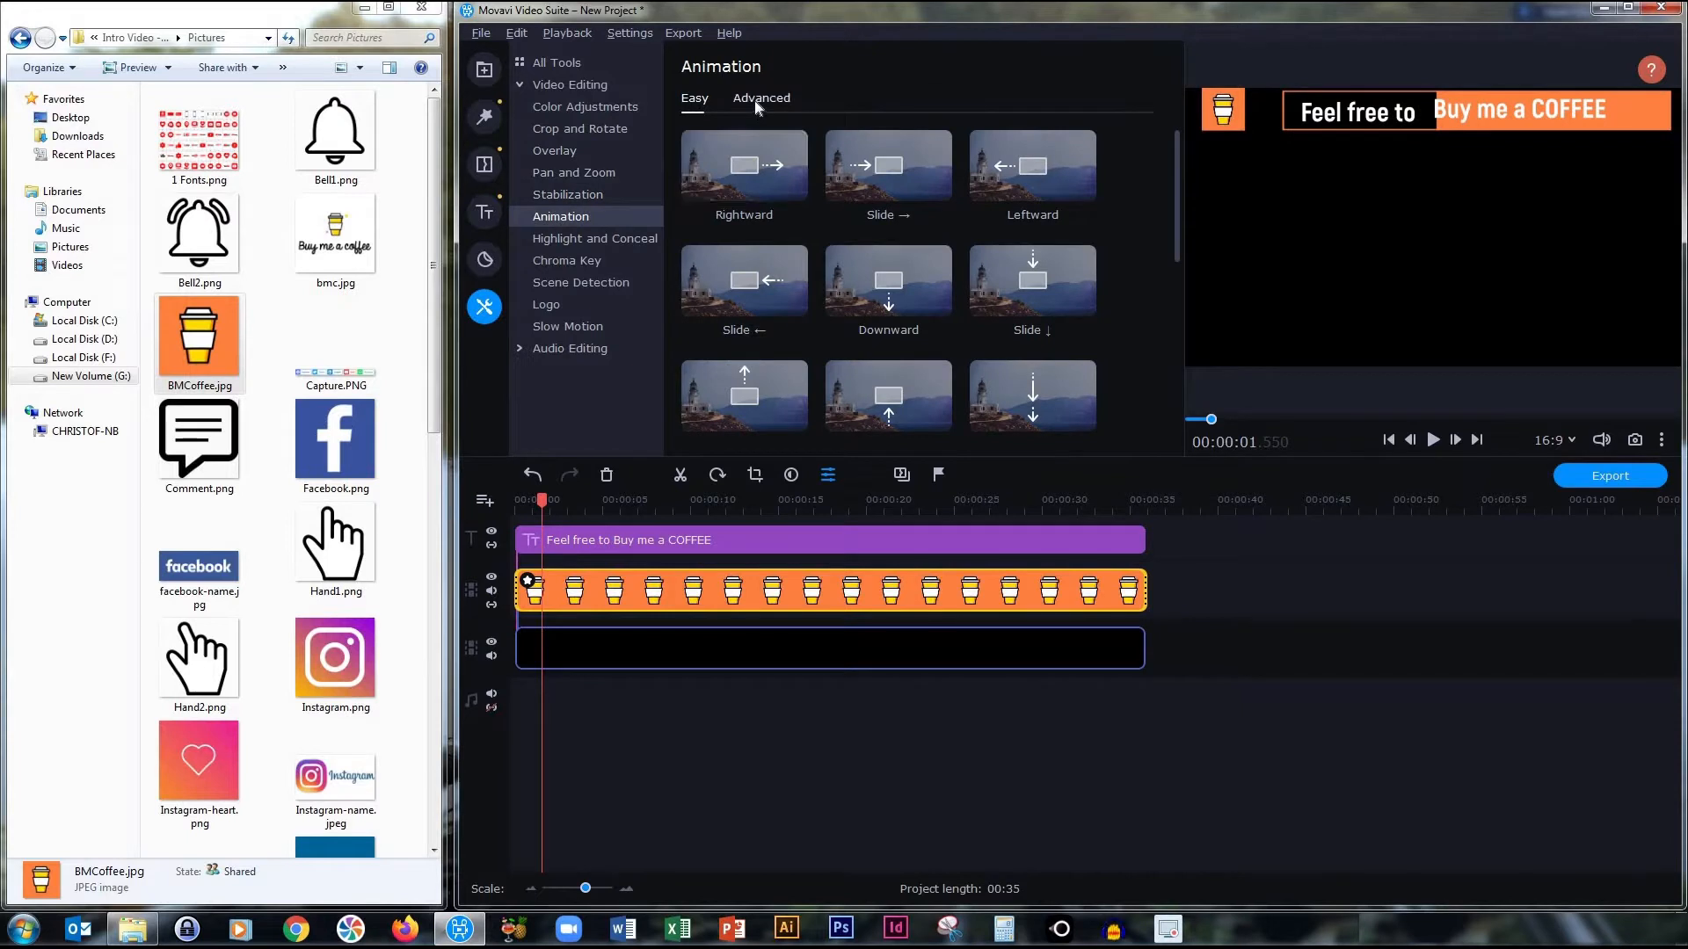
left_click(757, 98)
left_click(738, 239)
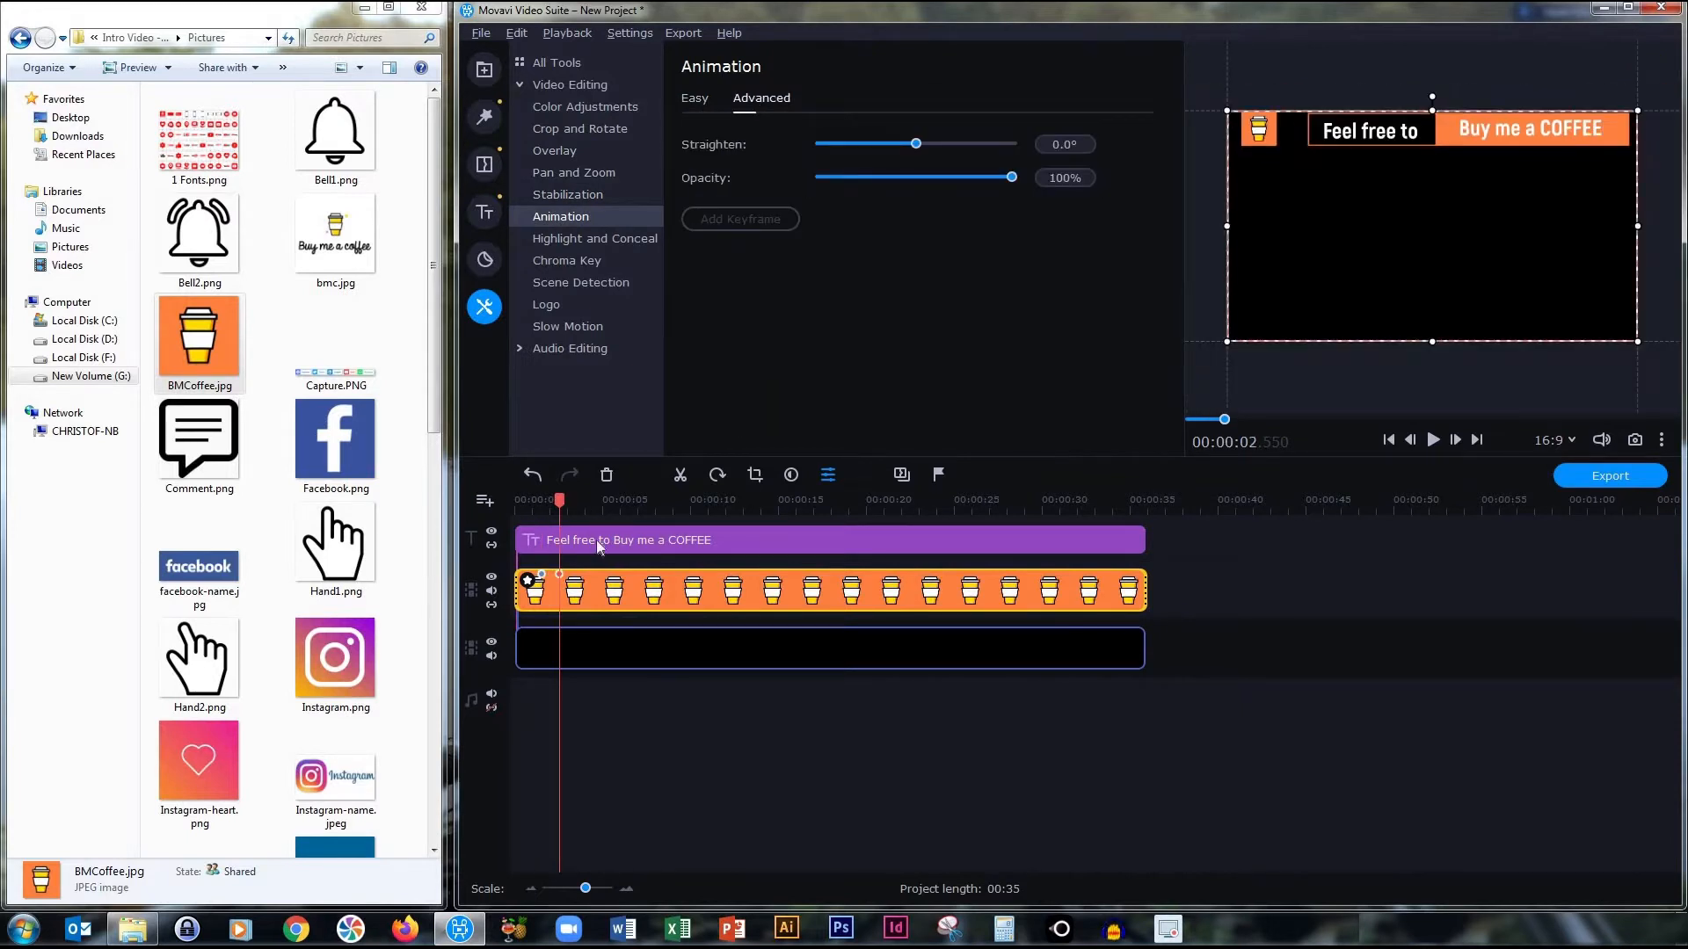
- Edit the coffee clip's first keyframe so the logo starts just above the frame
right_click(560, 575)
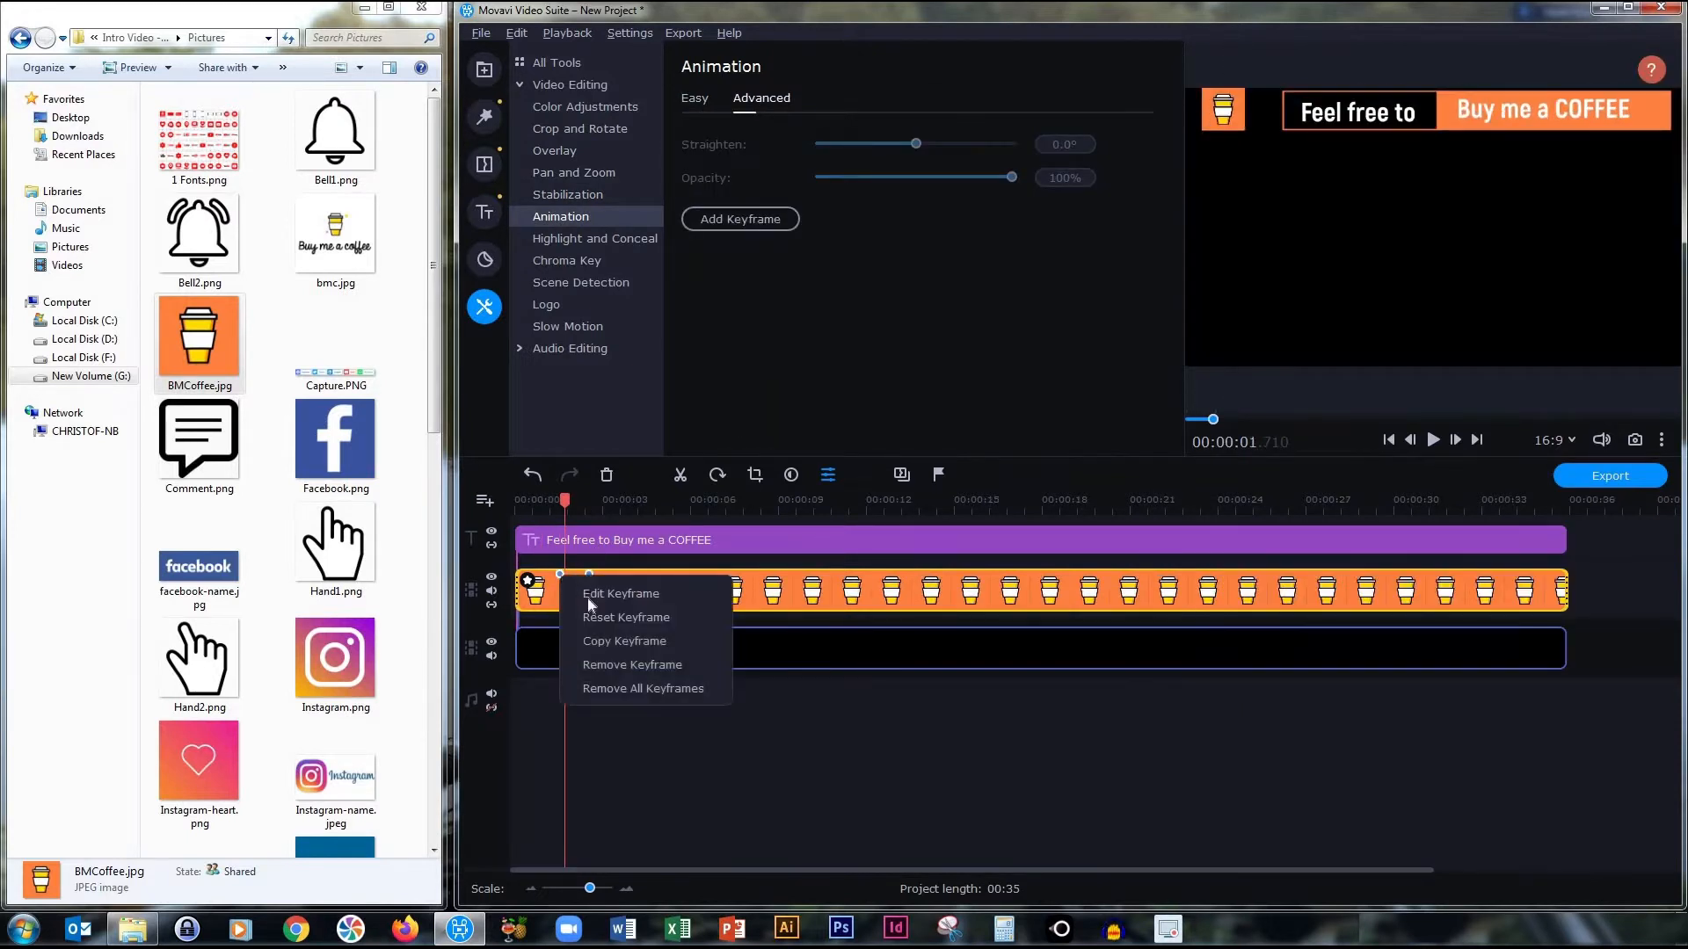
left_click(589, 596)
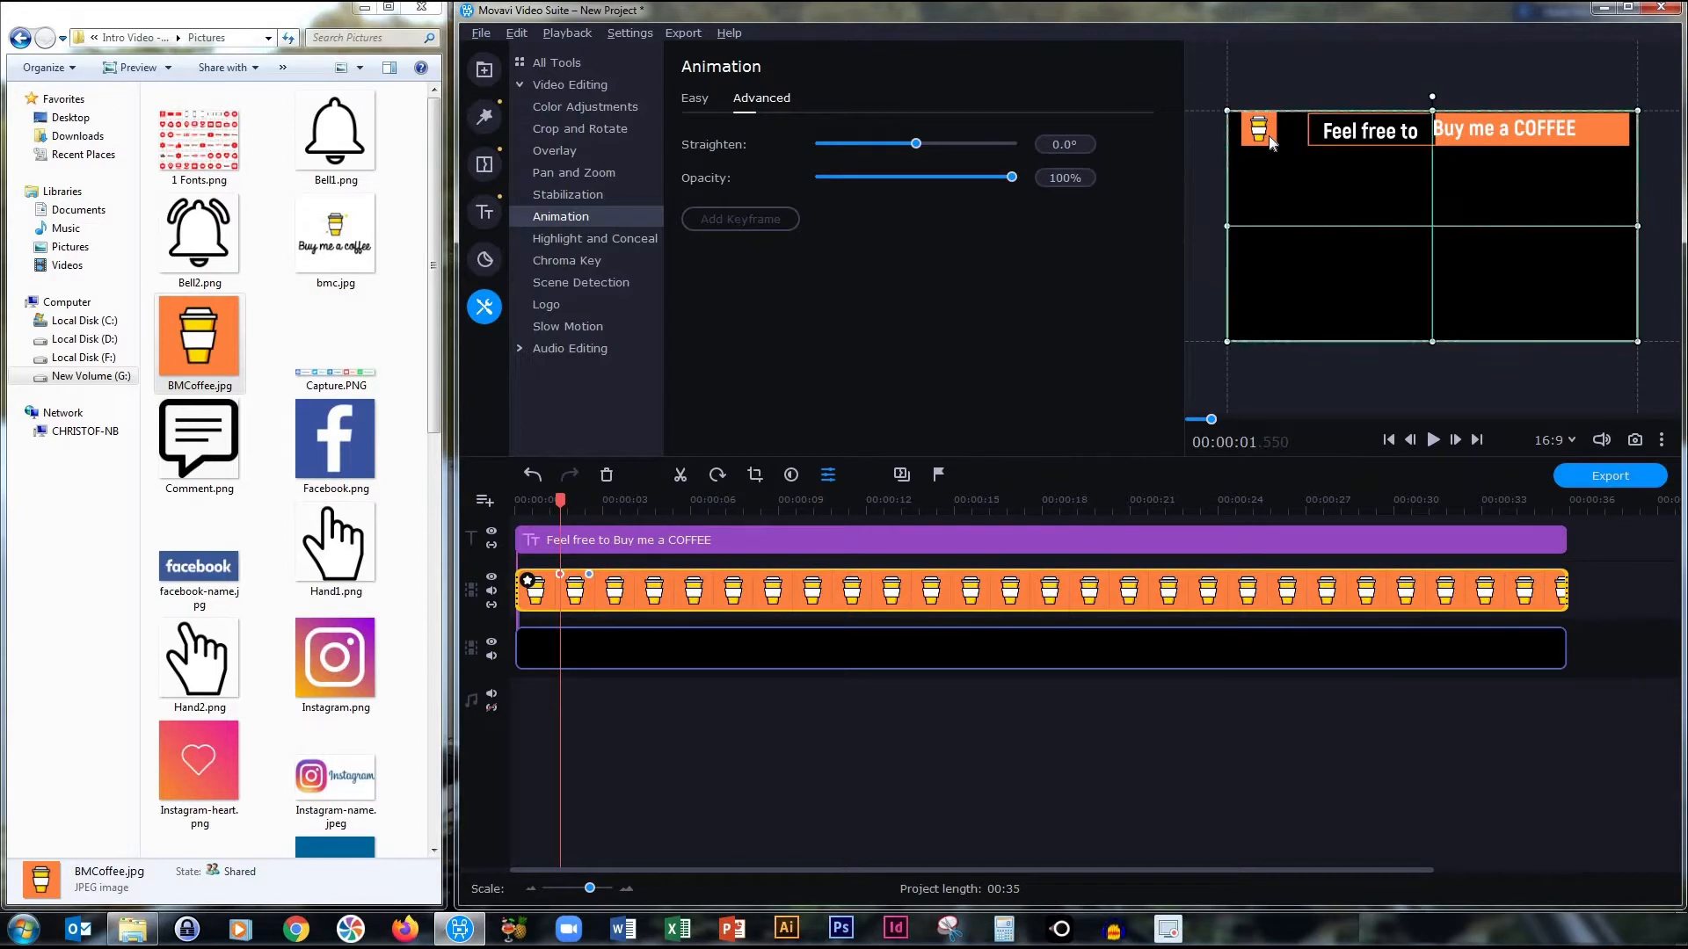
left_click_drag(1269, 143, 1269, 99)
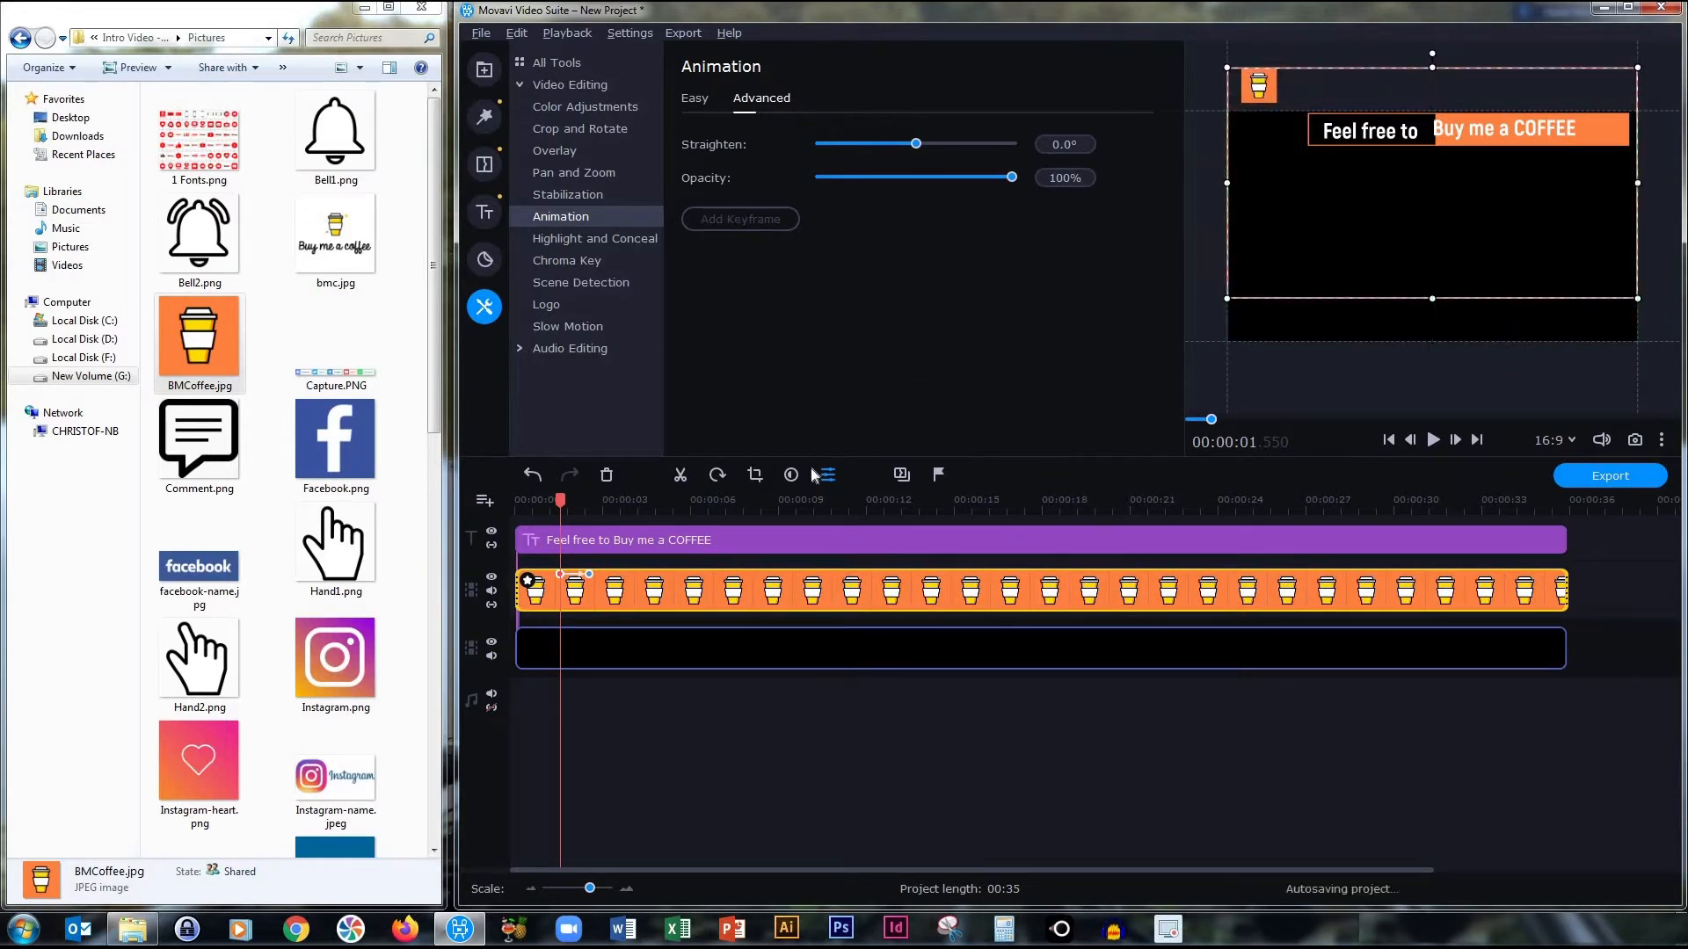
- Play the banner and logo animation from the start of the timeline
left_click(607, 549)
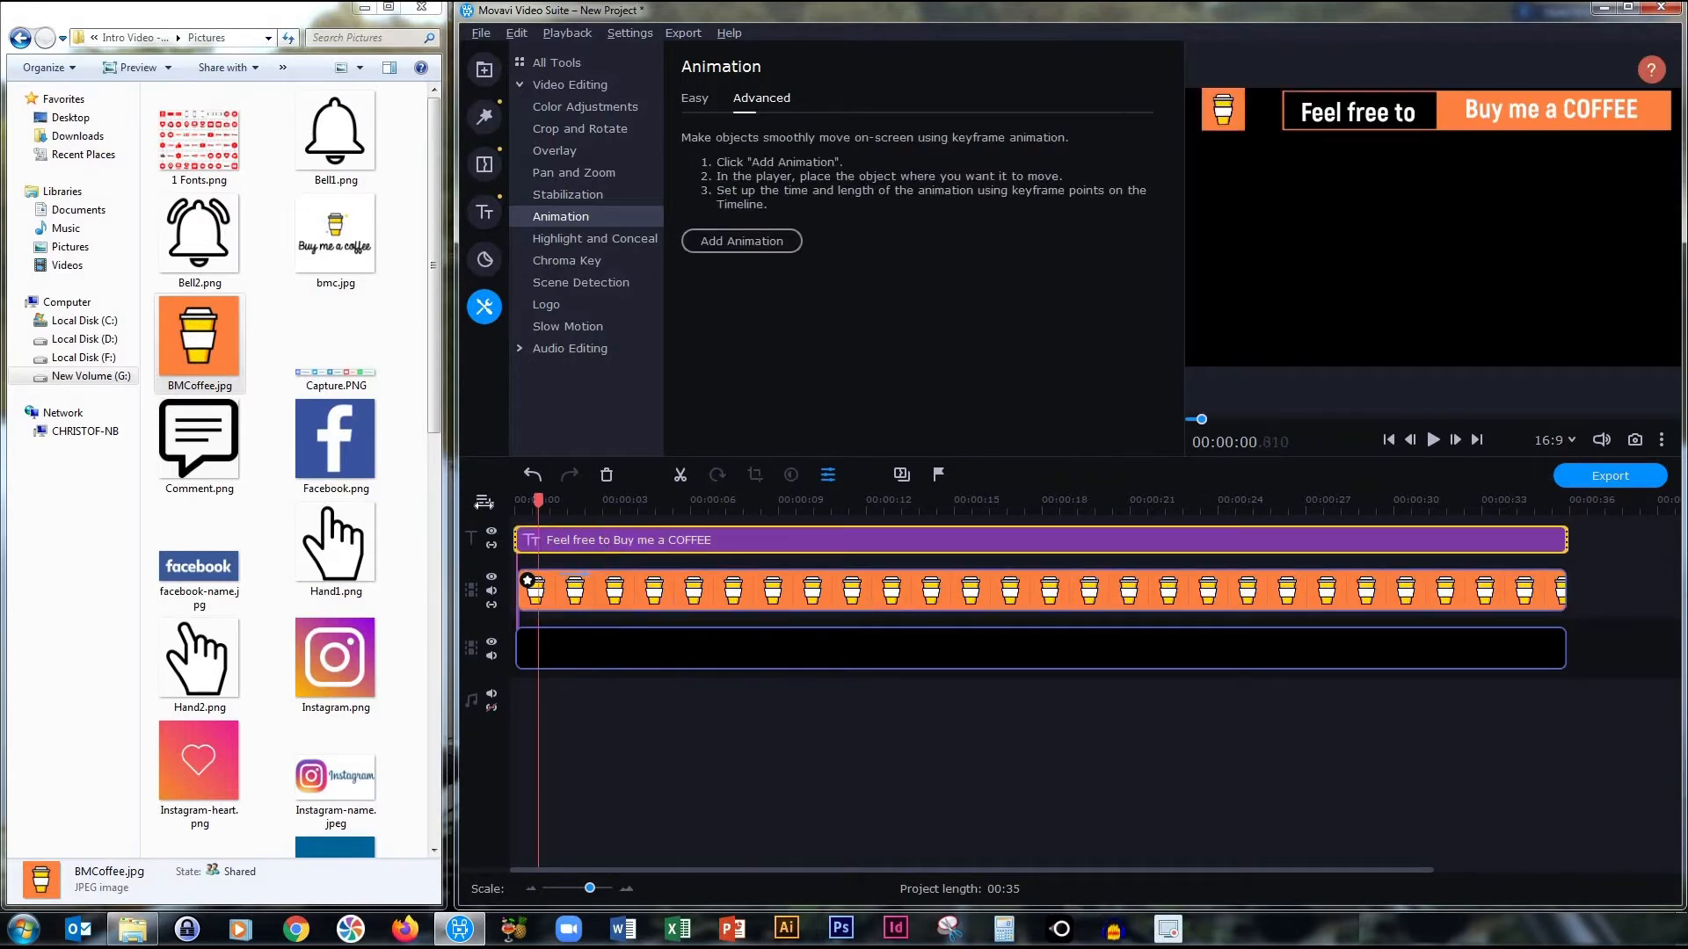
left_click(1435, 442)
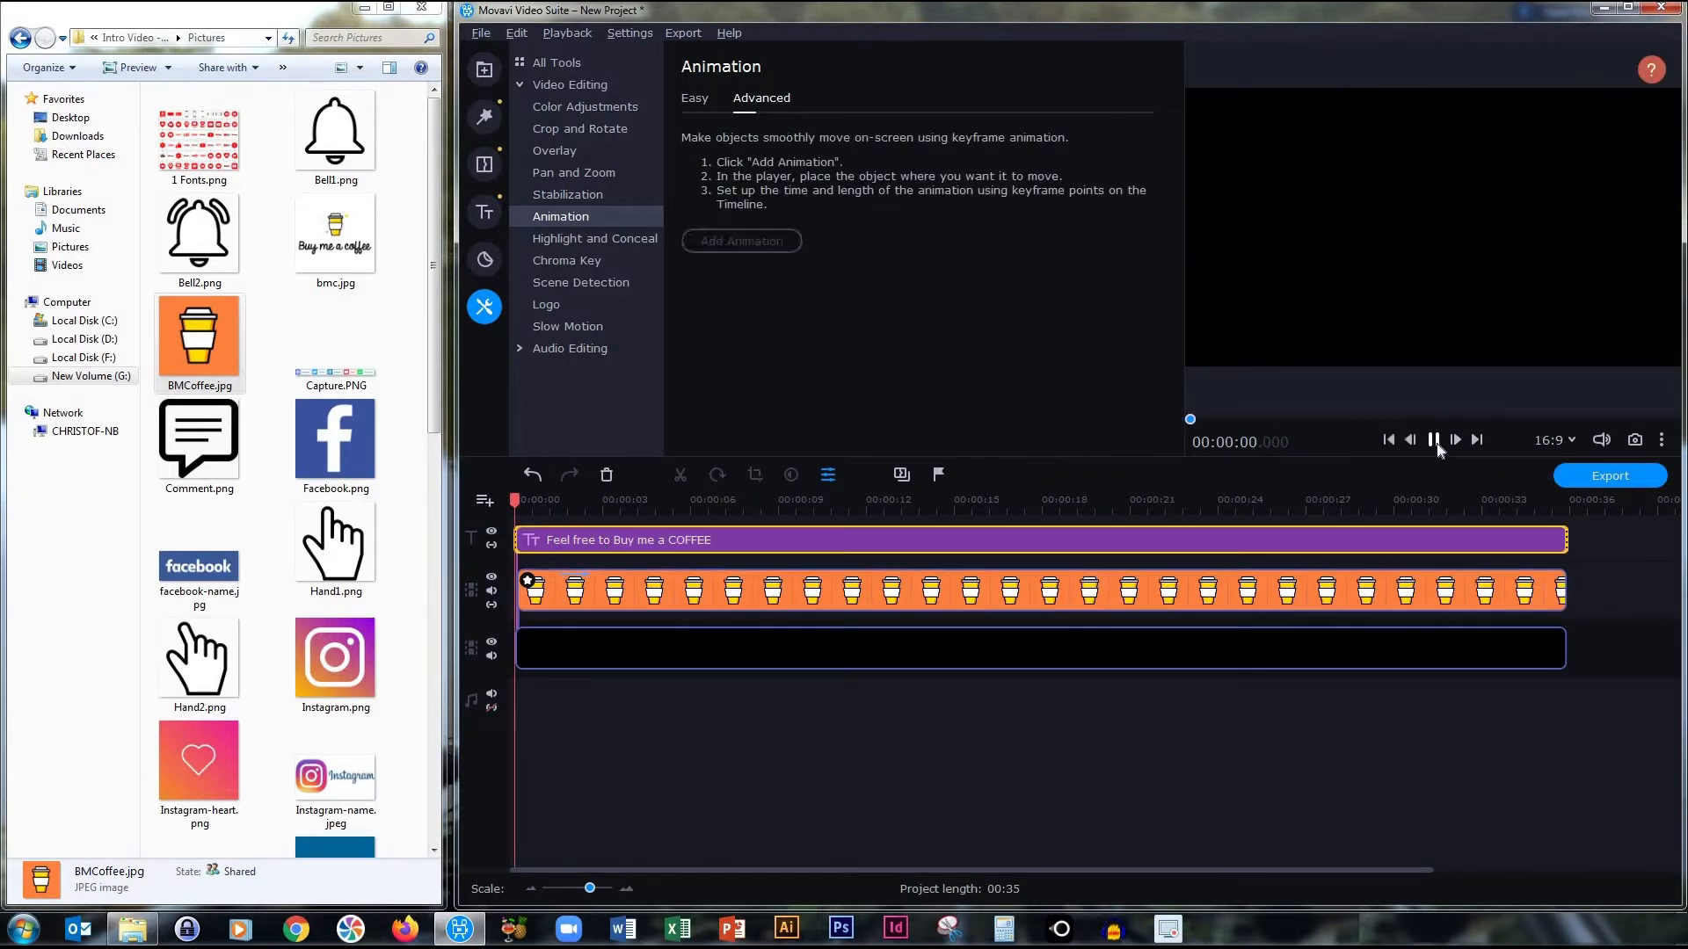
left_click(1439, 449)
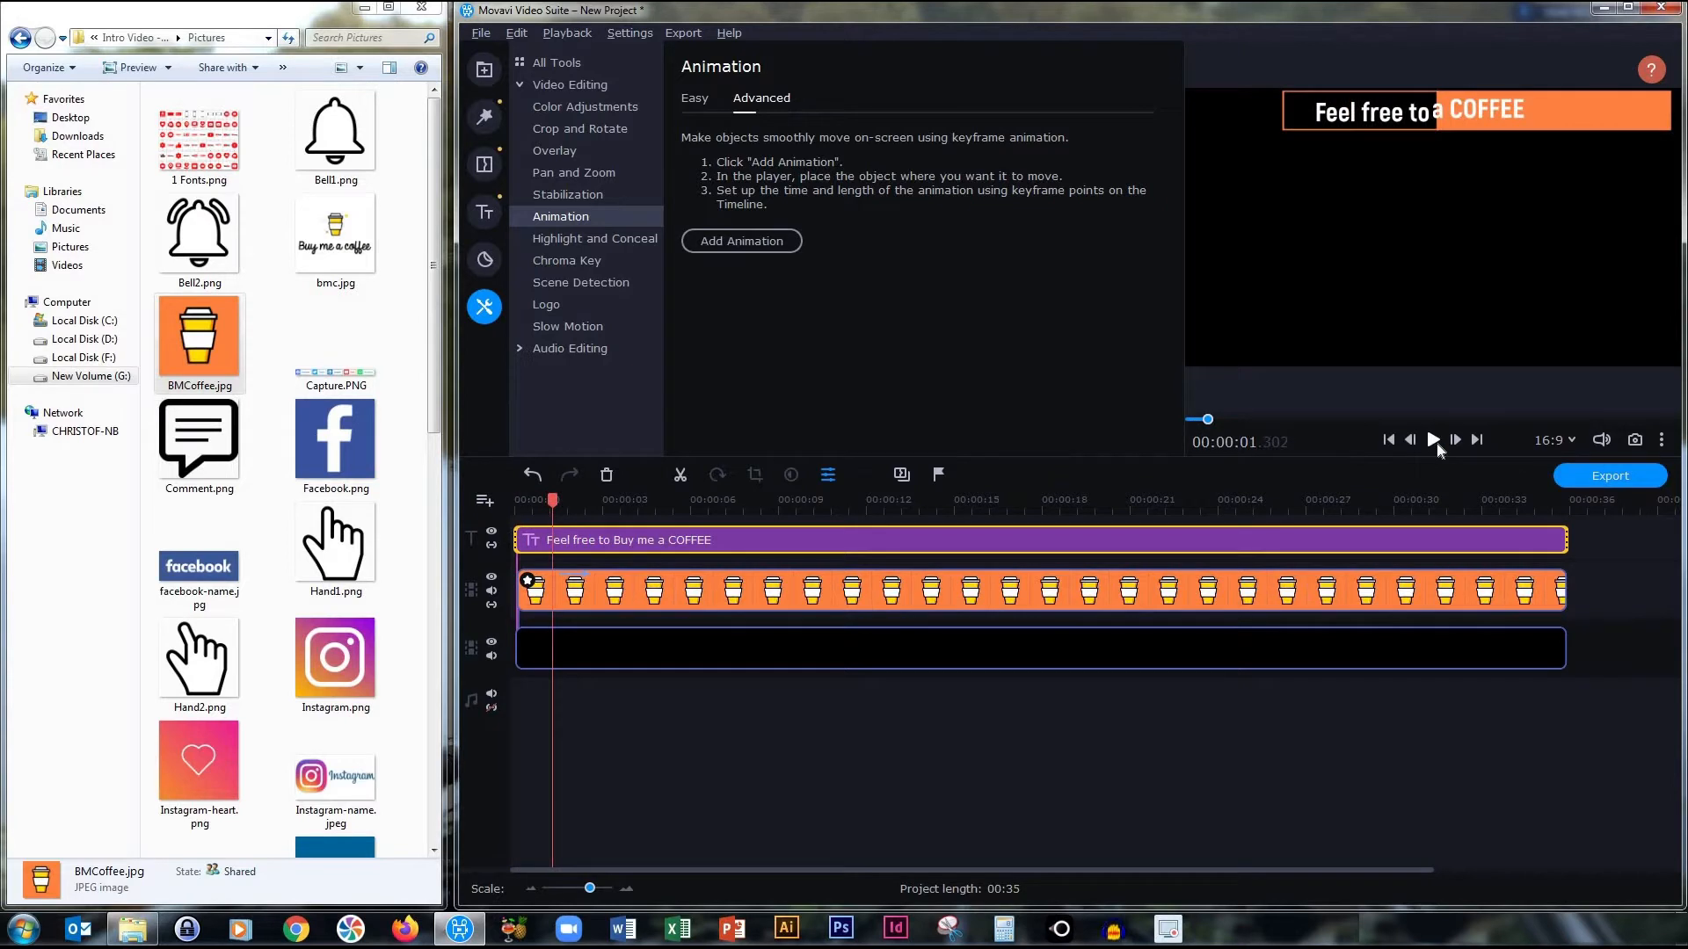
- Shift the coffee clip's first keyframe earlier to about 1.2 seconds and replay the animation from the start
left_click(573, 580)
left_click_drag(560, 574, 551, 574)
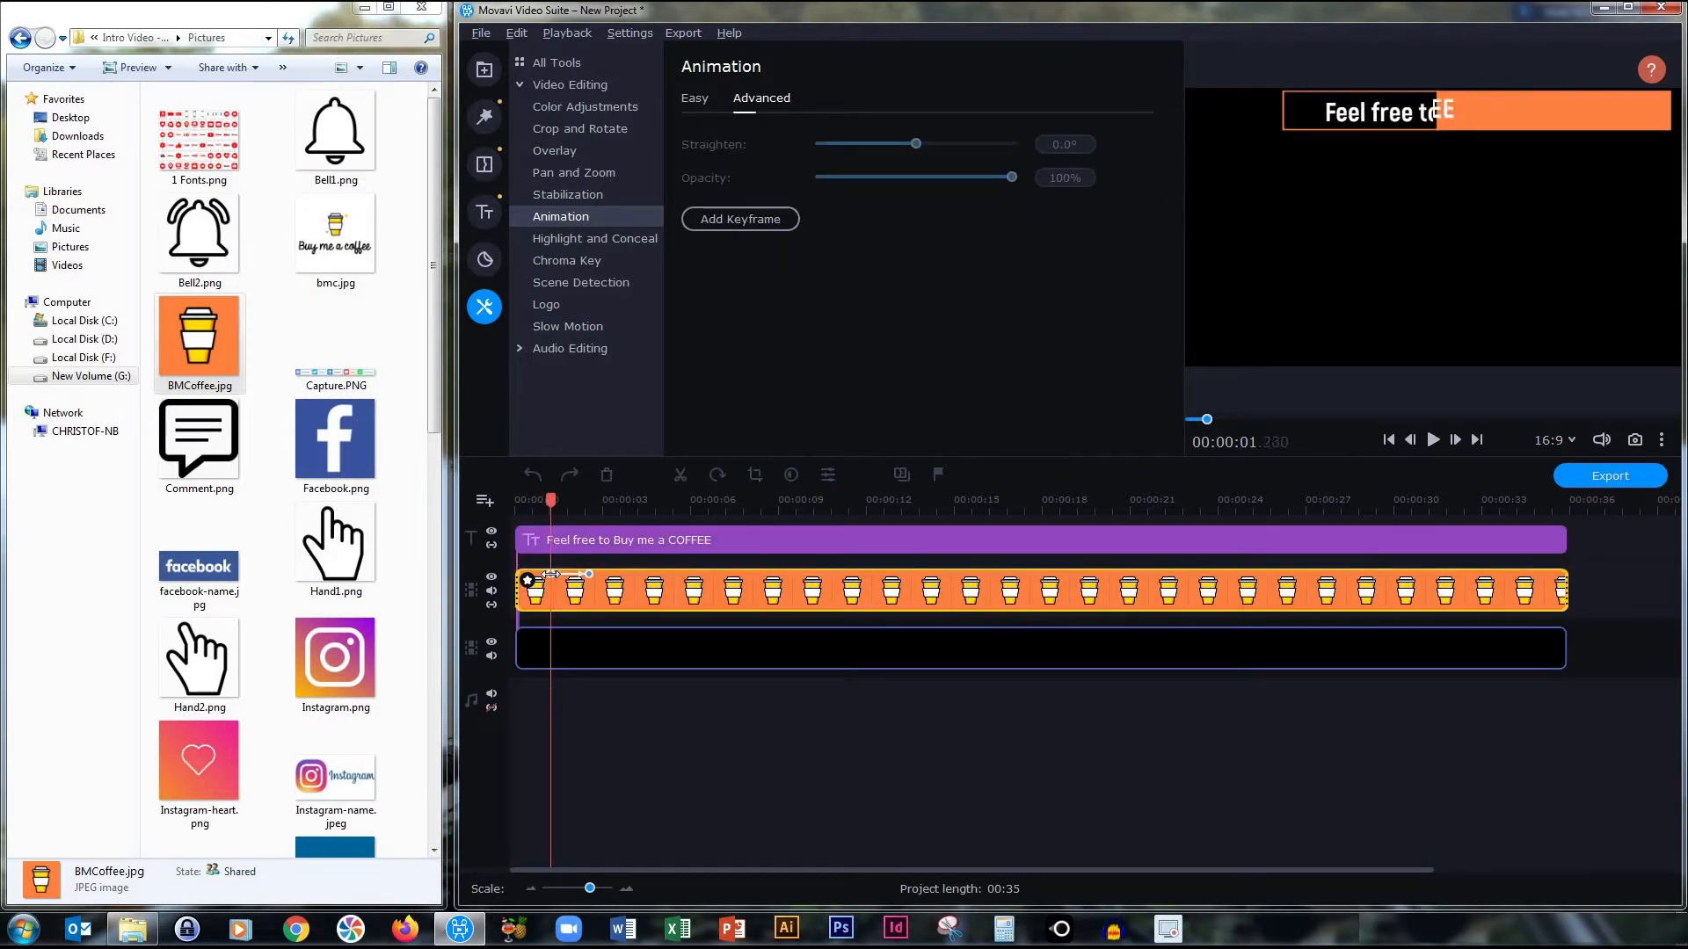
left_click_drag(532, 501, 503, 500)
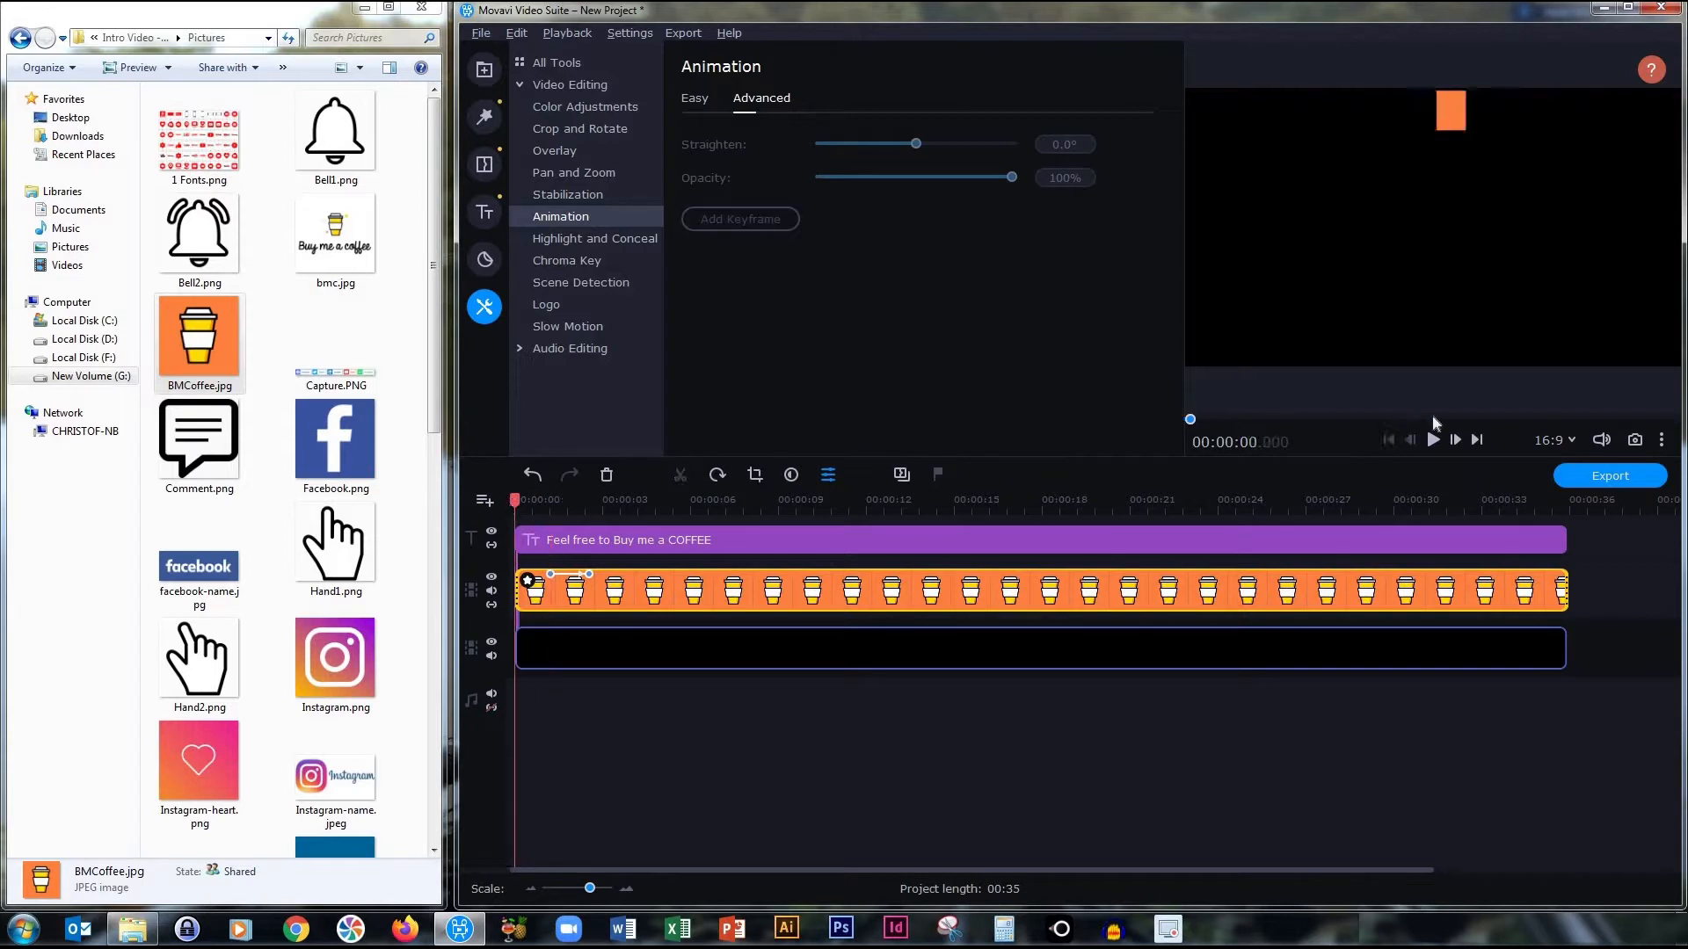
left_click(1431, 441)
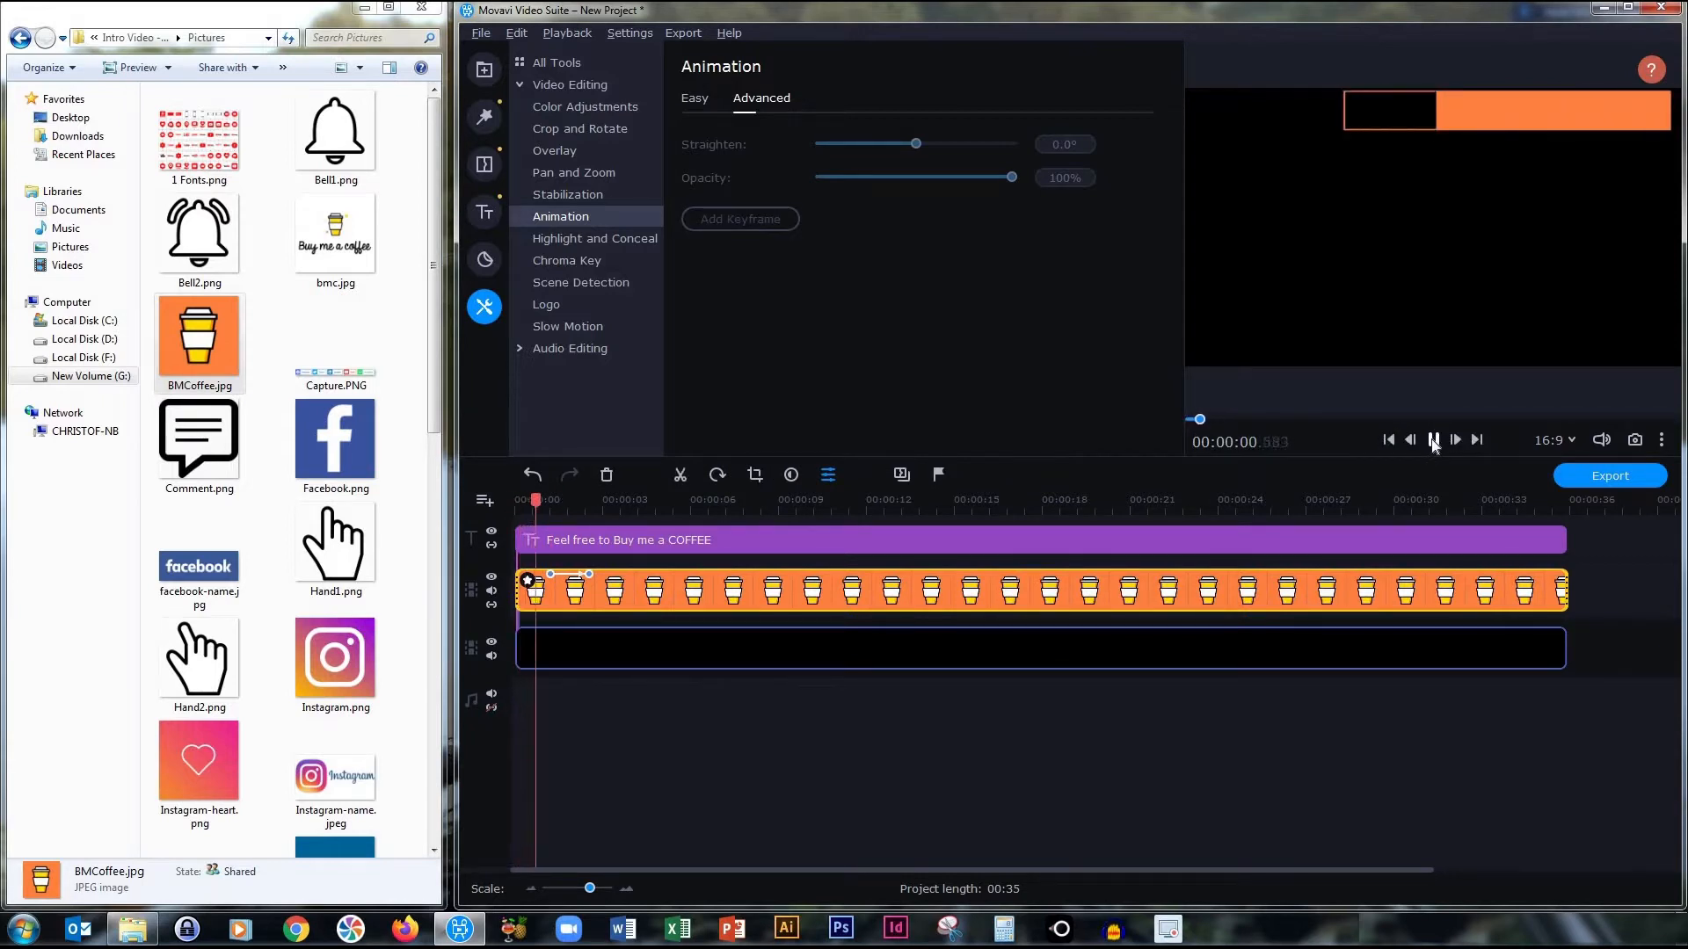
left_click(1433, 441)
- Move the coffee clip's second keyframe closer to the first to speed up the logo's entrance, and return to the start
left_click_drag(589, 574, 568, 573)
left_click_drag(567, 499, 502, 499)
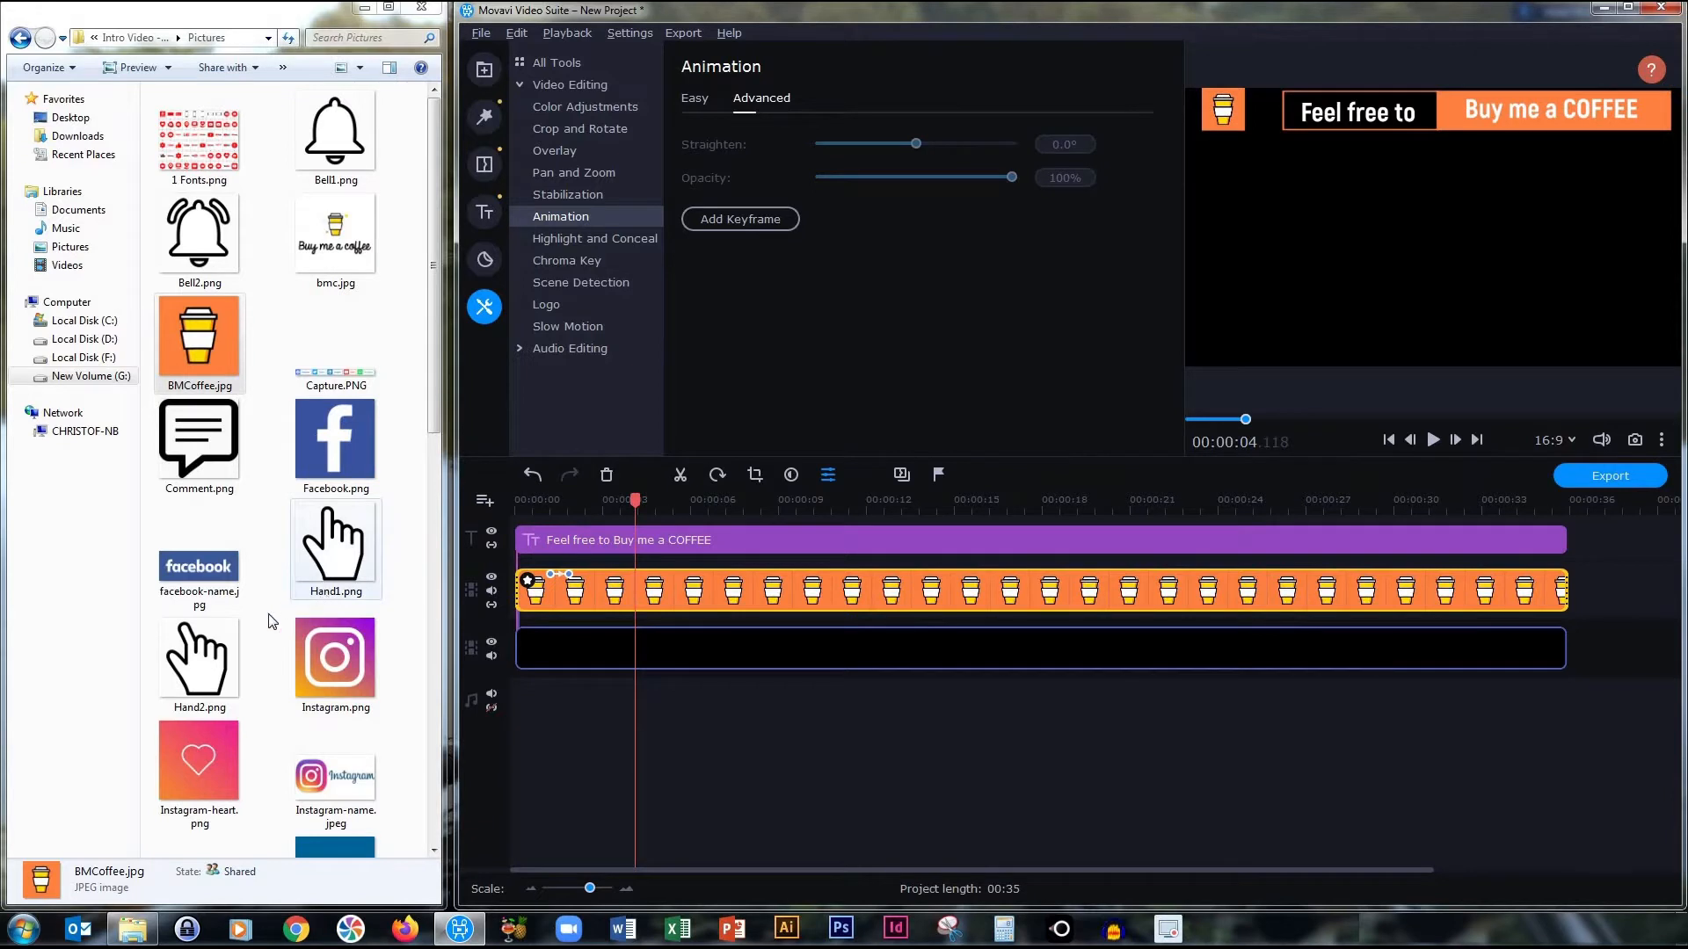
- Add Hand1.png above the coffee clip at about 1.7 seconds and apply the Picture in picture overlay to it
left_click_drag(334, 545, 598, 565)
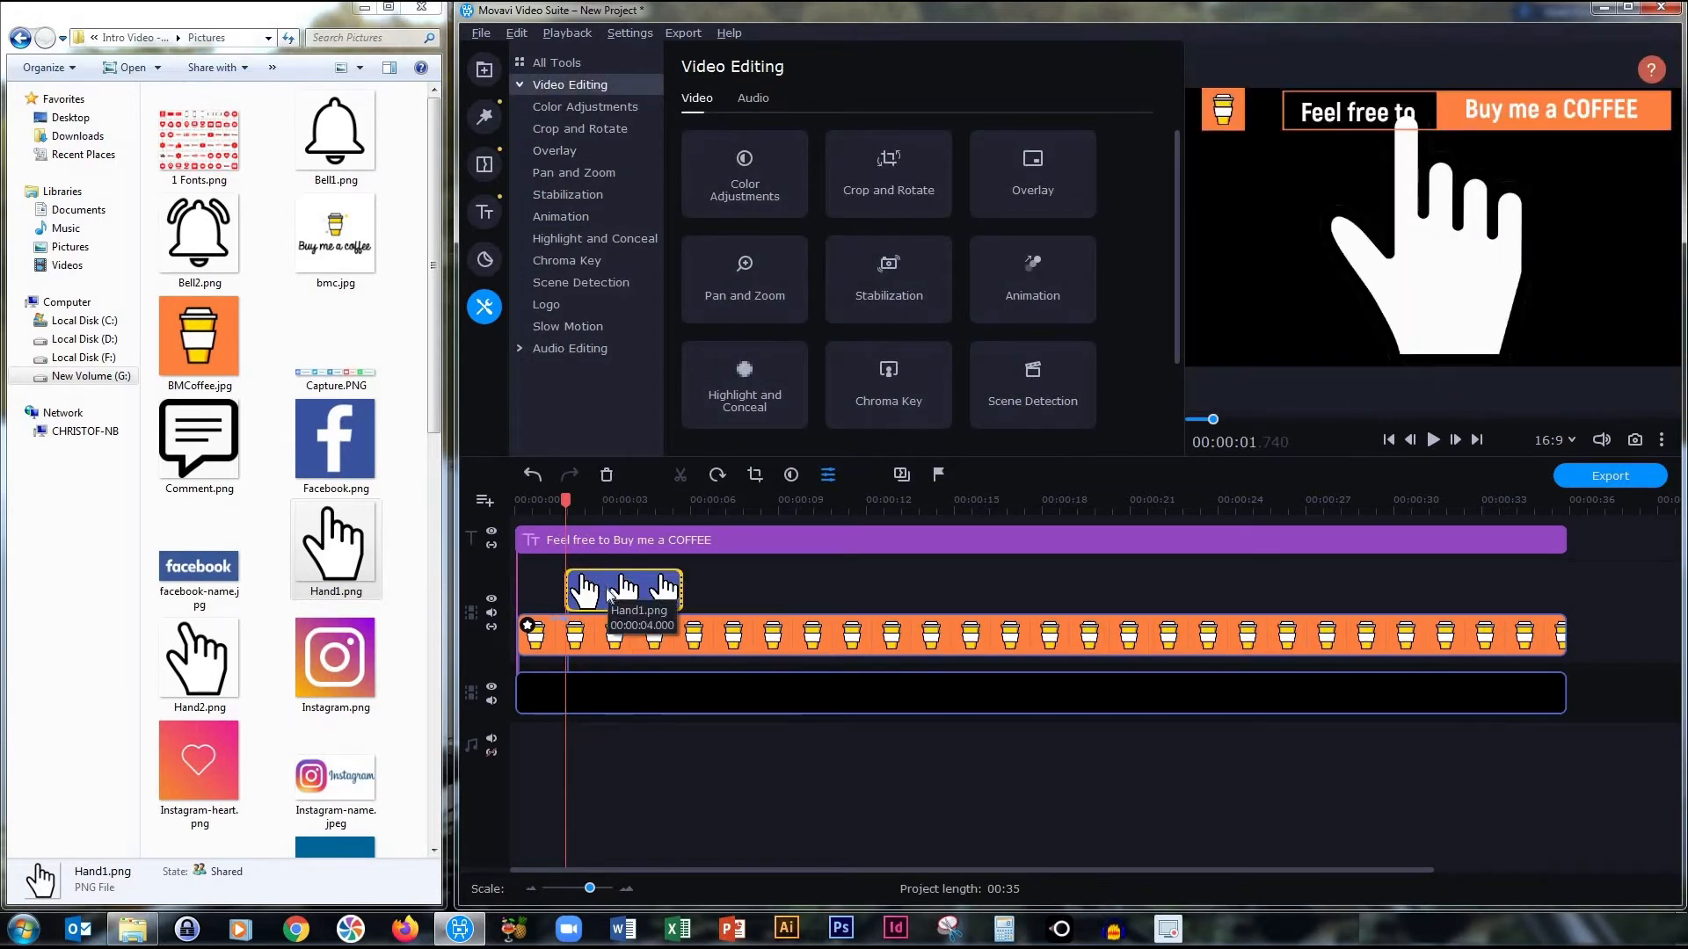
left_click(605, 588)
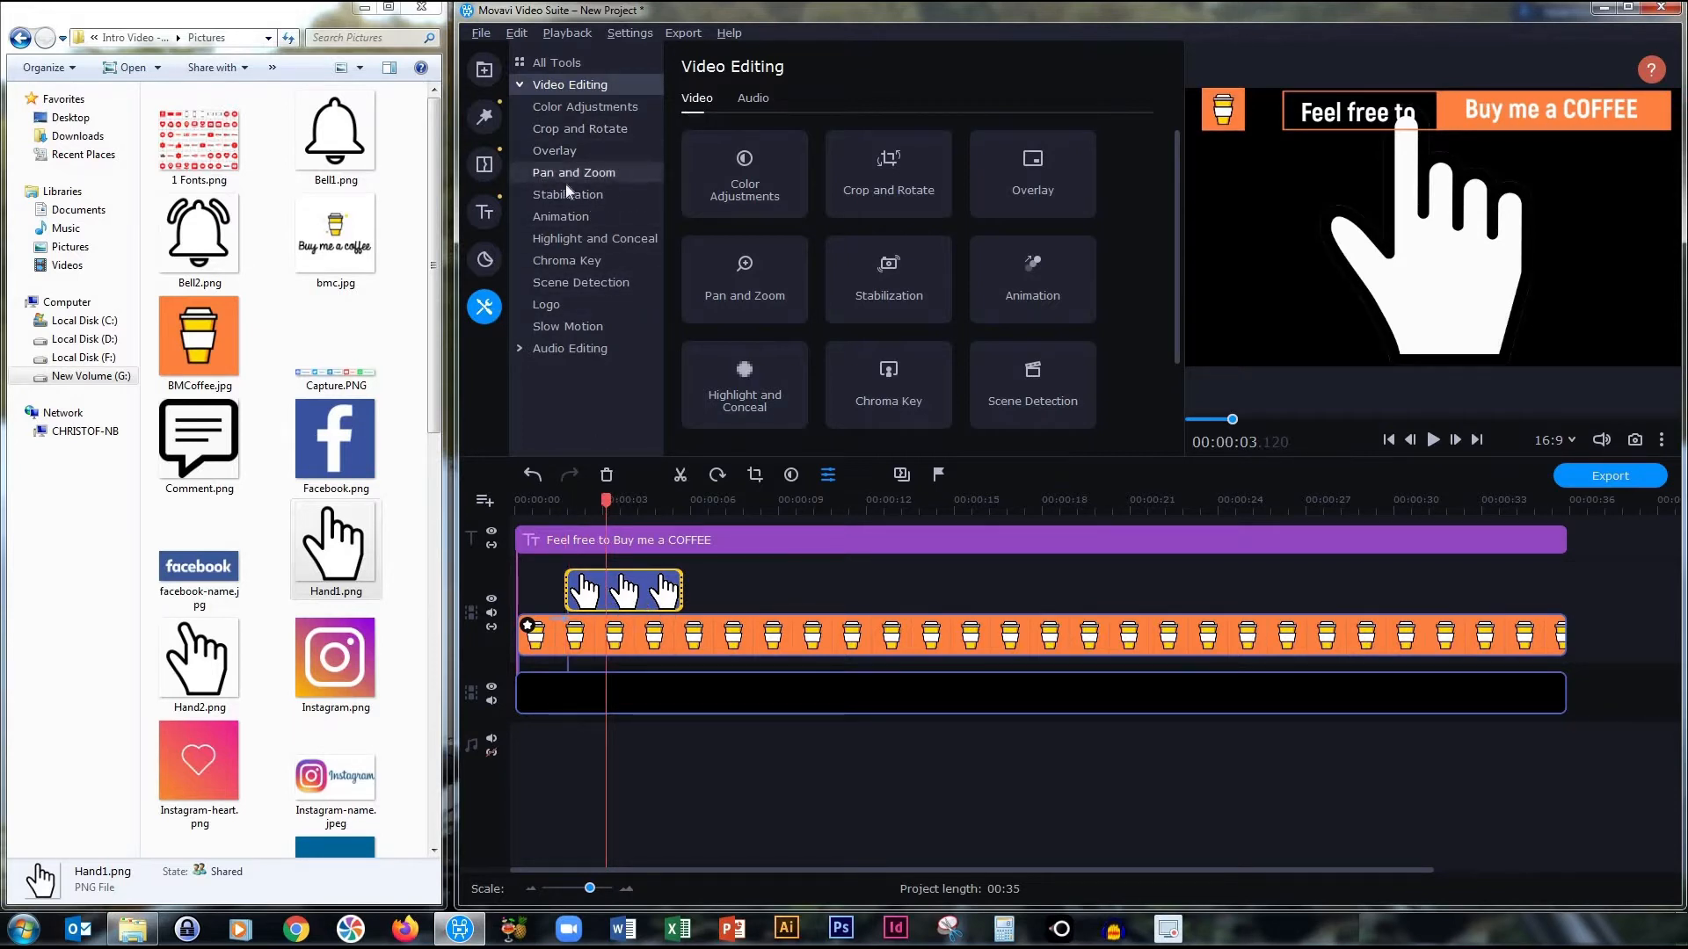
left_click(566, 155)
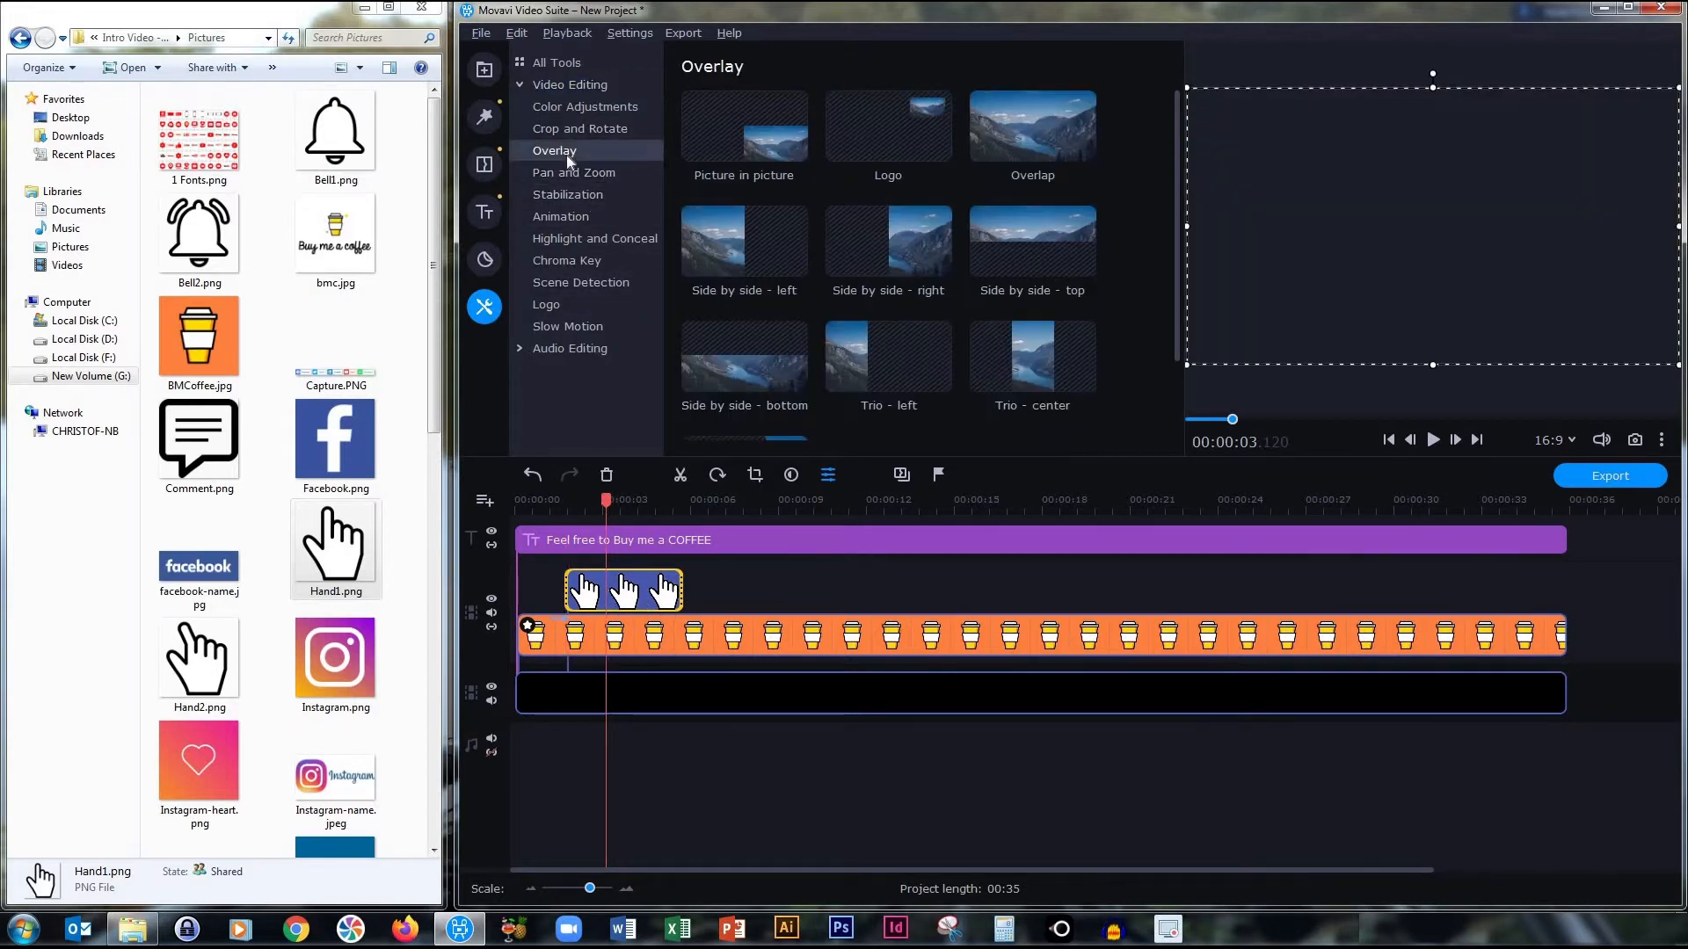
left_click(754, 145)
- Shrink the hand to roughly the coffee logo's size, tilt it slightly counterclockwise and place it over the logo's lower edge
left_click_drag(1501, 278, 1295, 155)
left_click_drag(1430, 227, 1258, 141)
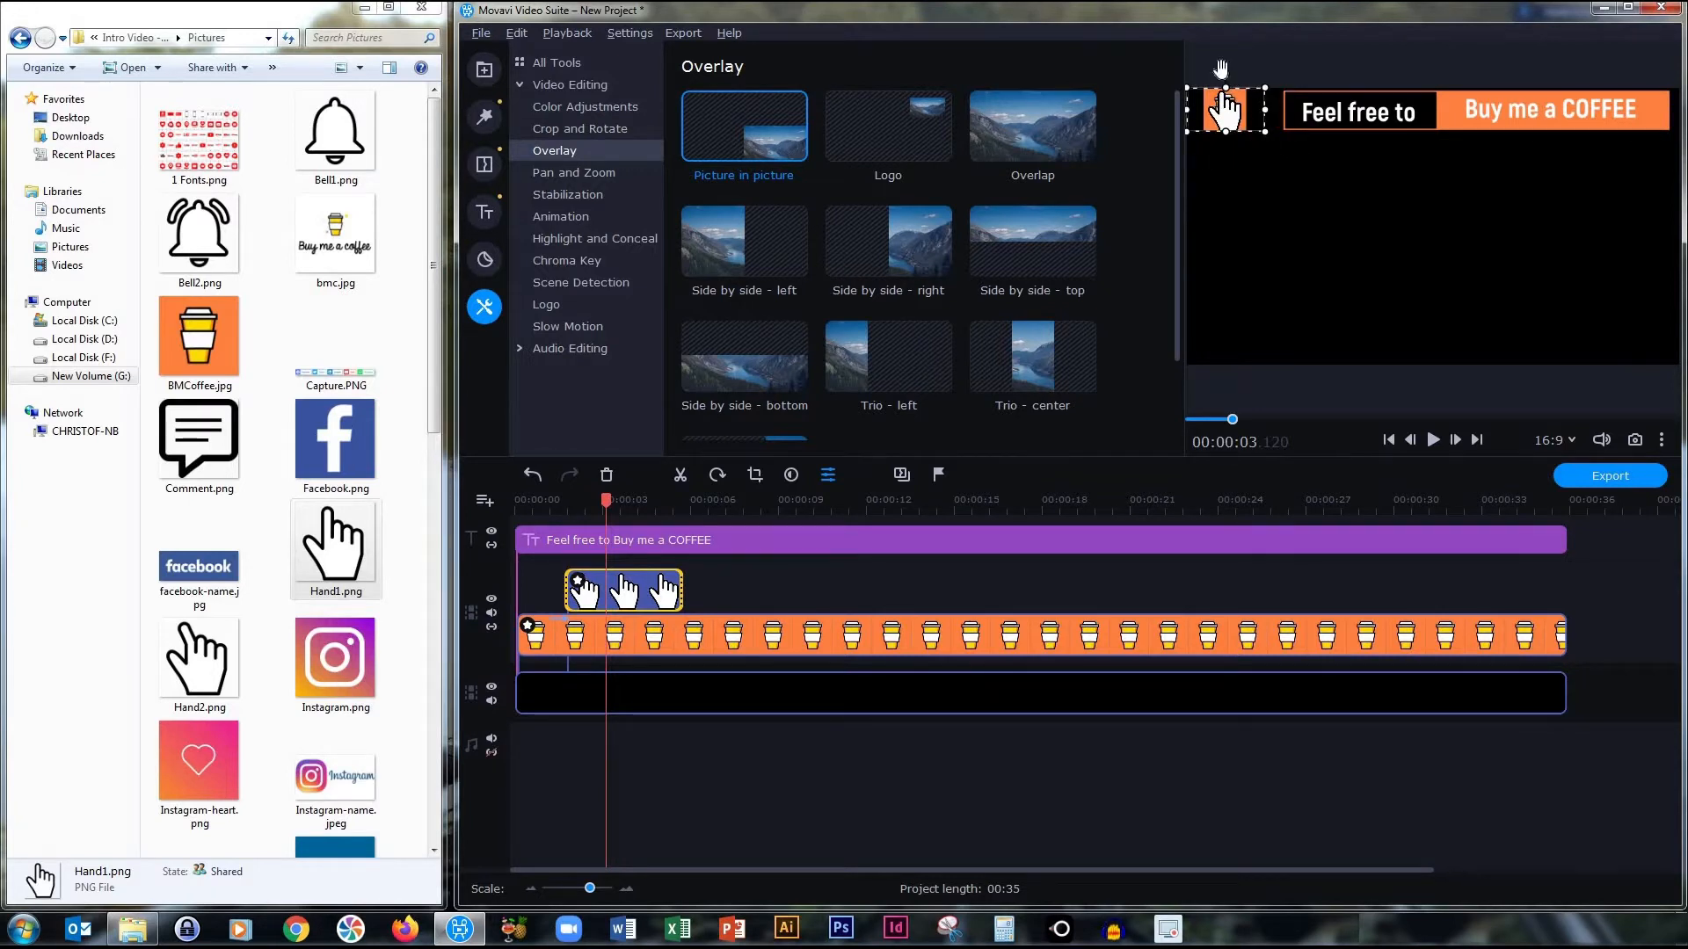
left_click_drag(1224, 74, 1210, 70)
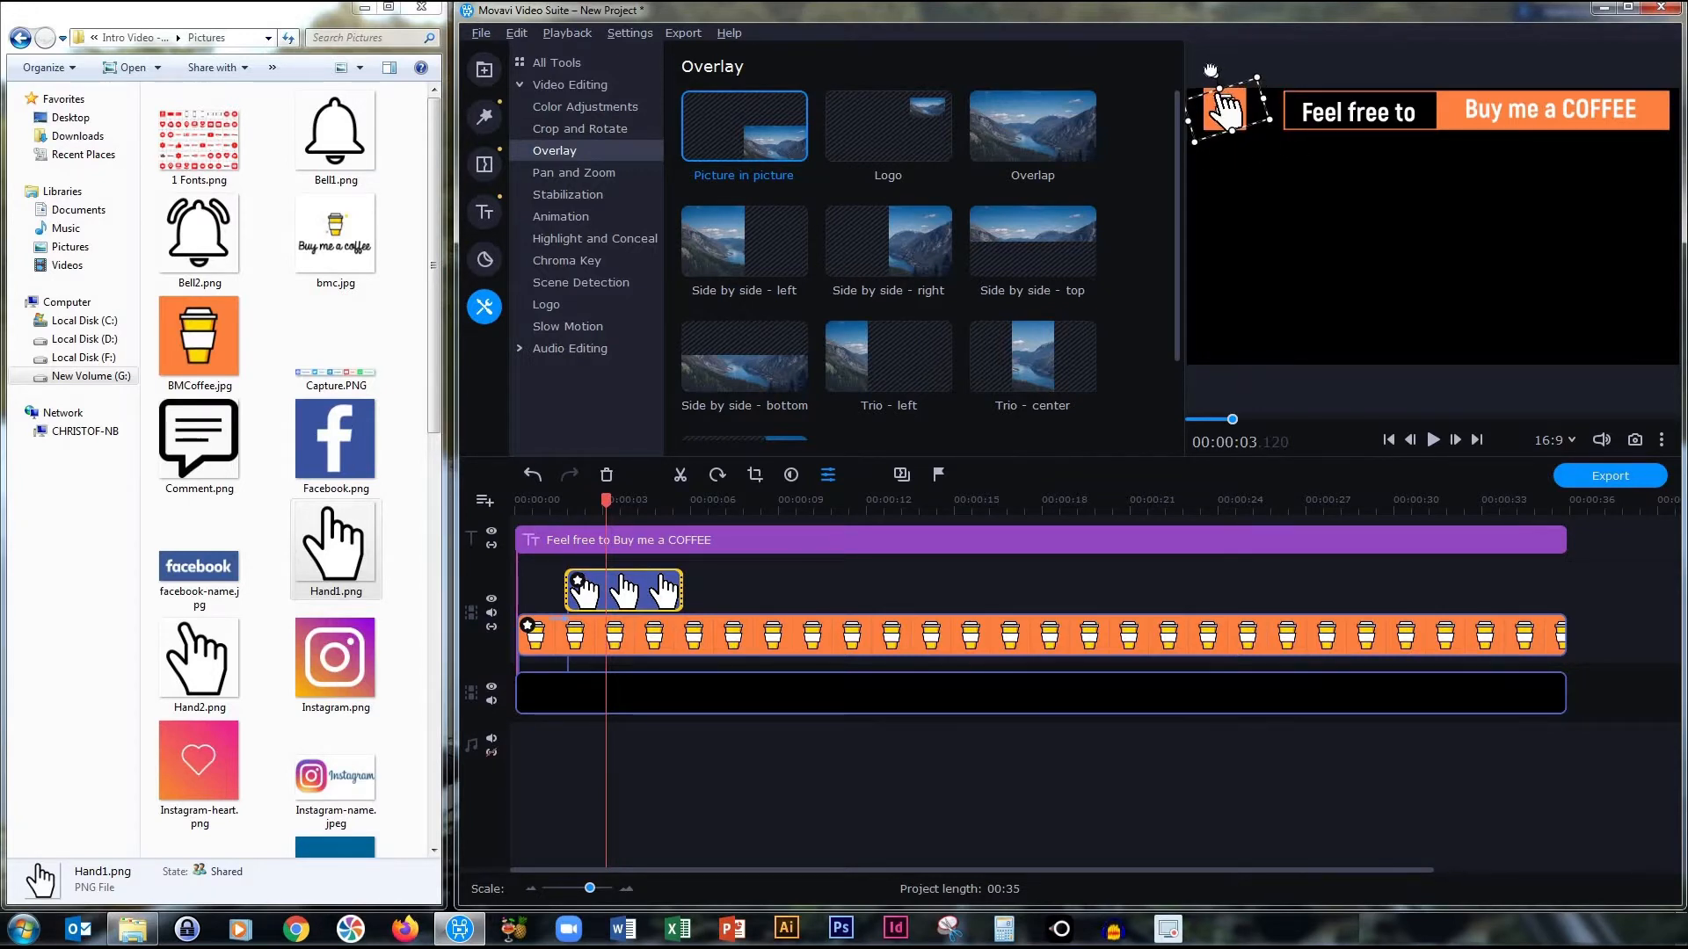
left_click_drag(1234, 126, 1239, 148)
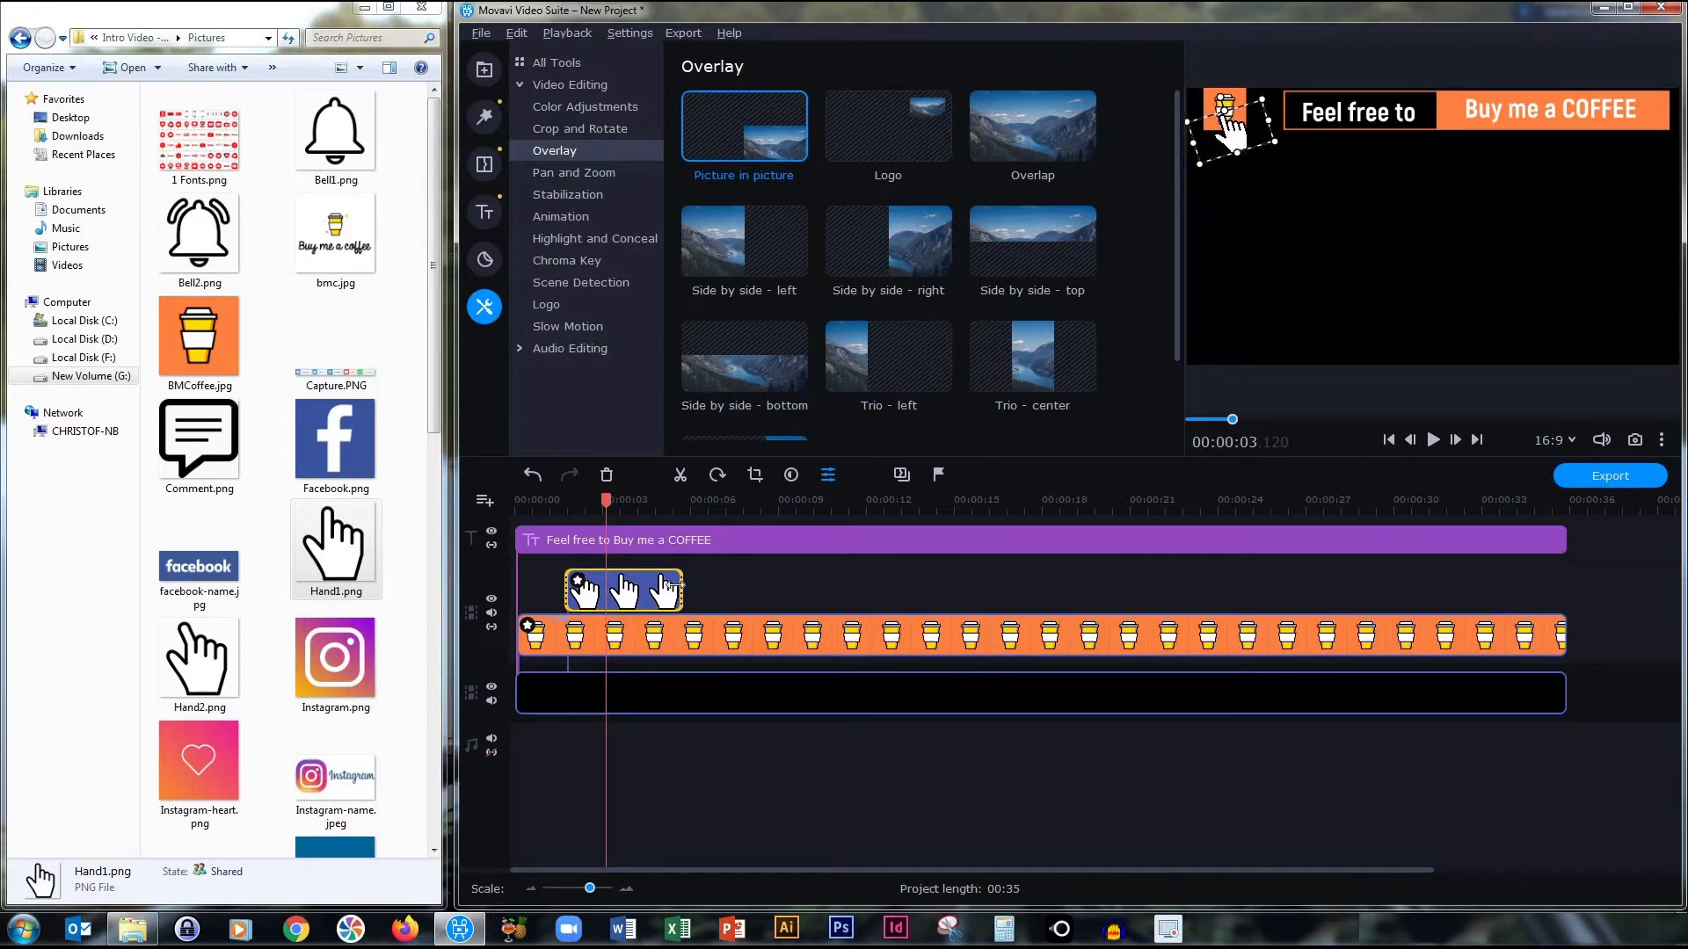
- Trim the Hand1 clip's end to about 5.35 seconds and add a keyframe animation to it at about 2.16 seconds
left_click_drag(686, 586, 672, 588)
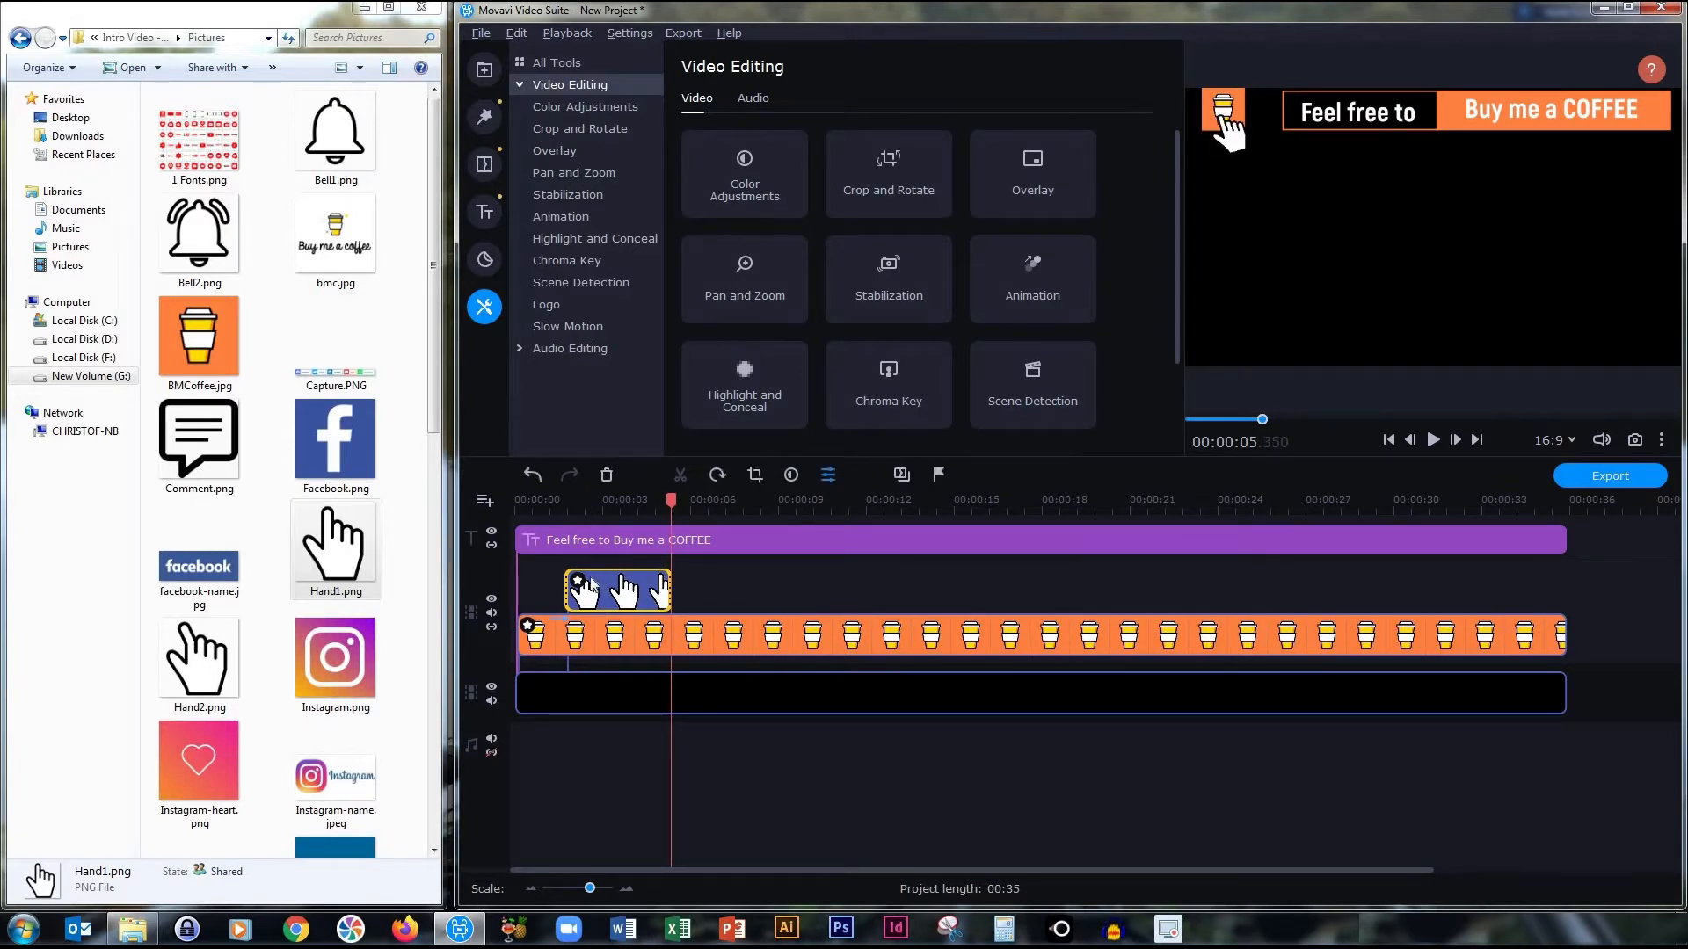
left_click(592, 582)
left_click(577, 584)
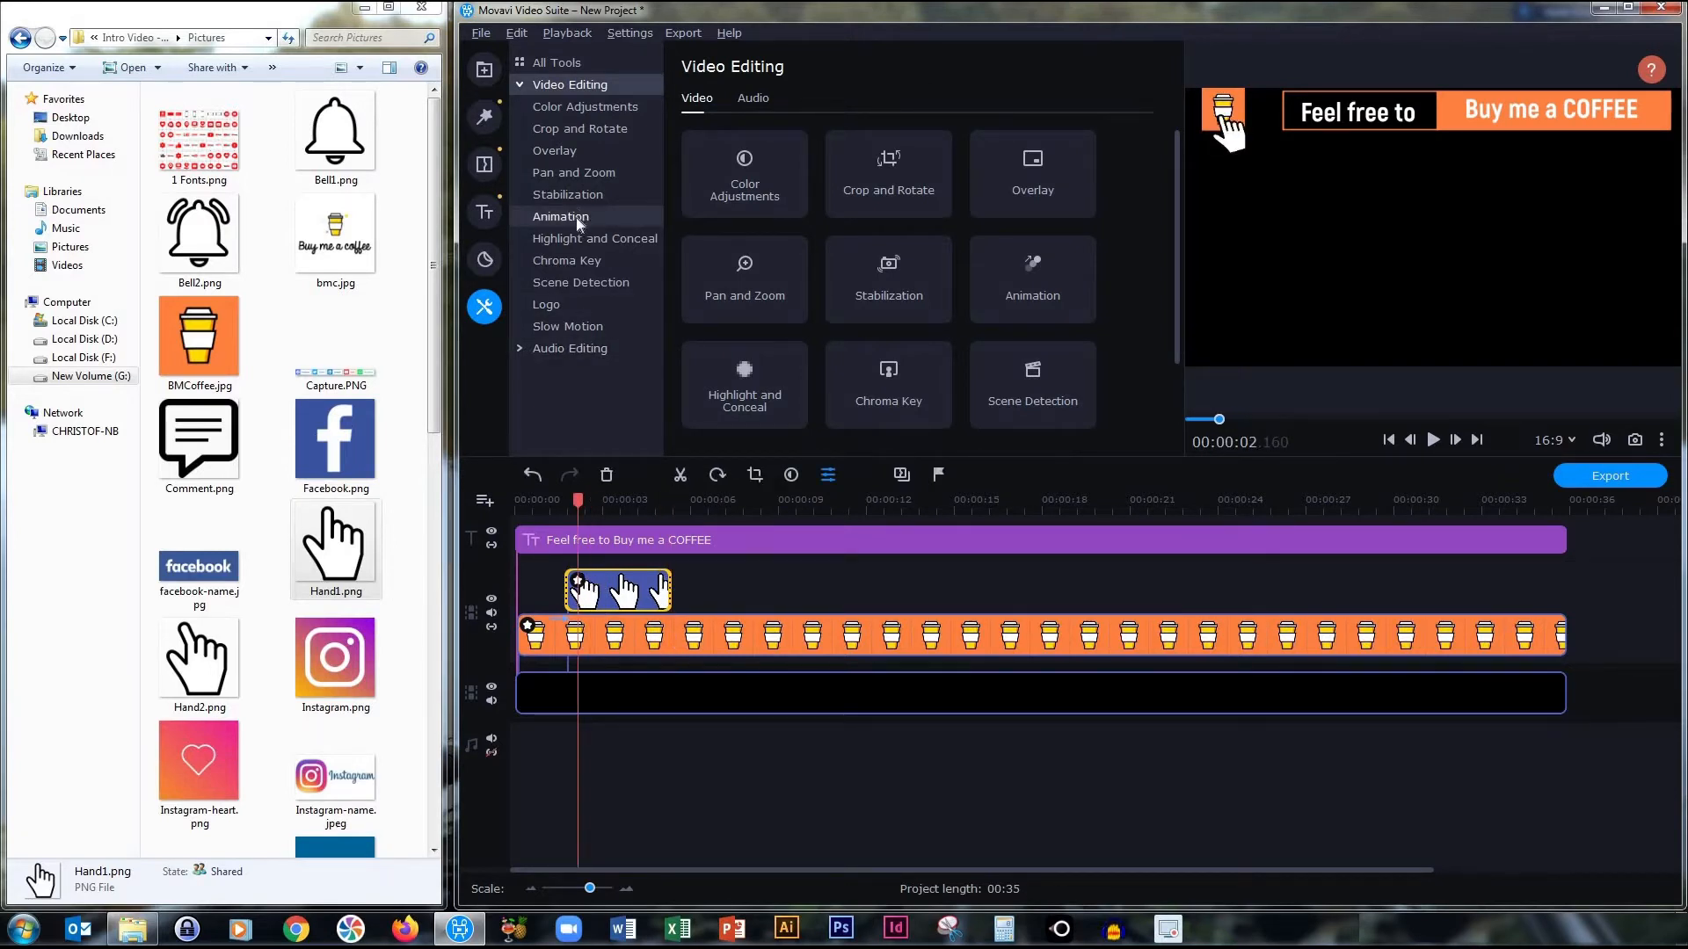
left_click(561, 218)
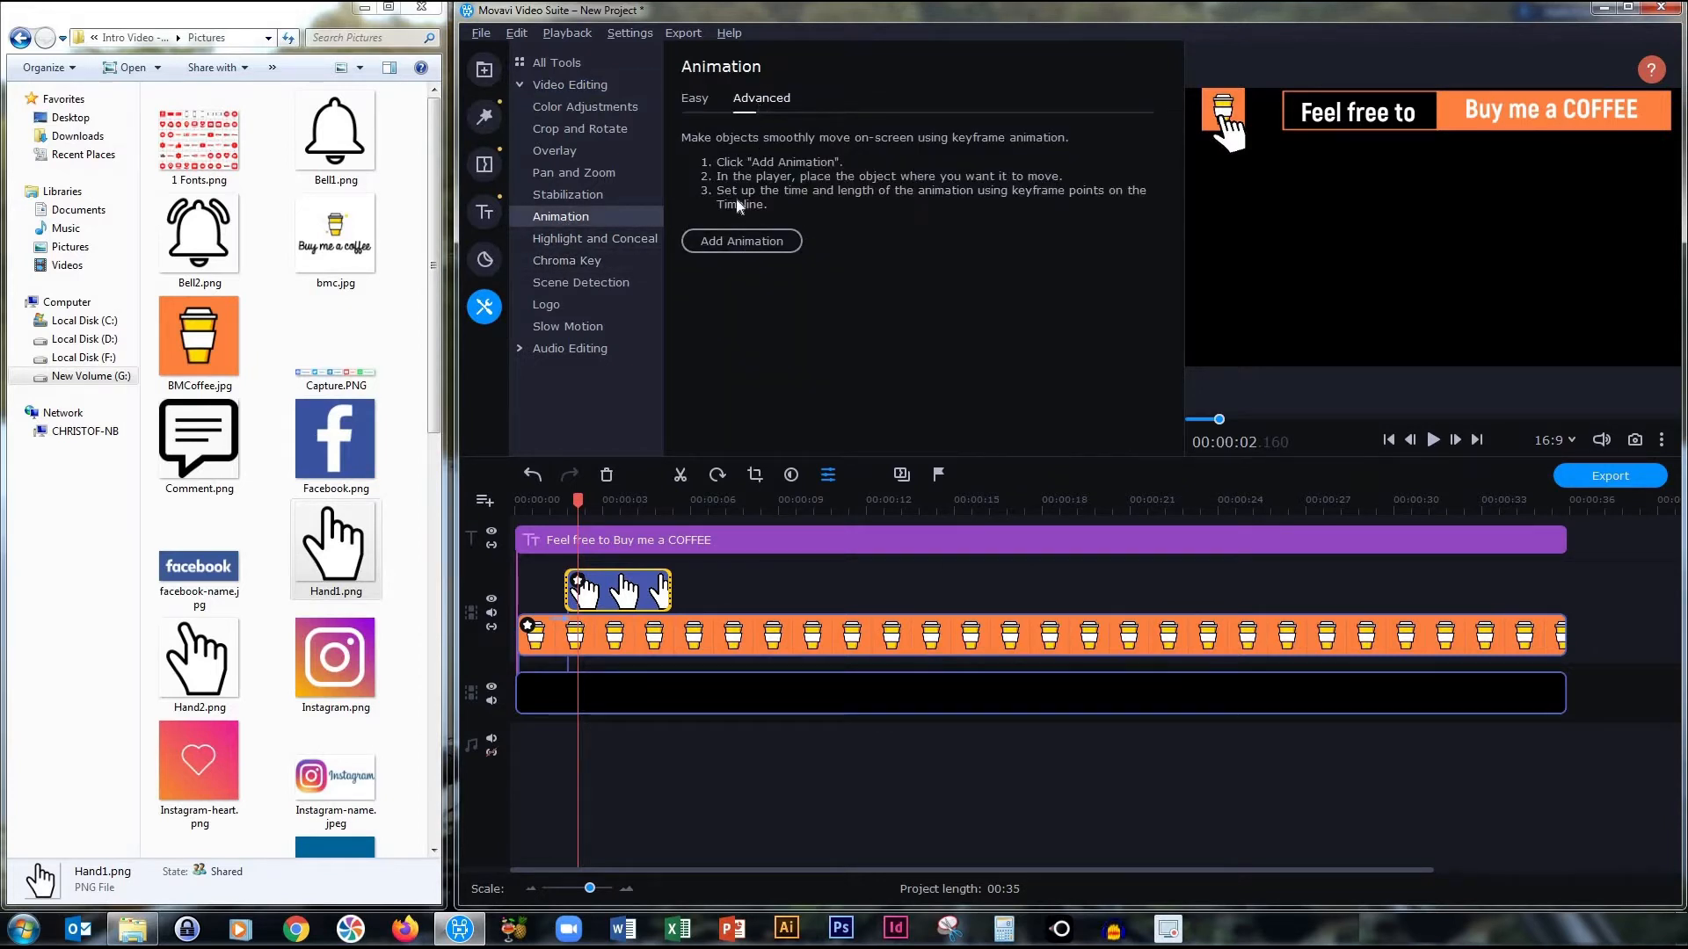
left_click(730, 243)
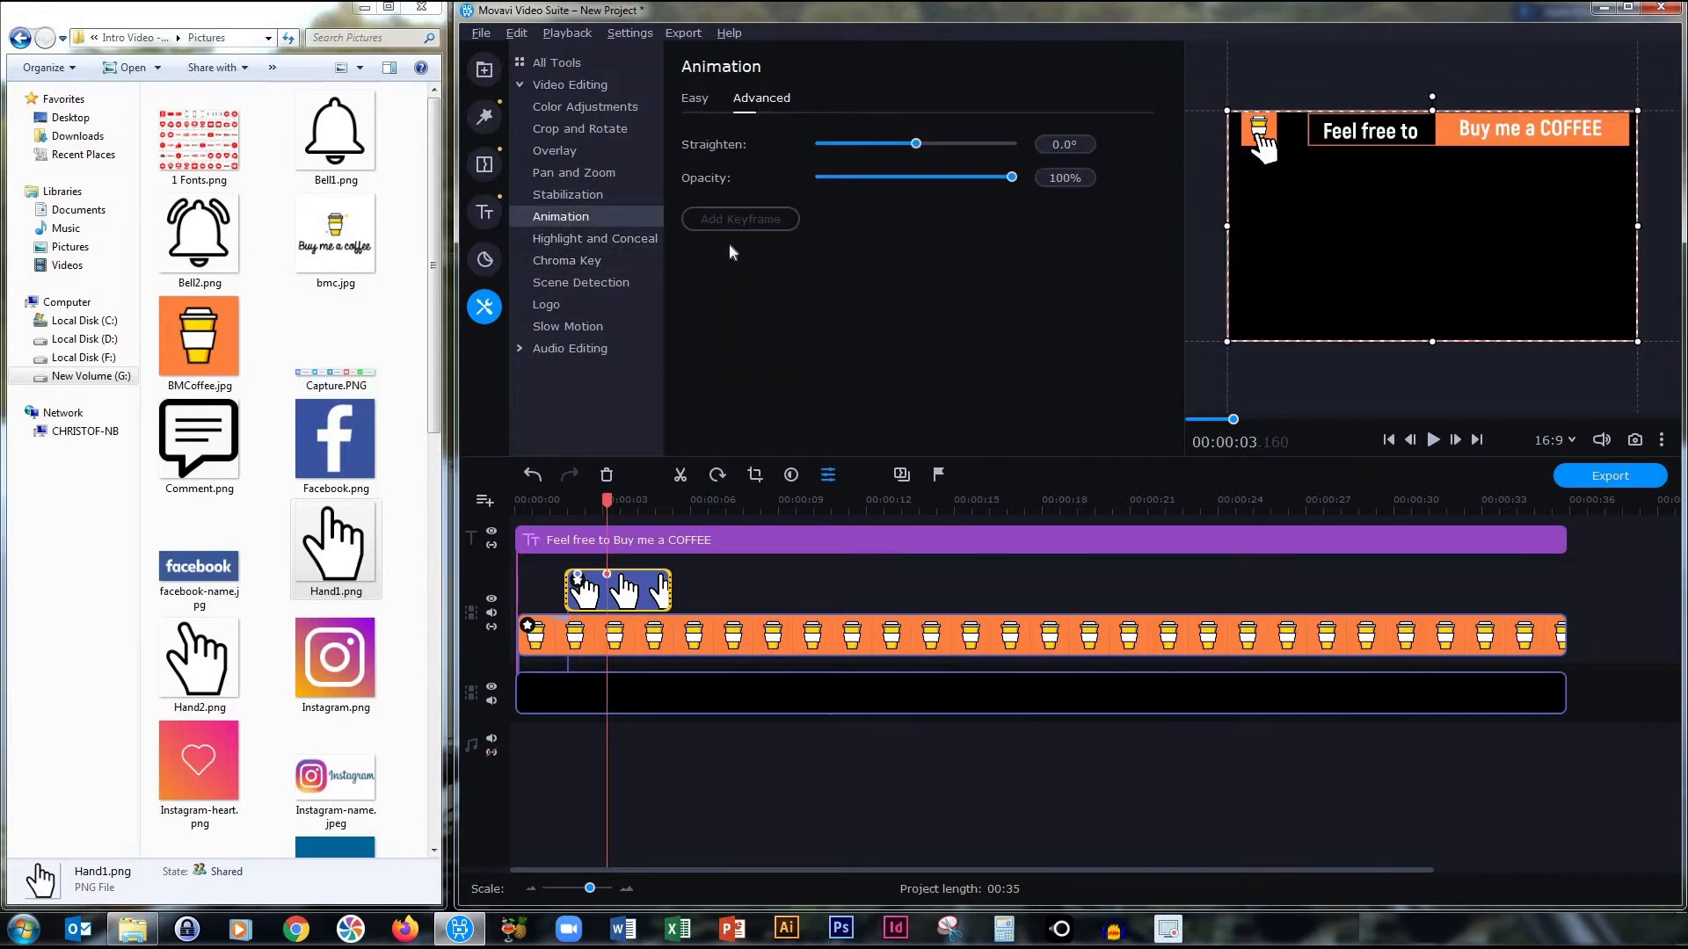
- Edit the Hand1 clip's first keyframe so the hand starts outside the frame, beyond its lower-right corner
right_click(577, 579)
left_click(615, 588)
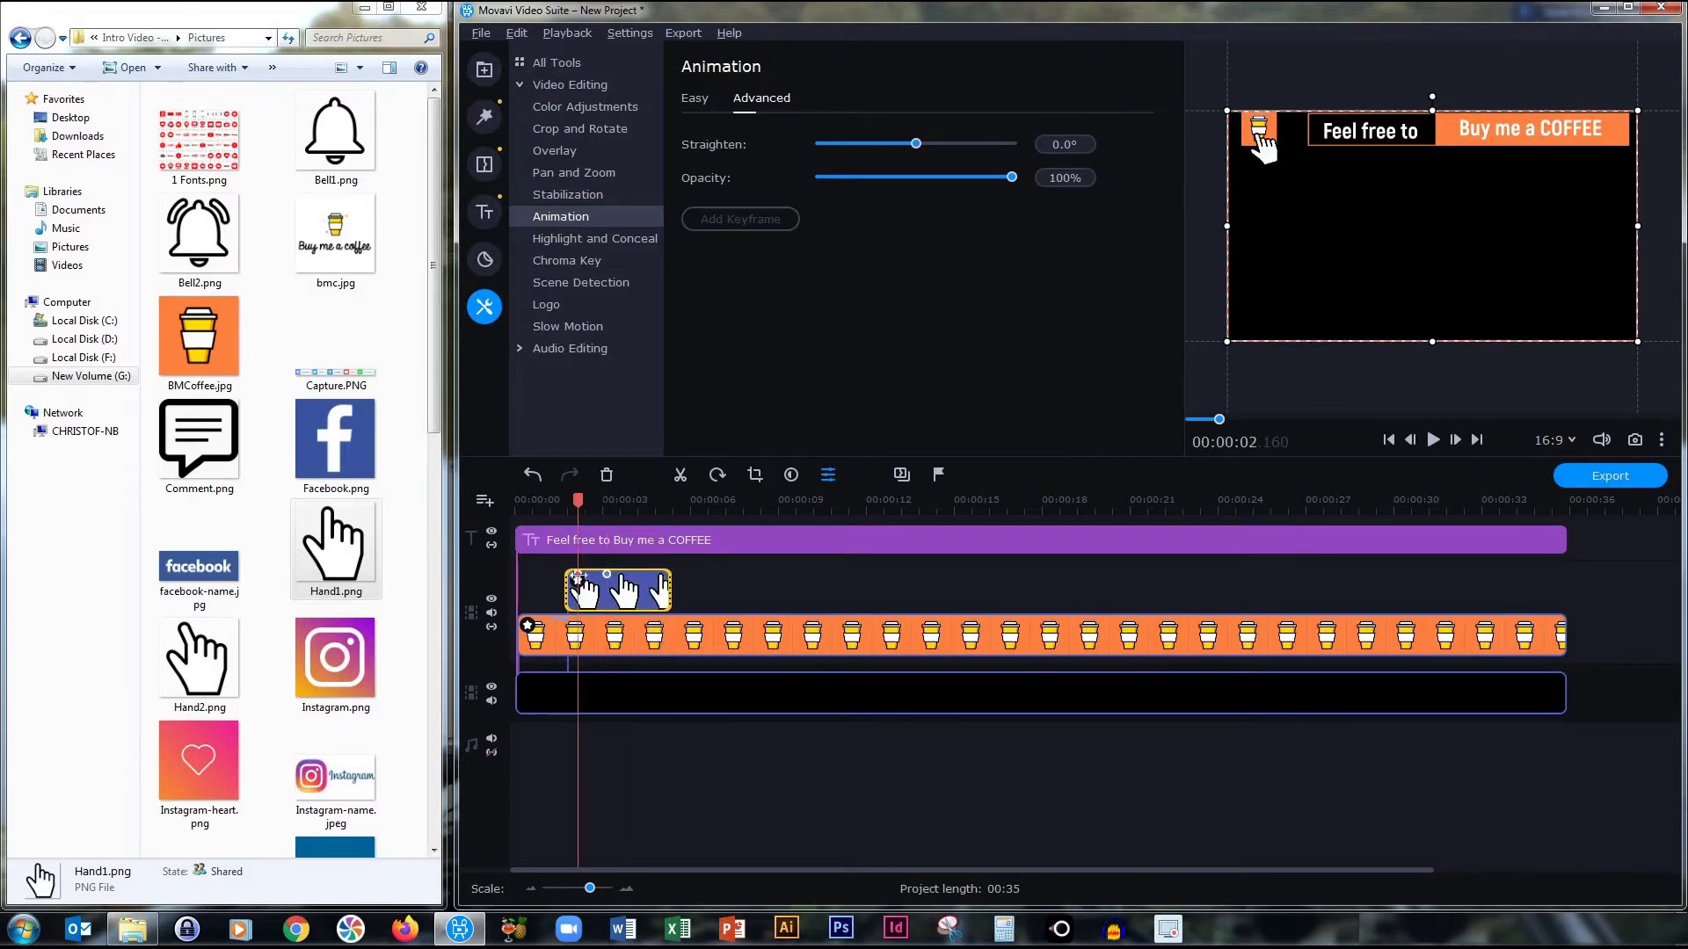
left_click_drag(1284, 170, 1615, 380)
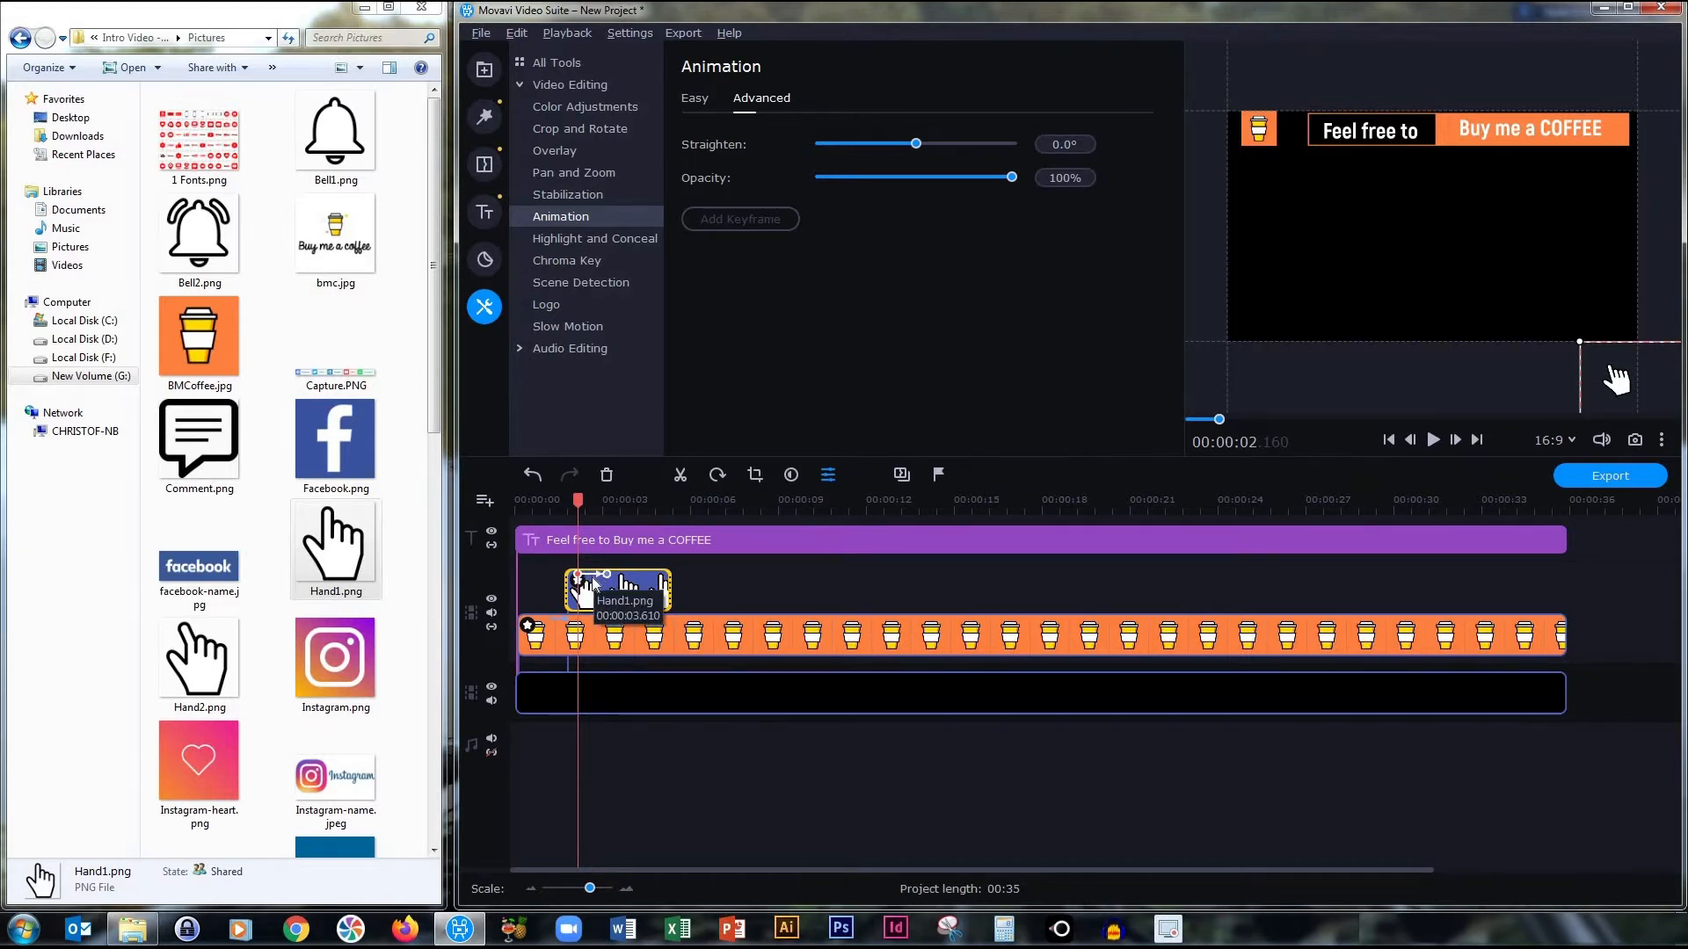
- Play the hand animation from the start, and trim the Hand1 clip's end to about 3.35 seconds
scroll(594, 582, "up", 1)
left_click_drag(610, 499, 467, 506)
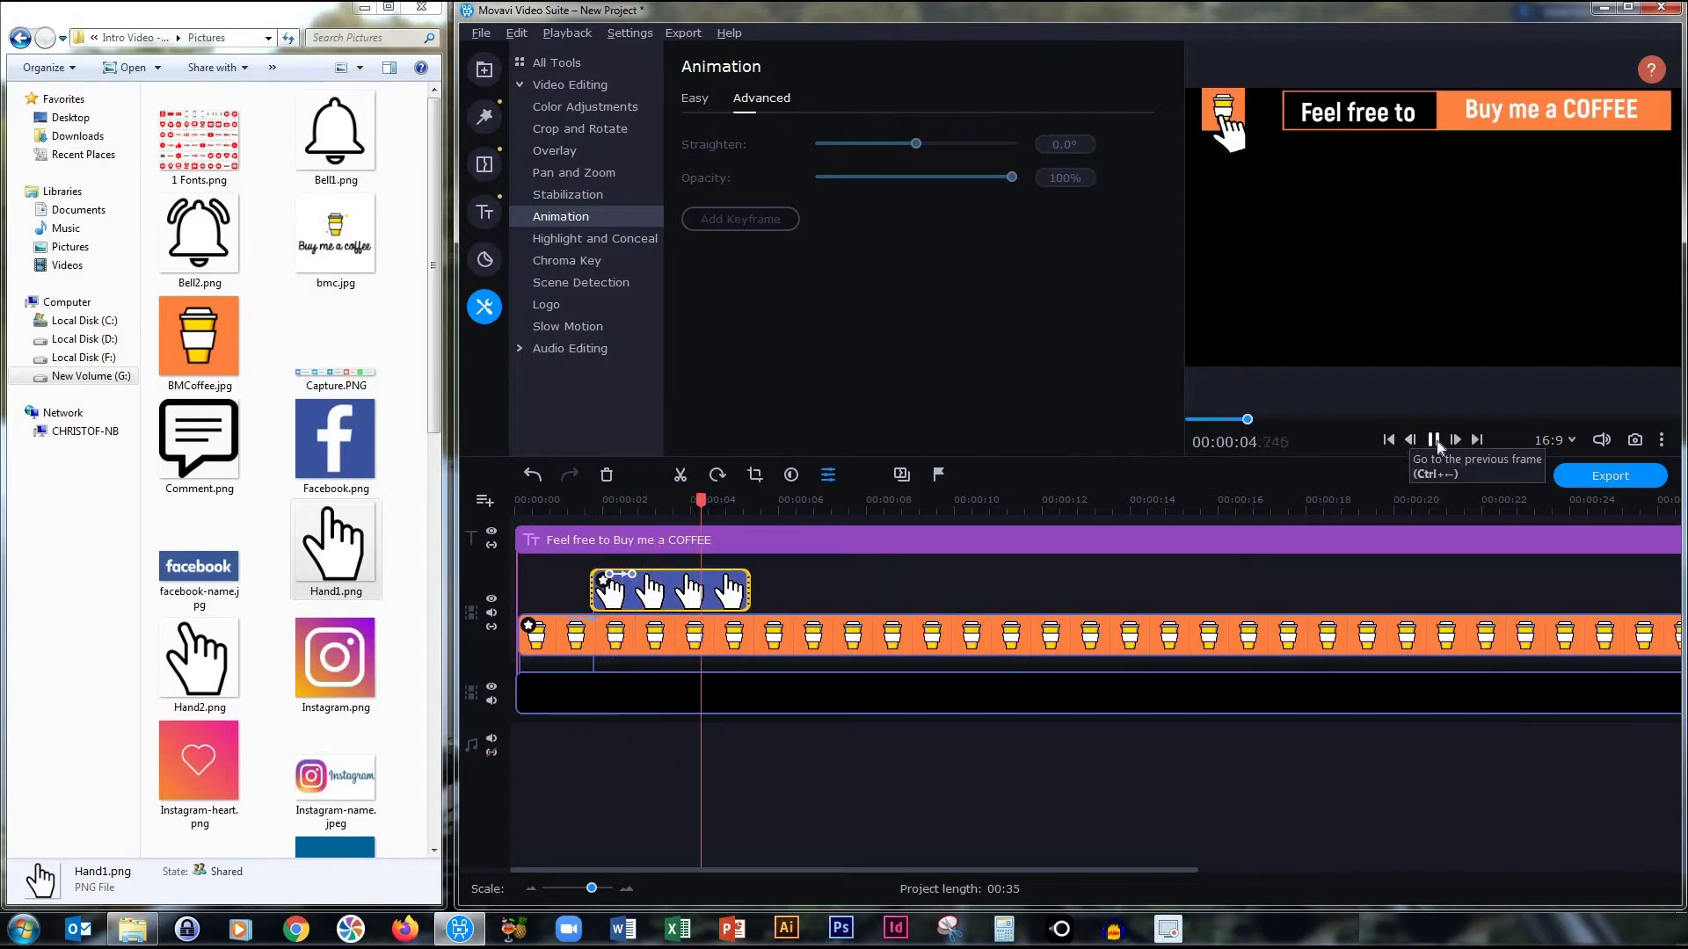
left_click(1433, 439)
left_click_drag(749, 585, 661, 586)
- Add Hand2.png as a picture-in-picture overlay above the Hand1 clip, matching the first hand's size, tilt and position on the logo
left_click_drag(217, 655, 698, 554)
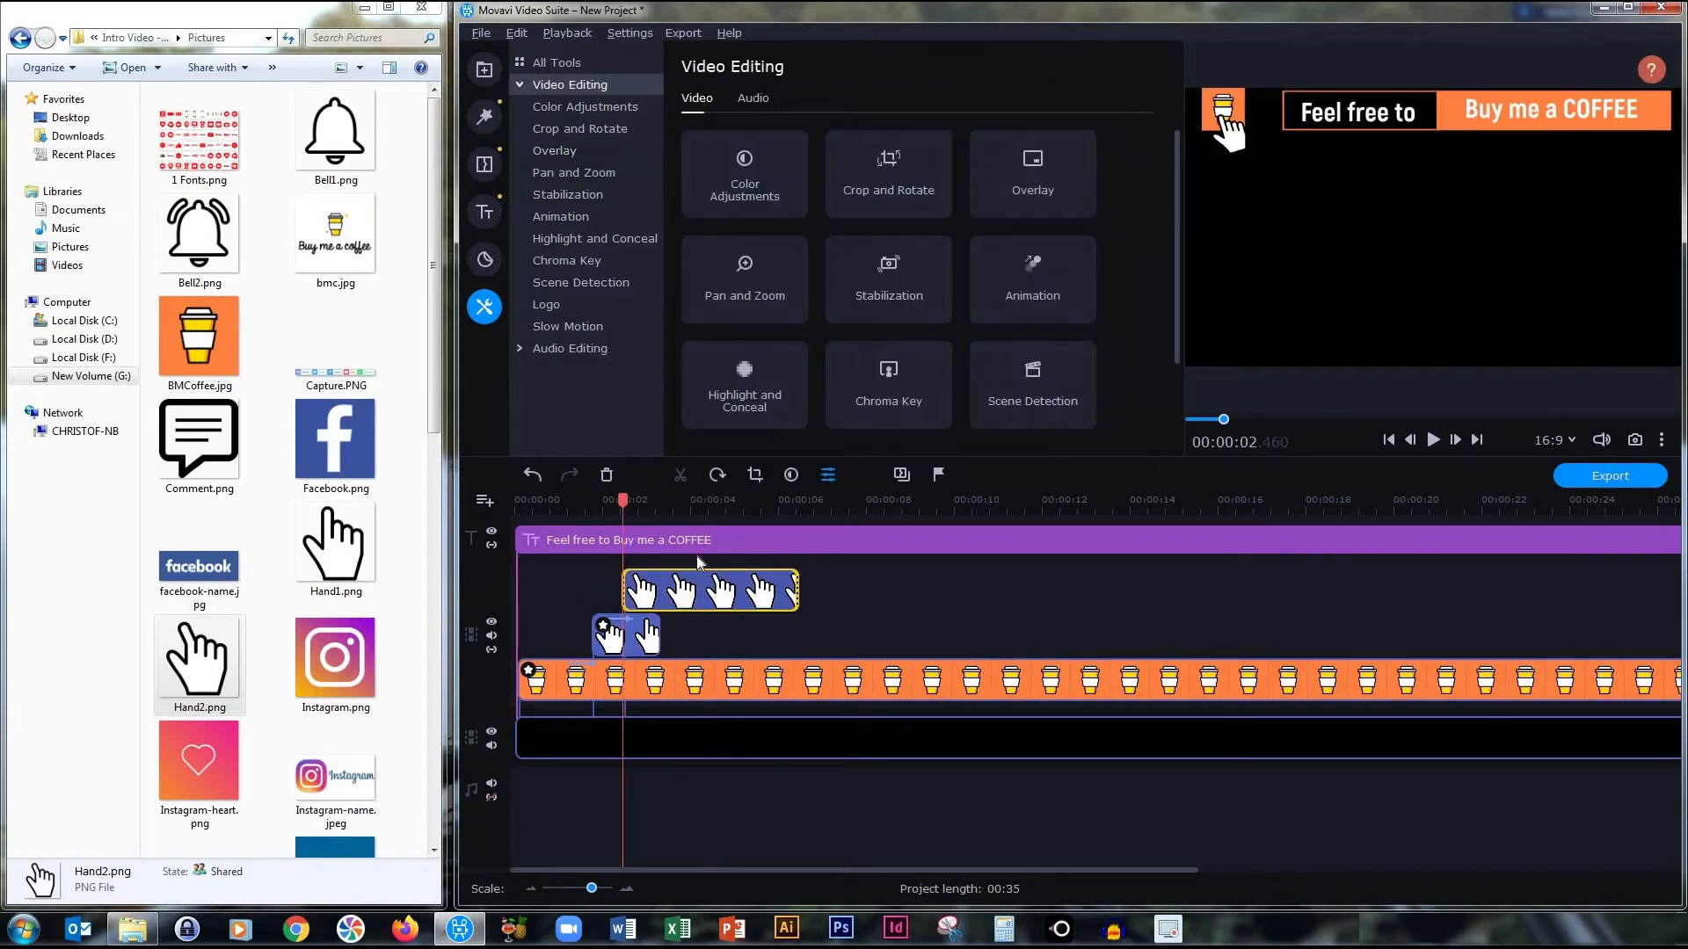
left_click(562, 150)
left_click_drag(1565, 322, 1320, 183)
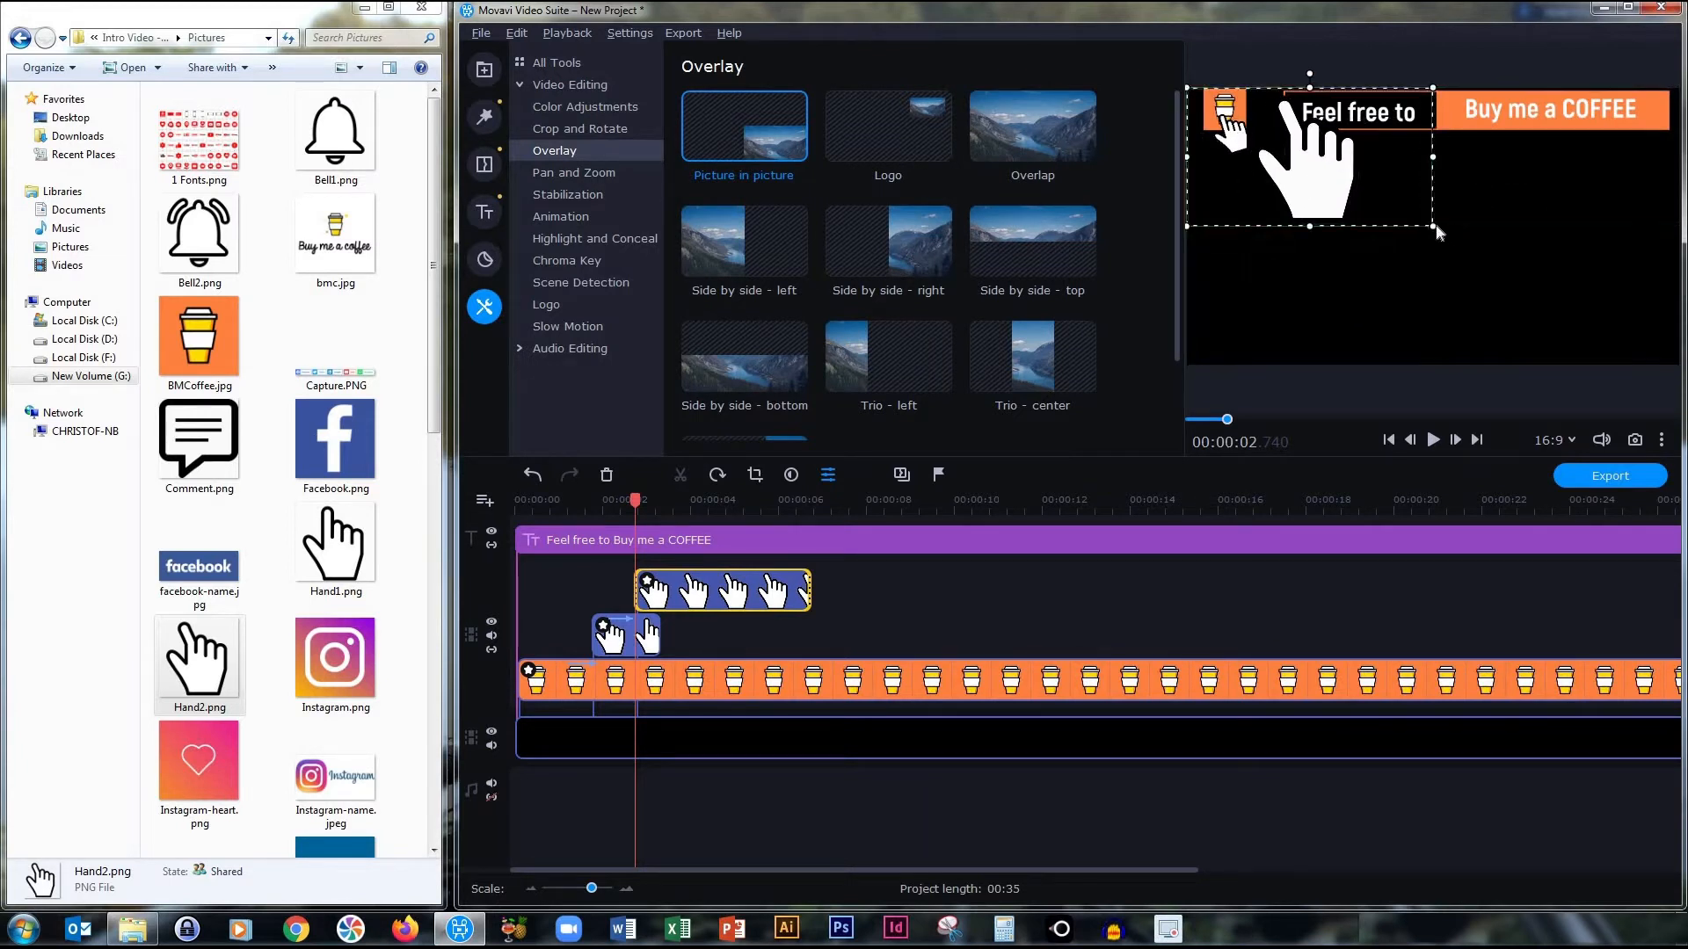
left_click_drag(1433, 226, 1238, 141)
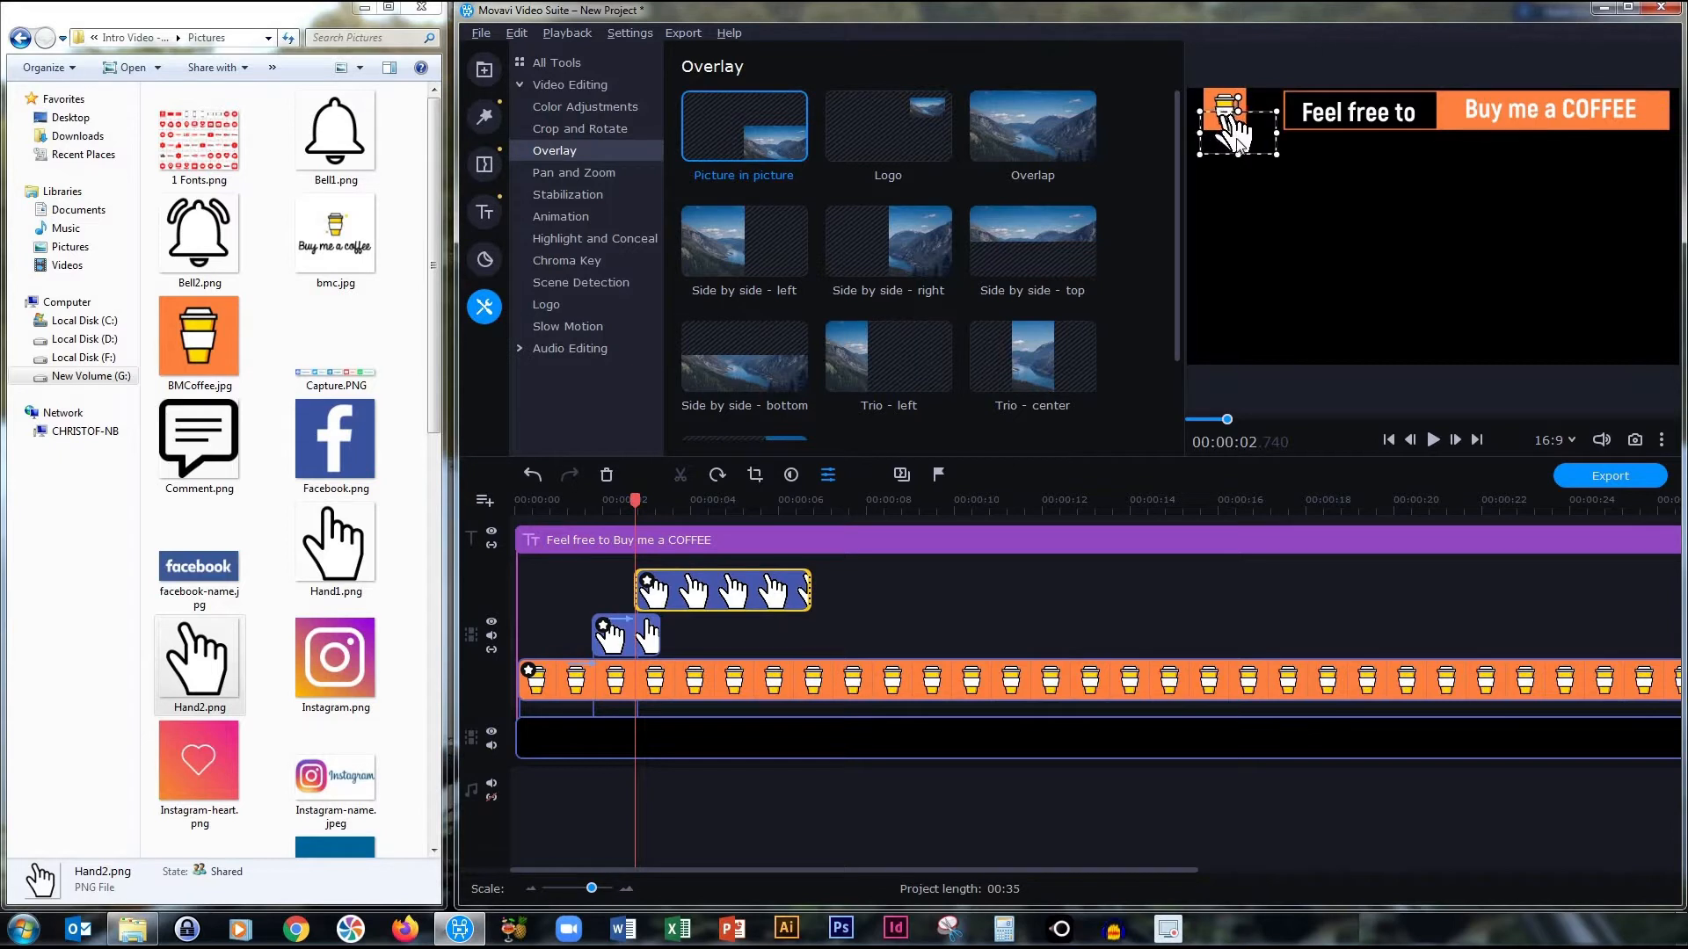
left_click_drag(1239, 94, 1228, 92)
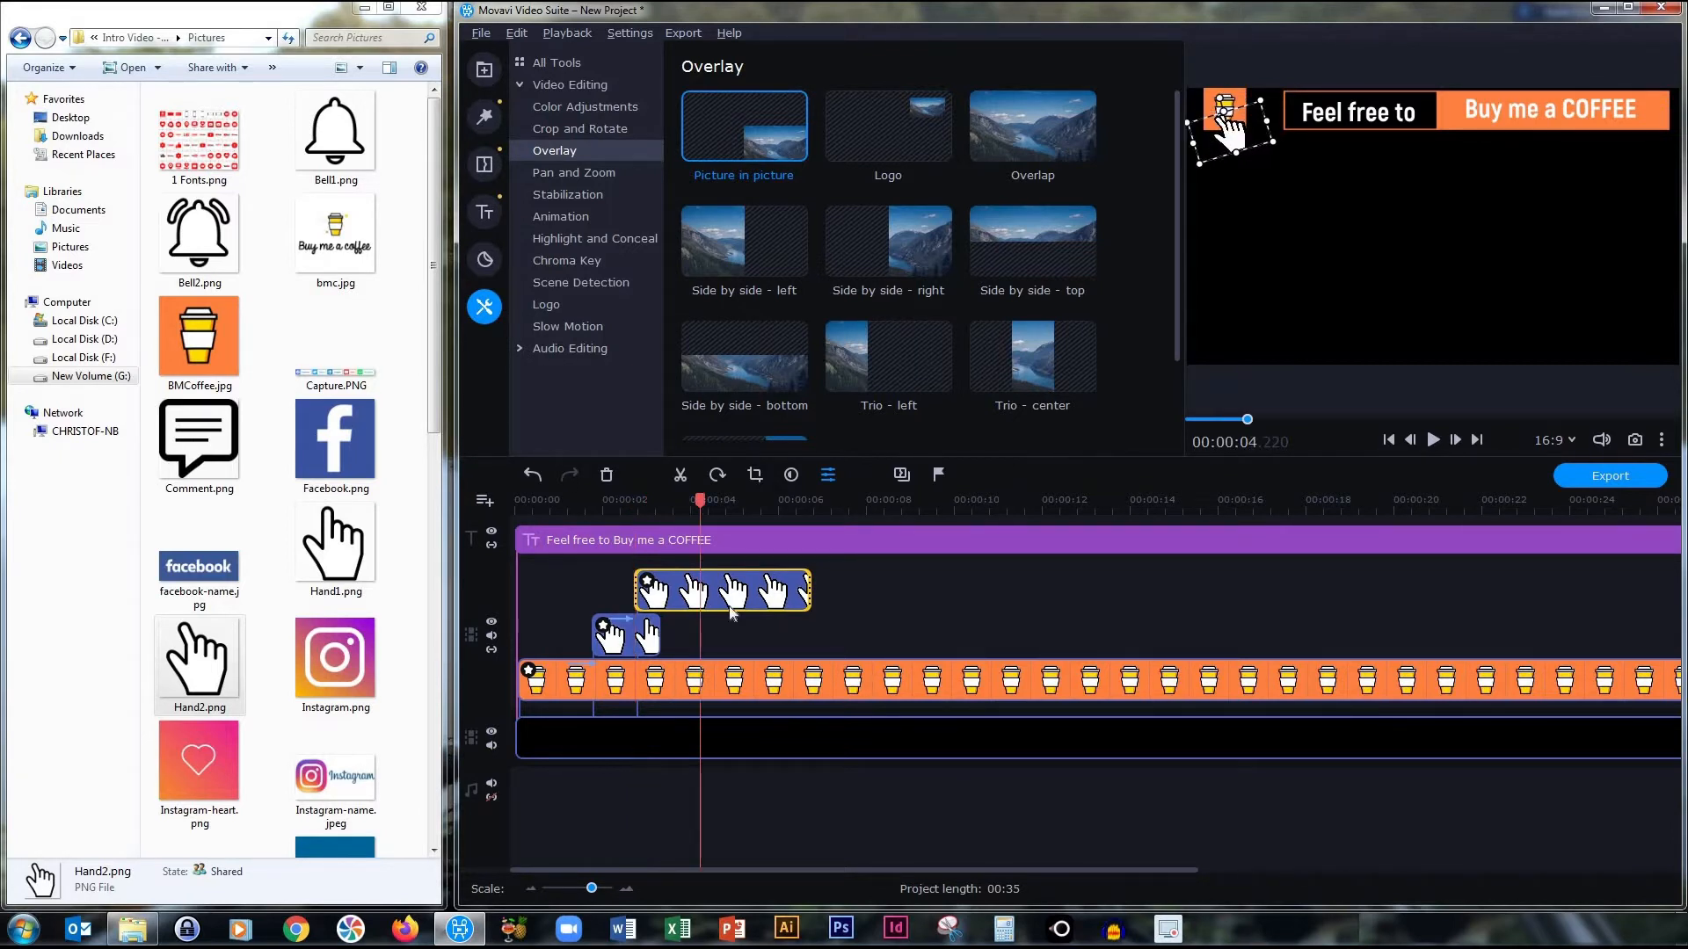
- Place the Hand2 clip on Hand1's track right after it, shorten it to about one second and replay the animation
left_click_drag(699, 585, 726, 625)
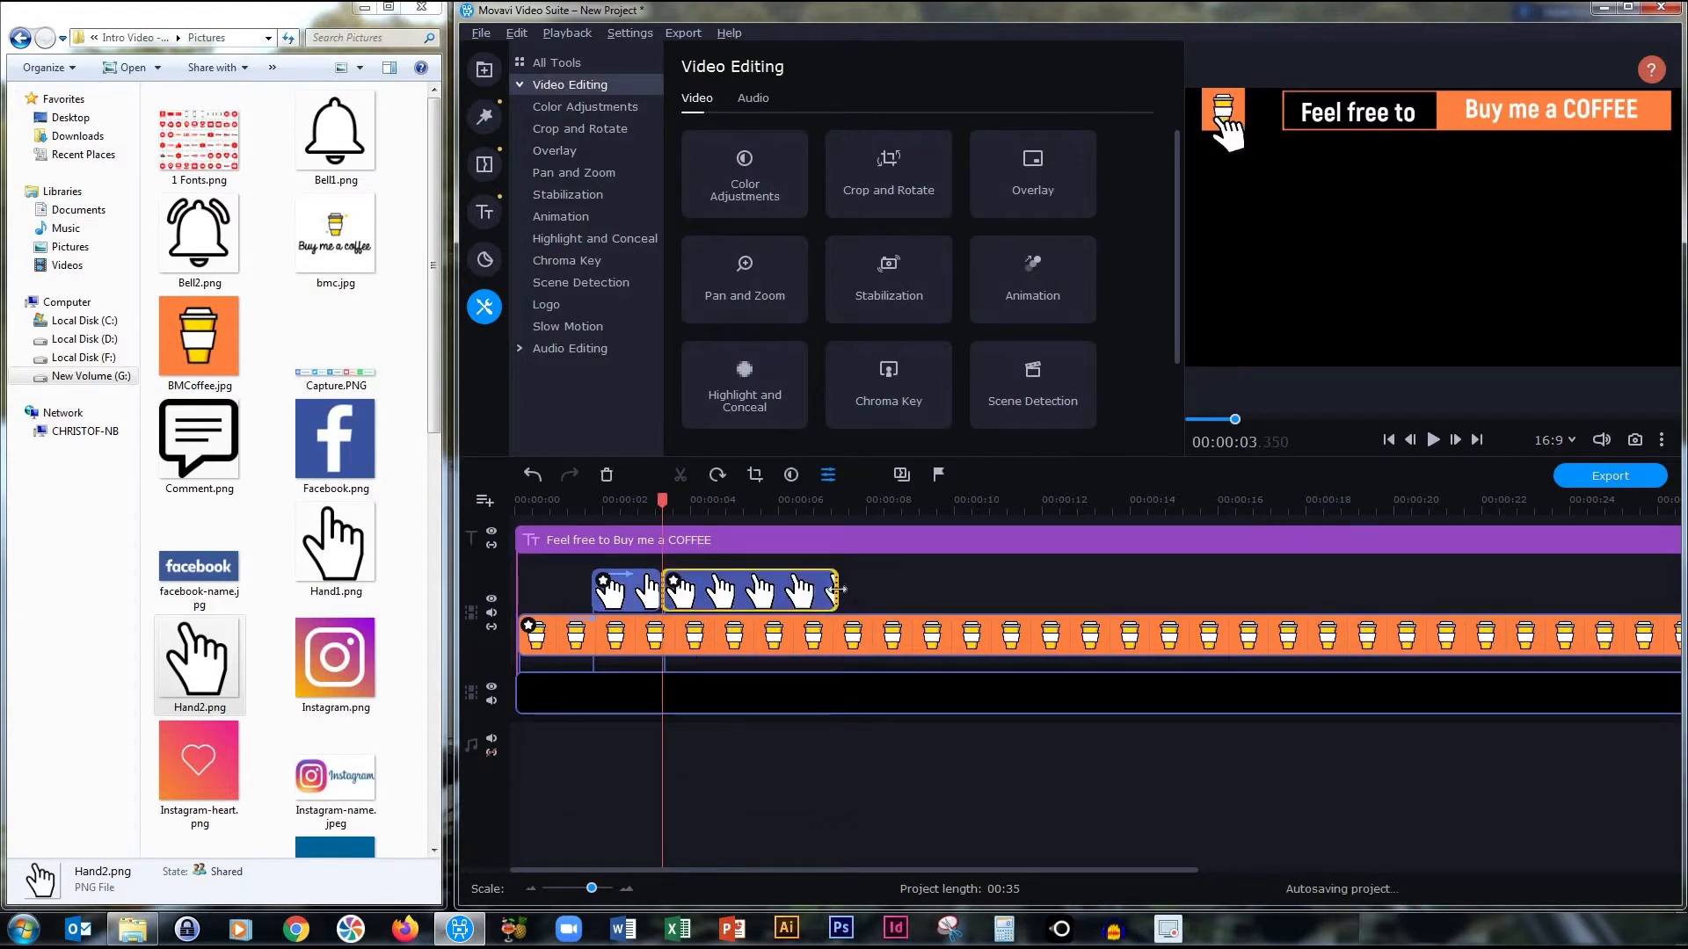
left_click_drag(837, 587, 708, 585)
left_click_drag(701, 498, 499, 503)
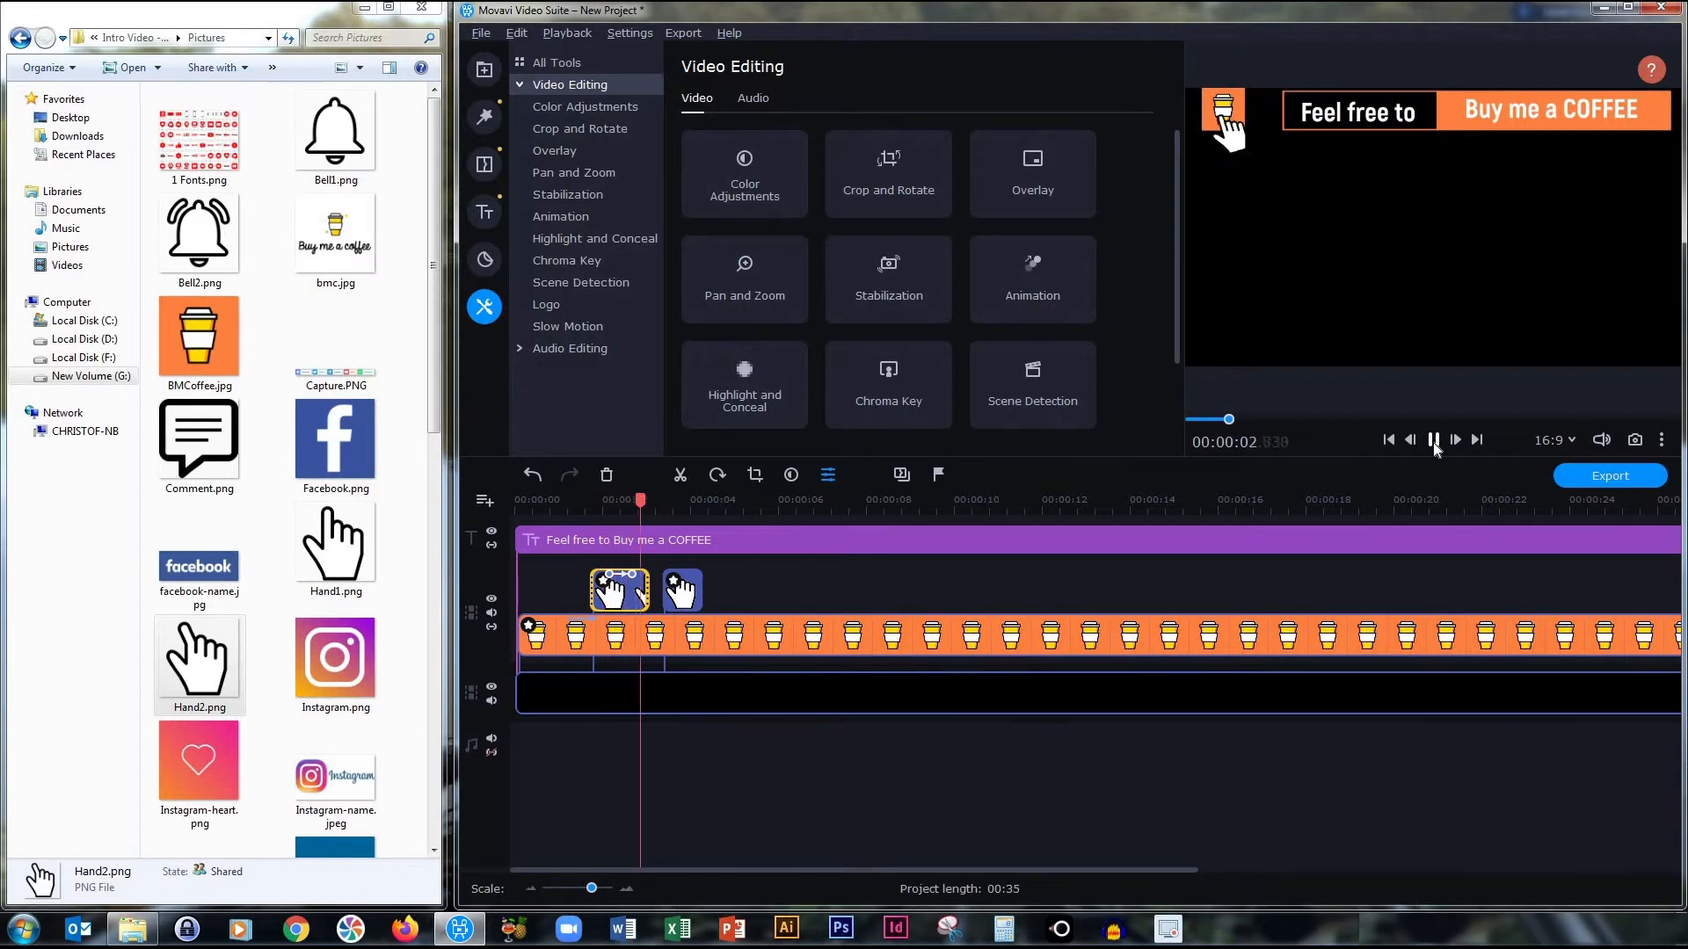
left_click(1434, 442)
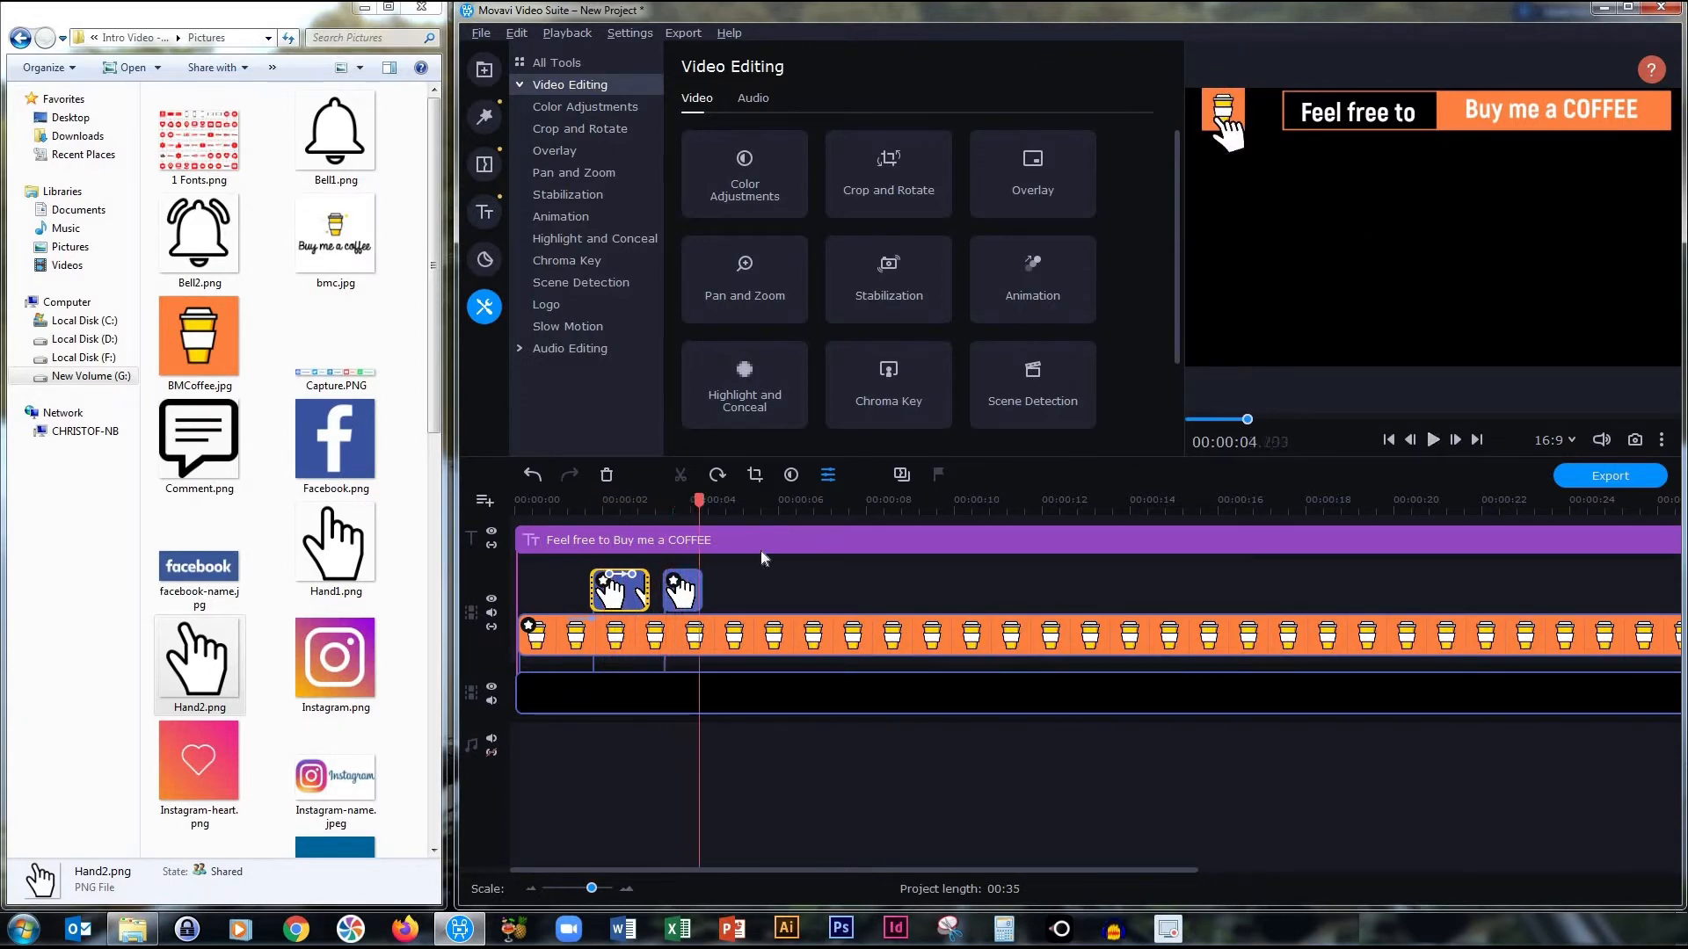
- Move the Hand2 clip against the end of Hand1 at about 3.05 seconds and replay the animation from the start
left_click(673, 581)
left_click_drag(687, 592, 672, 589)
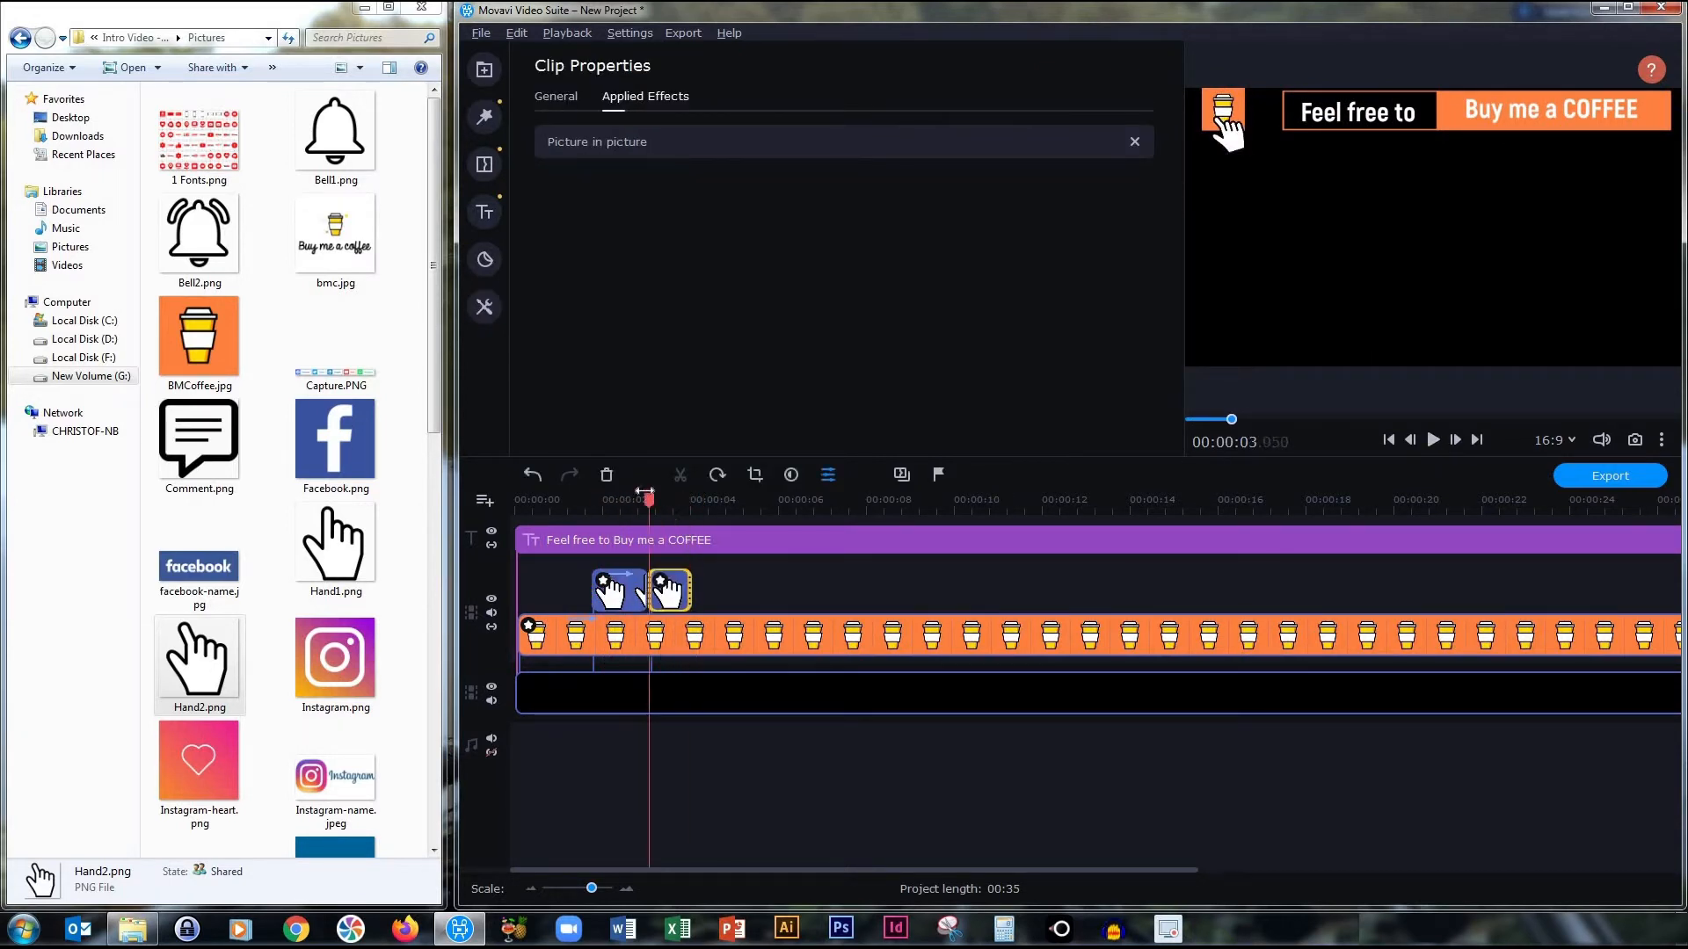
left_click_drag(647, 503, 515, 503)
left_click(1434, 442)
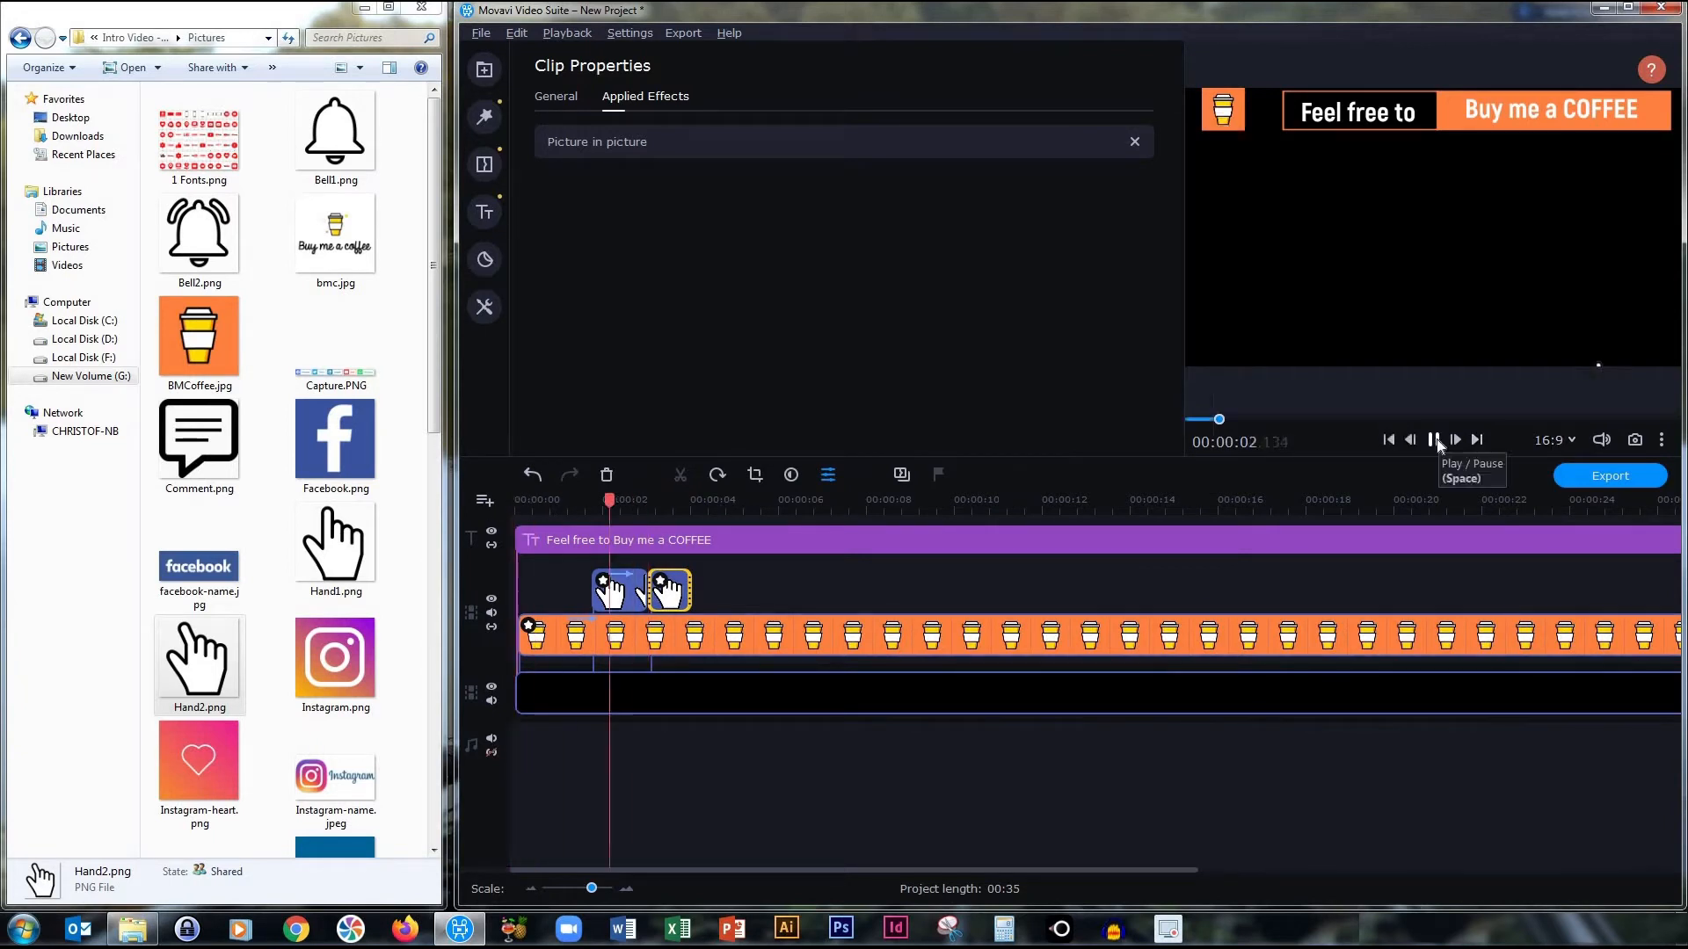
left_click(1433, 441)
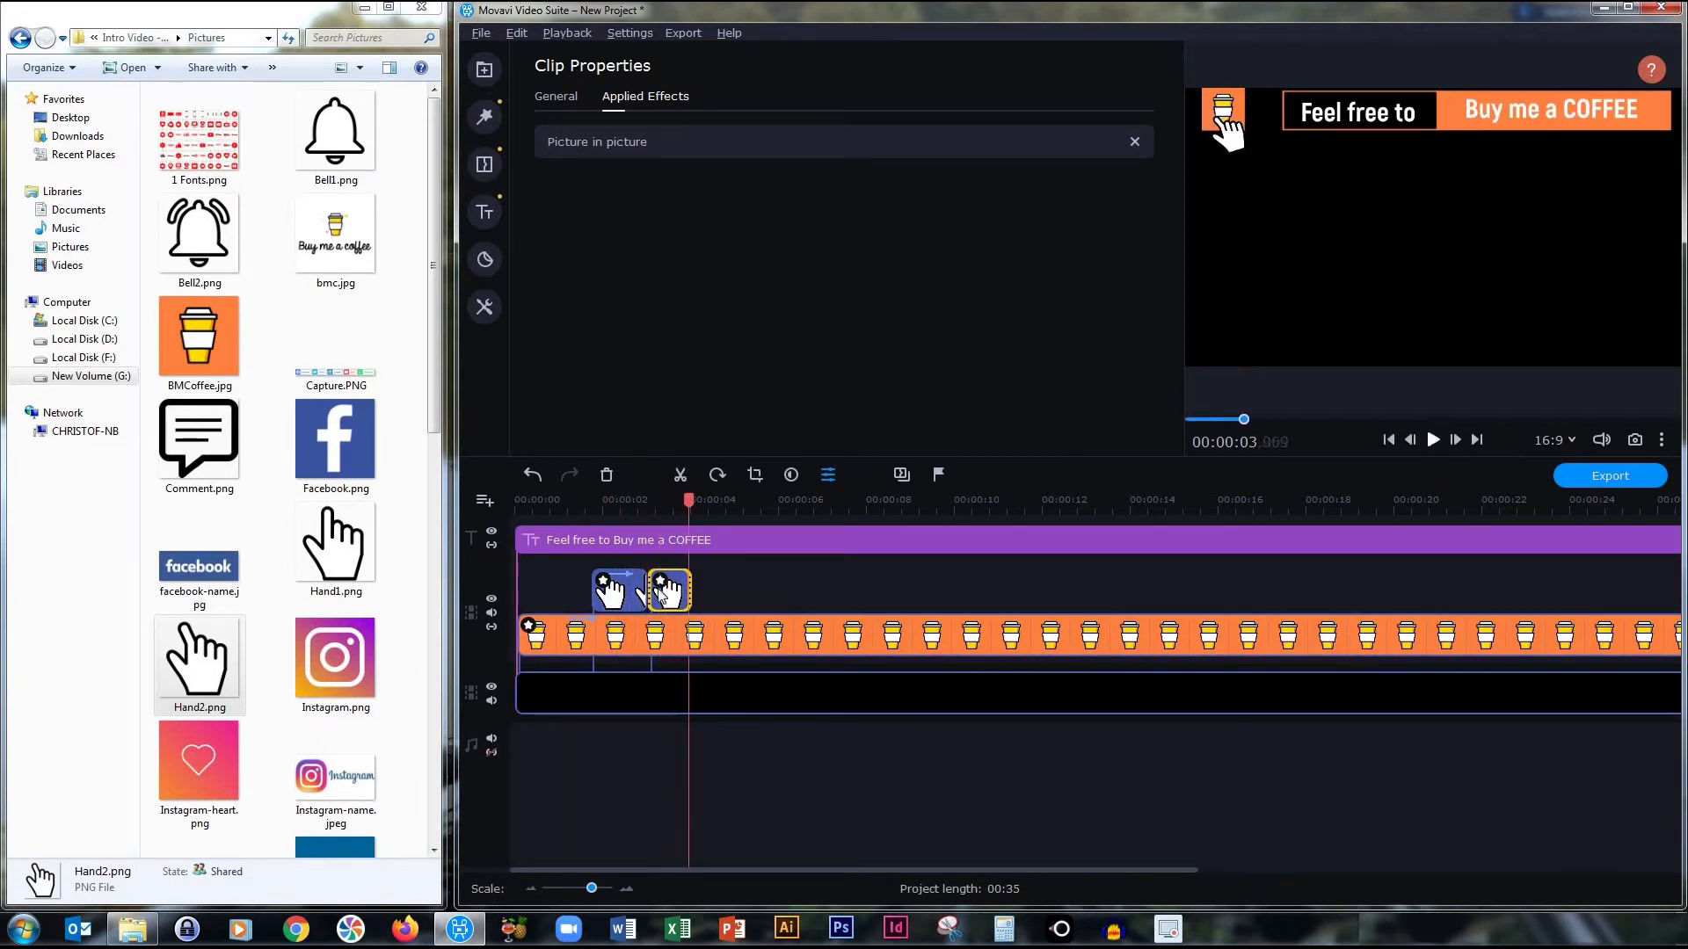
- Copy the Hand1 clip and place the pasted copy directly after the Hand2 clip at about 4 seconds
left_click(624, 594)
right_click(624, 593)
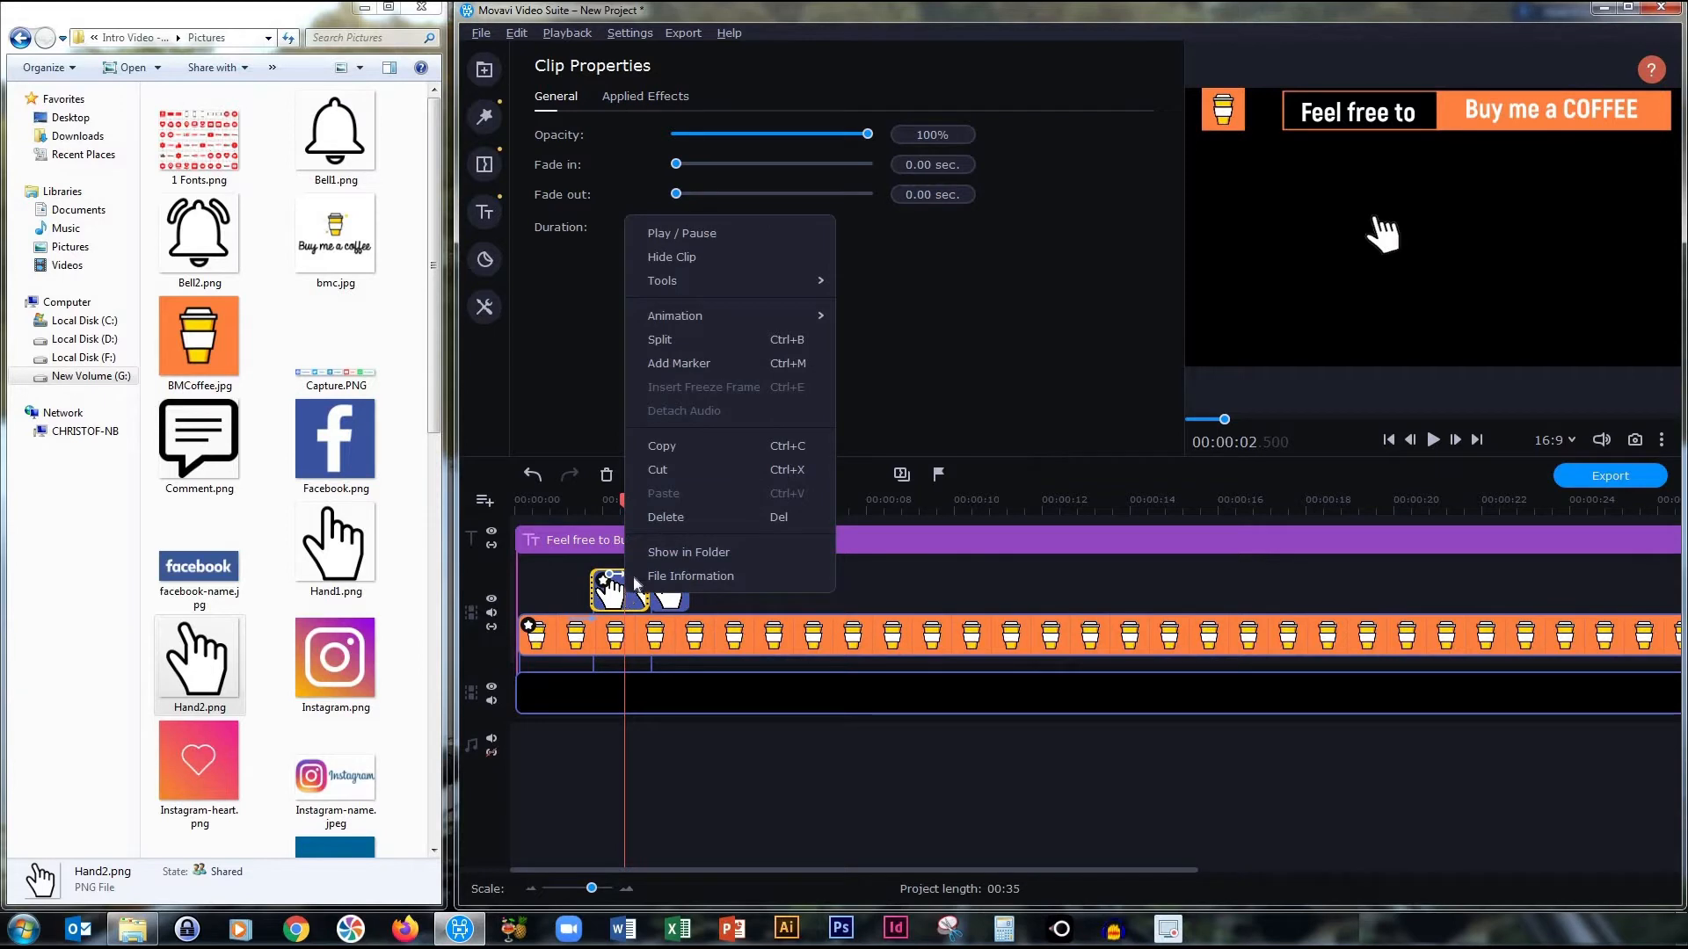
left_click(659, 444)
right_click(709, 583)
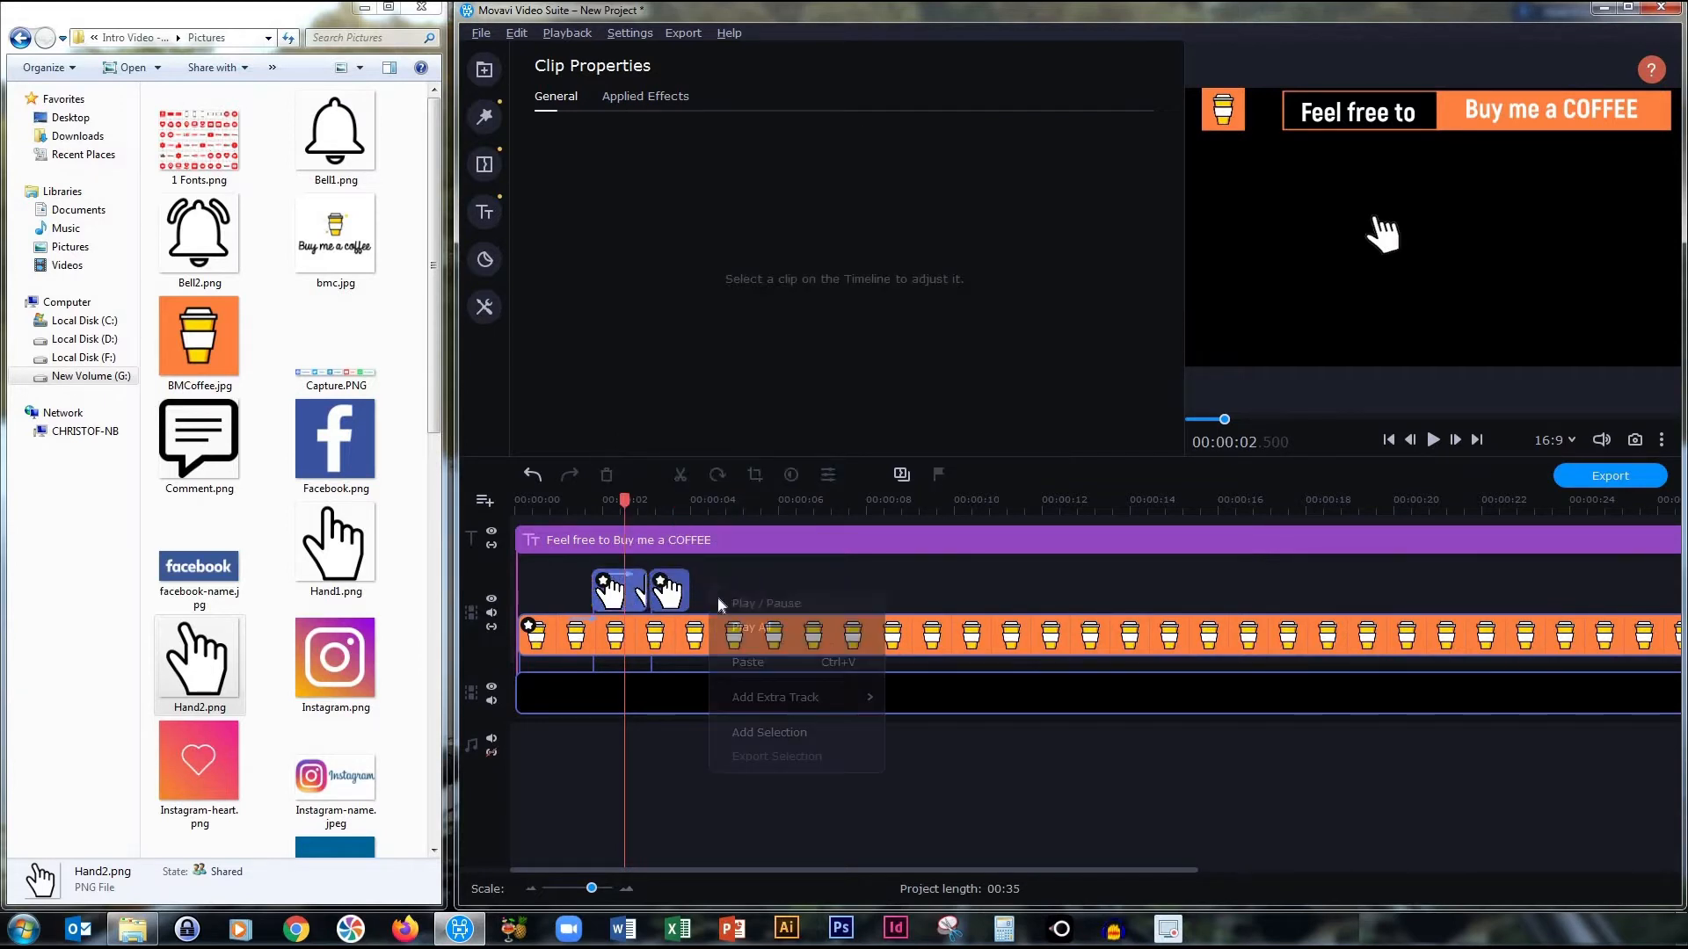
left_click(757, 663)
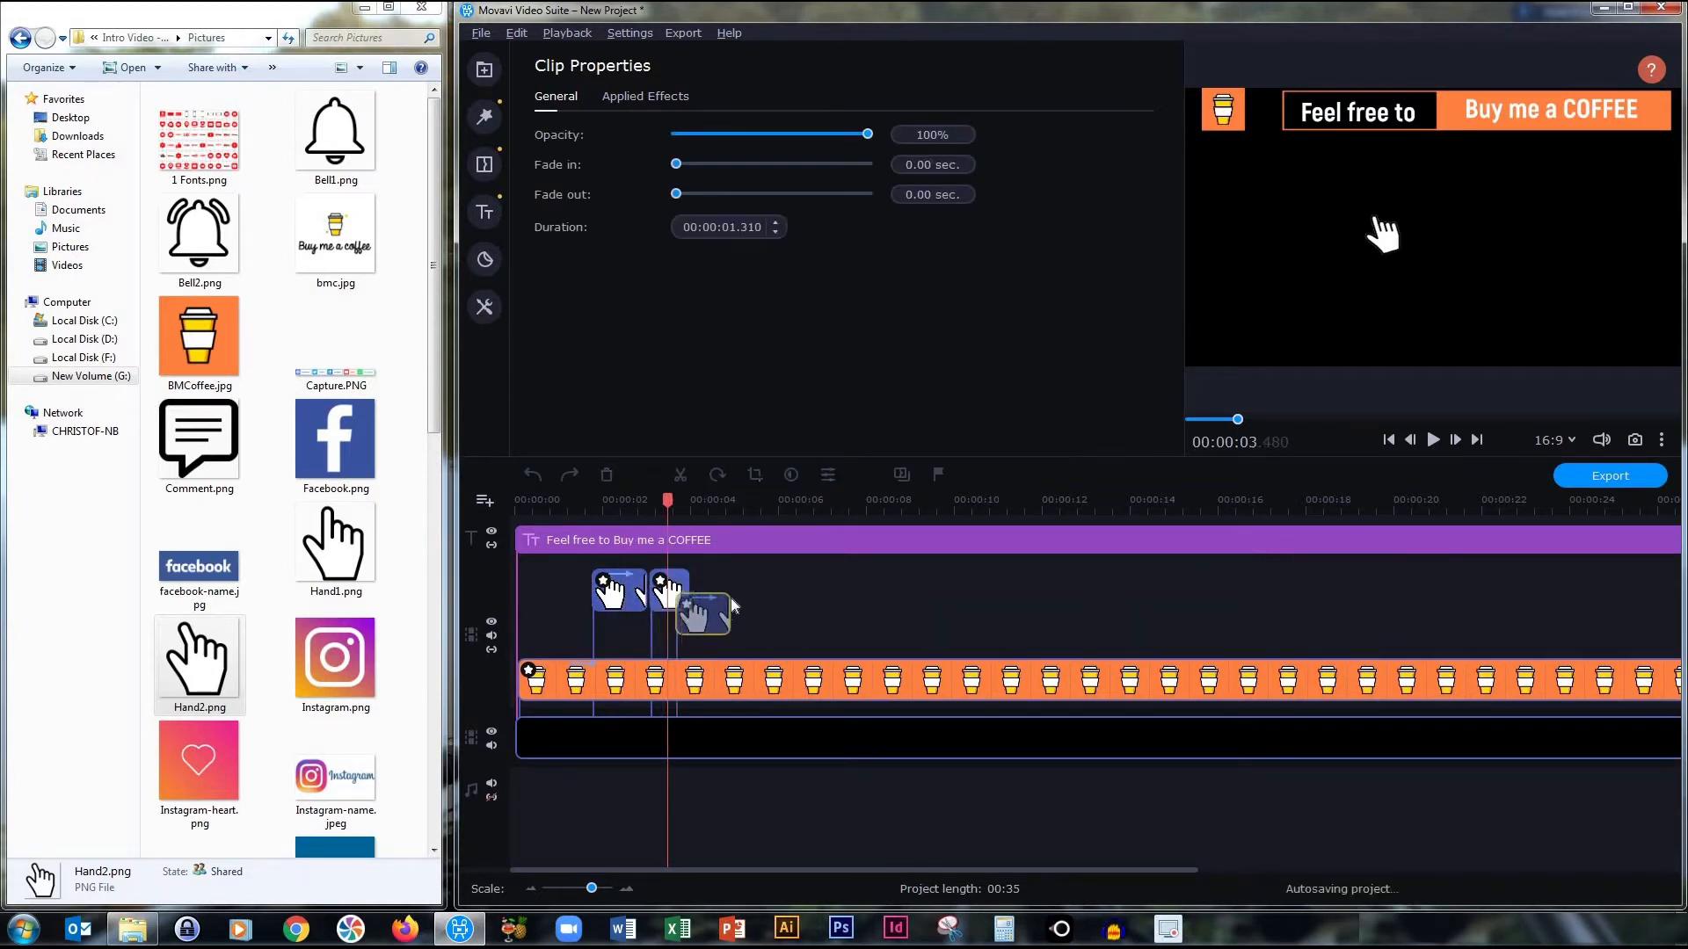
left_click(733, 594)
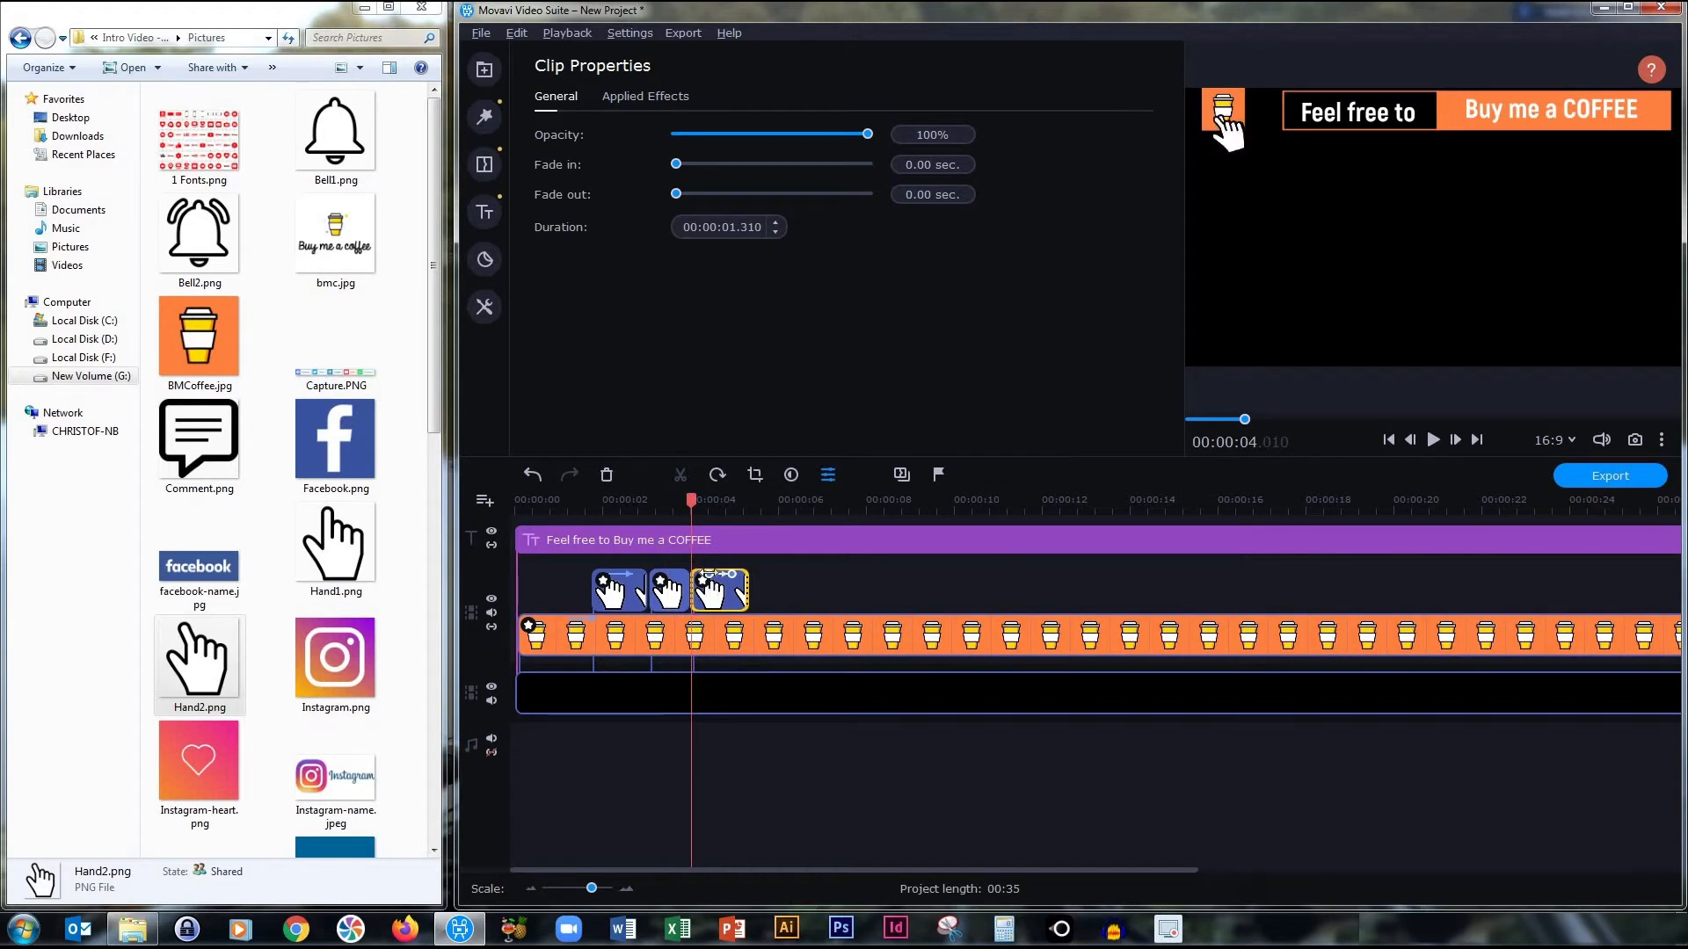
- Edit the copied hand clip's first keyframe so the hand starts on the coffee logo
right_click(709, 573)
left_click(724, 589)
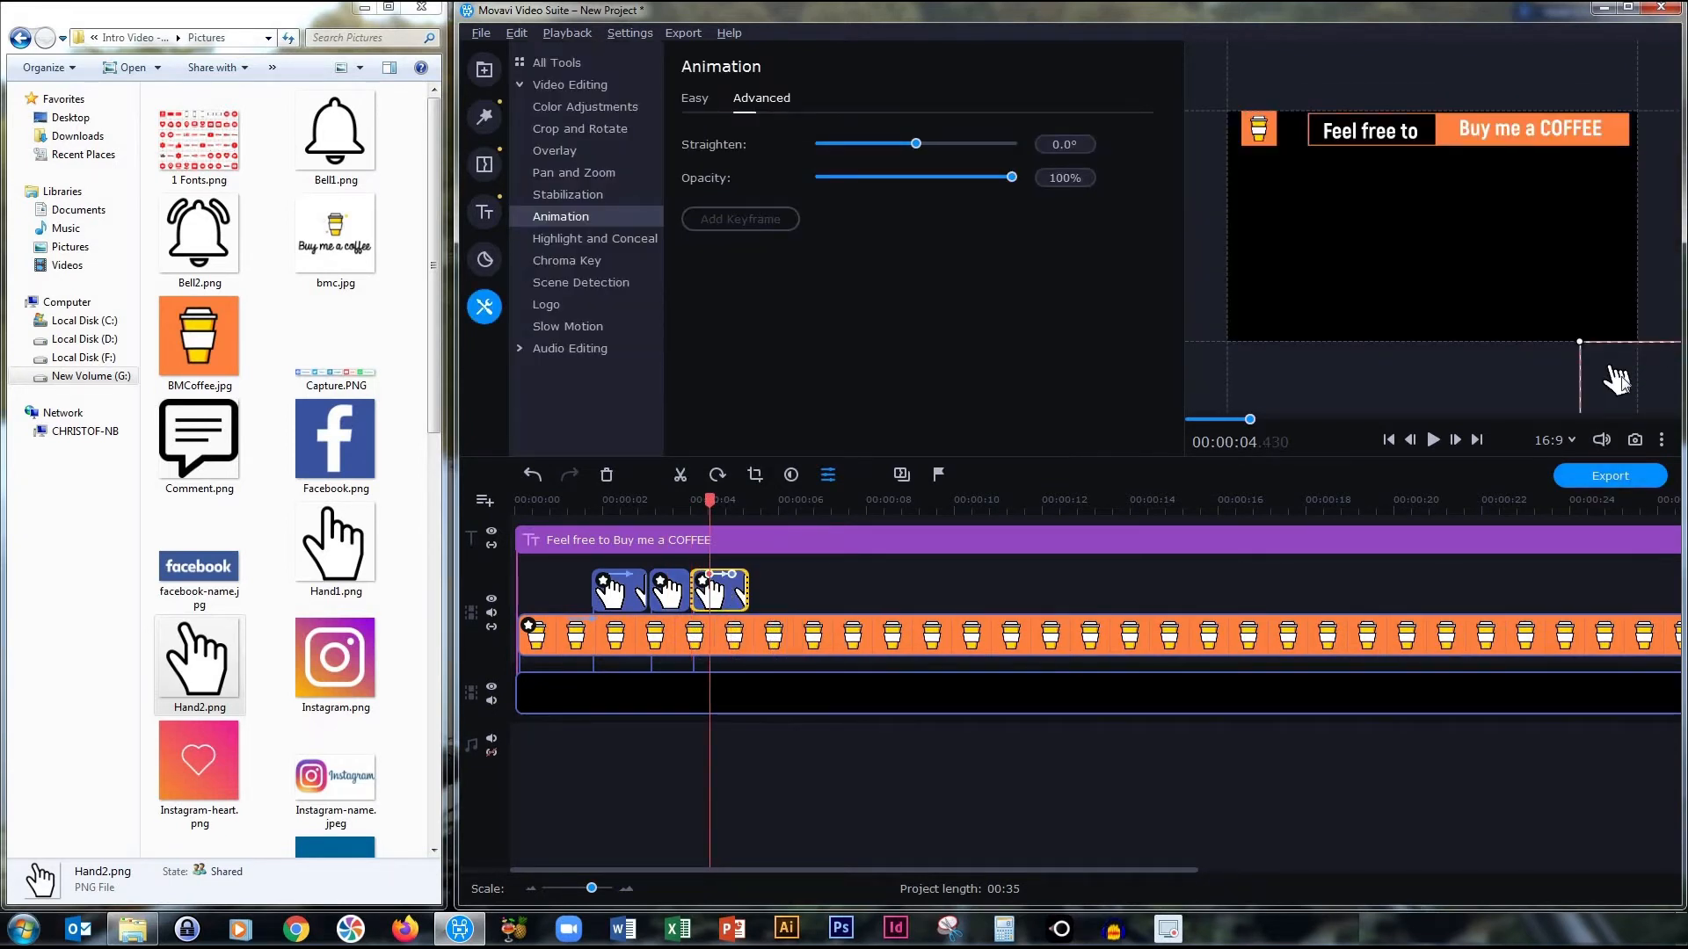
left_click_drag(1617, 378, 1266, 153)
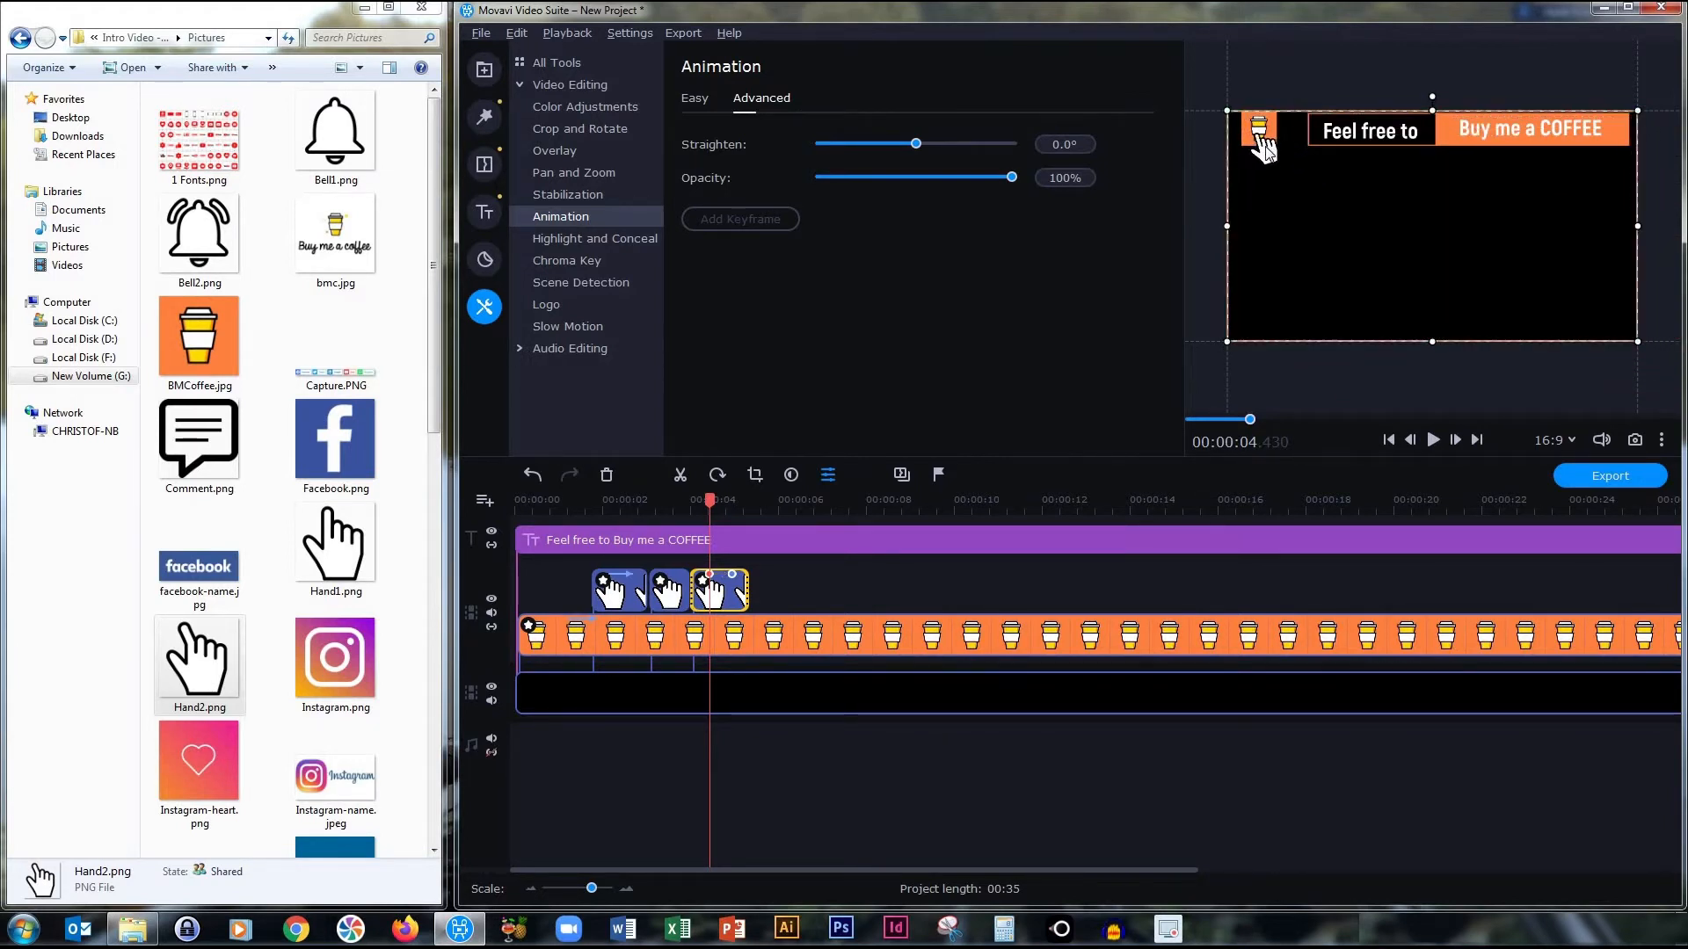
- Edit the copied hand clip's second keyframe so the hand ends outside the frame, beyond its lower-right corner
right_click(733, 573)
left_click(791, 592)
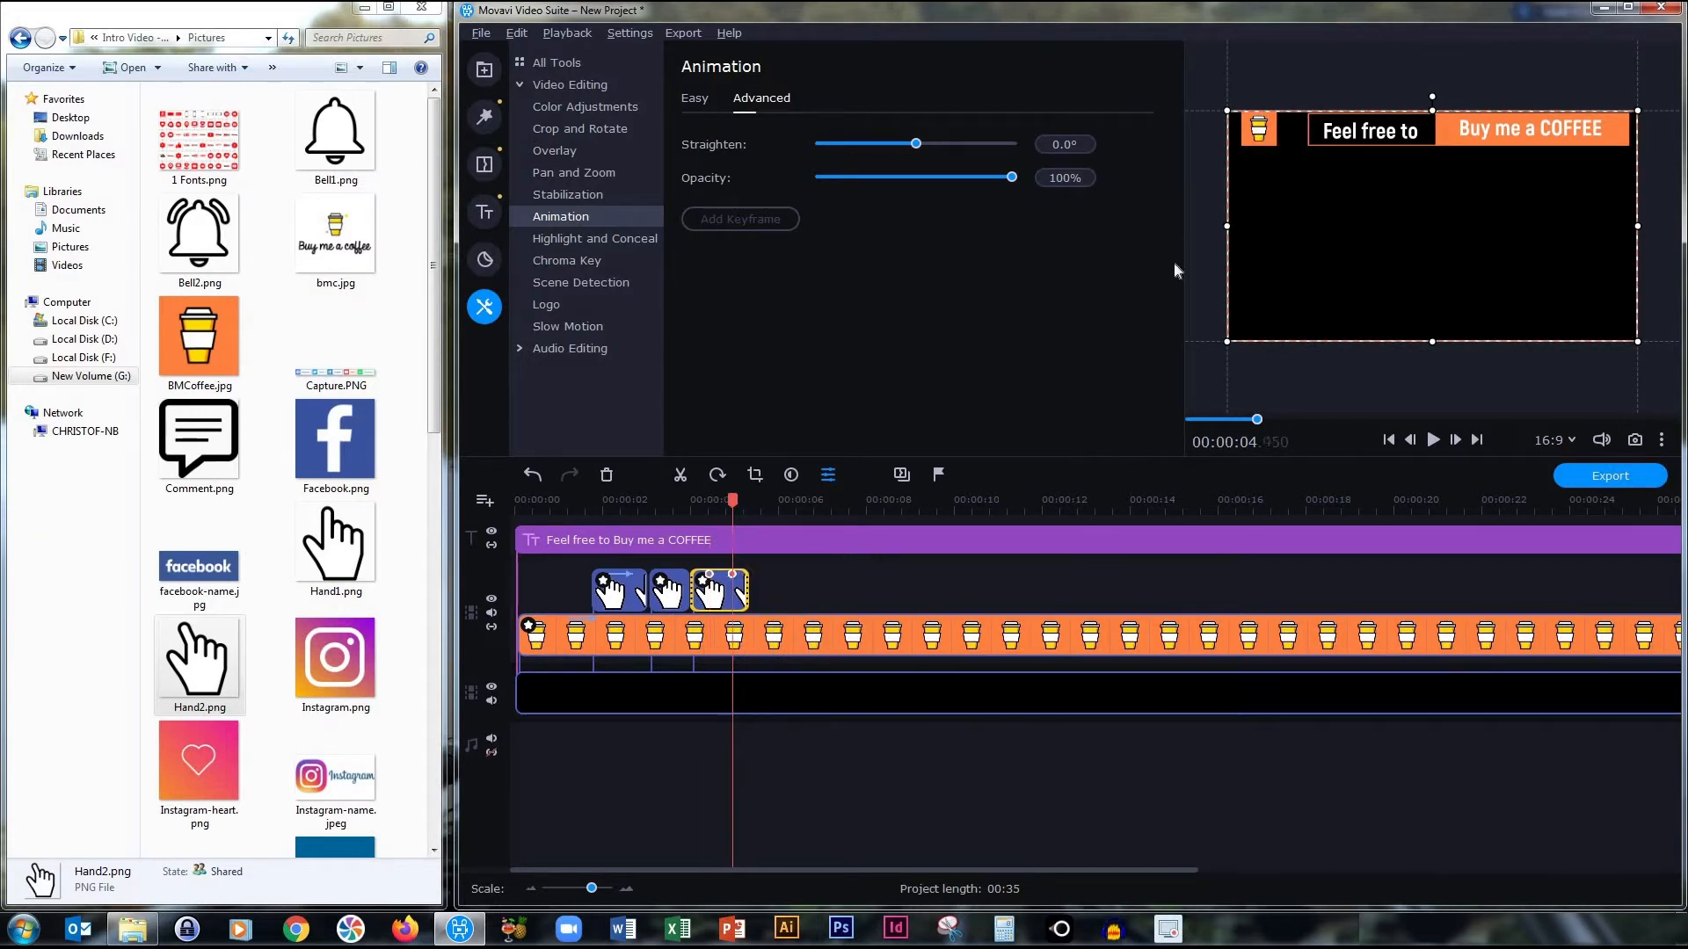
left_click_drag(1280, 163, 1616, 385)
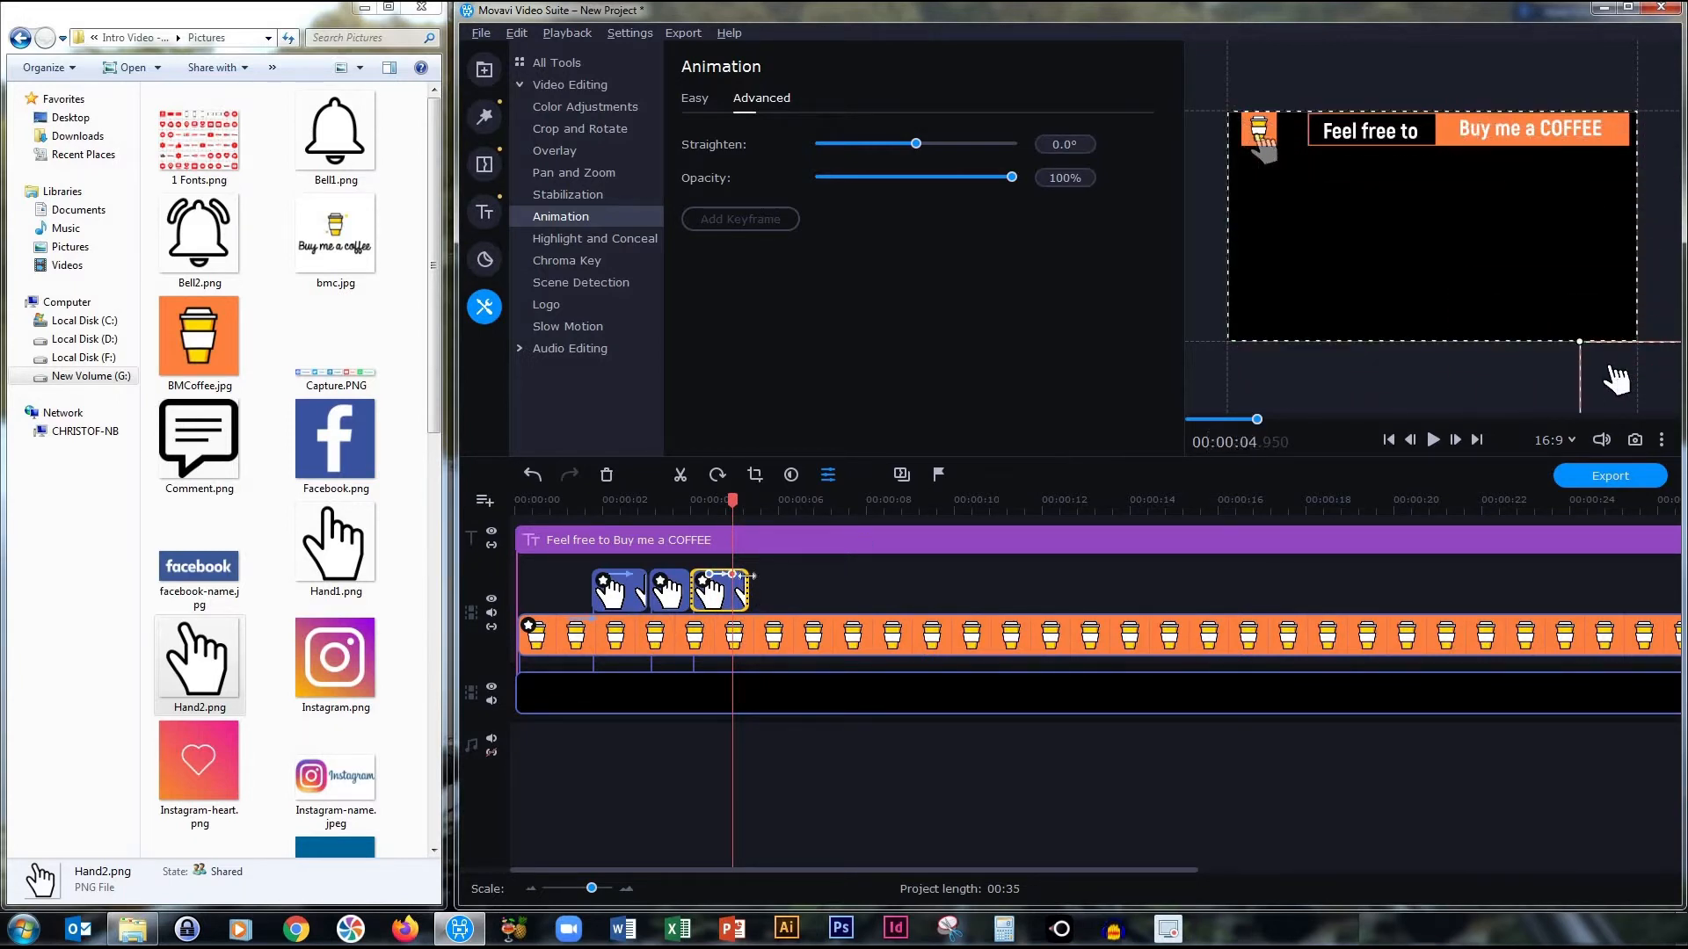
- Extend the copied hand clip to about 9.66 seconds and move its second keyframe to about 5.3 seconds
left_click_drag(752, 577, 939, 578)
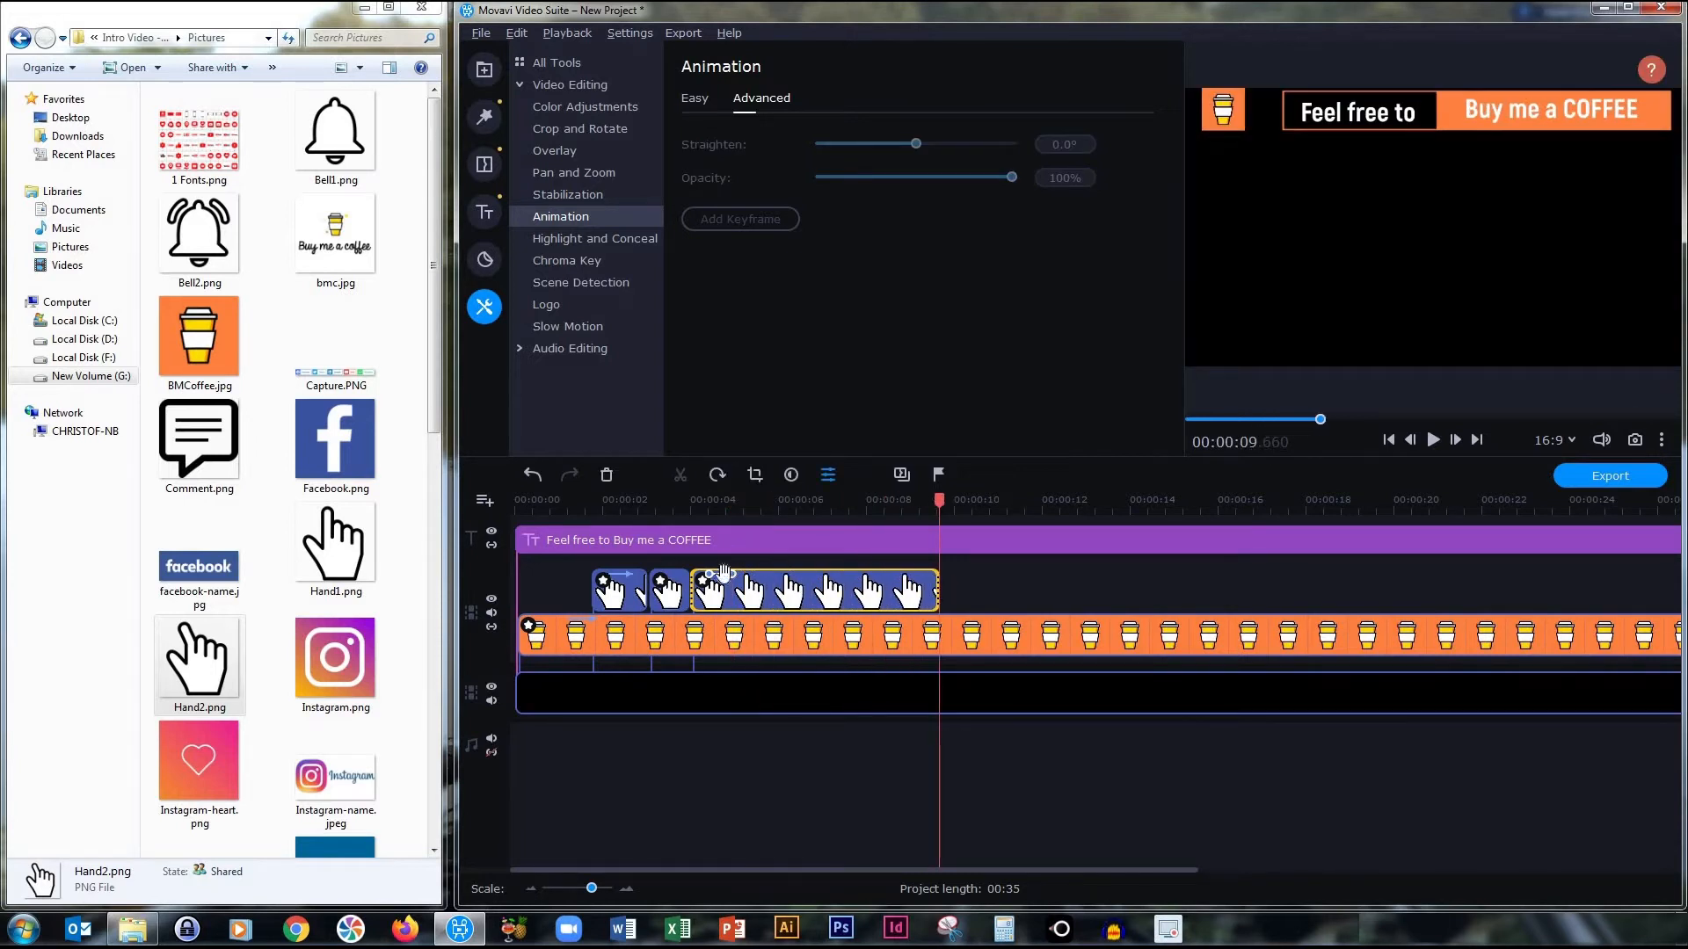
mouse_move(731, 574)
left_mouse_down()
mouse_move(791, 576)
mouse_move(748, 580)
left_mouse_up()
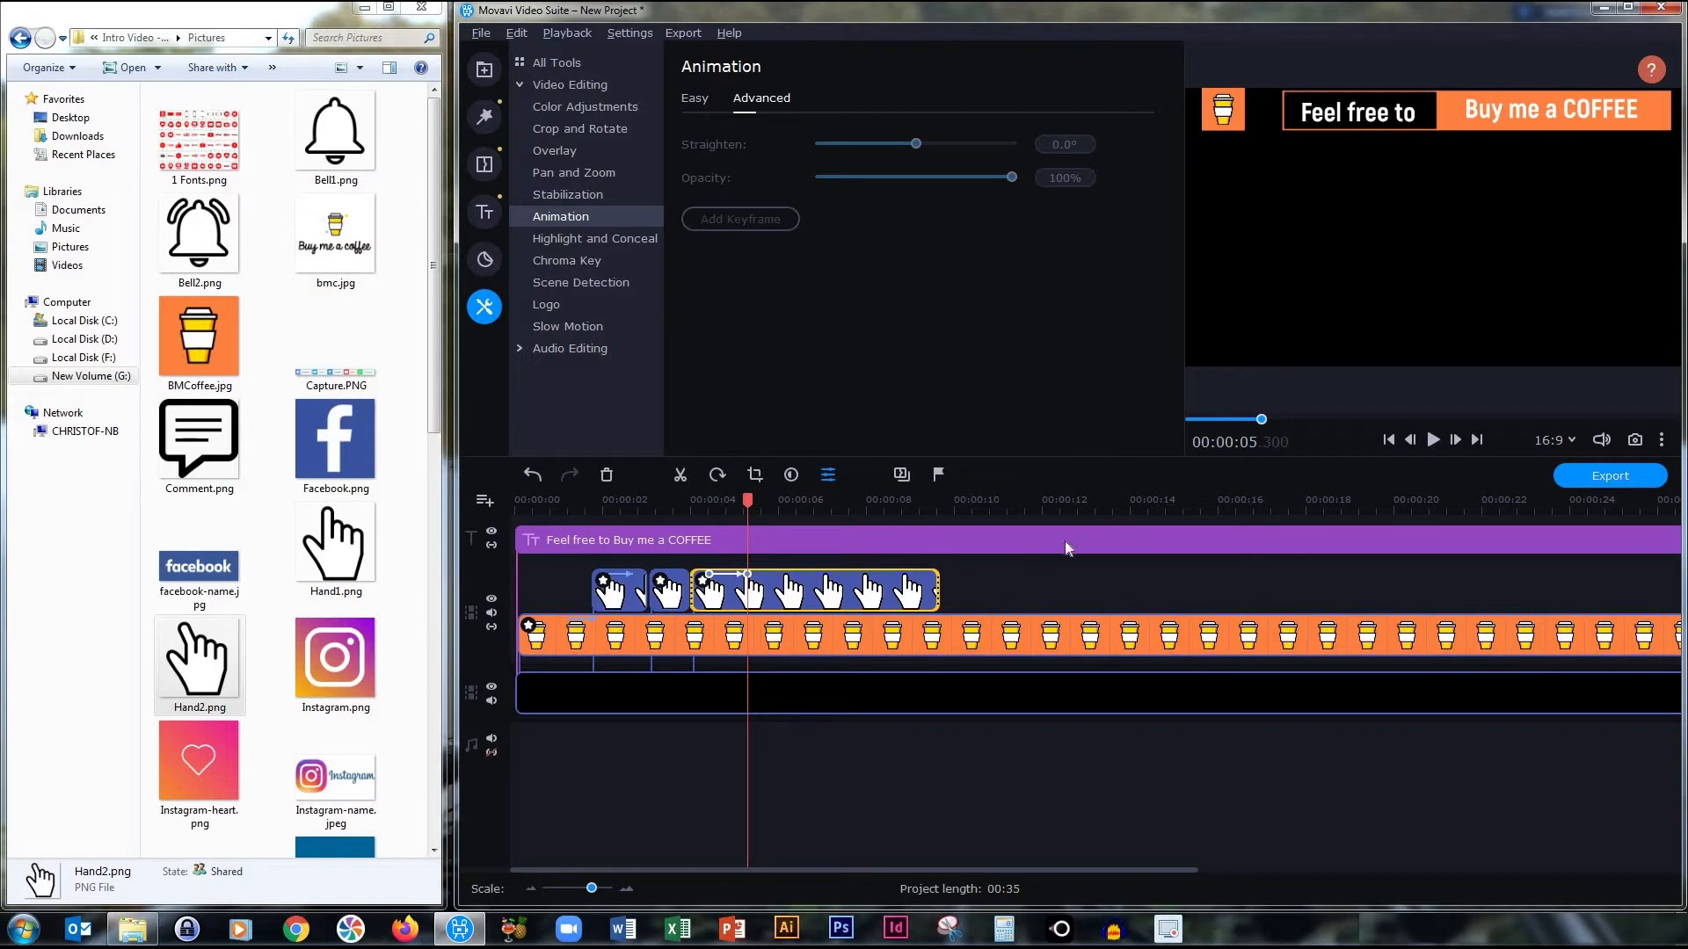
left_click(1131, 600)
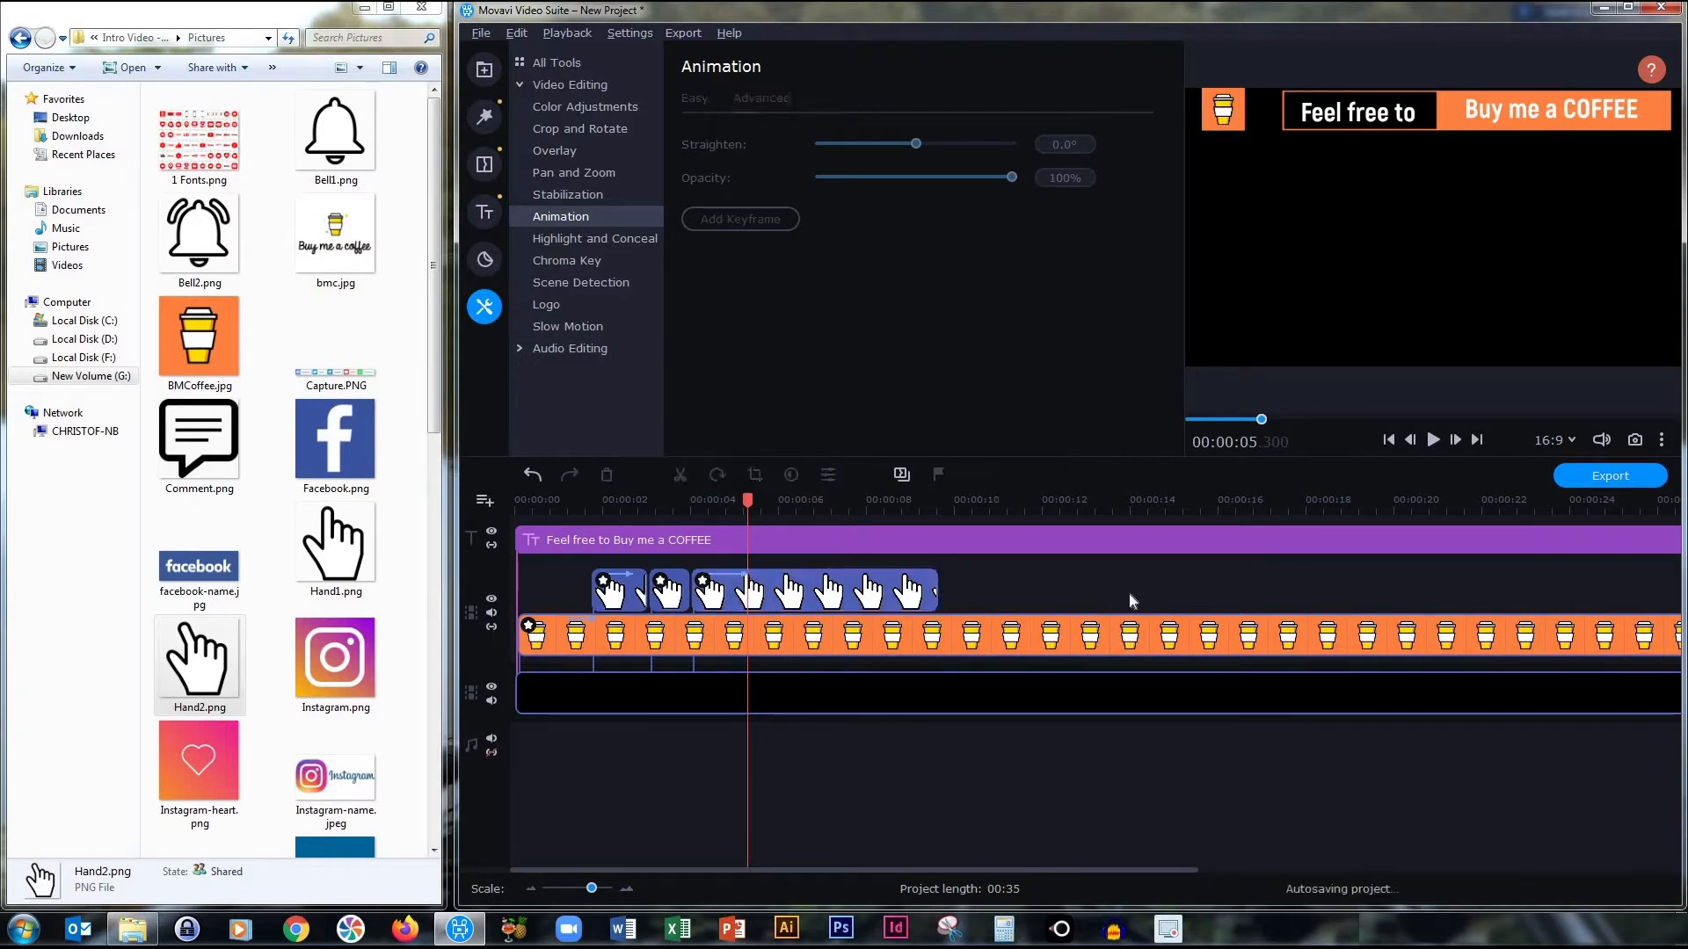
- Shorten the title and the last hand clip so both end at about 7 seconds, and select the coffee clip
scroll(1126, 600, "down", 1)
left_click(1521, 534)
left_click_drag(1569, 536, 719, 584)
left_click(1176, 638)
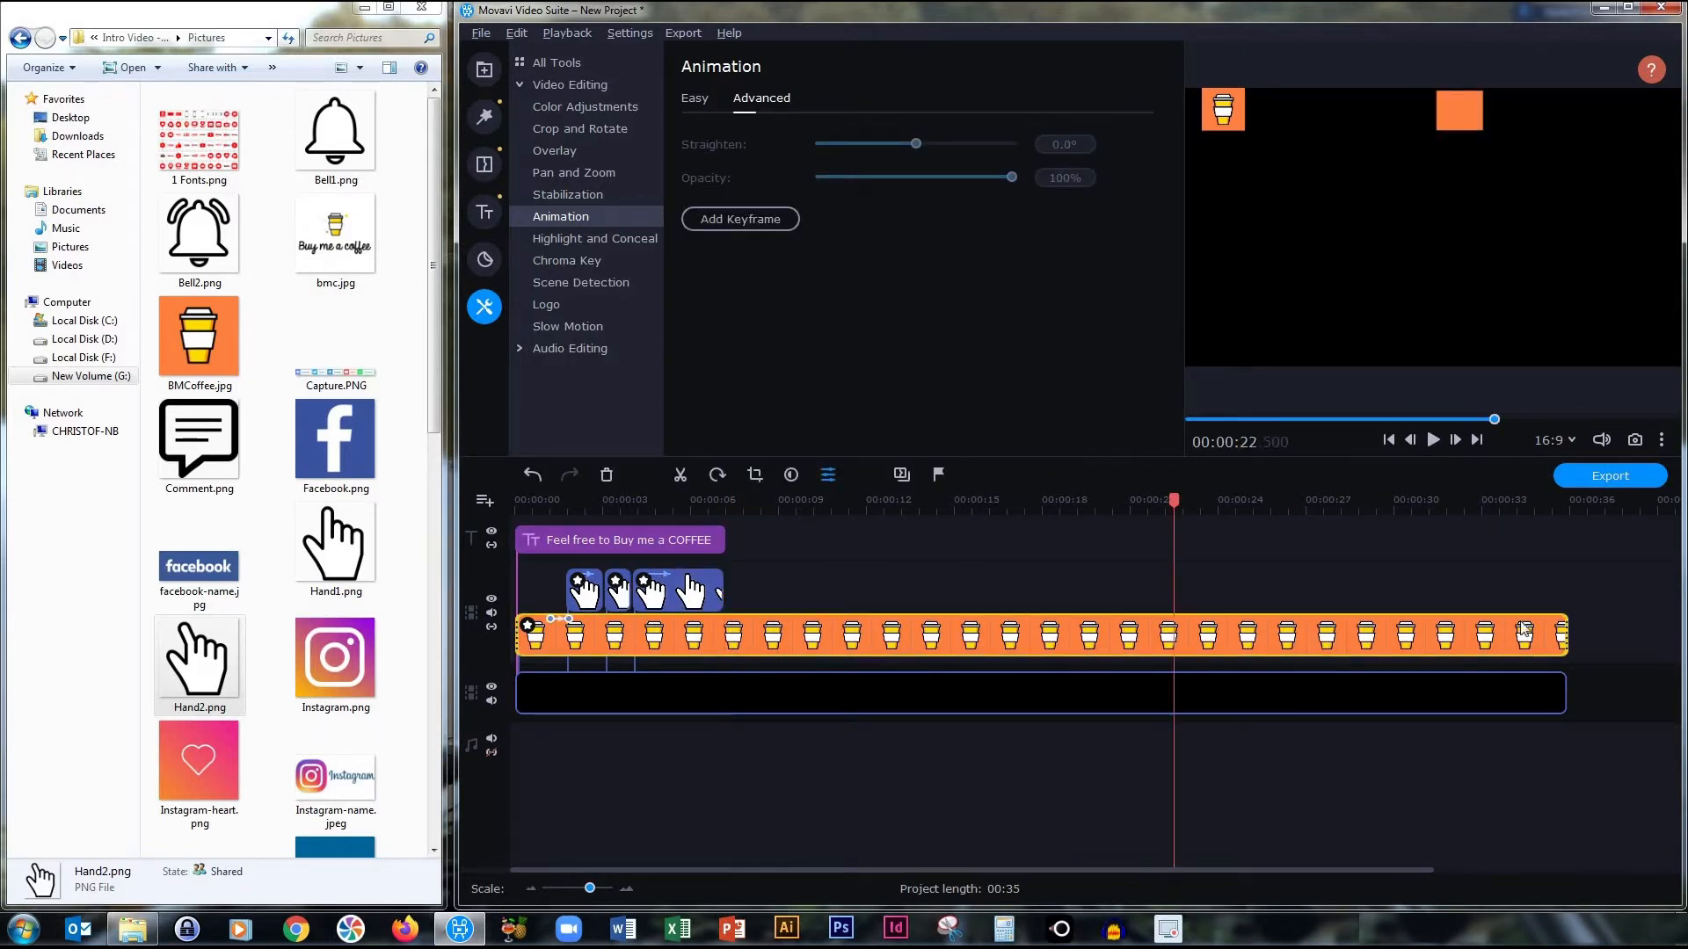
- Shorten the coffee clip and the black background clip so both end together with the title at about 7 seconds
left_click_drag(1569, 629, 723, 629)
left_click(1133, 714)
left_click_drag(1569, 694, 721, 659)
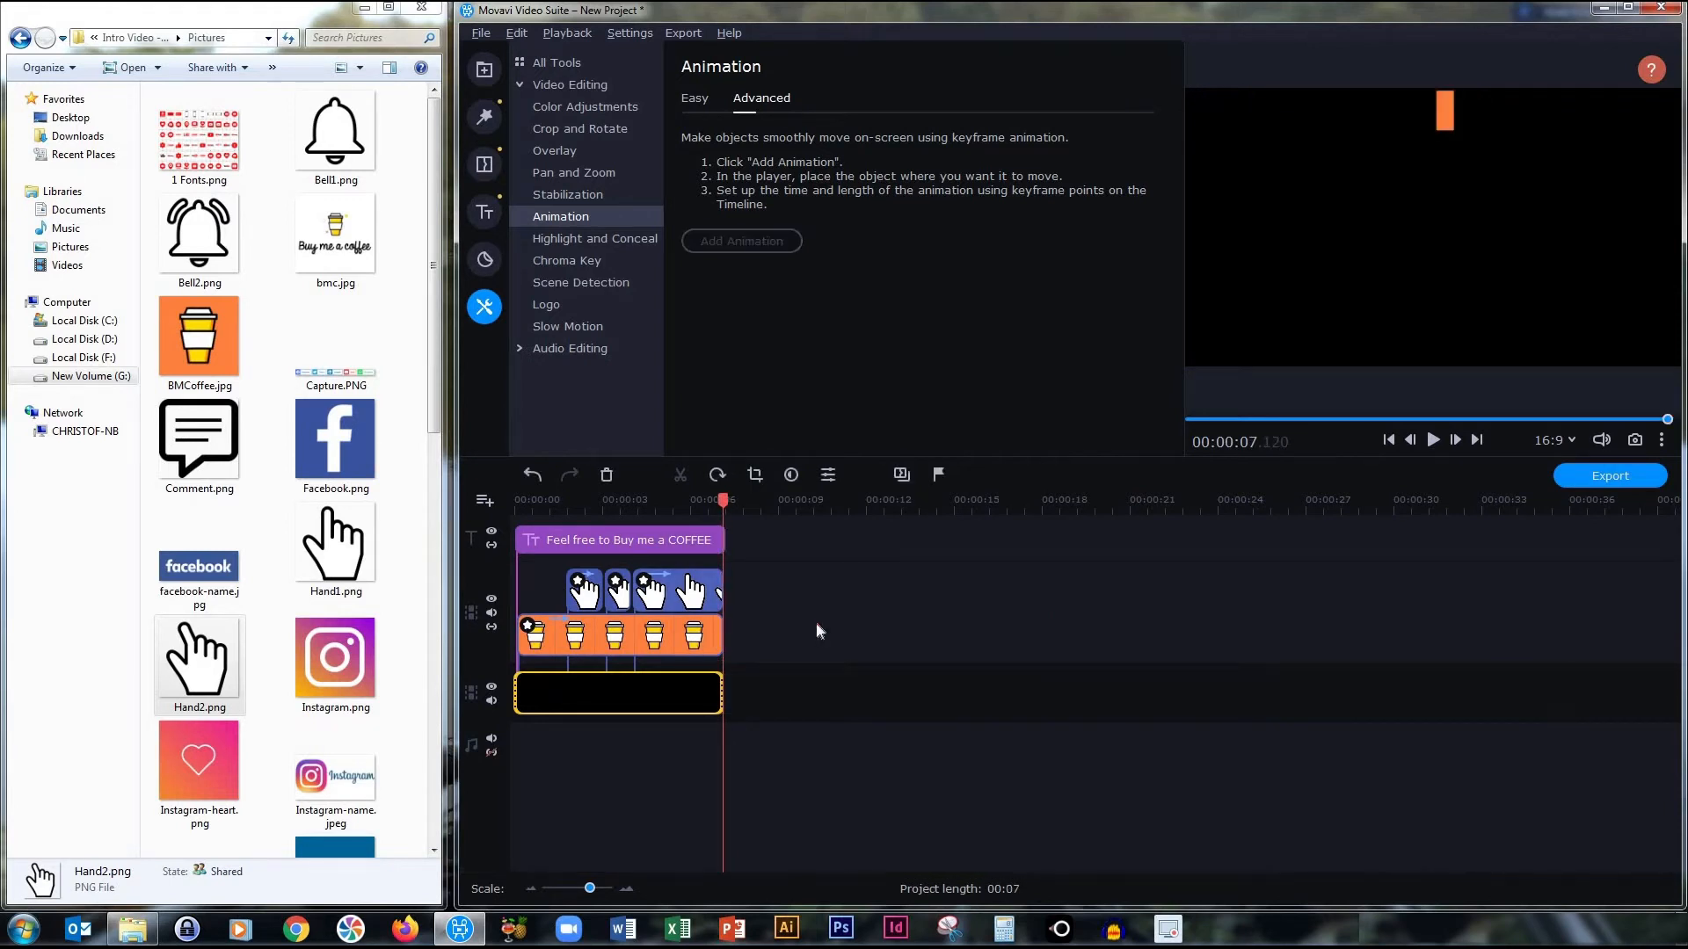
left_click(816, 622)
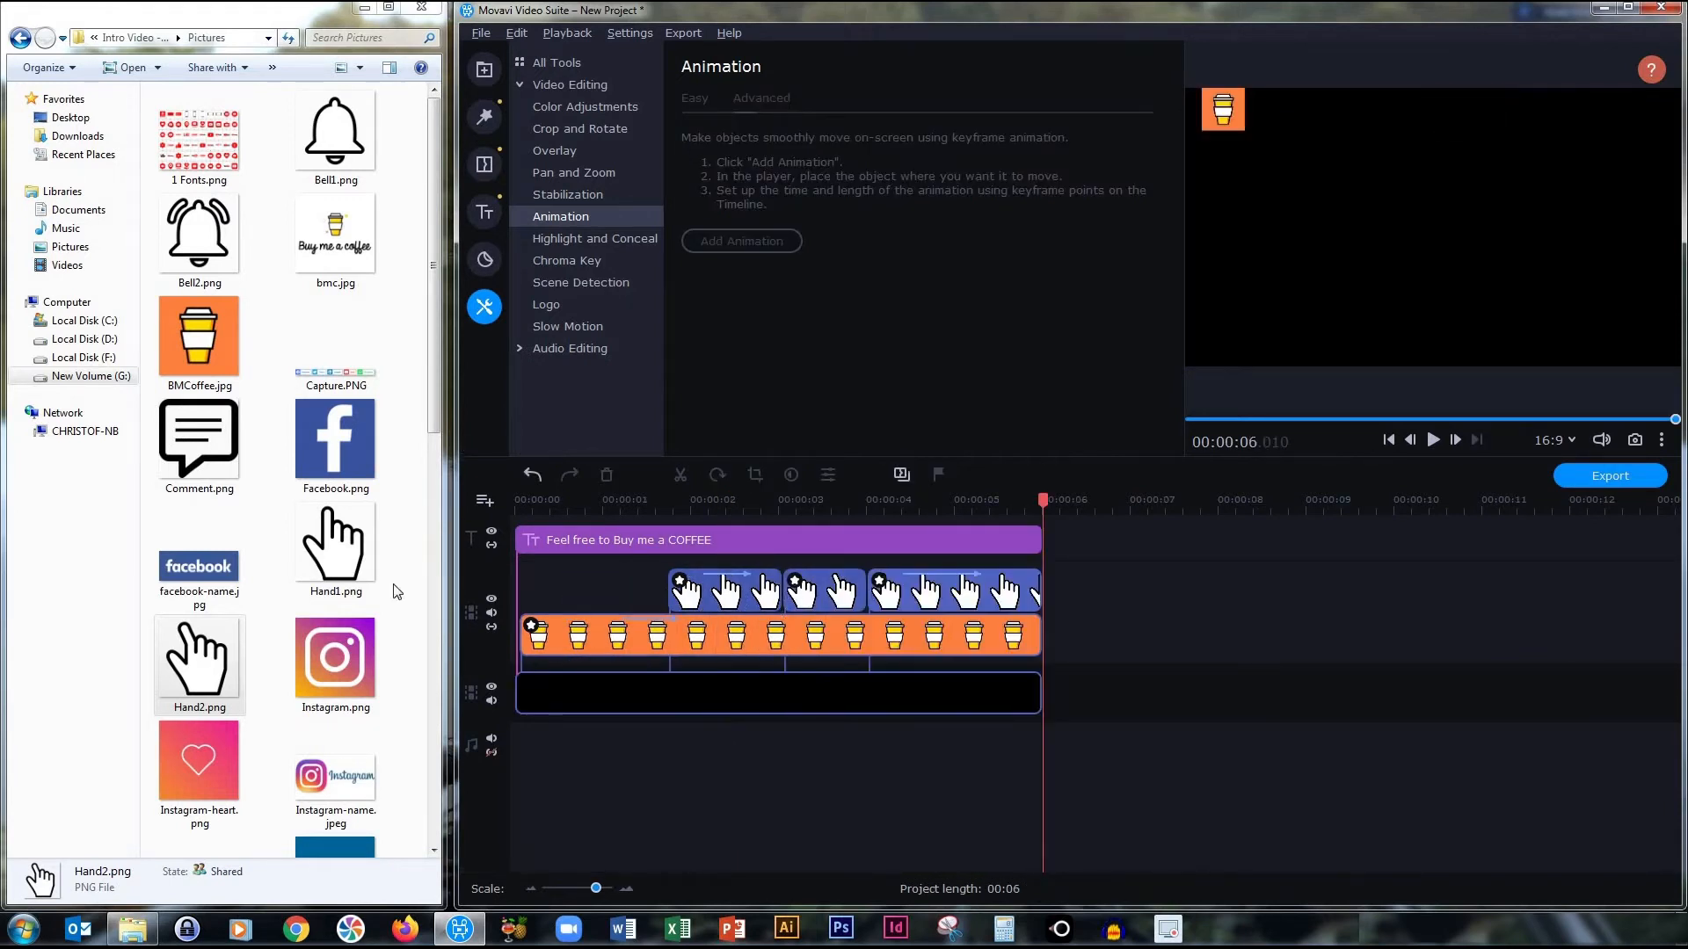
- Add mouse_click.mp3 from the Sound Effects folder to the audio track at about 3 seconds, where the middle hand clip starts
left_click(20, 38)
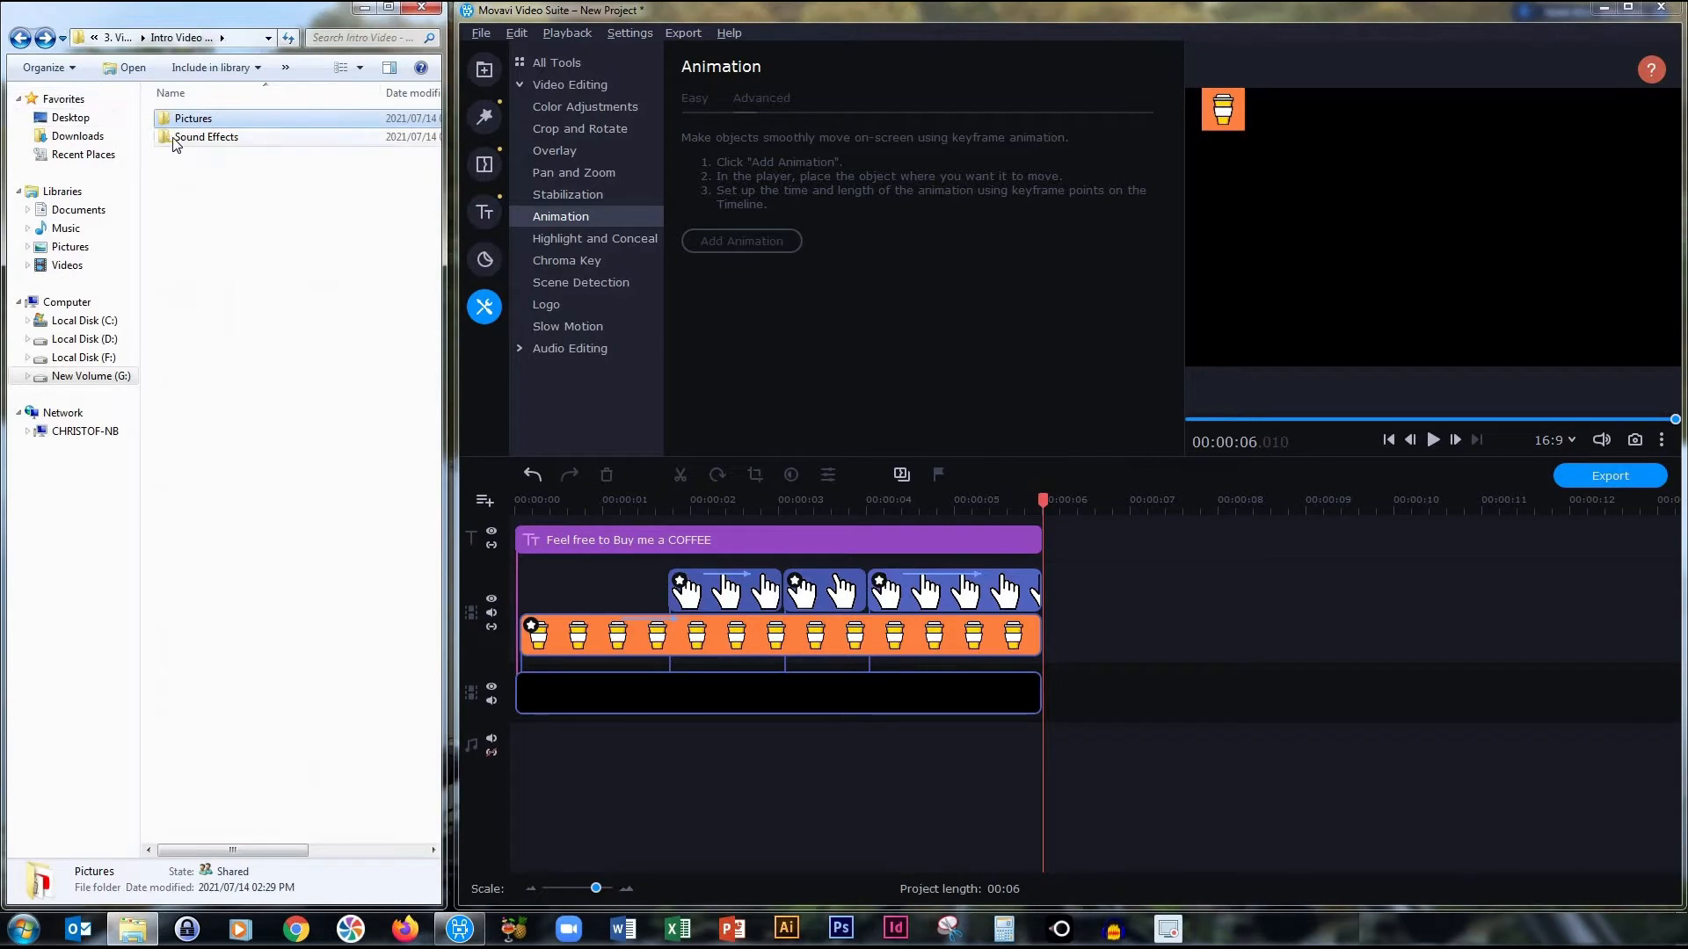
double_click(174, 143)
left_click_drag(211, 396, 783, 771)
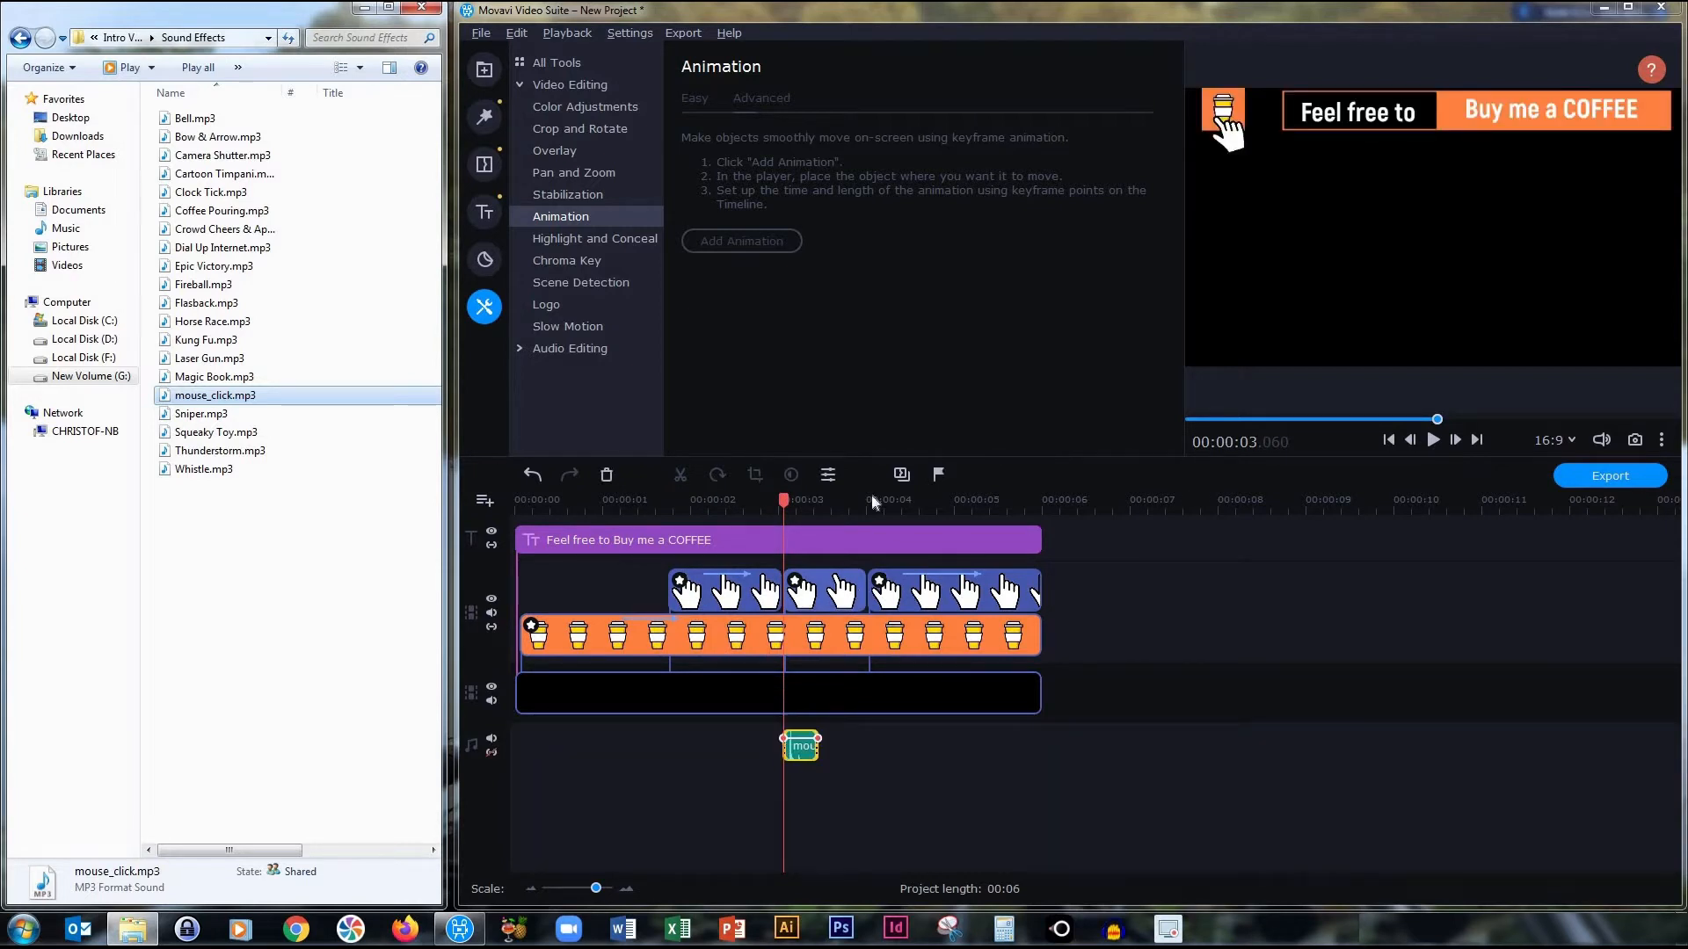
left_click_drag(782, 498, 380, 513)
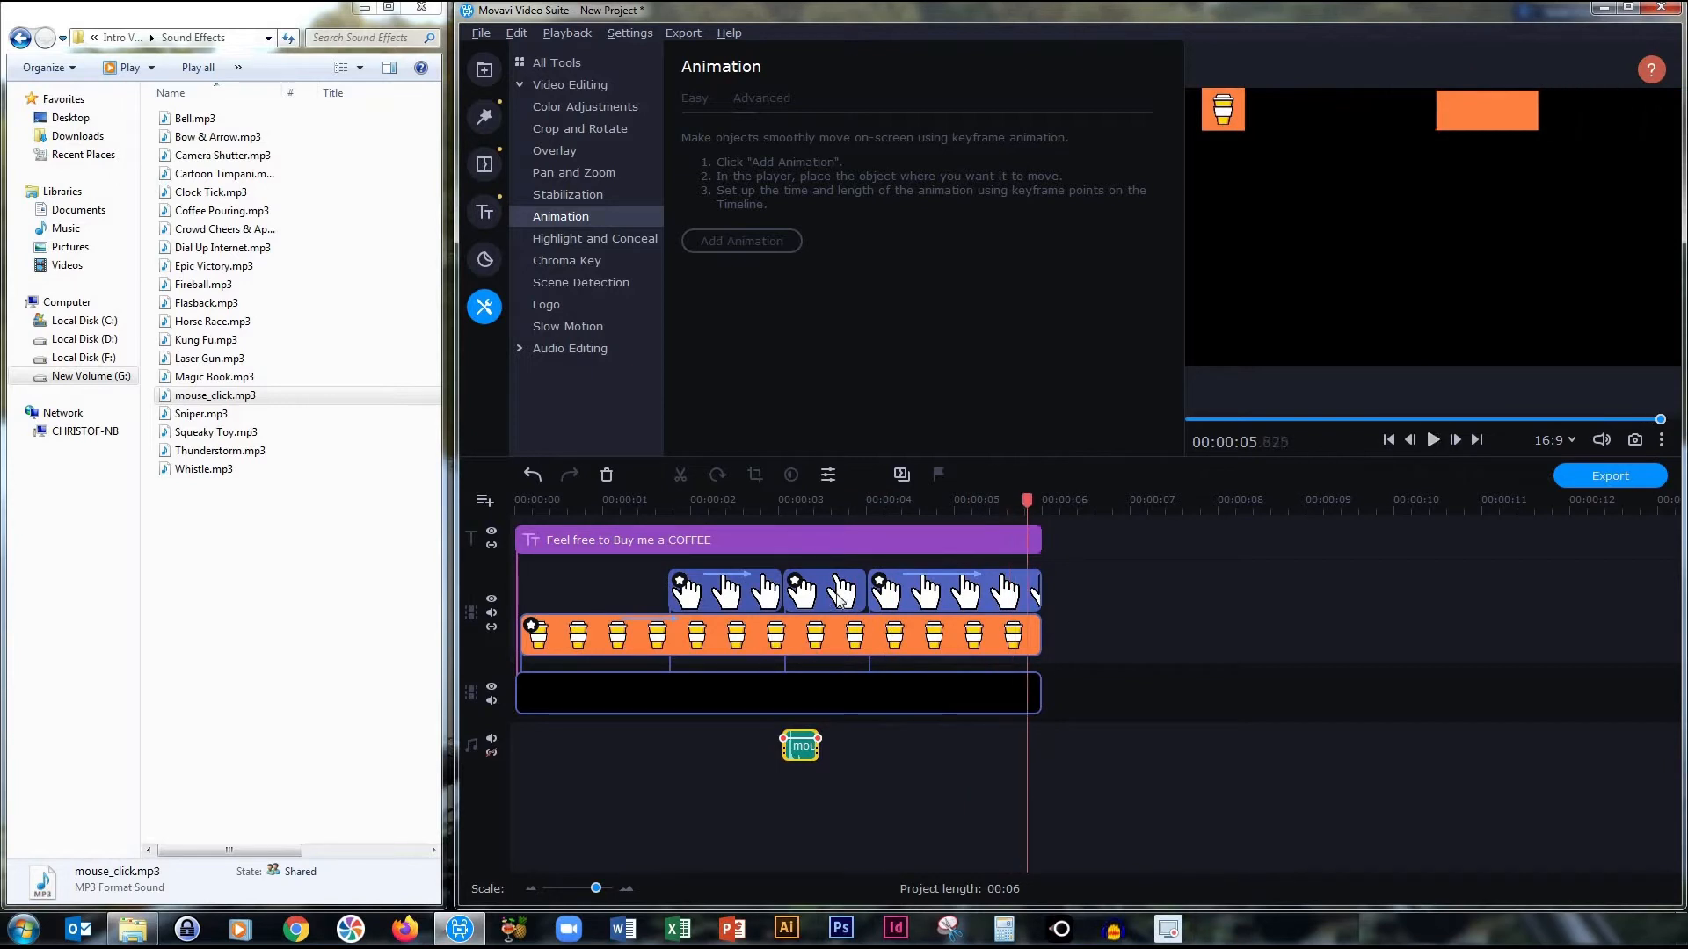
- Shorten the middle hand clip to about half a second and tighten the hand clips so the click sound starts at about 2.6 seconds
left_click(840, 597)
left_click_drag(865, 588, 823, 587)
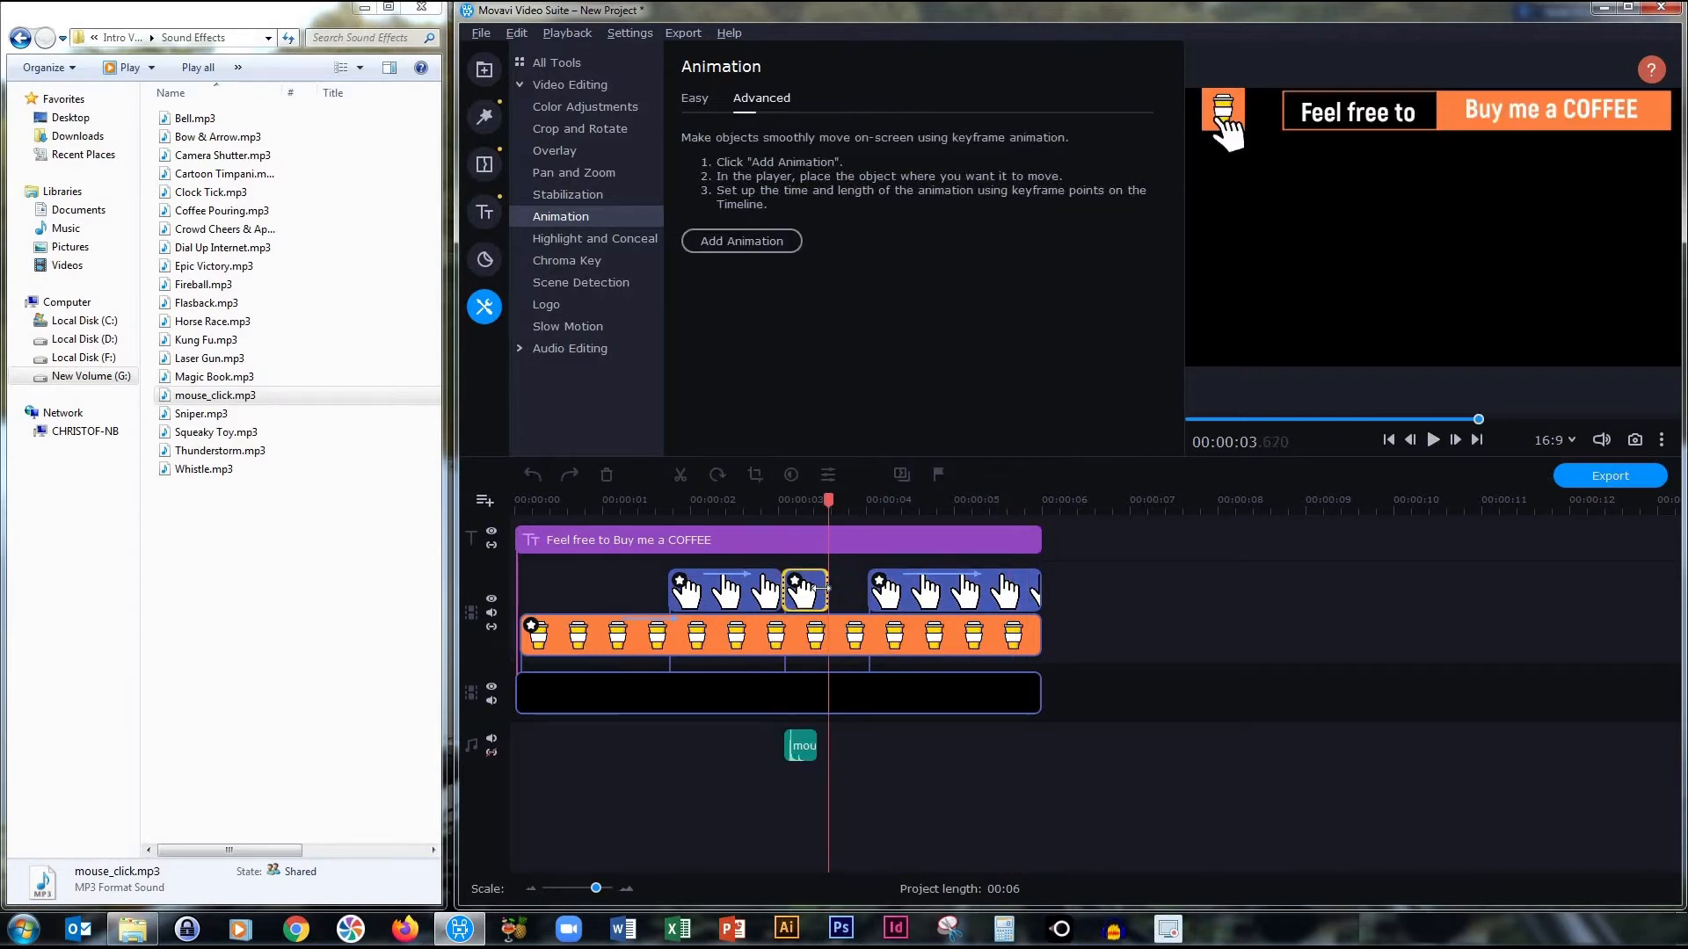
left_click_drag(821, 588, 816, 588)
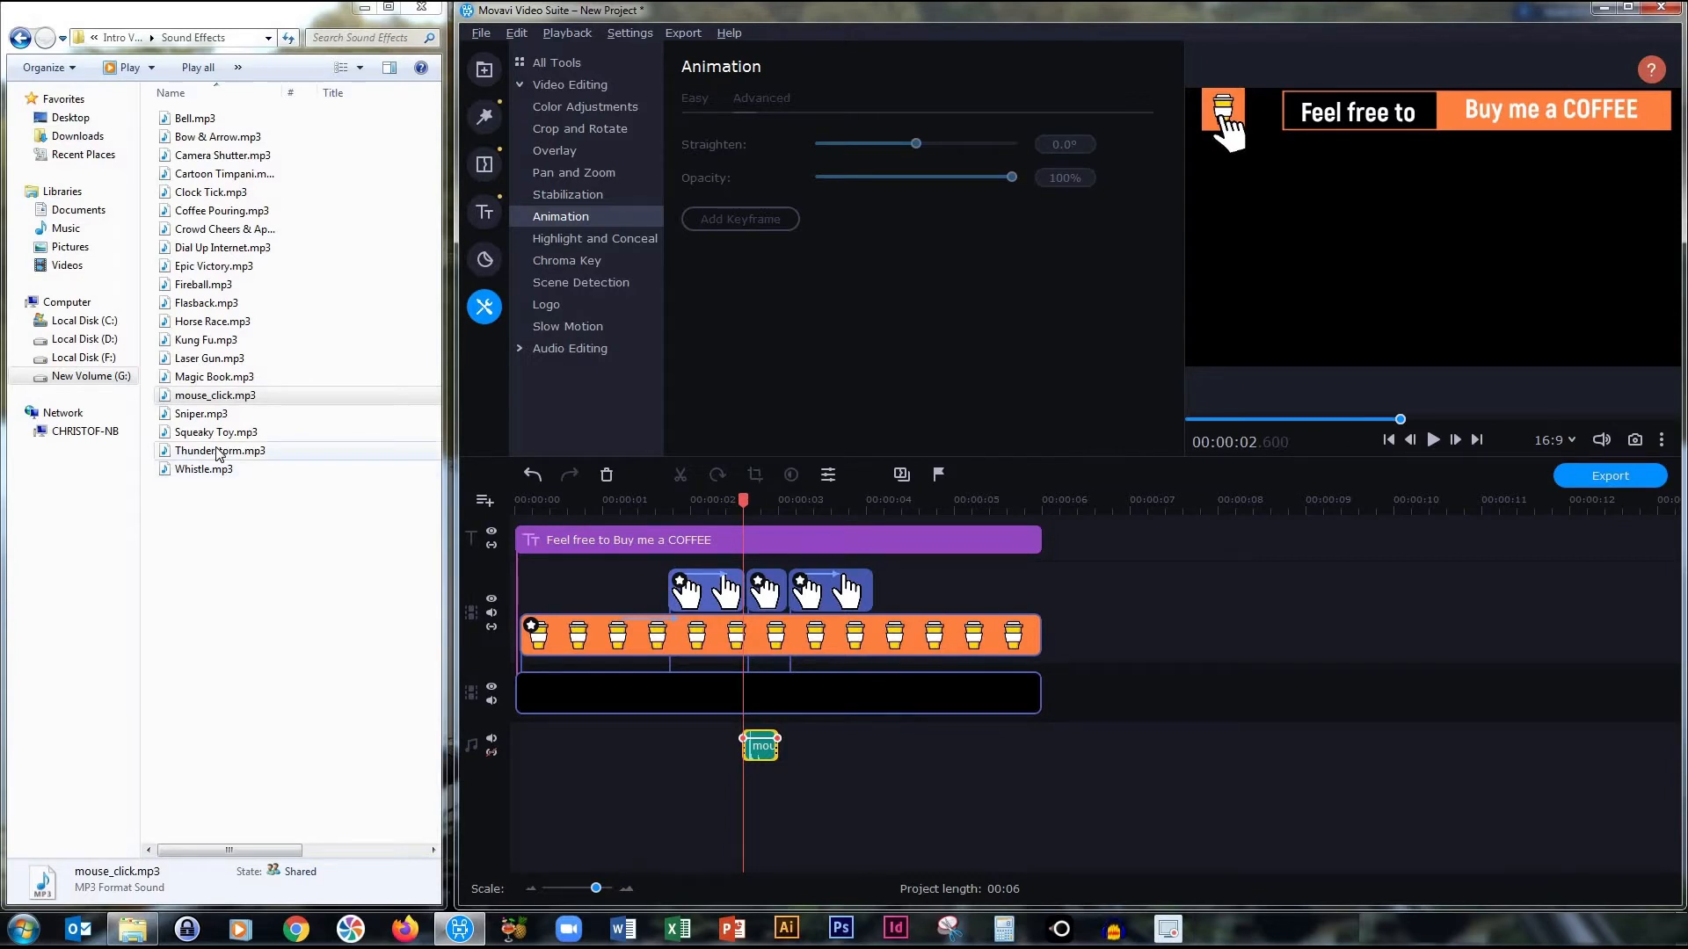
- Add Coffee Pouring.mp3 right after the click sound and trim it to end with the banner at about 6 seconds
left_click(208, 213)
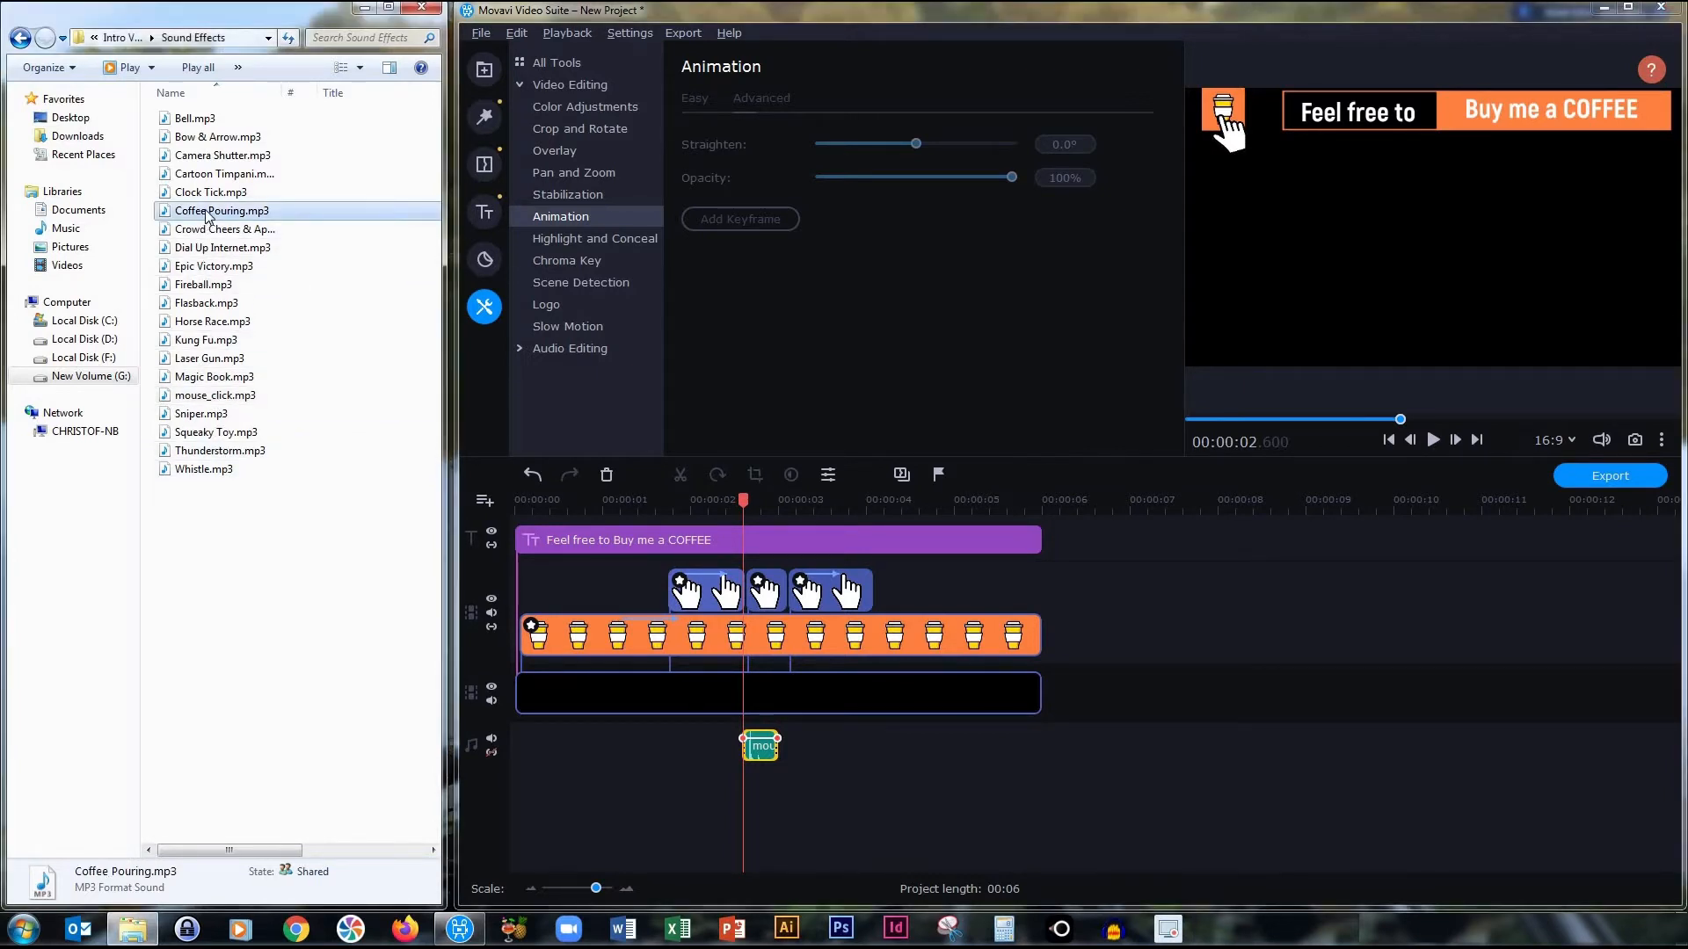
left_click_drag(373, 319, 784, 819)
left_click(883, 754)
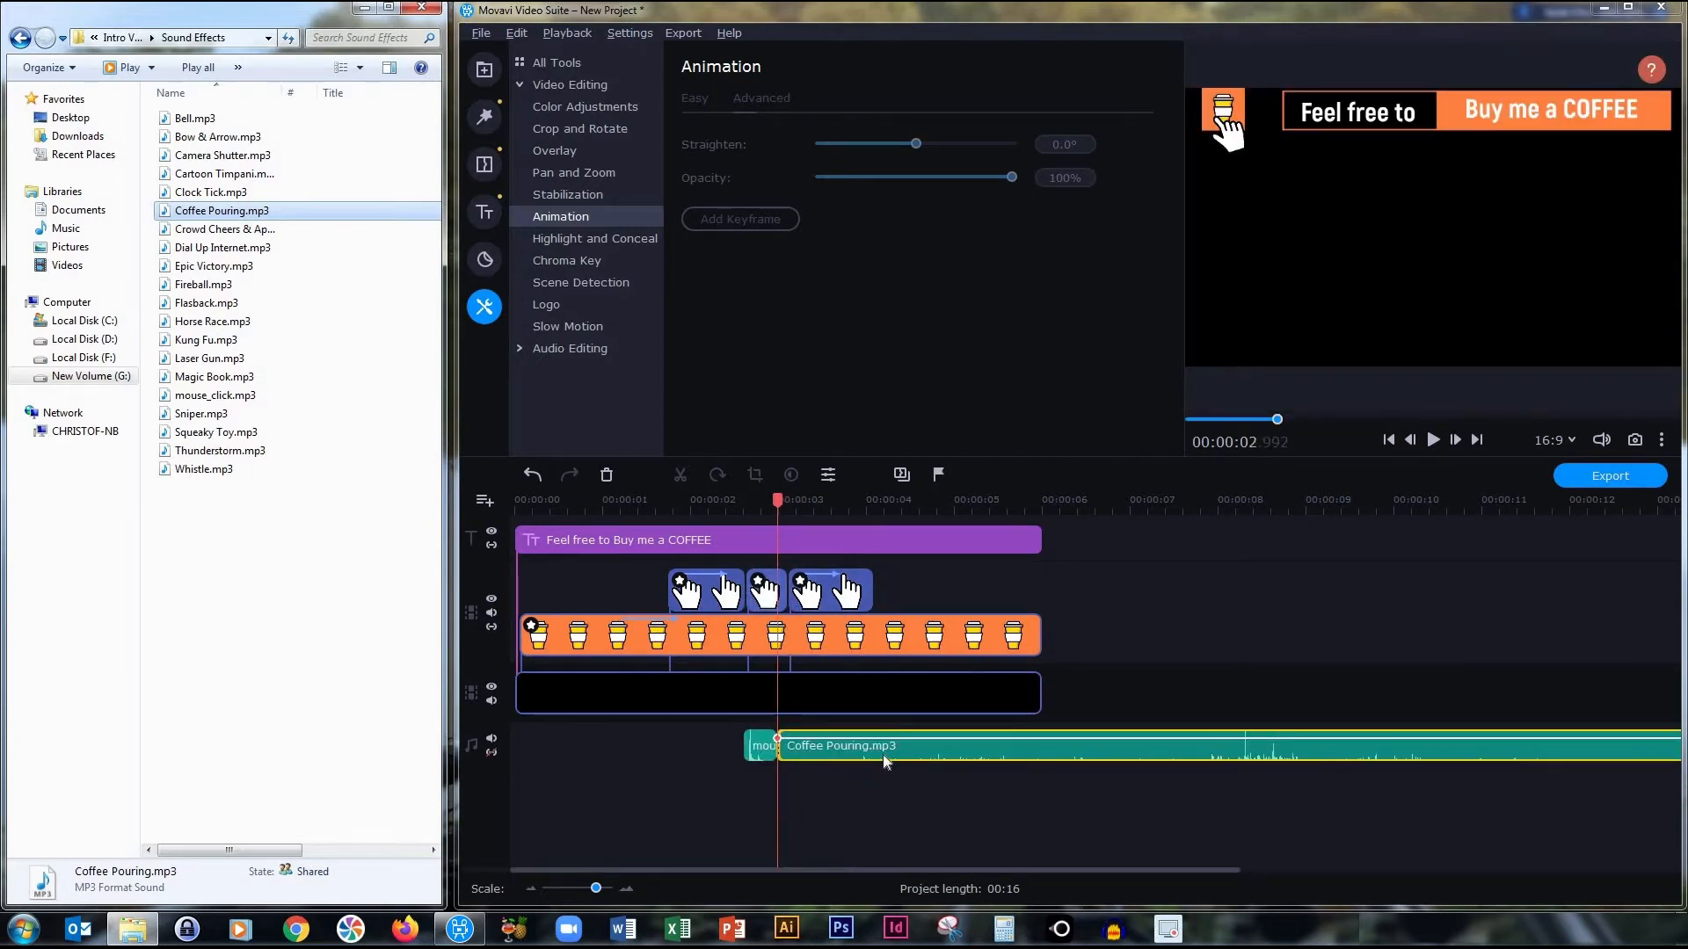
scroll(883, 761, "down", 1)
left_click(1006, 757)
left_click_drag(1243, 747, 783, 737)
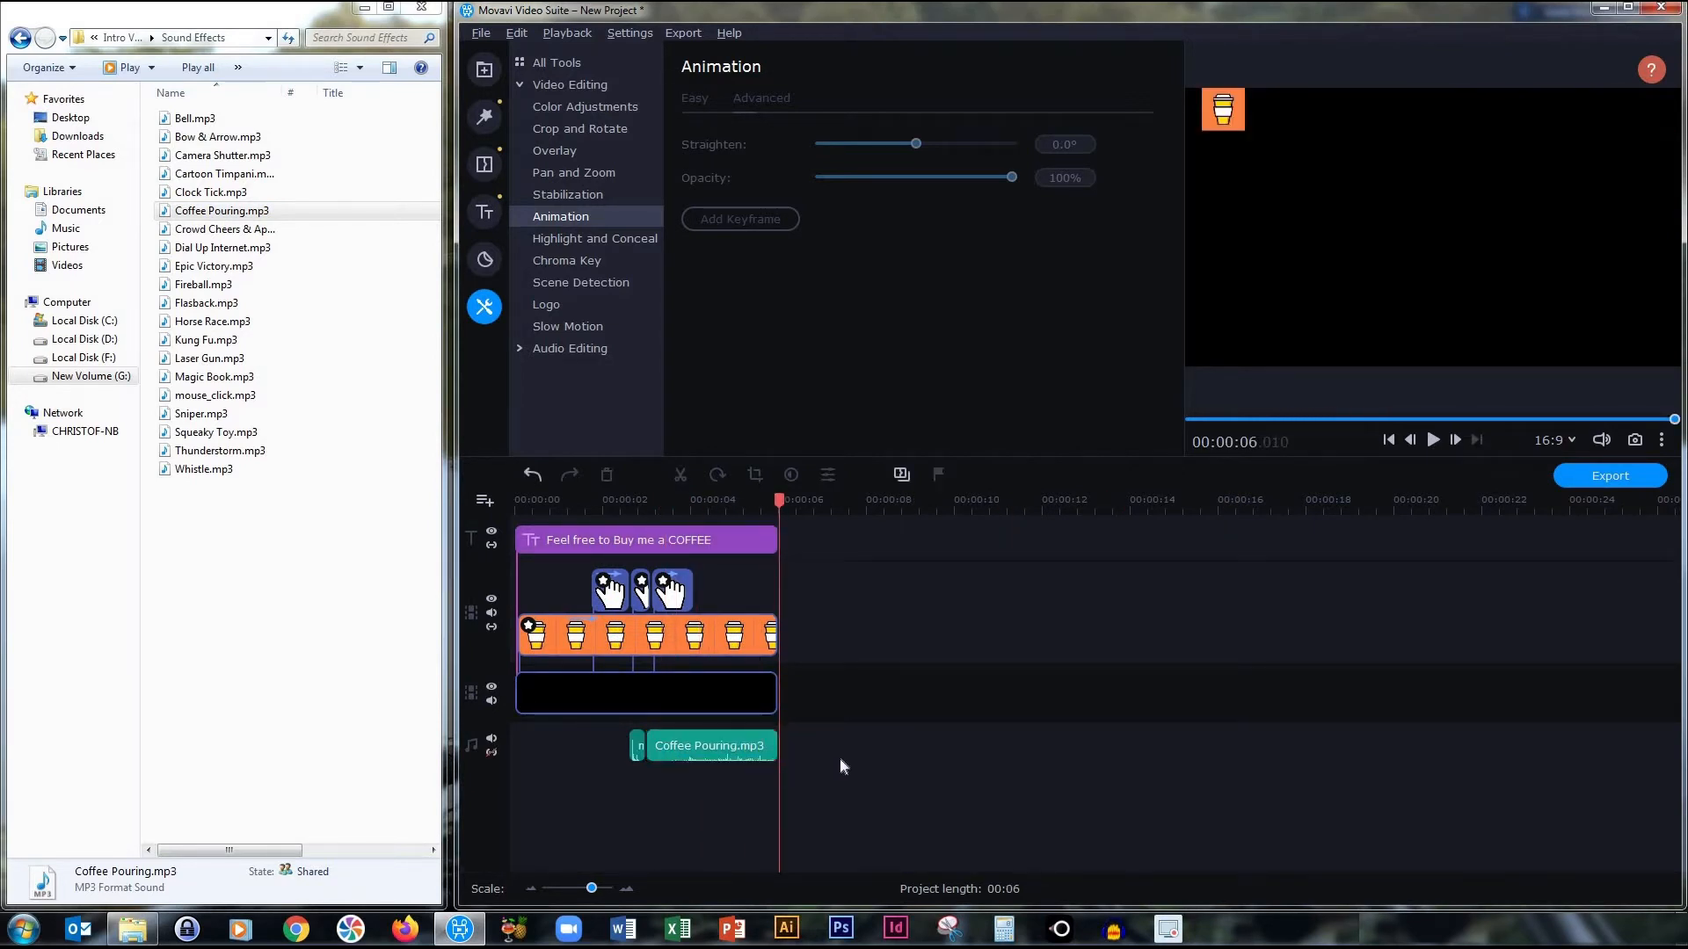
- Play the banner from the start to check the hand animation against the sound effects
scroll(841, 757, "up", 2)
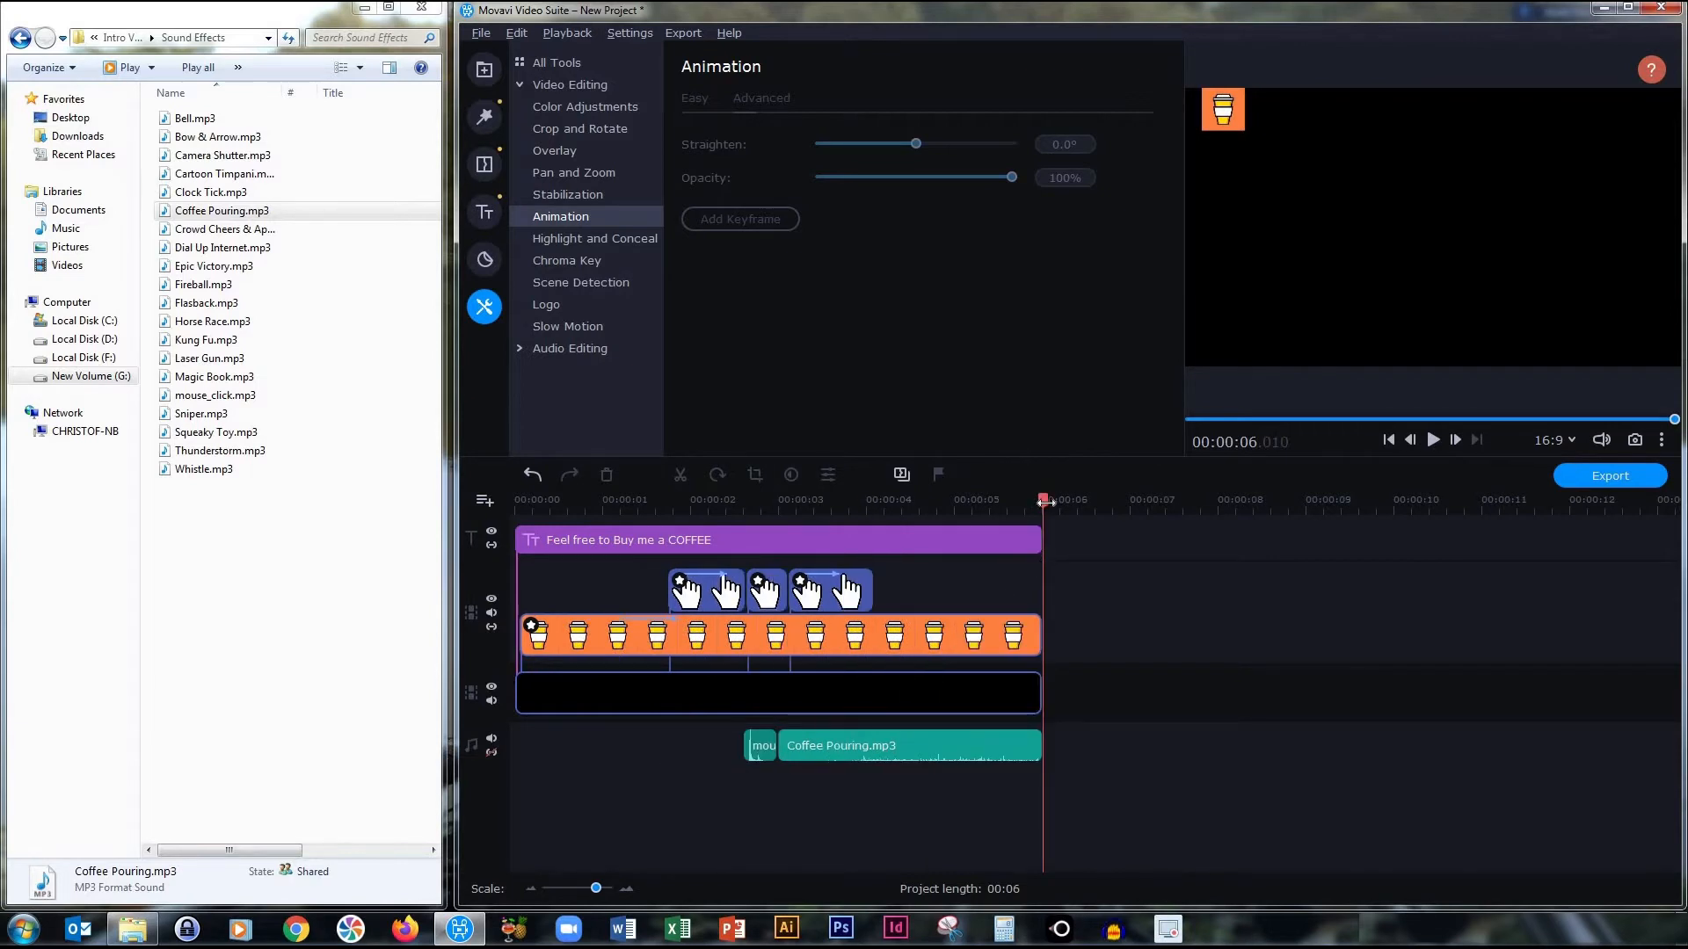
left_click(1388, 439)
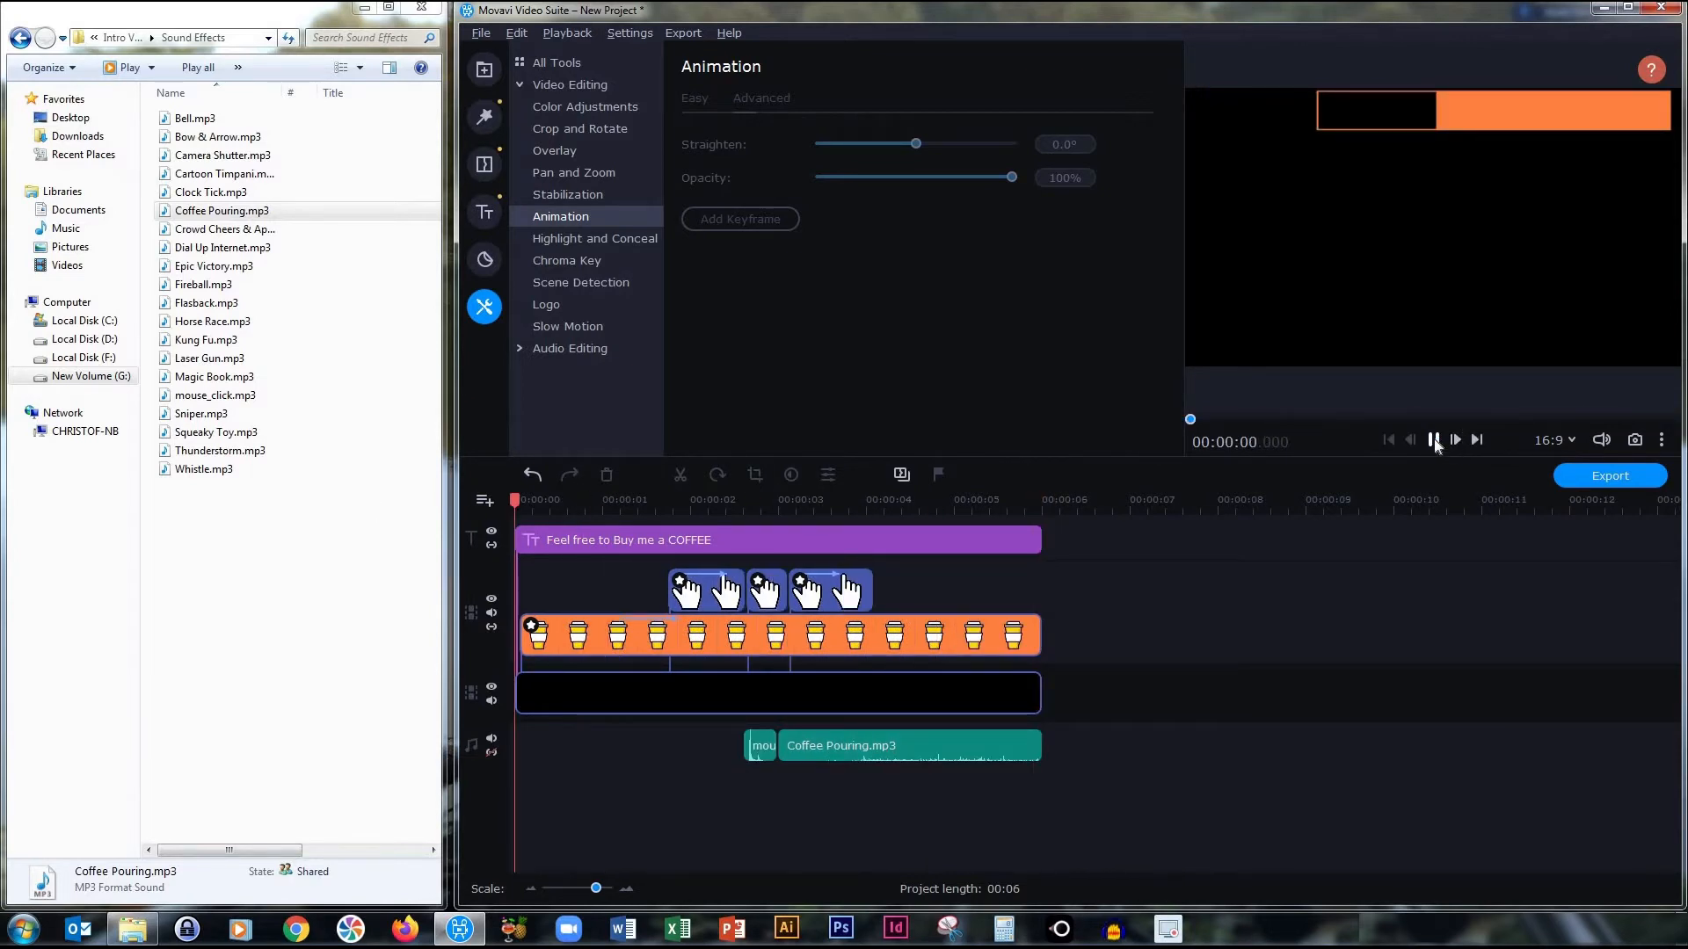
left_click(1433, 440)
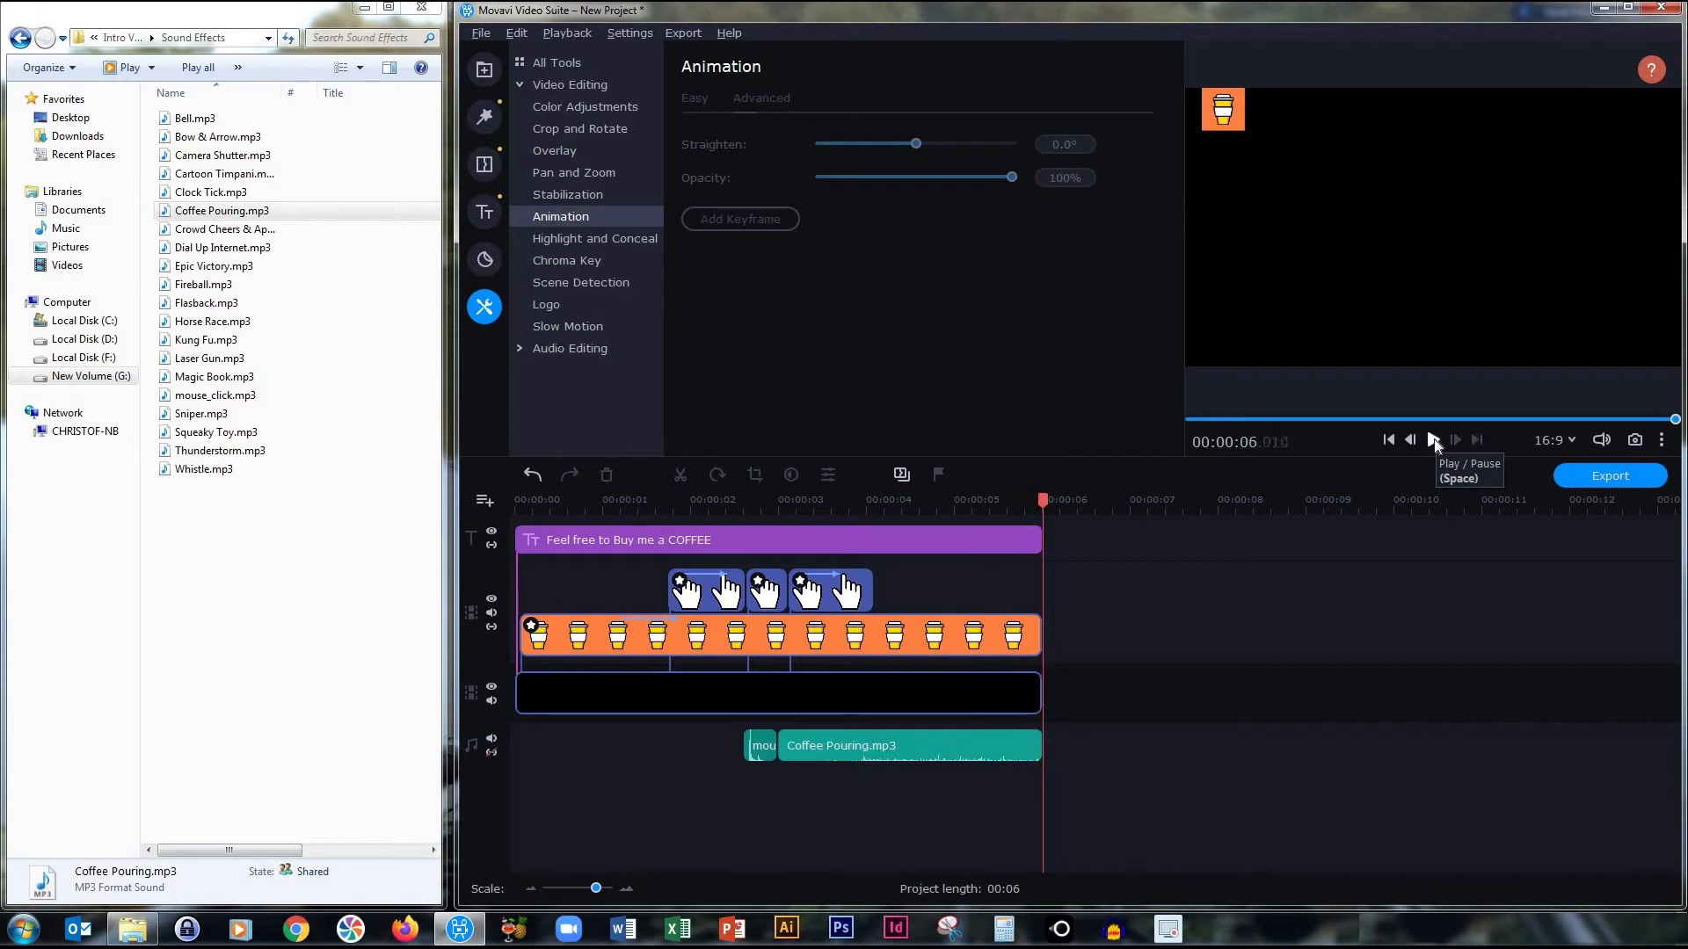
left_click(1432, 440)
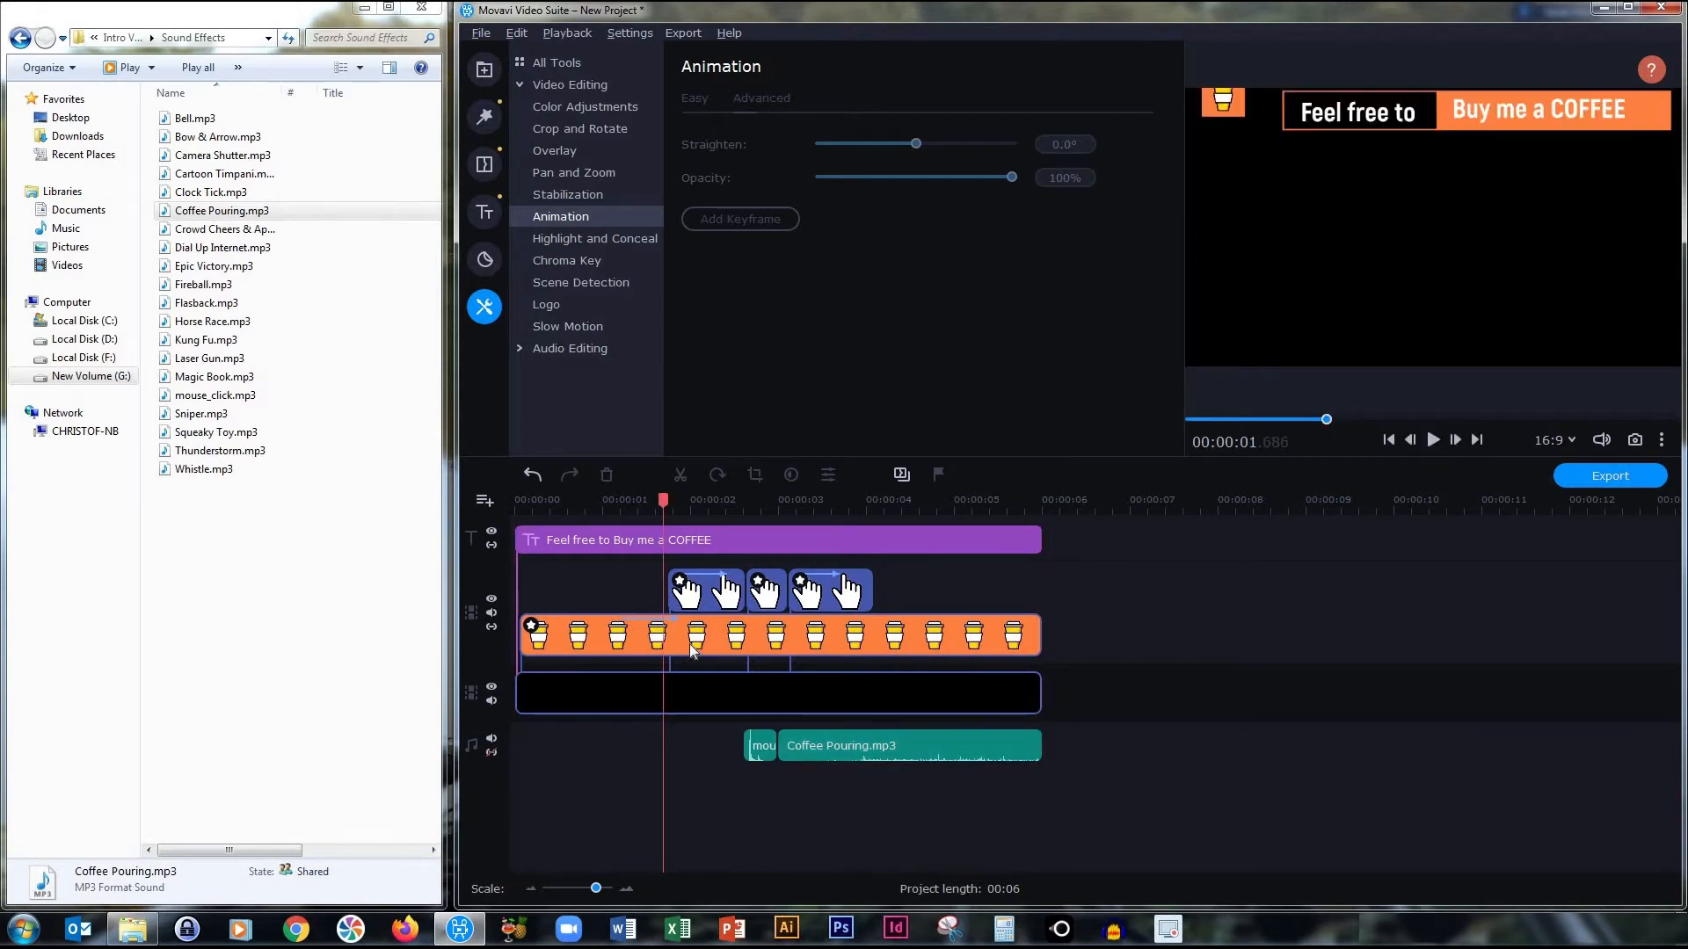
- Split the coffee clip at about 2.61 seconds, where the hand clicks the logo
left_click(692, 649)
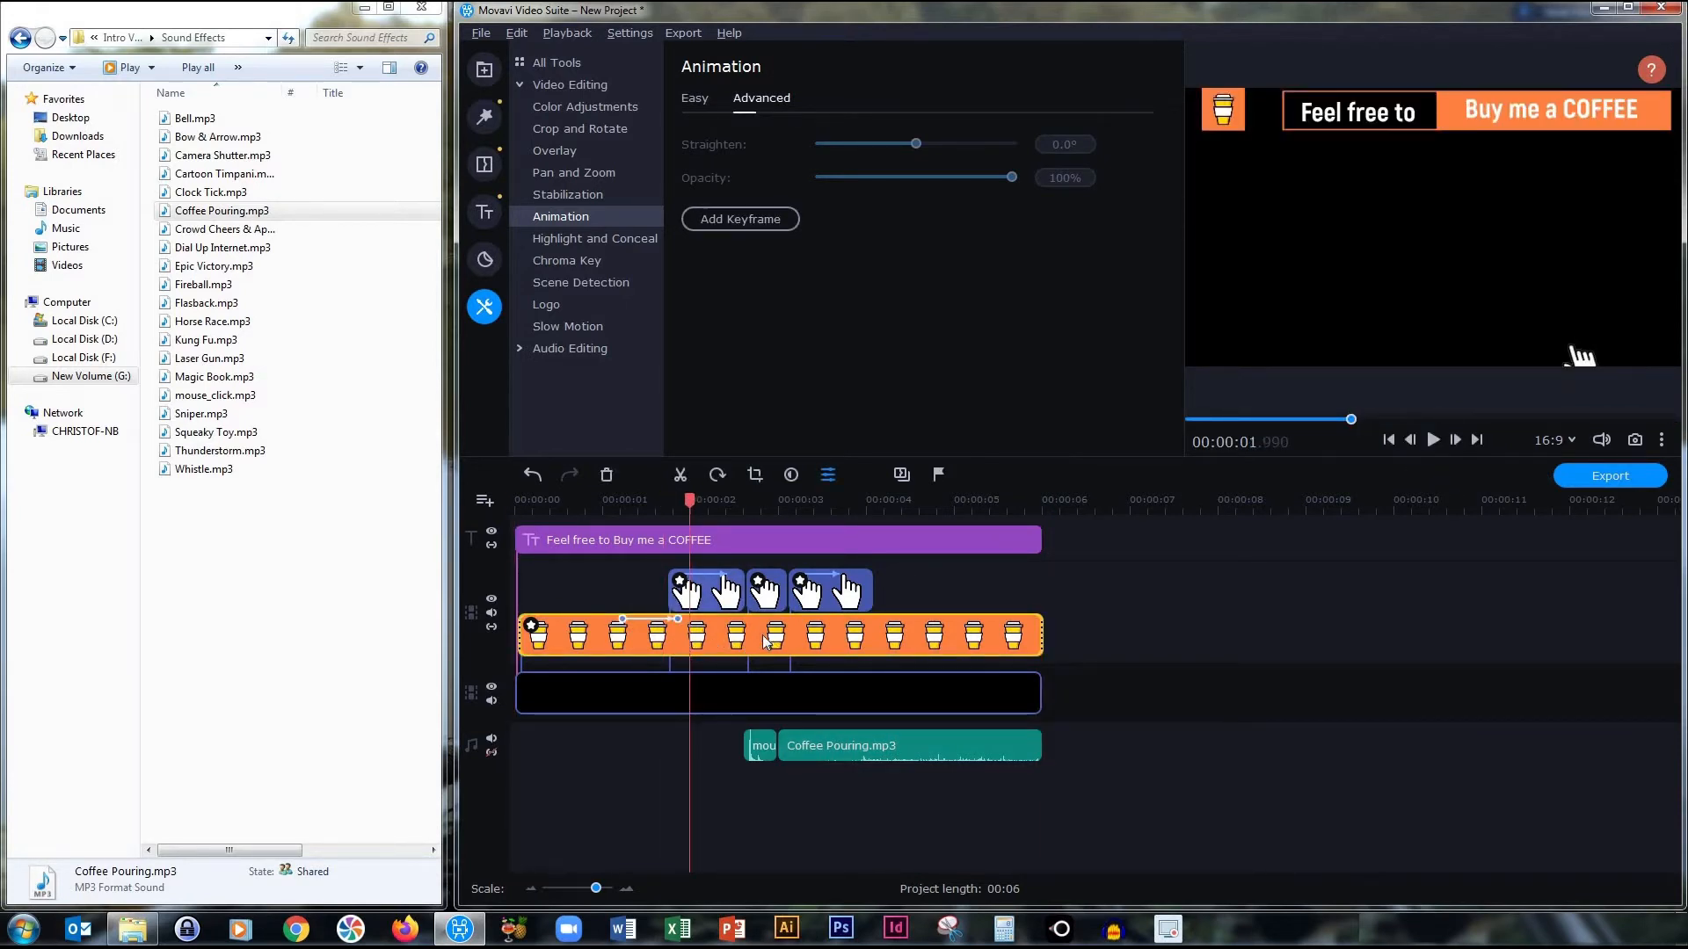
left_click(746, 639)
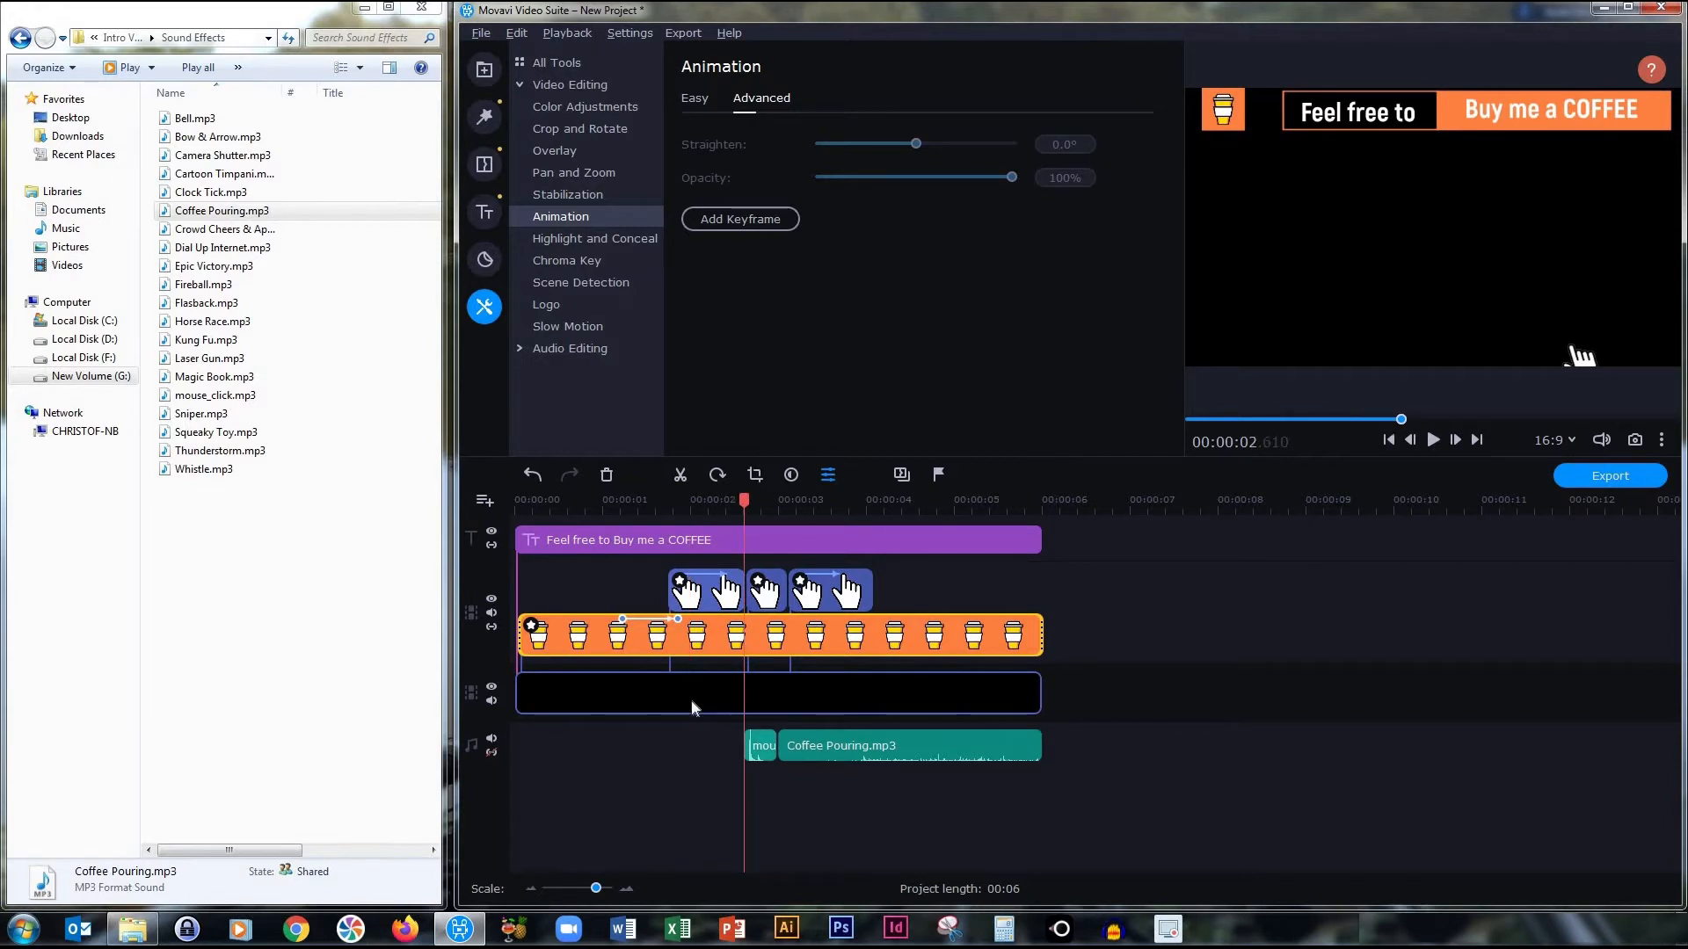
left_click(680, 476)
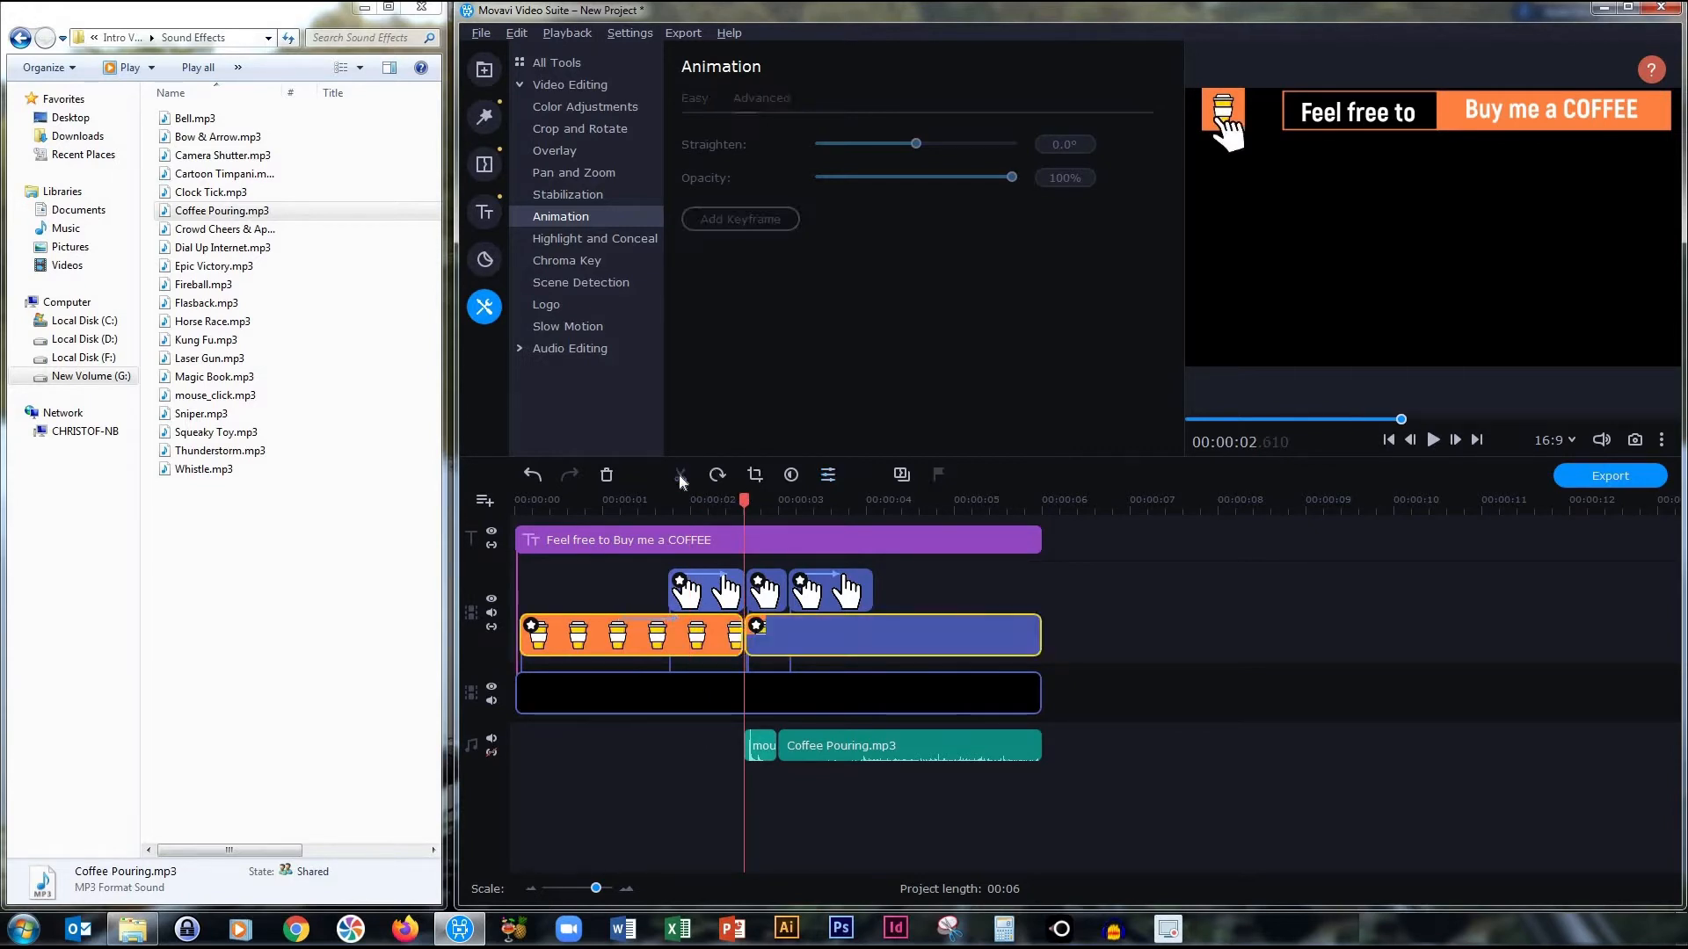
- Set the second coffee clip's contrast to 127 and brightness to 4 in the advanced color adjustments, and preview the result
left_click(810, 638)
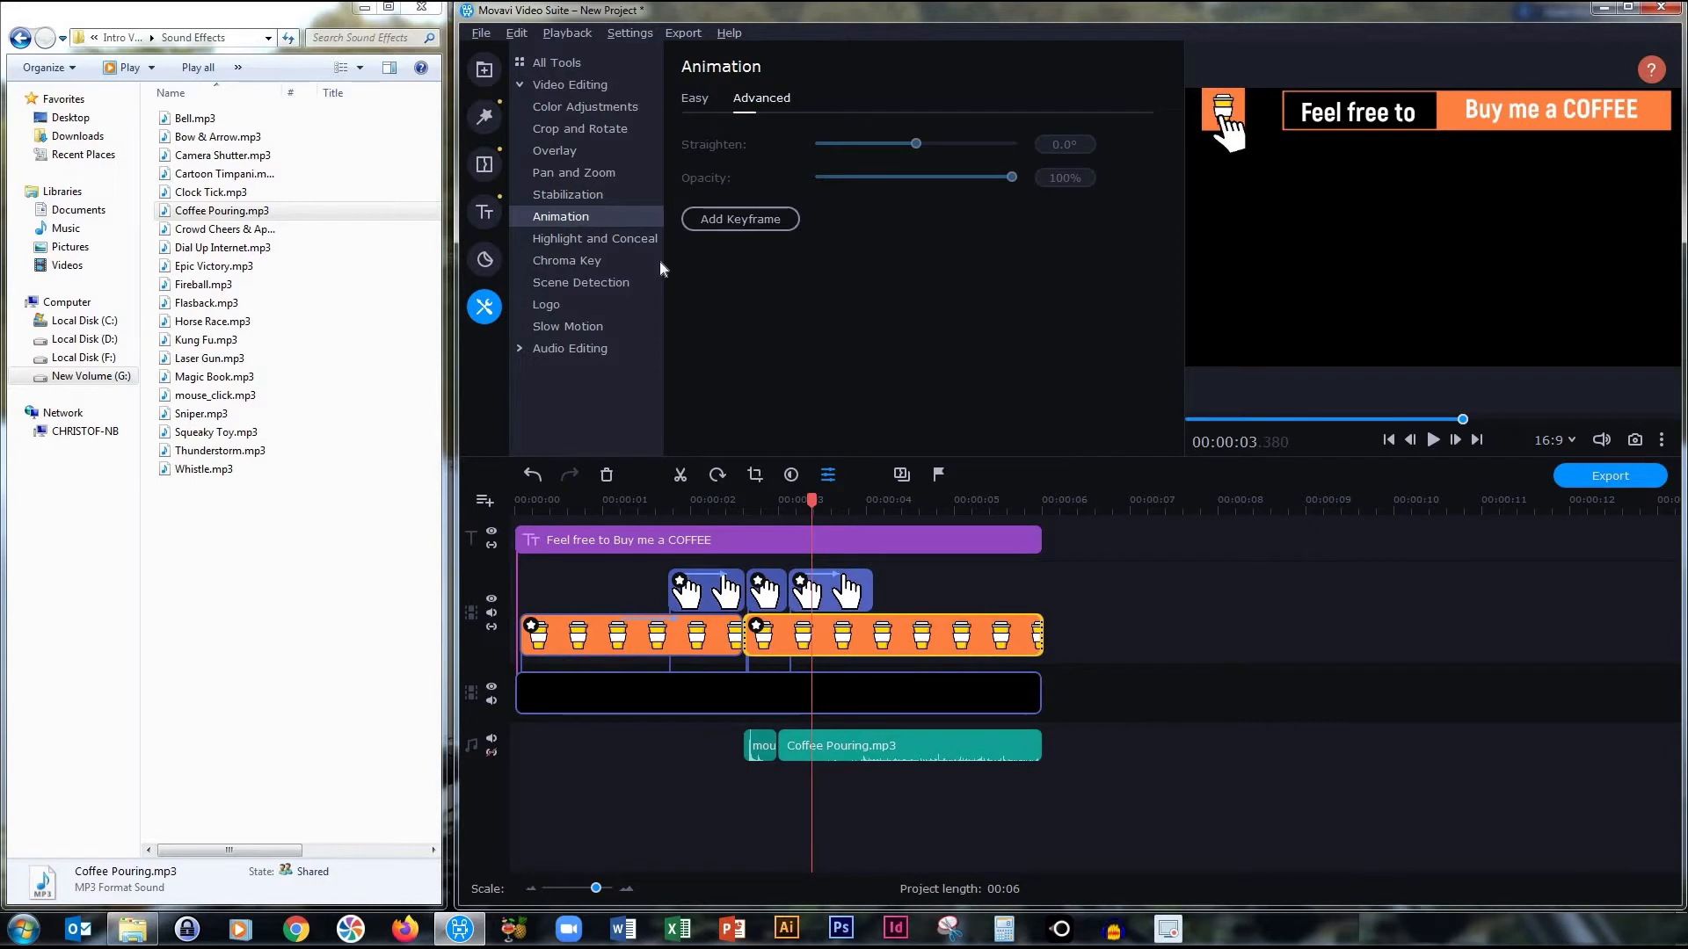
left_click(594, 107)
left_click(750, 101)
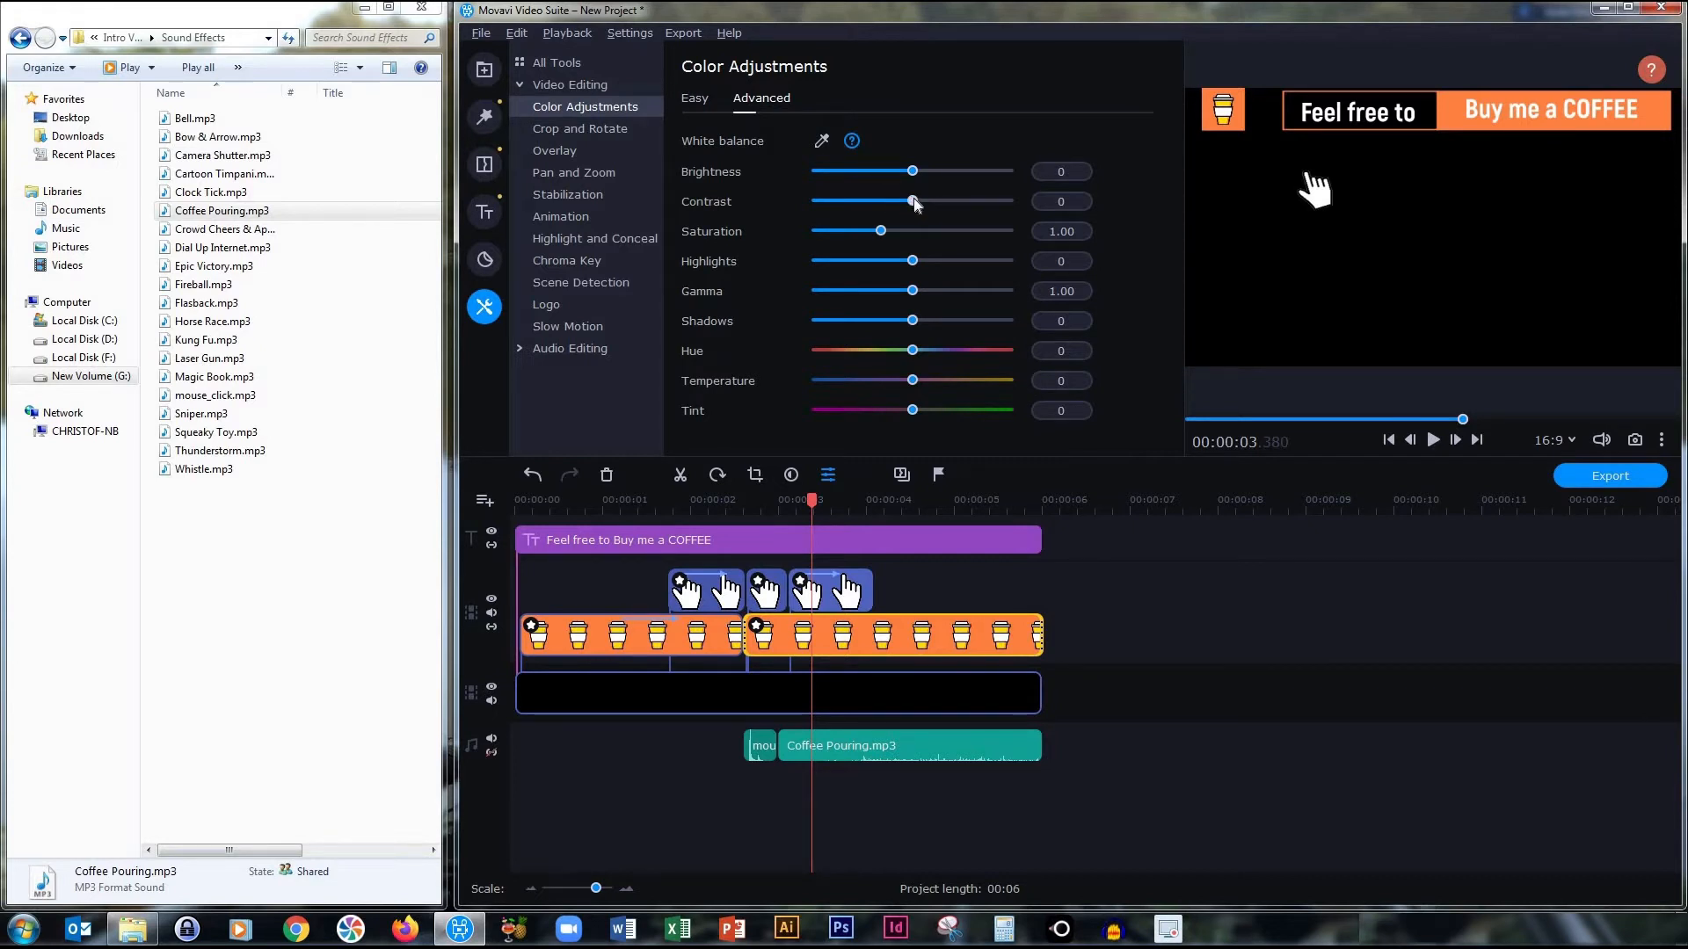
left_click_drag(913, 172, 897, 173)
left_click_drag(912, 201, 1009, 202)
left_click_drag(897, 171, 914, 171)
left_click_drag(814, 500, 515, 500)
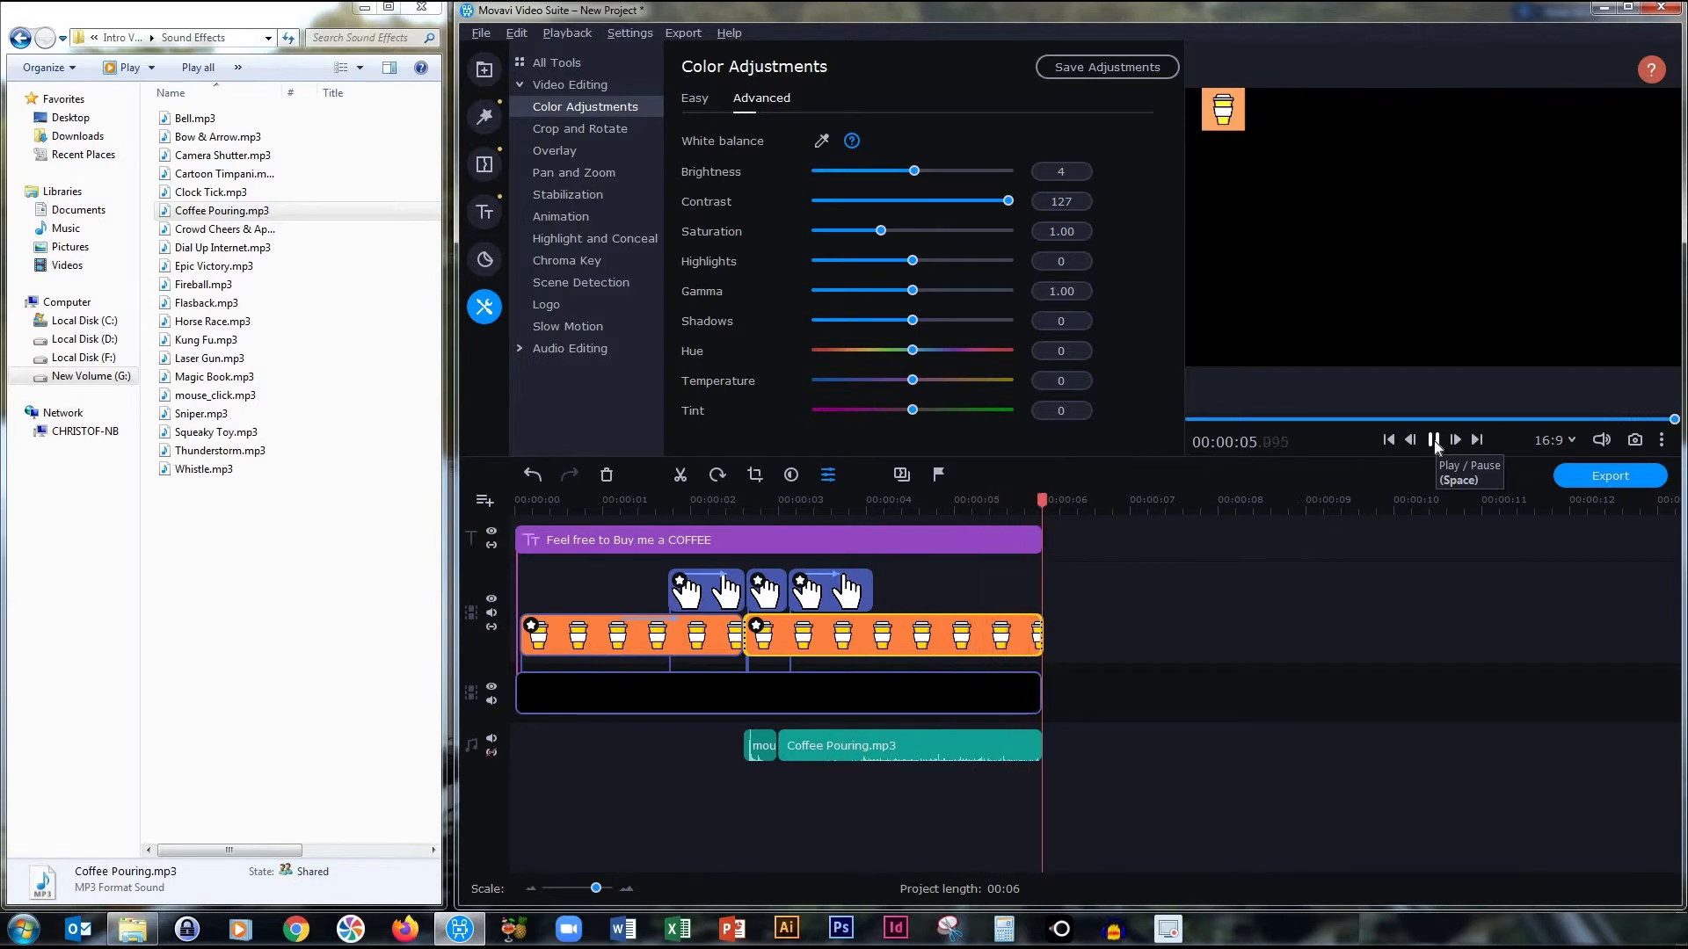
- Add two animation keyframes to the second coffee clip, at about 4.86 and 5.3 seconds
left_click(942, 639)
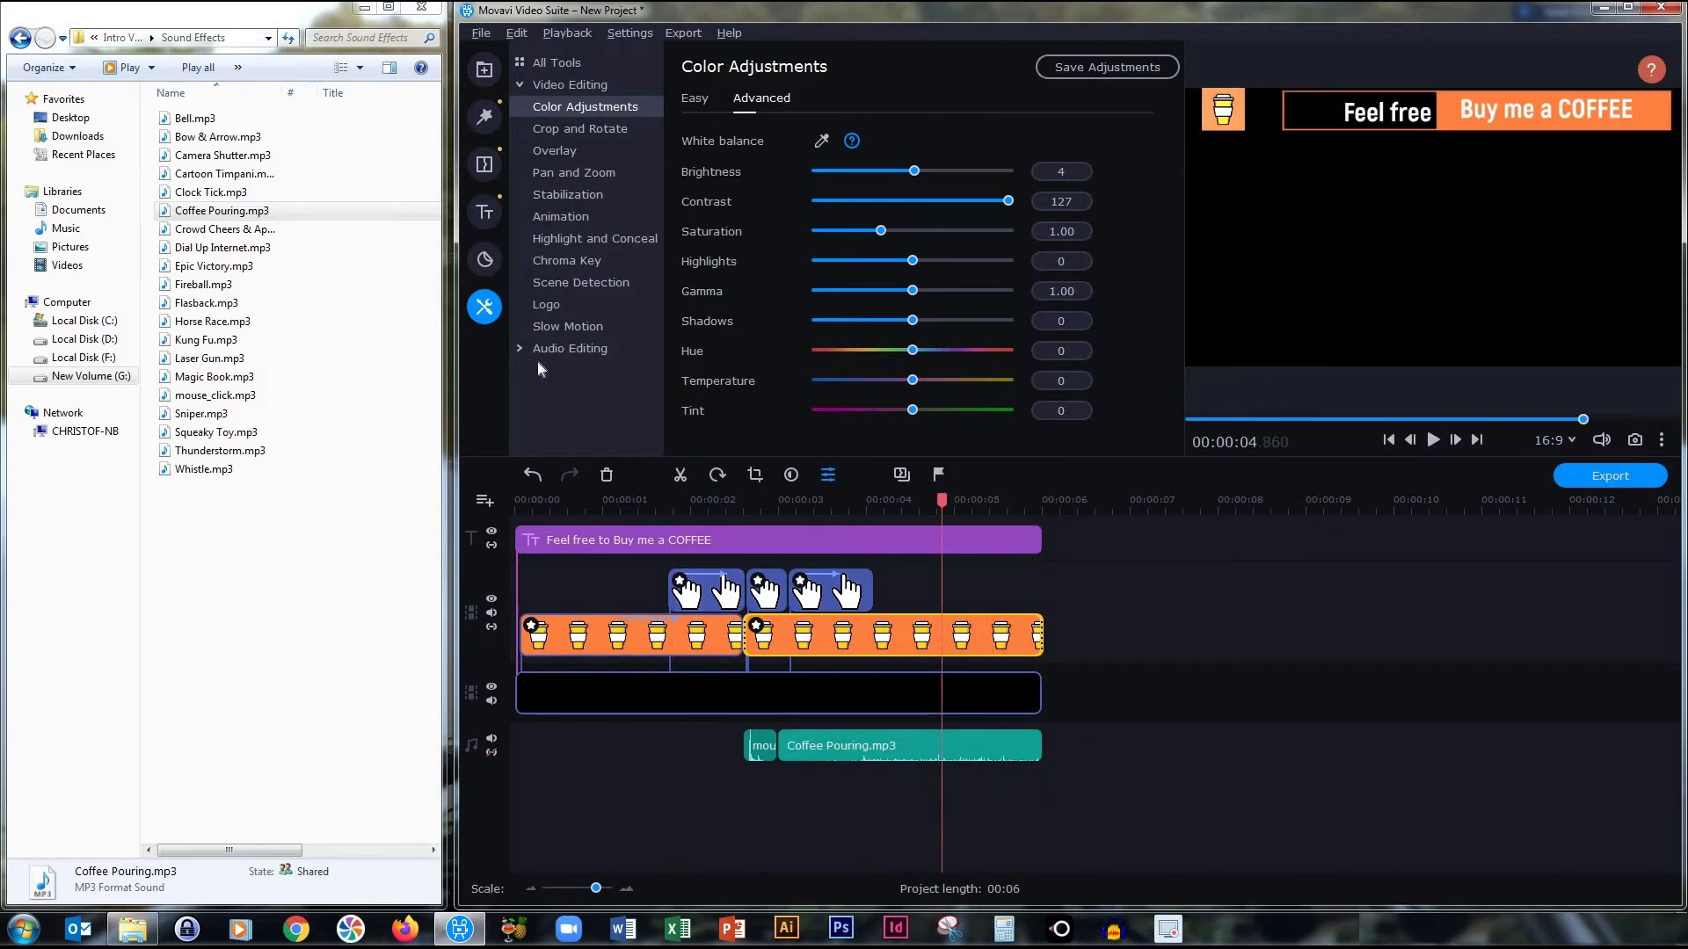
left_click(568, 218)
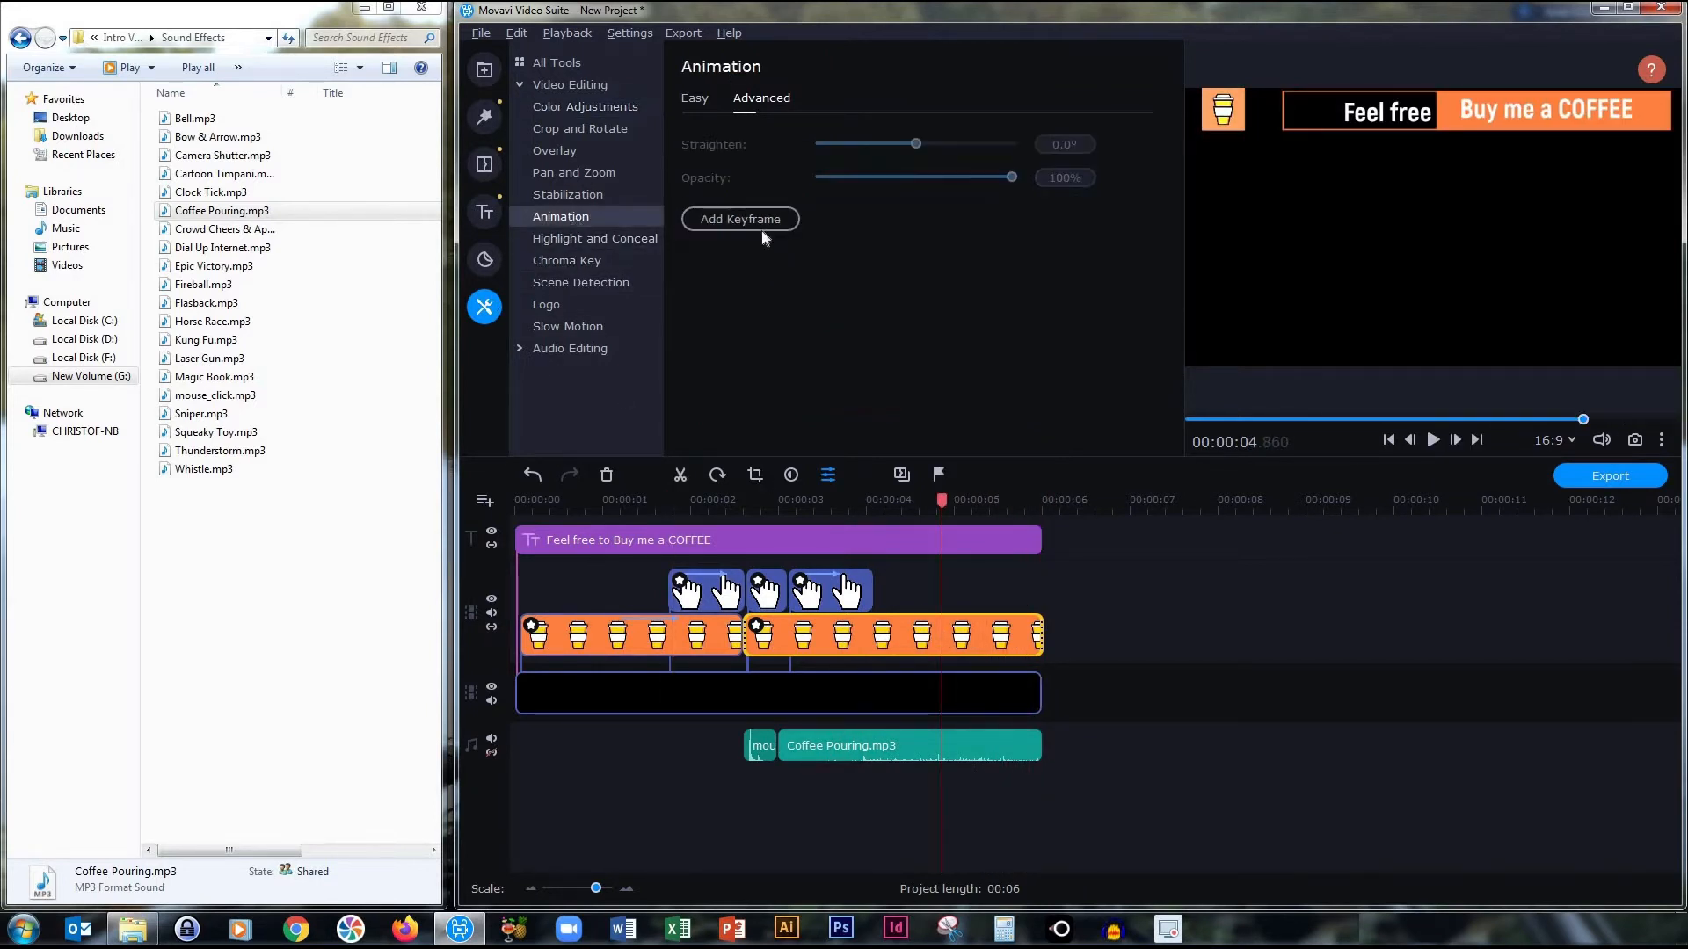
left_click(761, 220)
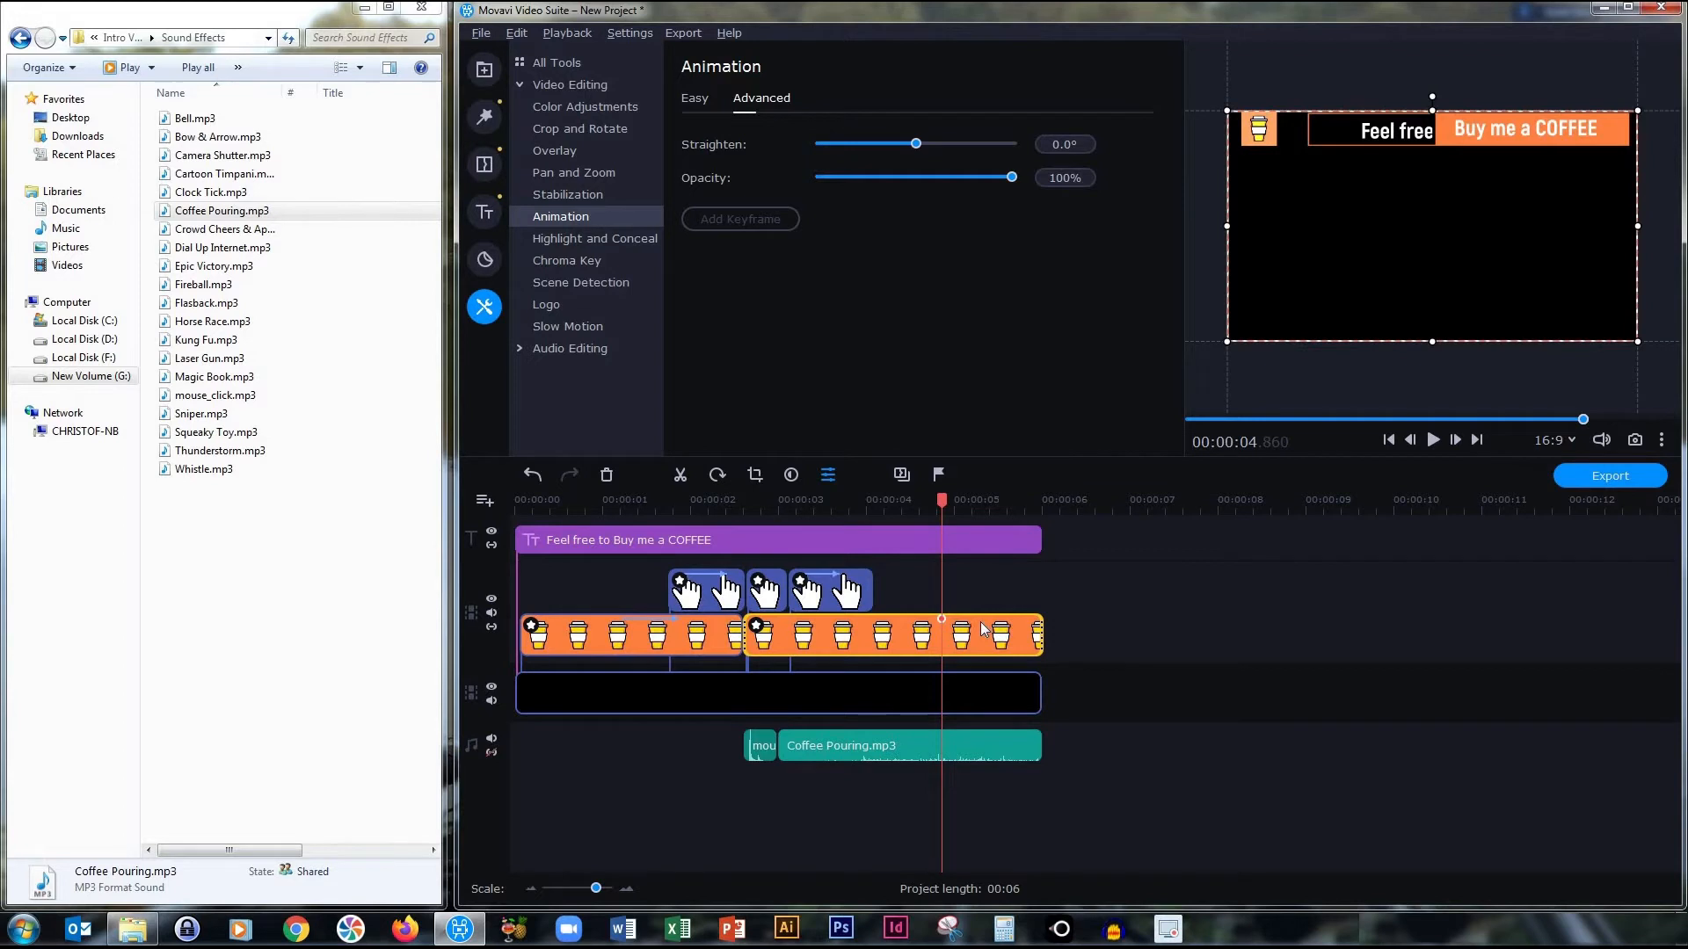
left_click(982, 627)
left_click(724, 232)
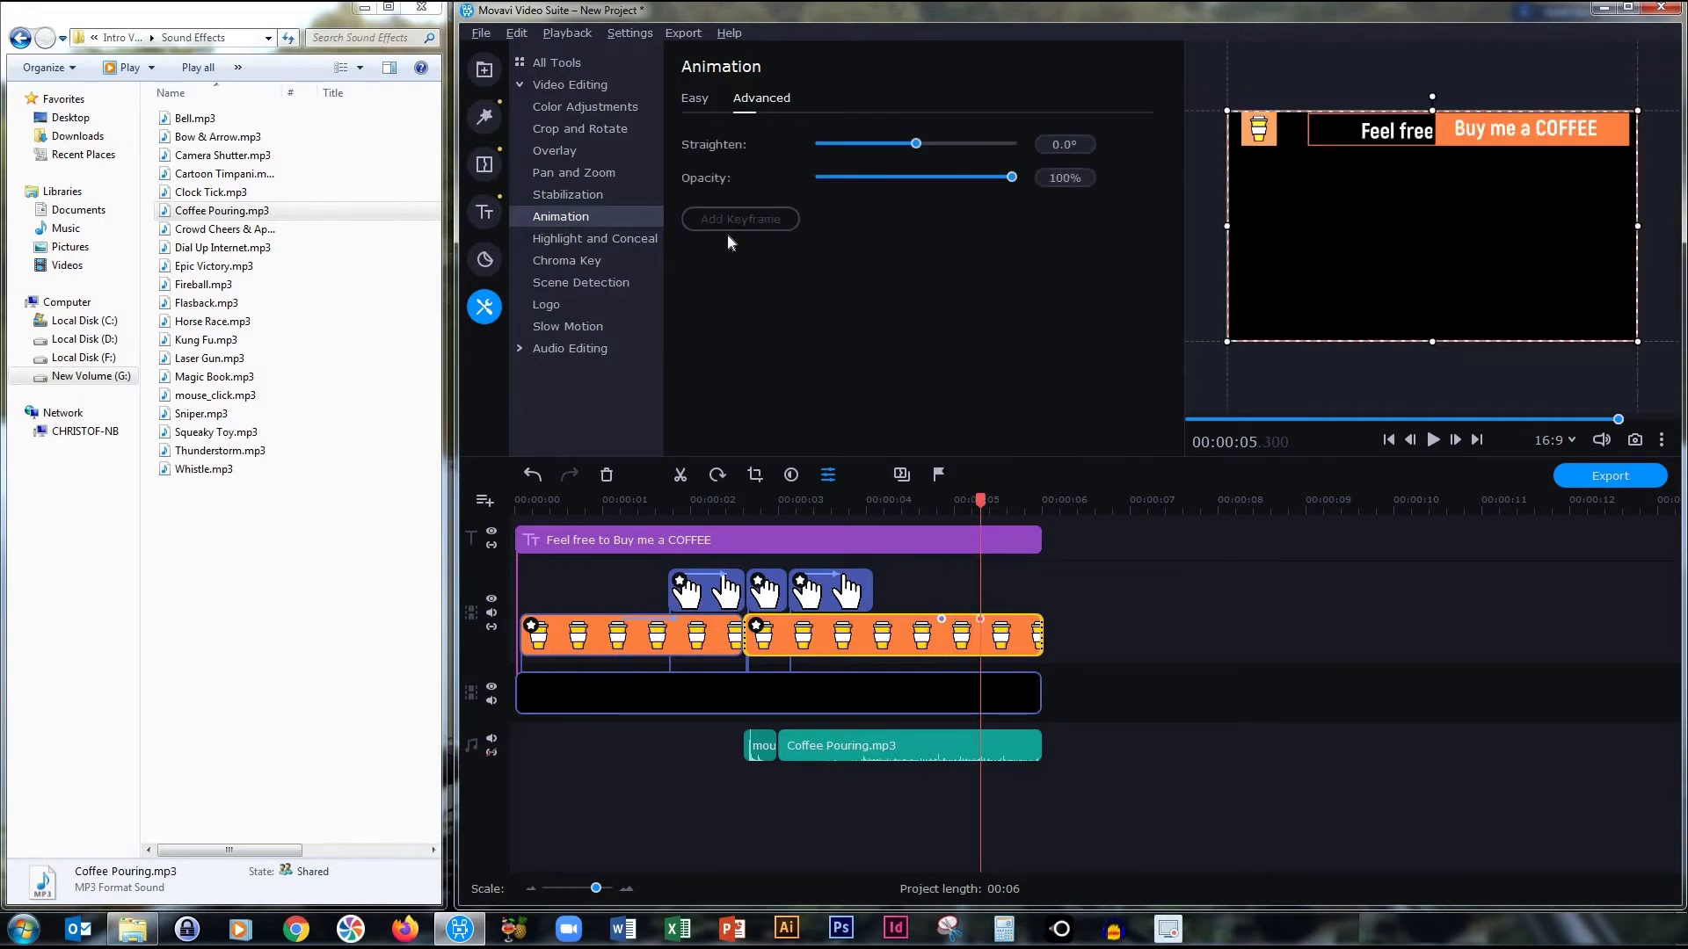
- Edit the second coffee clip's last keyframe so the logo ends above the frame, and move that keyframe slightly later
right_click(981, 624)
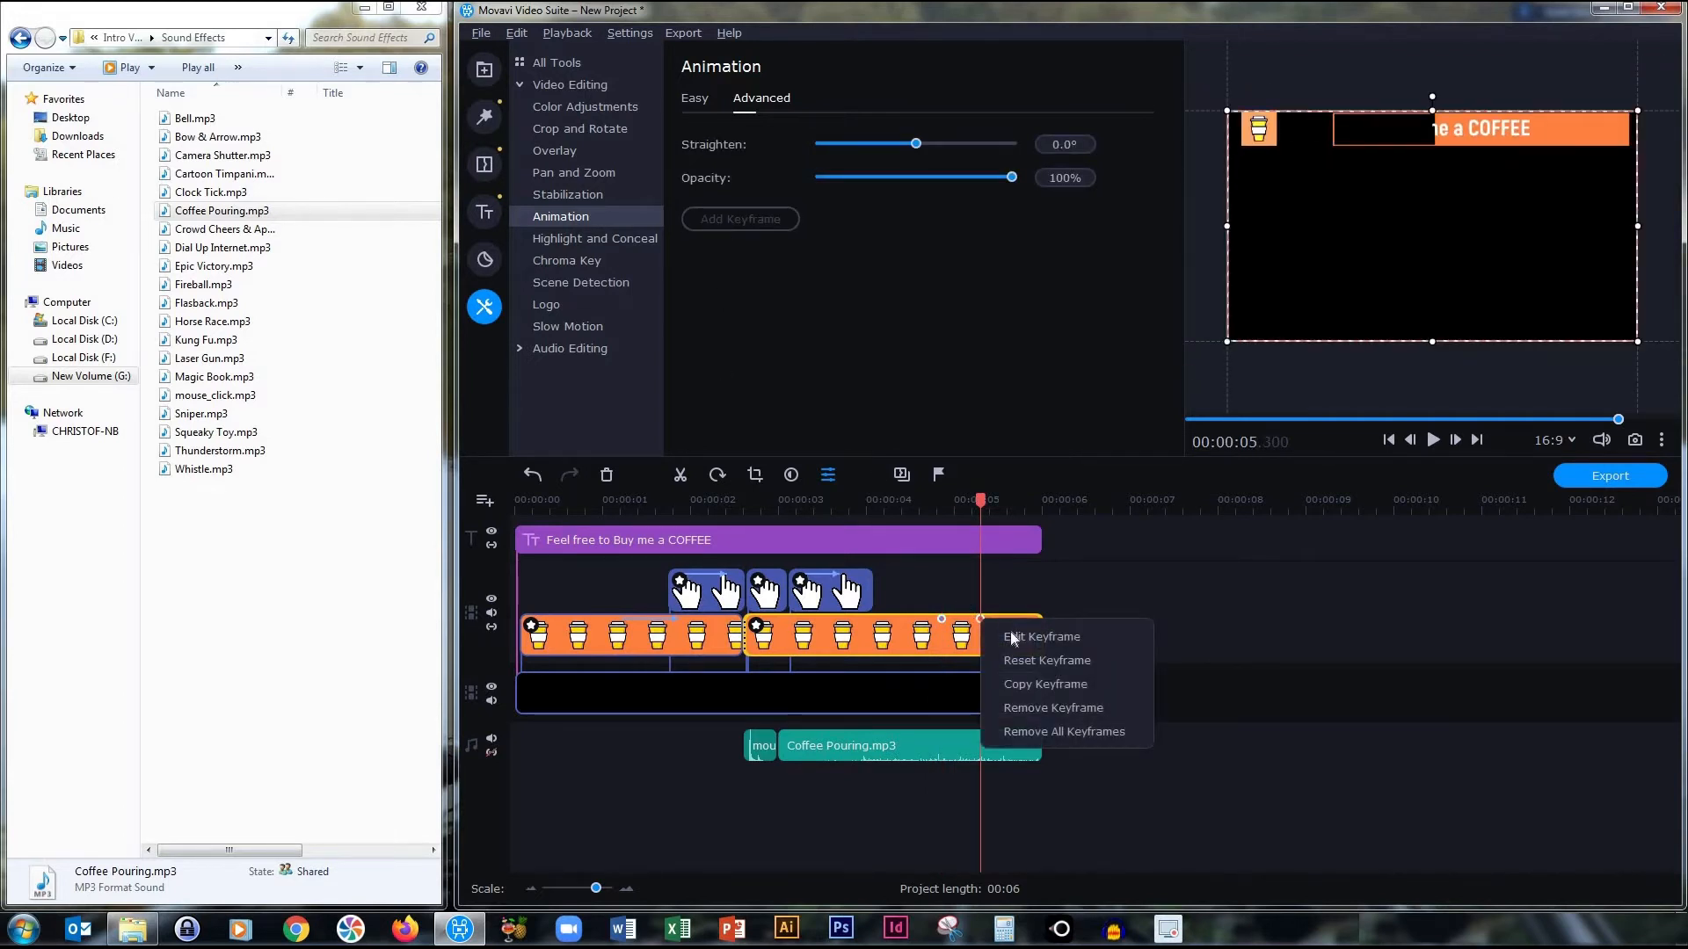
left_click(1011, 635)
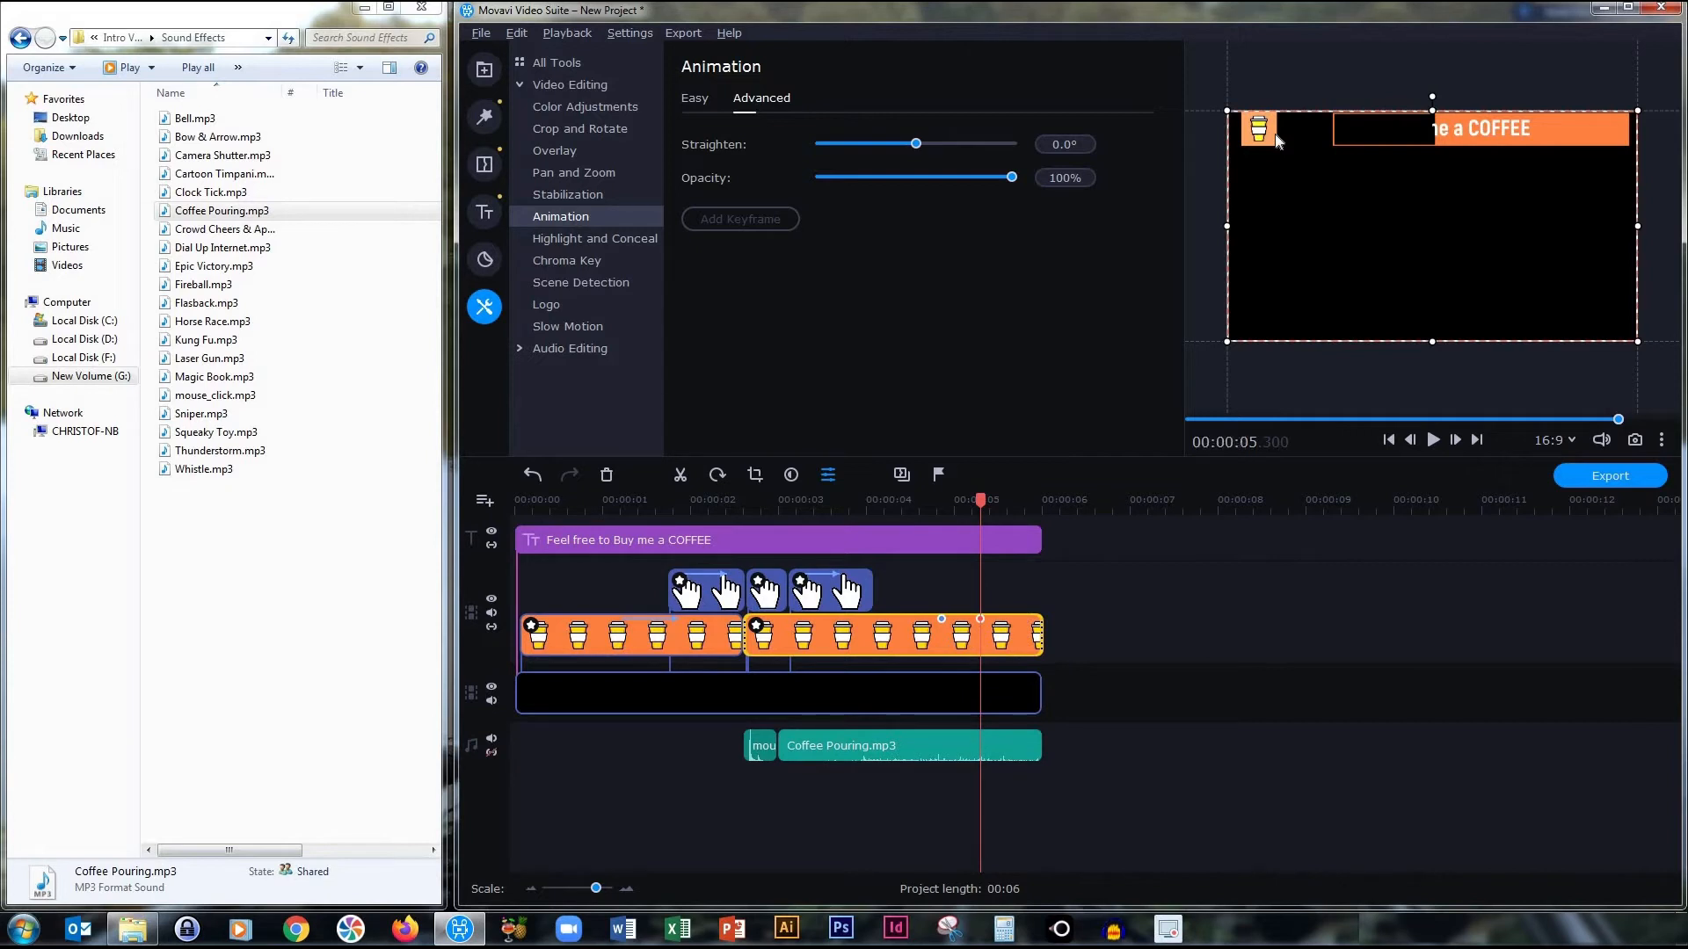
left_click_drag(1273, 130, 1269, 98)
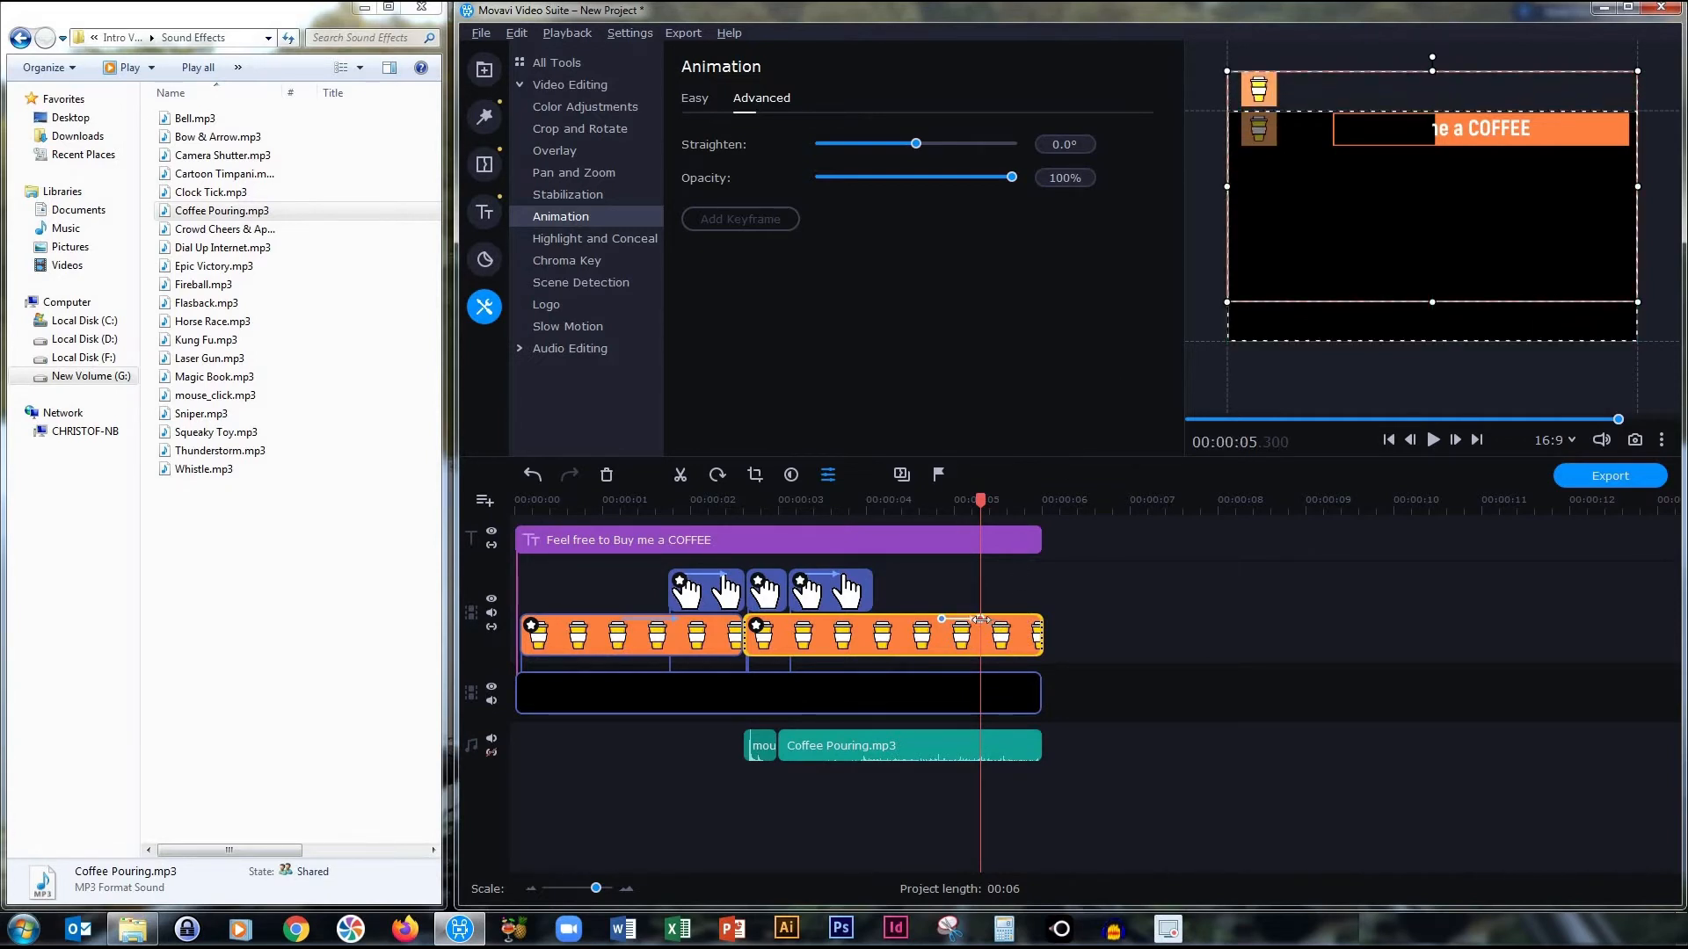
left_click_drag(981, 619, 992, 619)
- Review the banner from the start and shorten the title to end with the other clips at about 5.18 seconds
left_click_drag(980, 500, 515, 500)
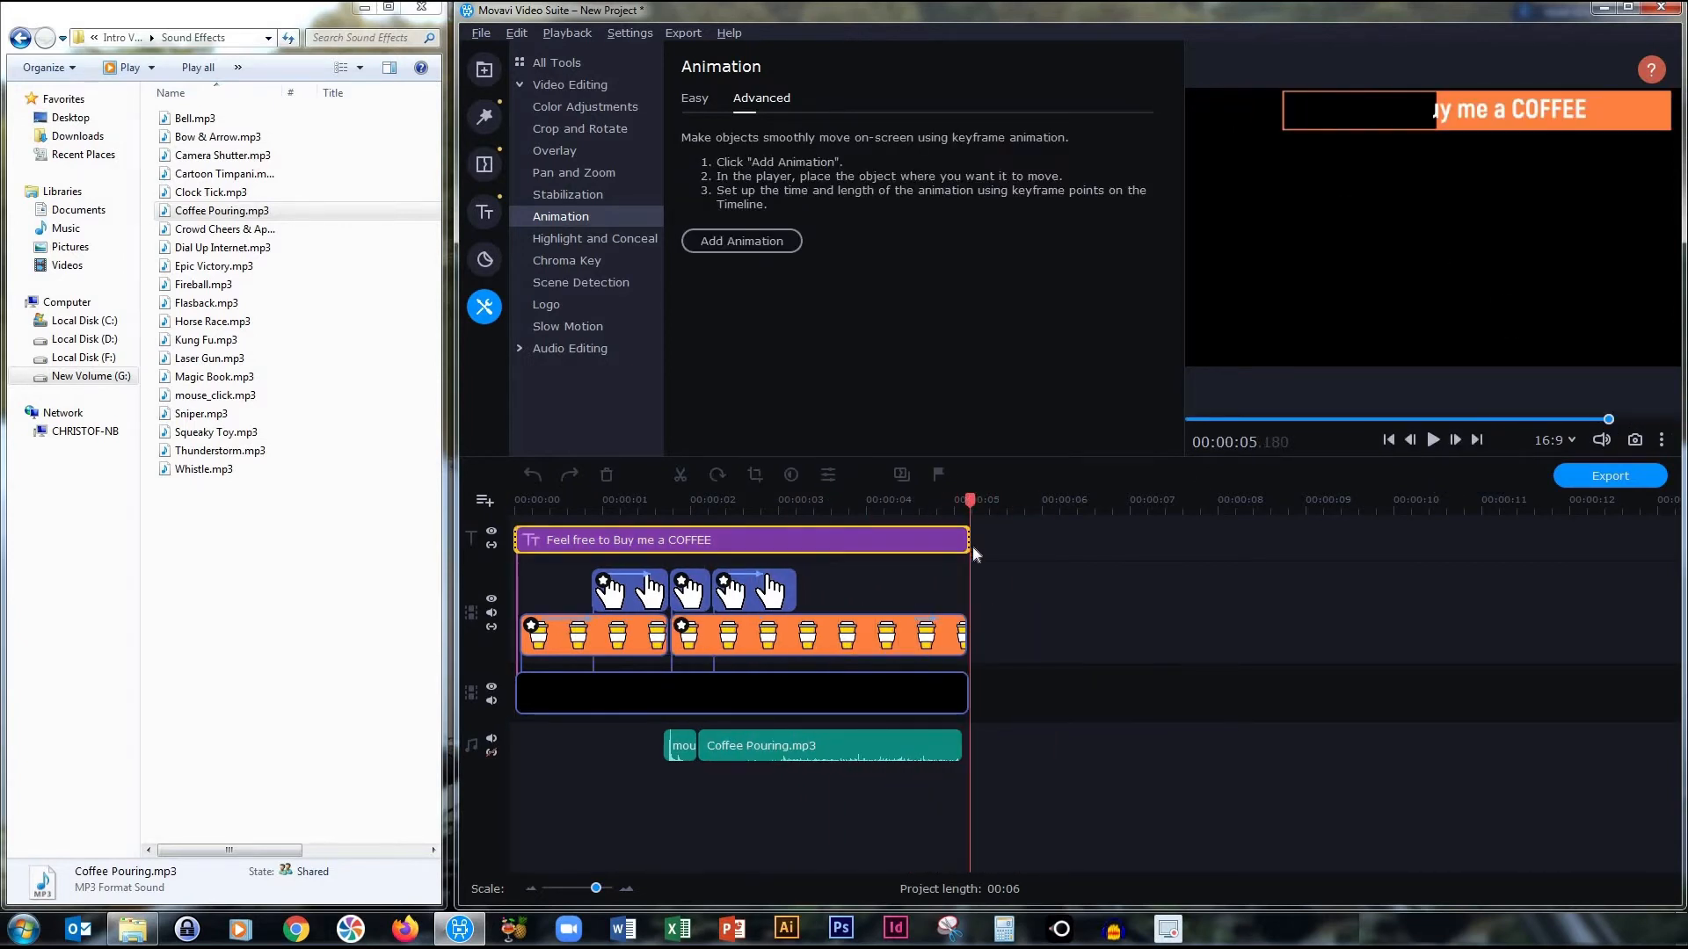
left_click_drag(972, 545, 969, 545)
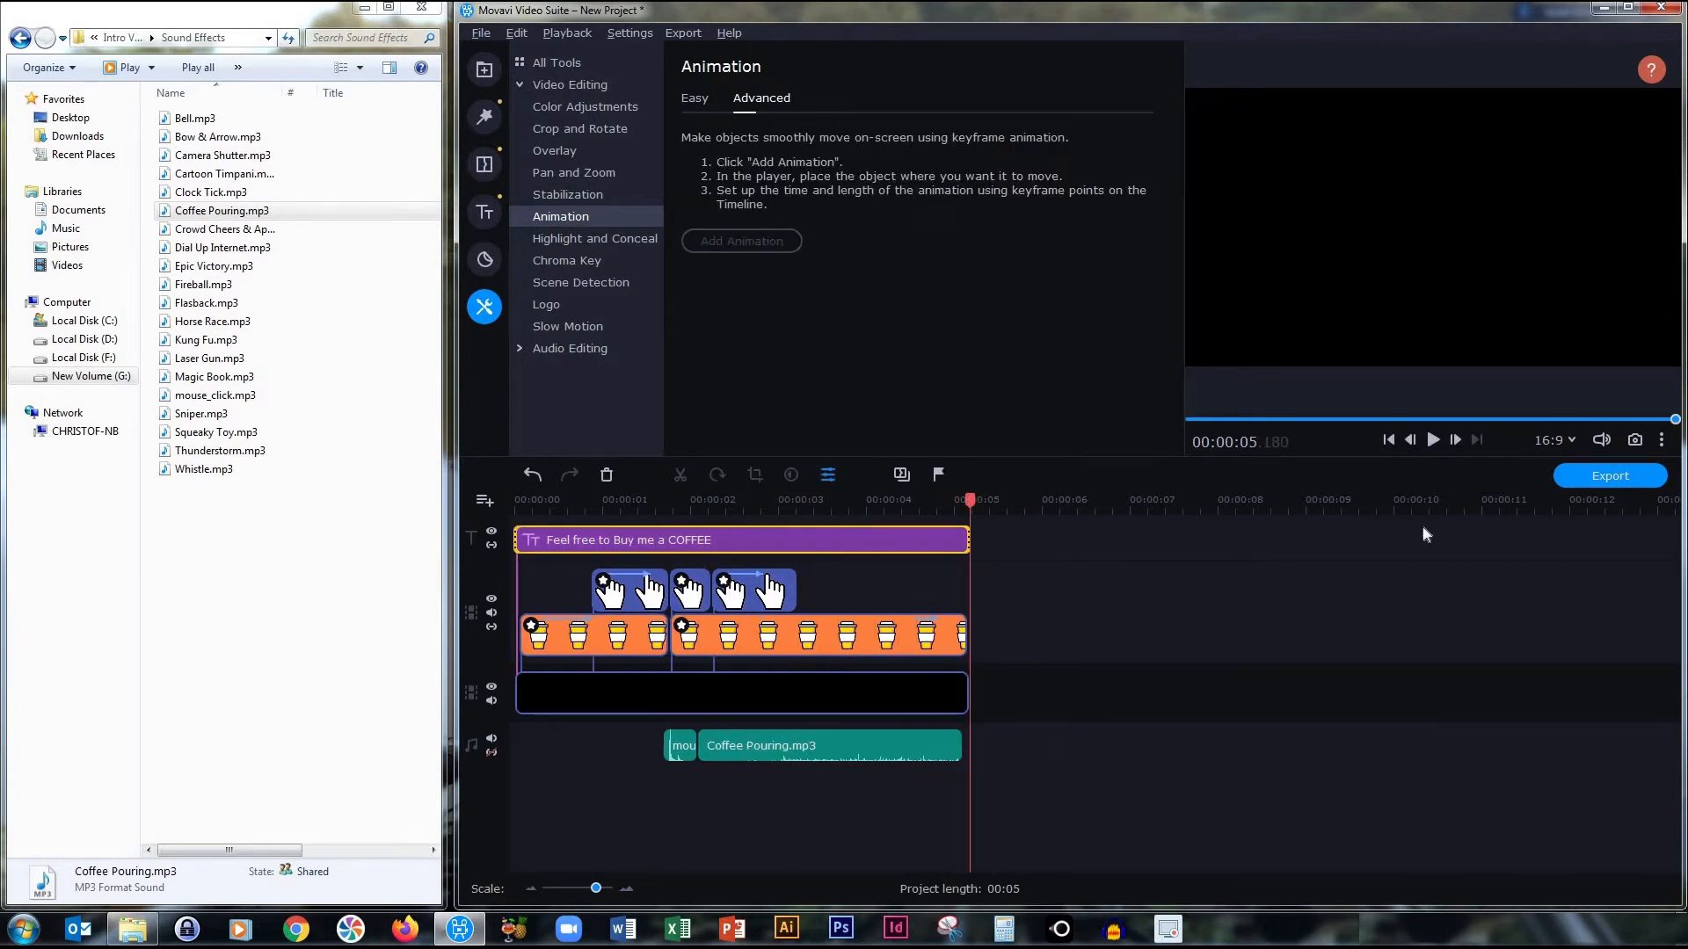
left_click(1058, 654)
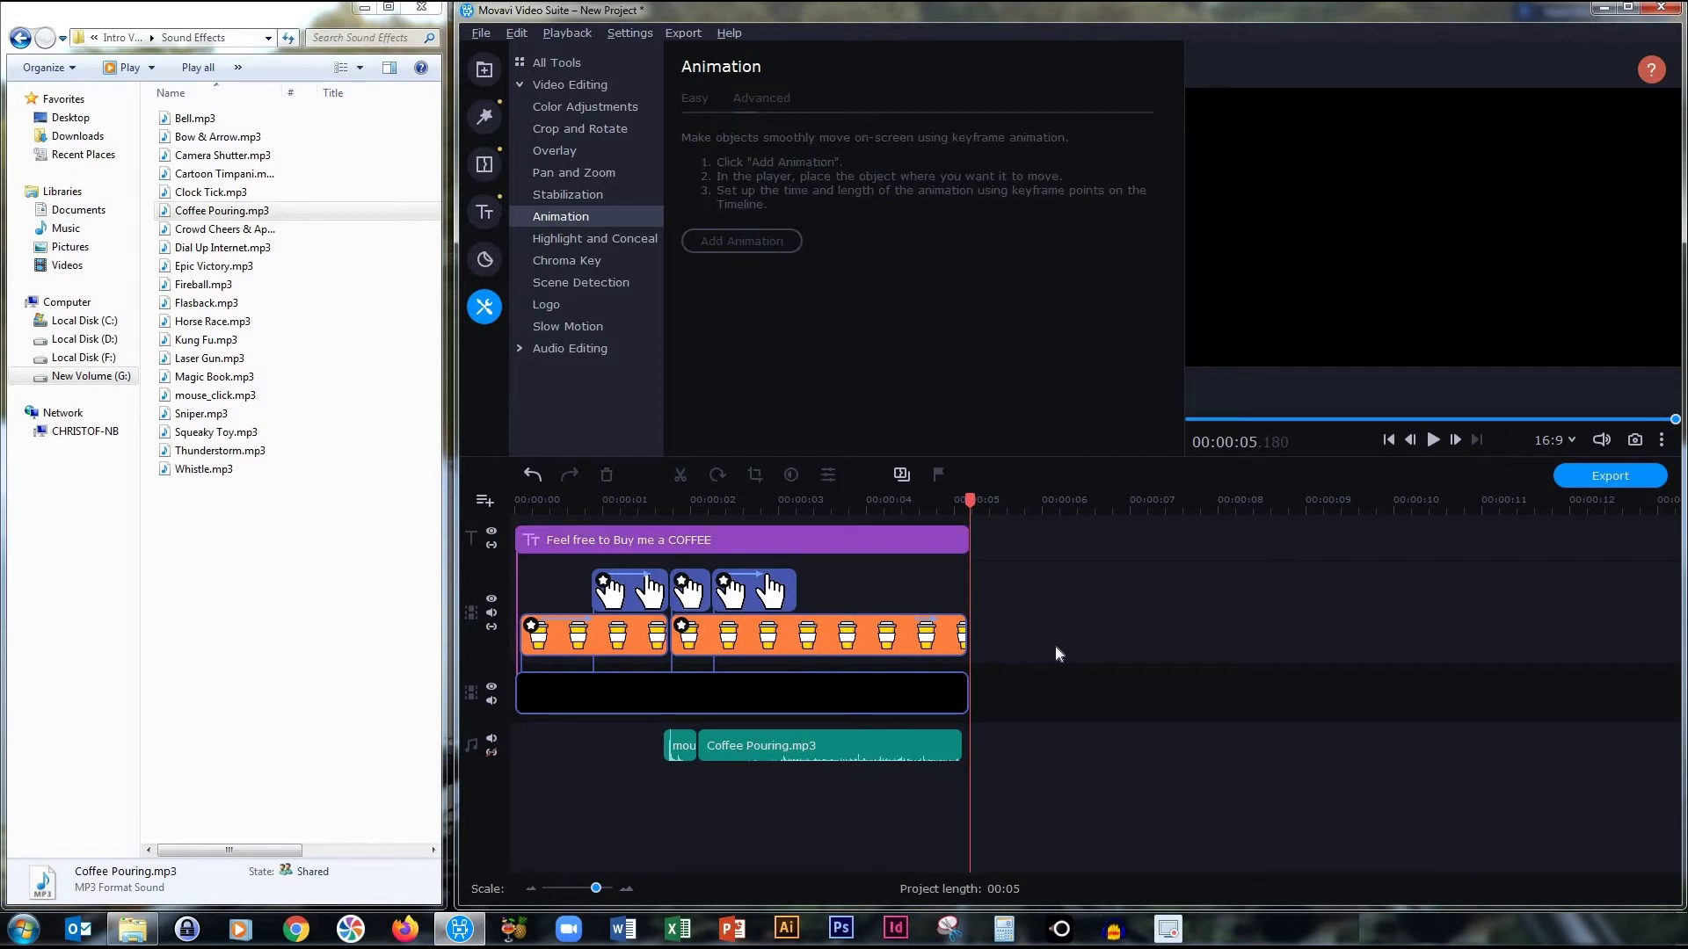
- Copy all clips on the timeline and open the Intro videos collection of the titles
key("ctrl+a")
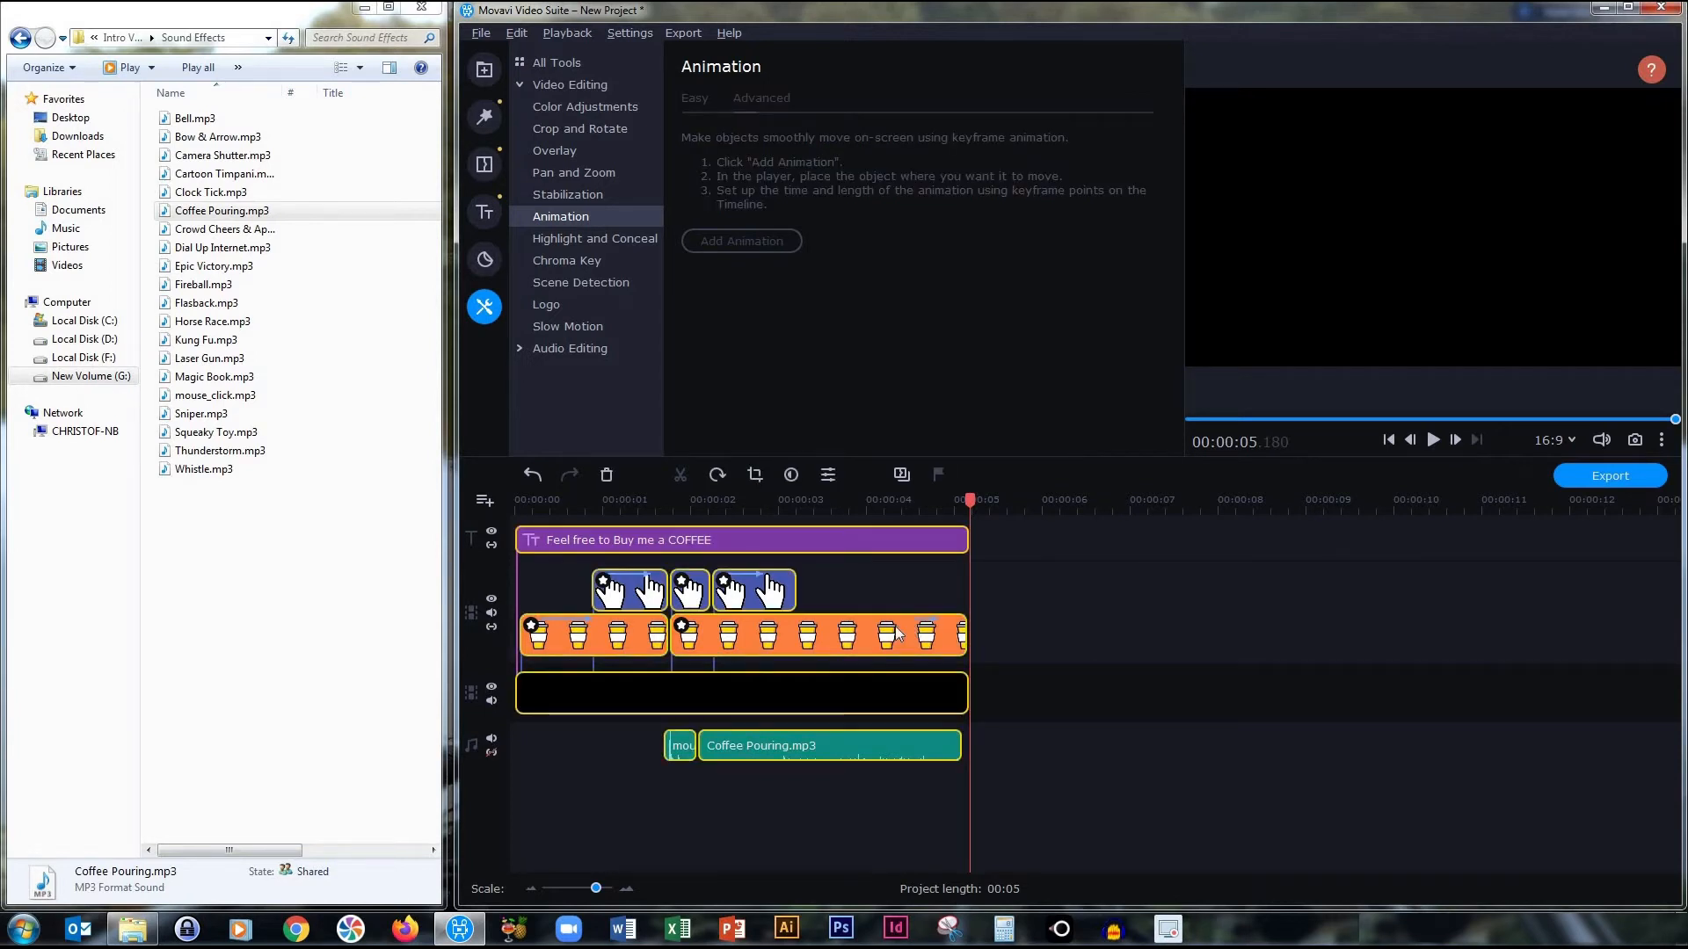
right_click(861, 639)
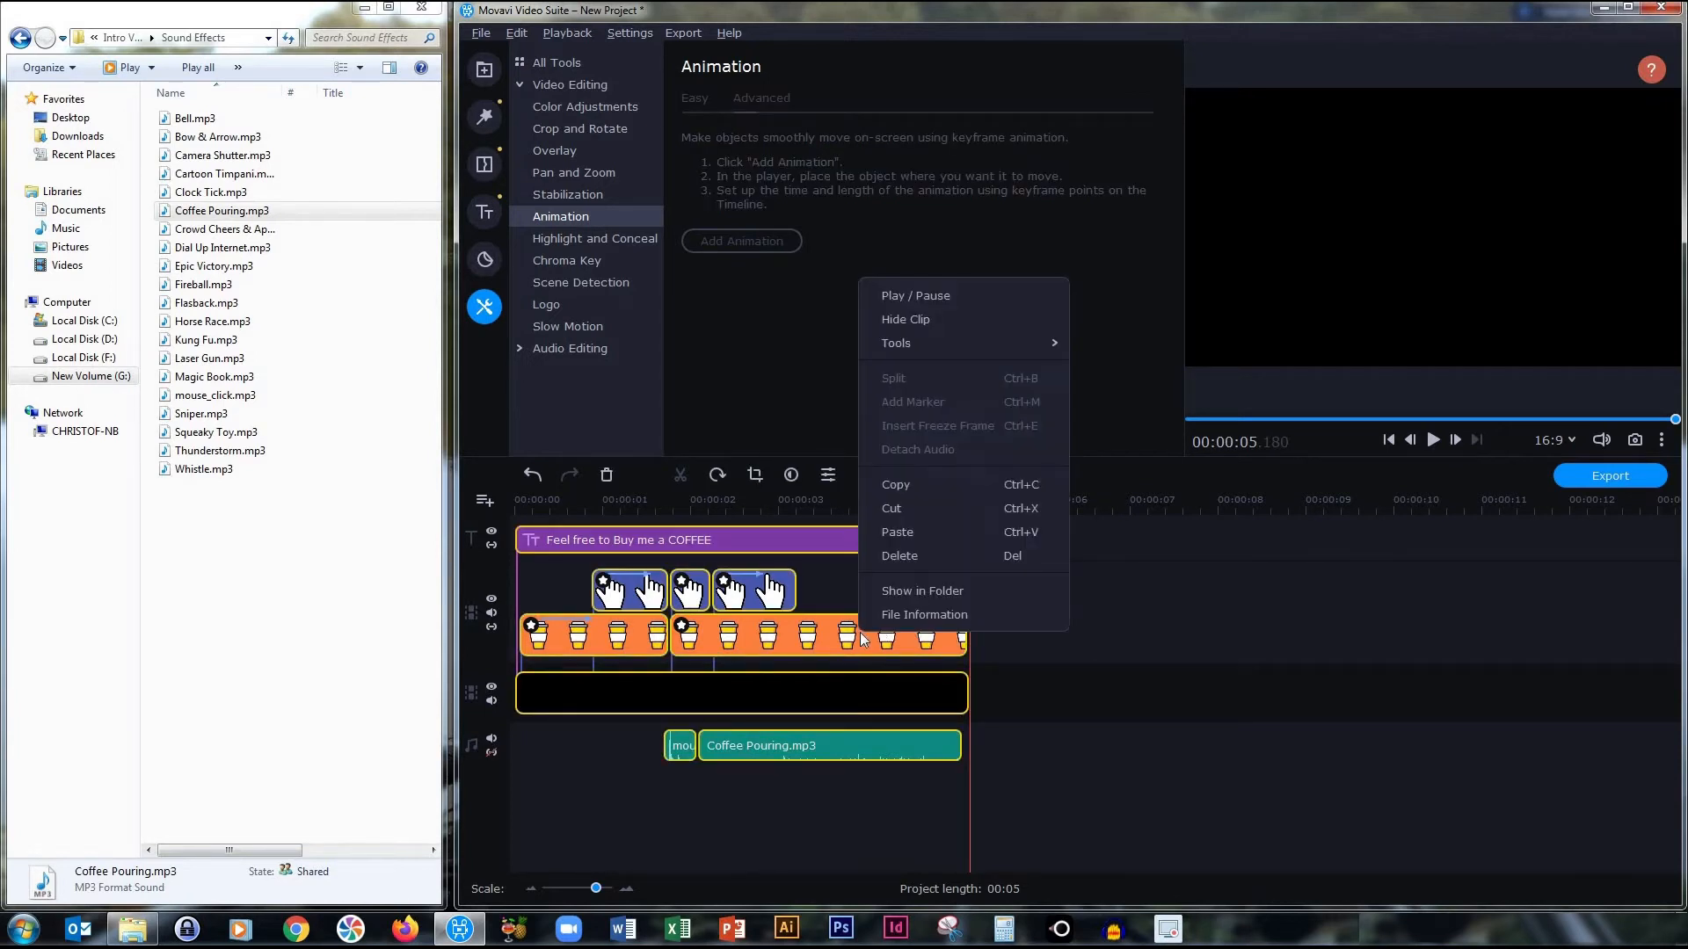
left_click(918, 481)
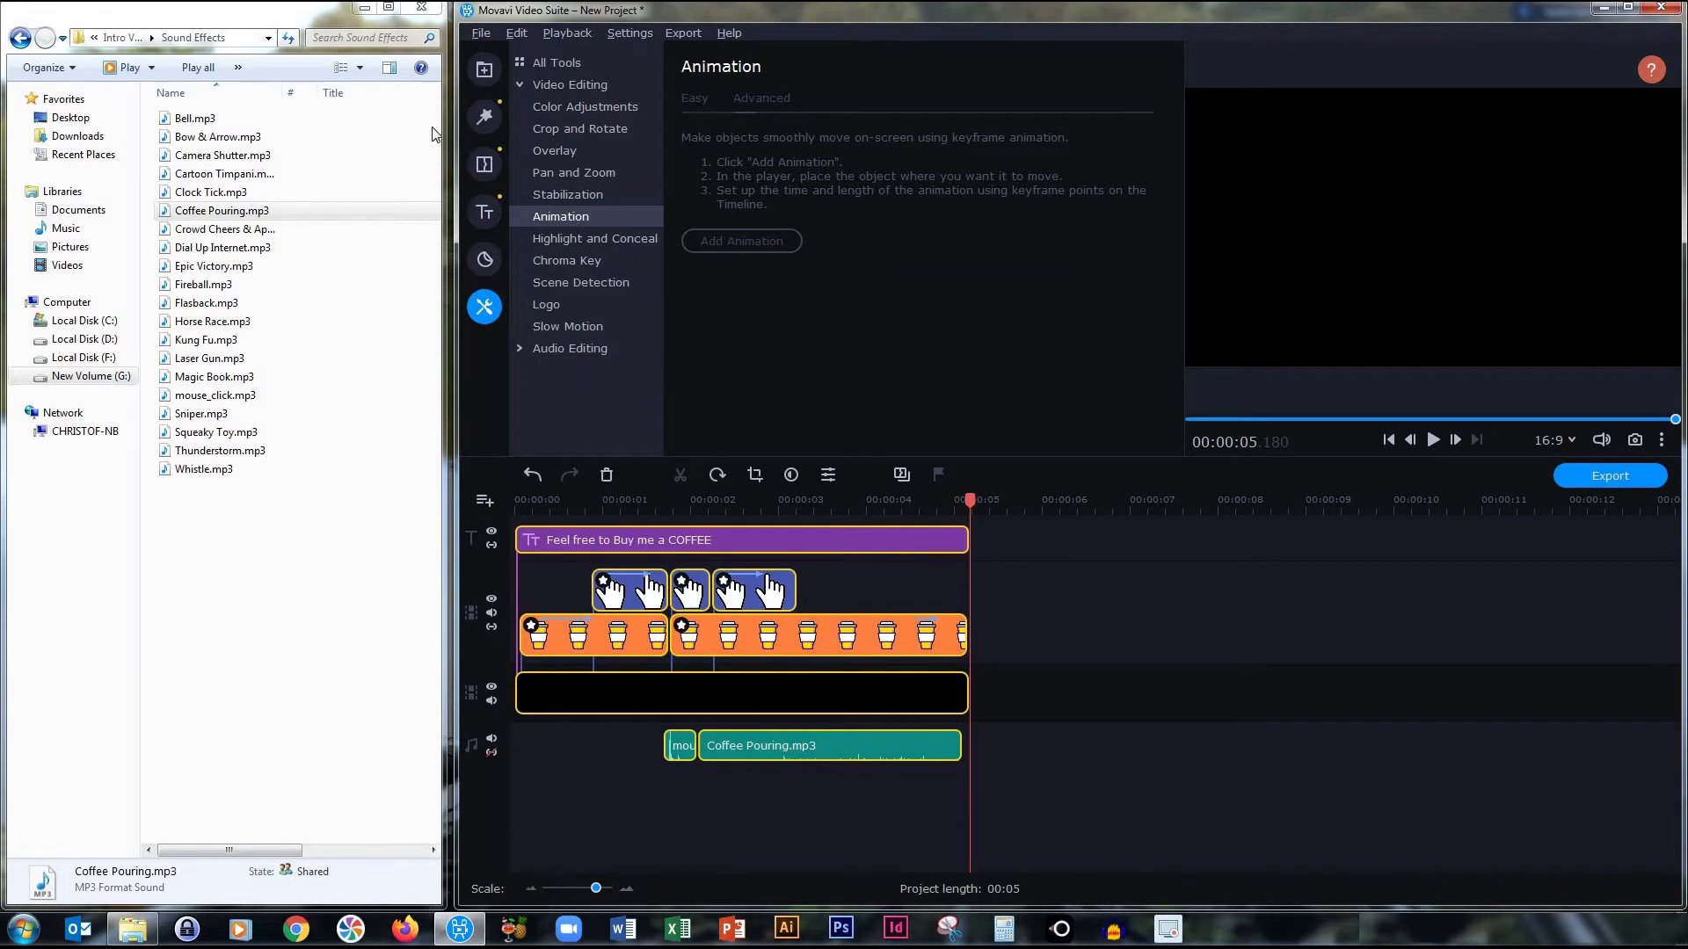
left_click(485, 215)
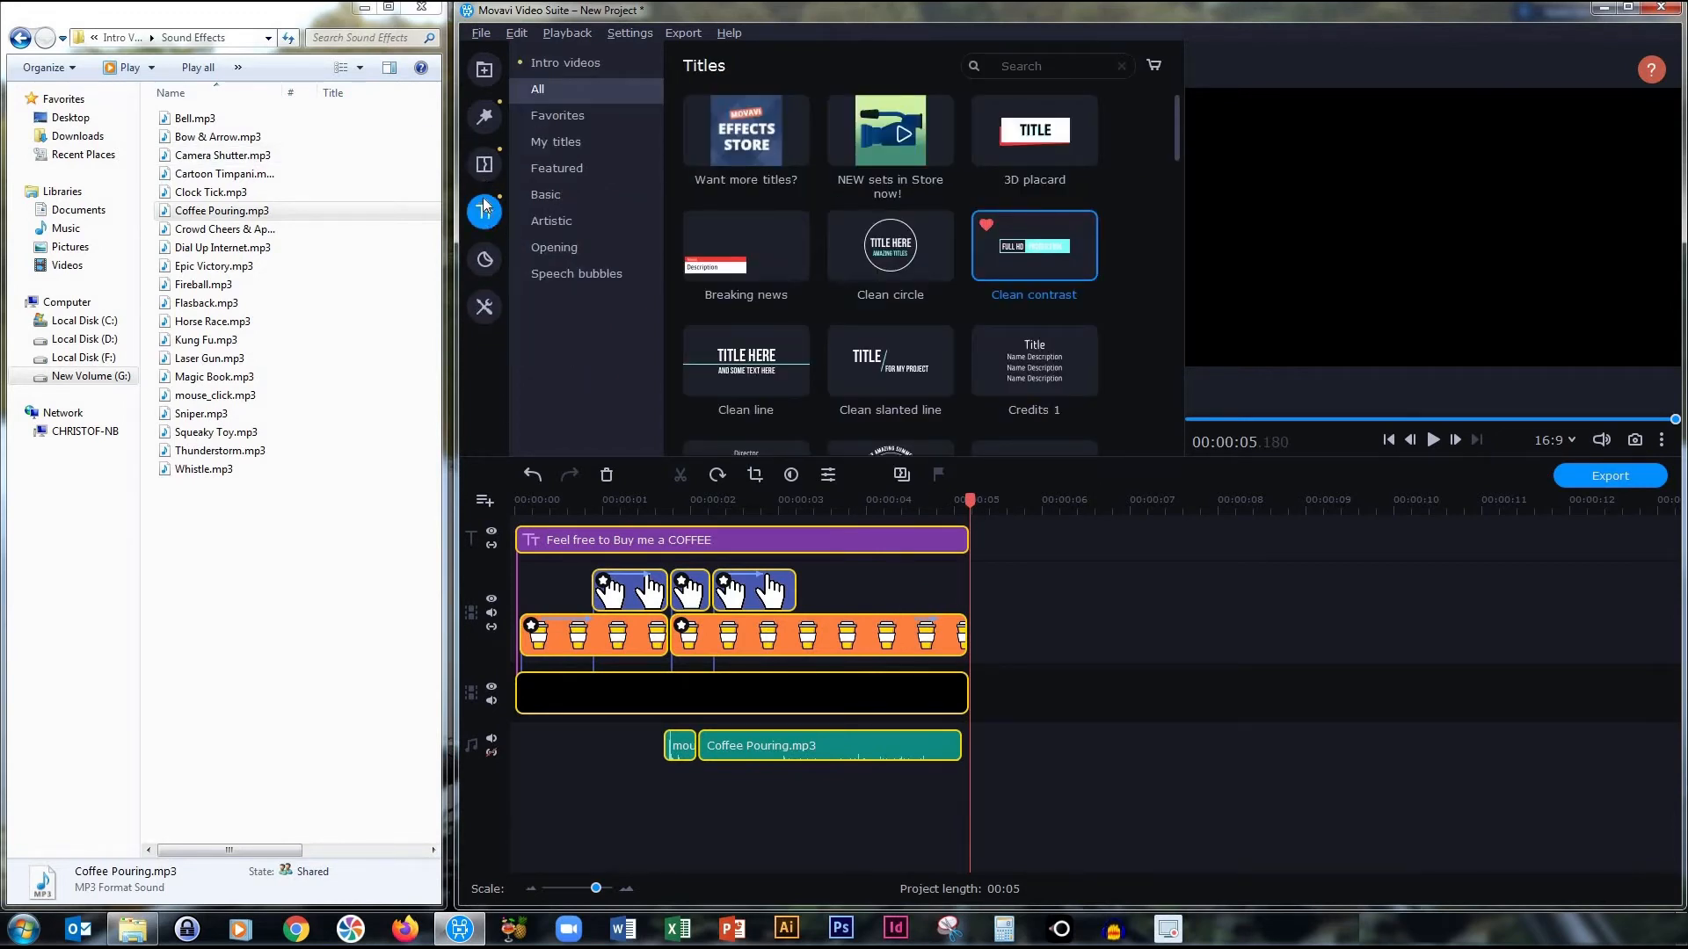
left_click(566, 63)
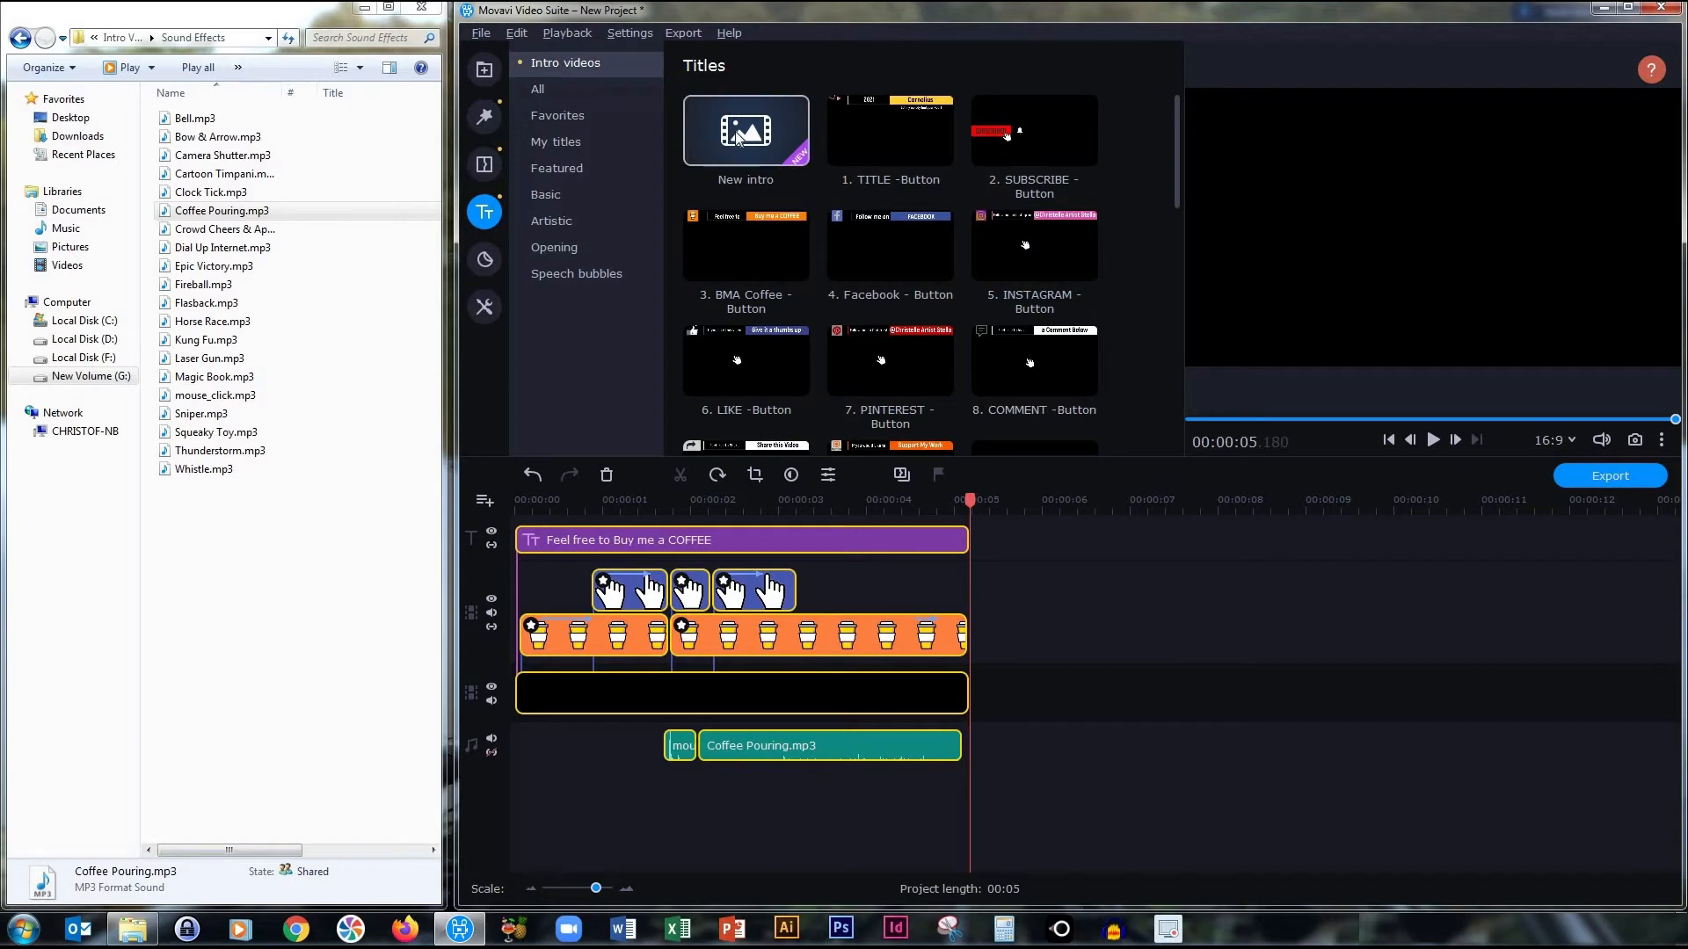
- Add a new intro to the timeline, delete its placeholder clip and paste the copied banner clips into it
left_click_drag(736, 138, 985, 654)
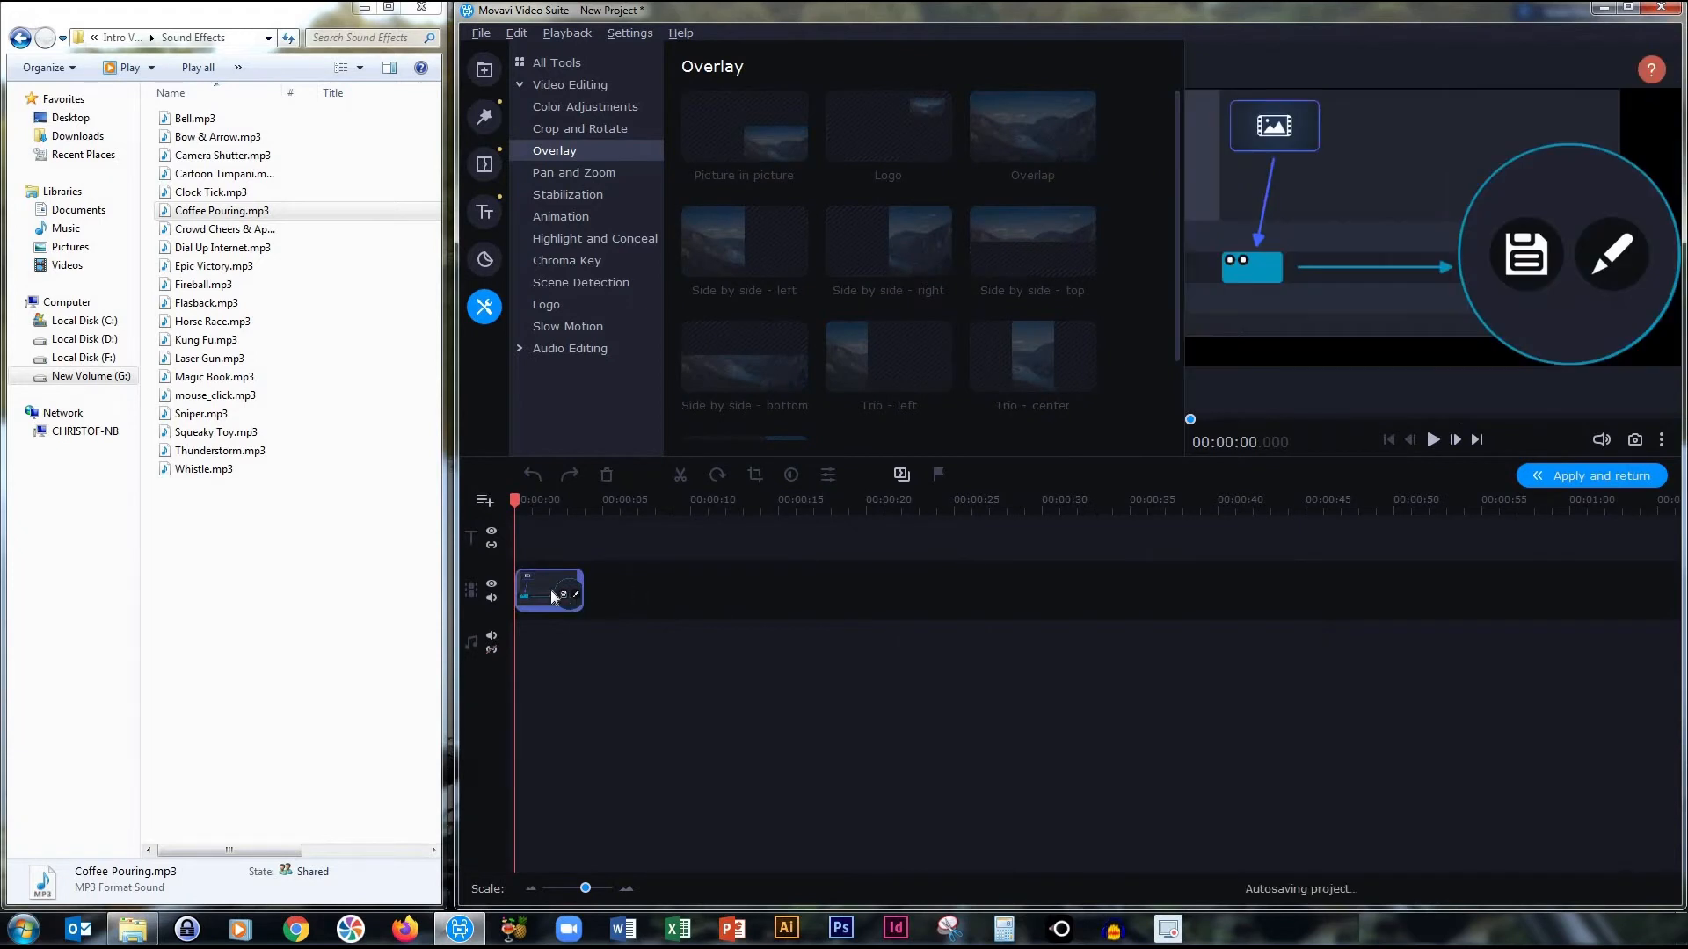
right_click(550, 593)
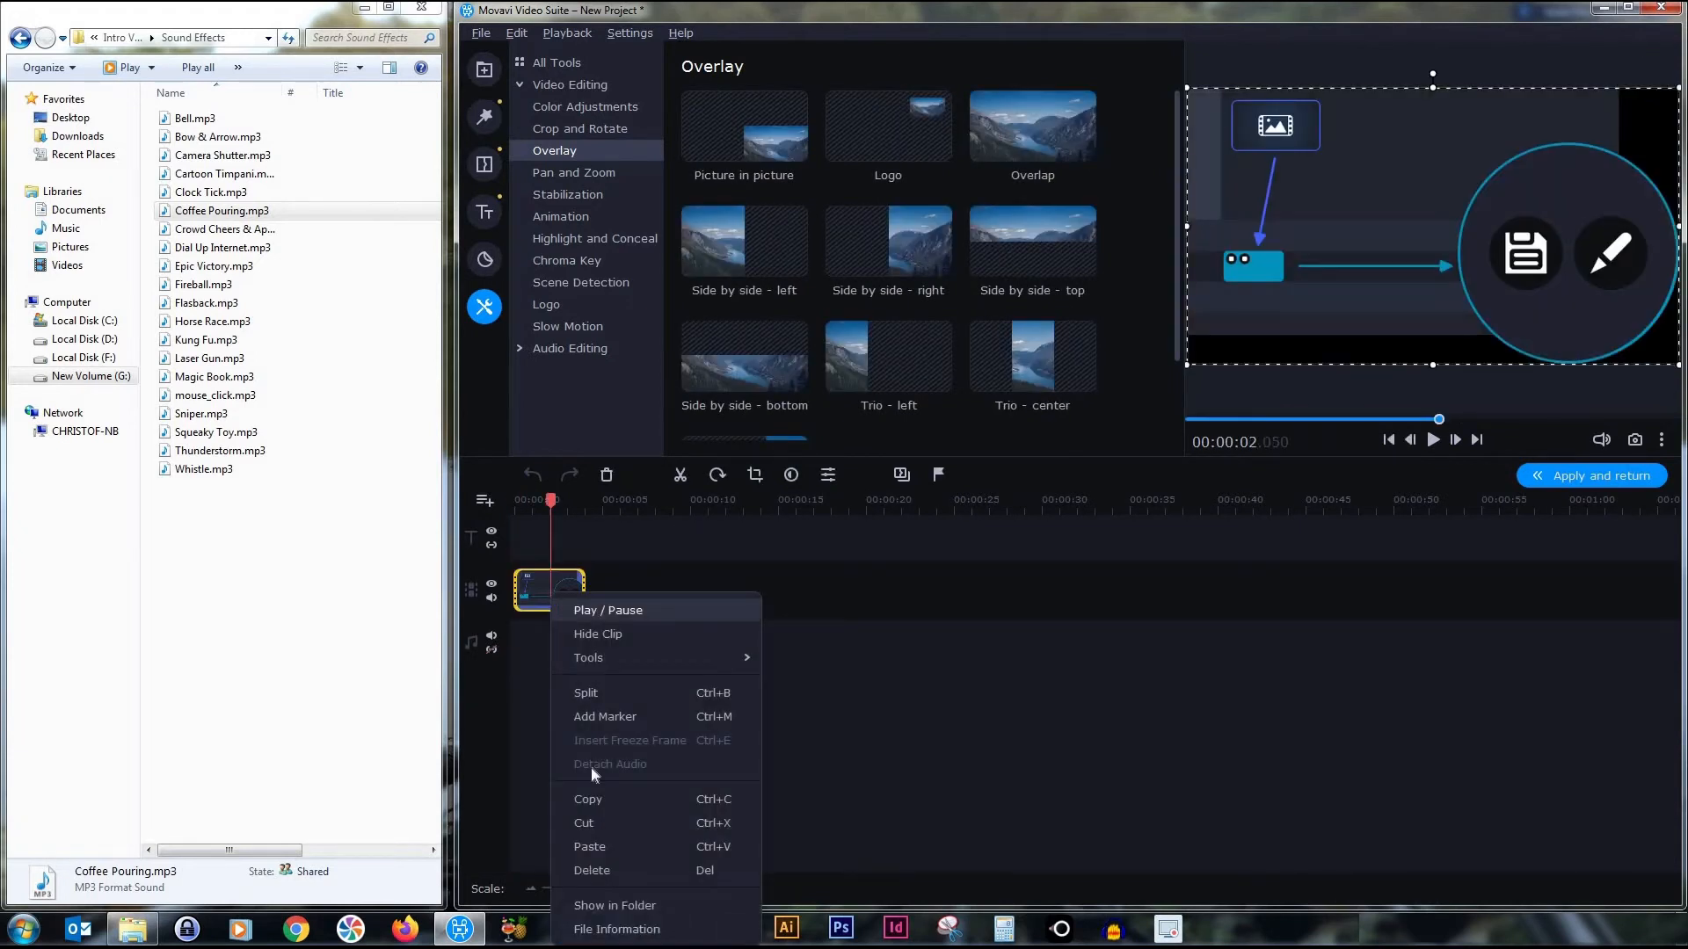
left_click(591, 870)
right_click(566, 604)
left_click(617, 682)
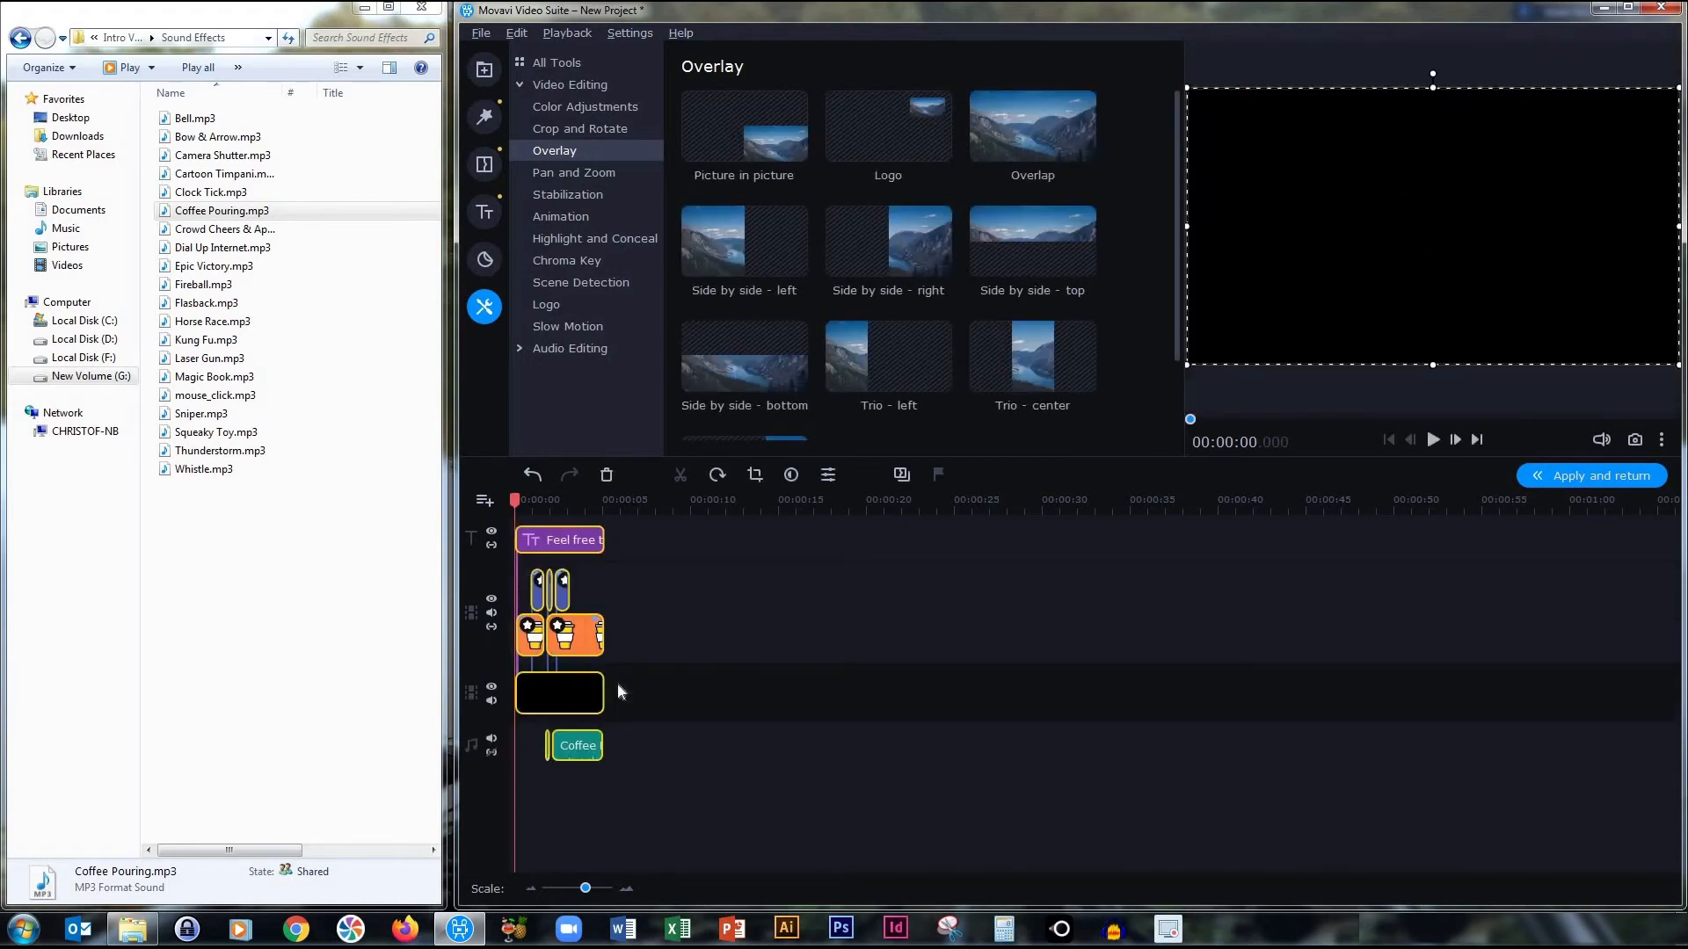
- Apply the intro edits and save the intro as "3. BMA Coffee - Button", replacing the existing one of that name
left_click(1561, 478)
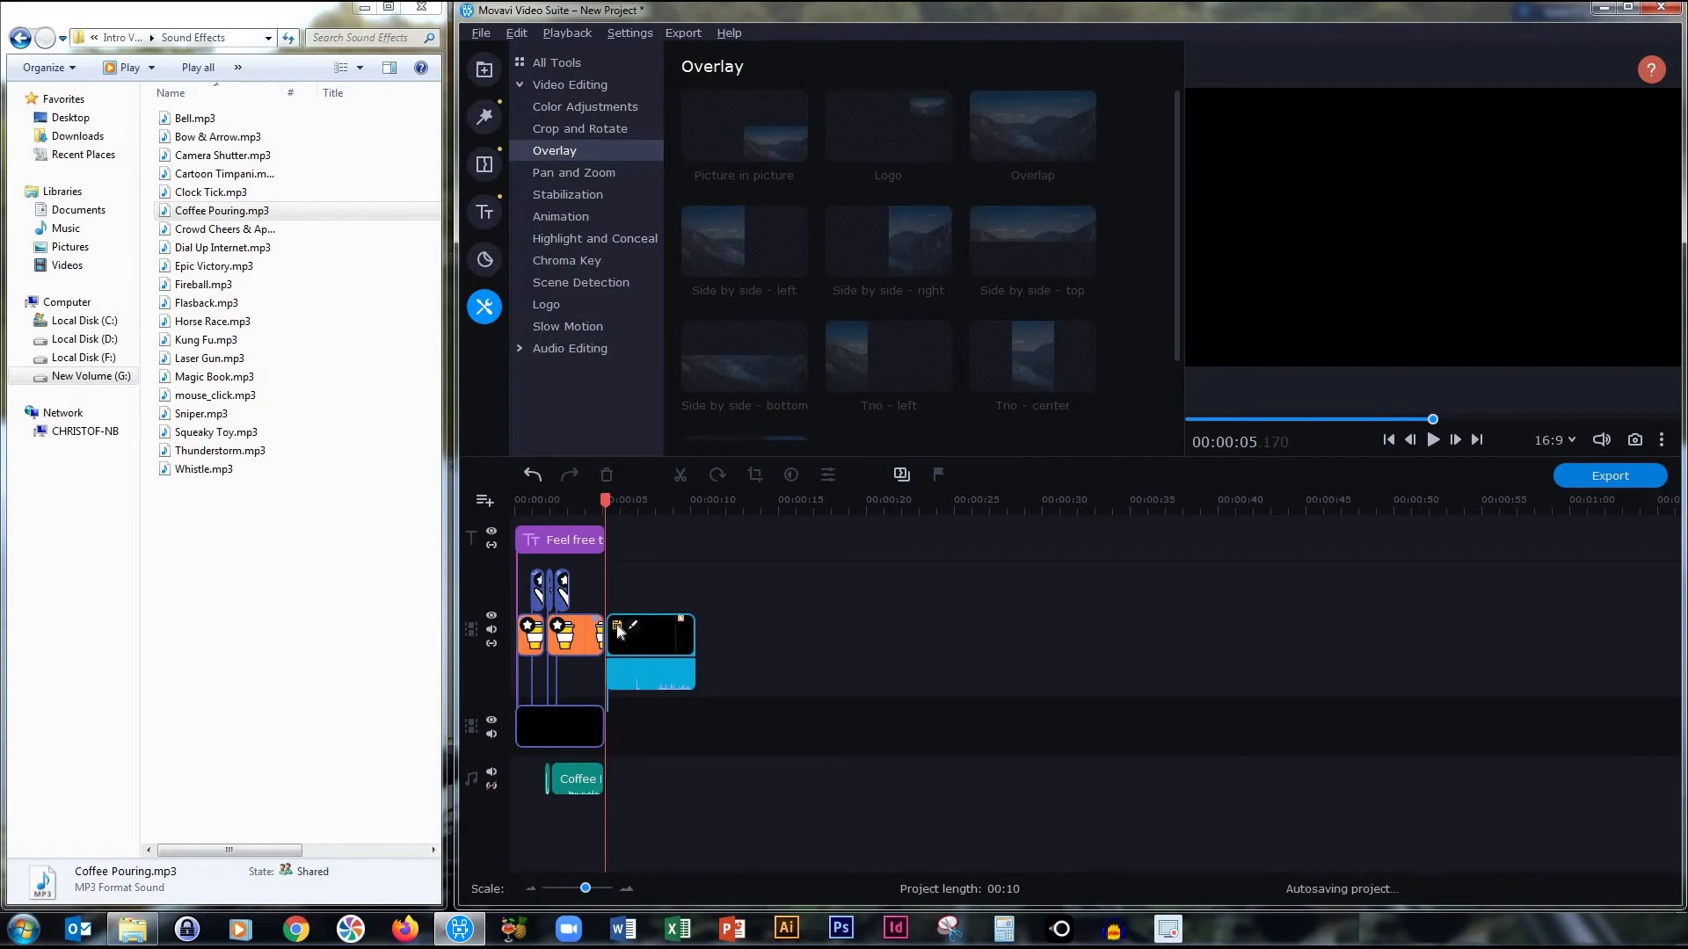
type("3. BMA Coffee - Button")
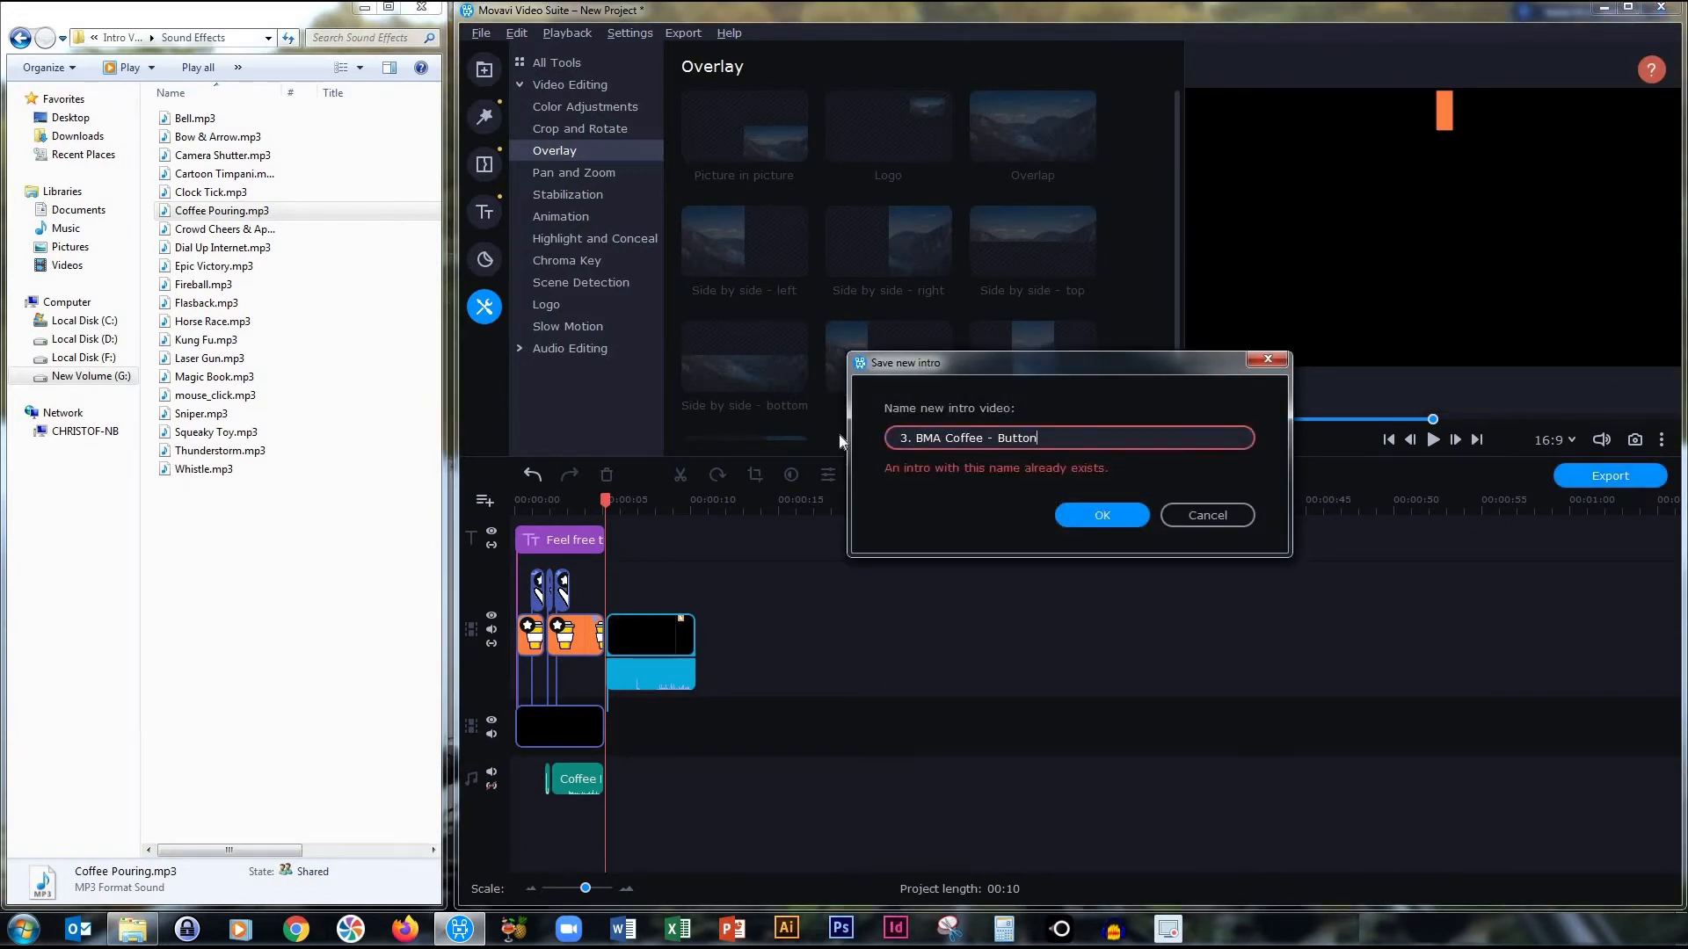
left_click(1075, 517)
left_click(1105, 497)
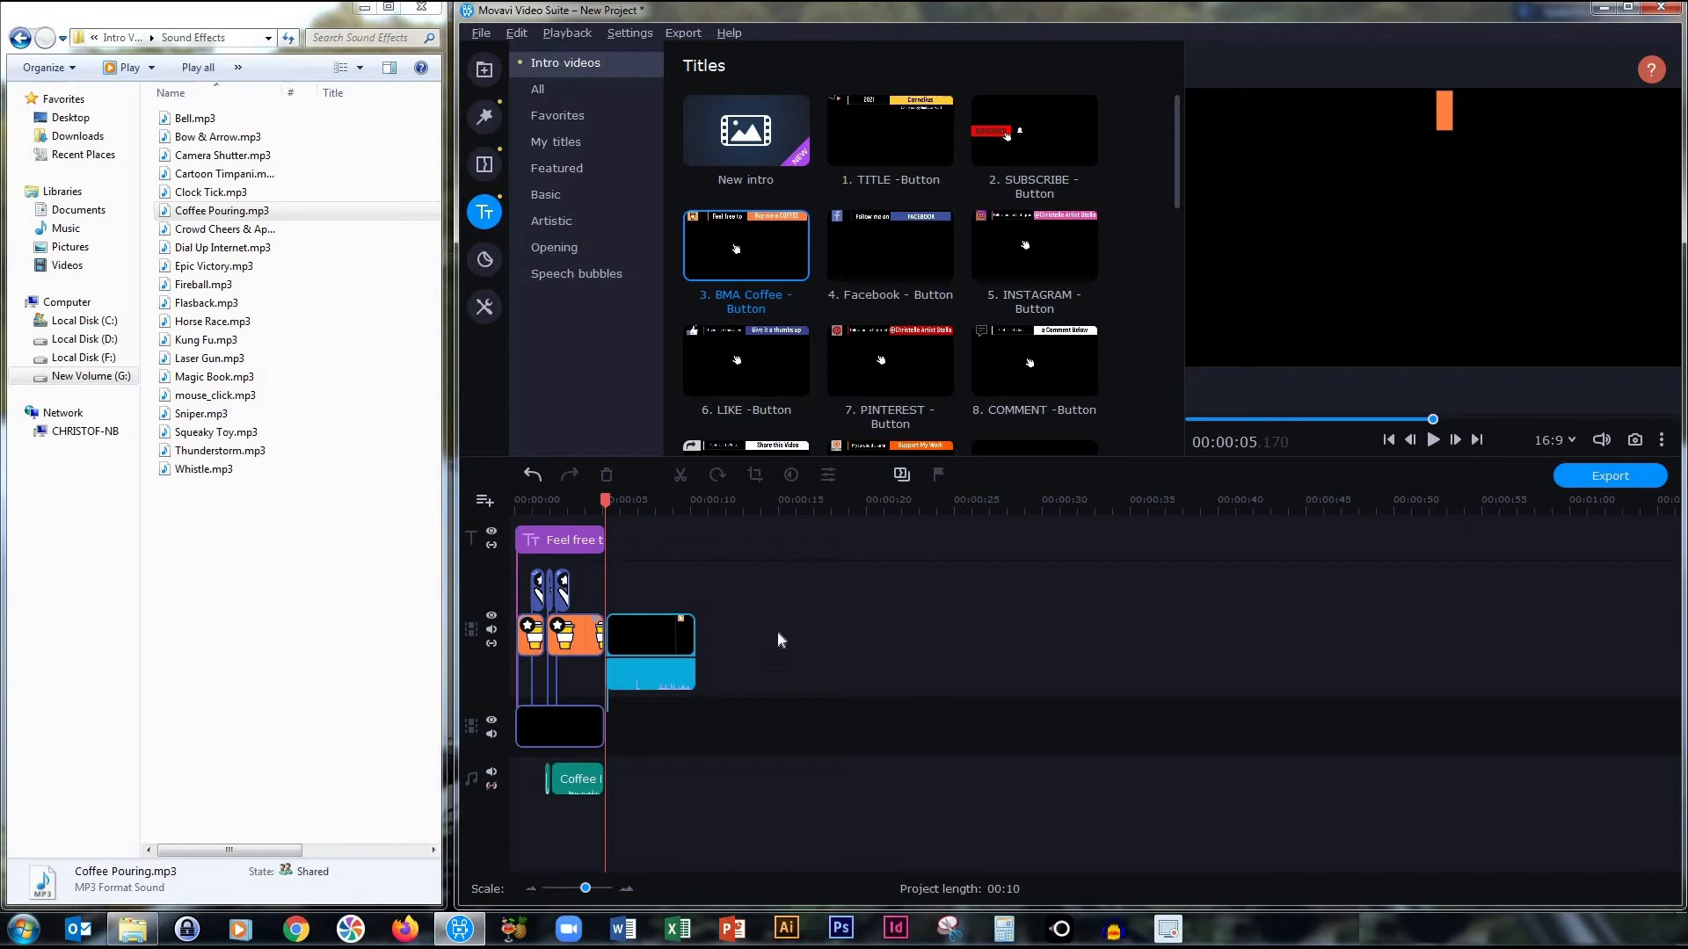
- Clear the main timeline, add the saved "3. BMA Coffee - Button" intro to it and open that intro for editing
key("ctrl+a")
key("Delete")
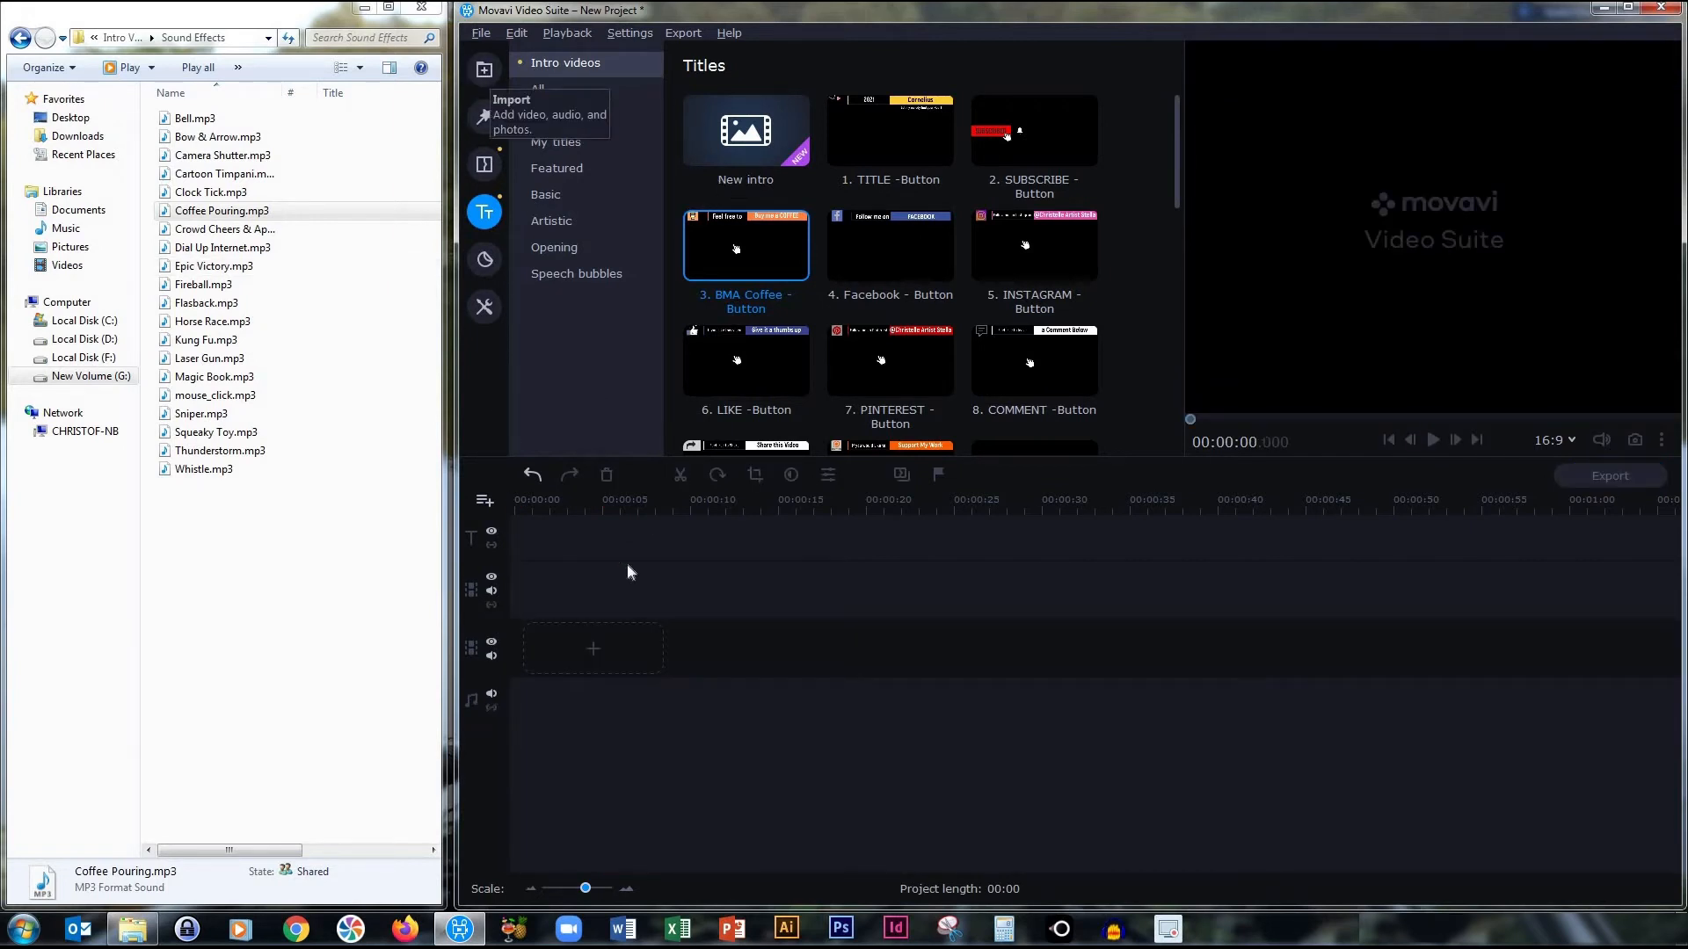
left_click_drag(745, 229, 541, 641)
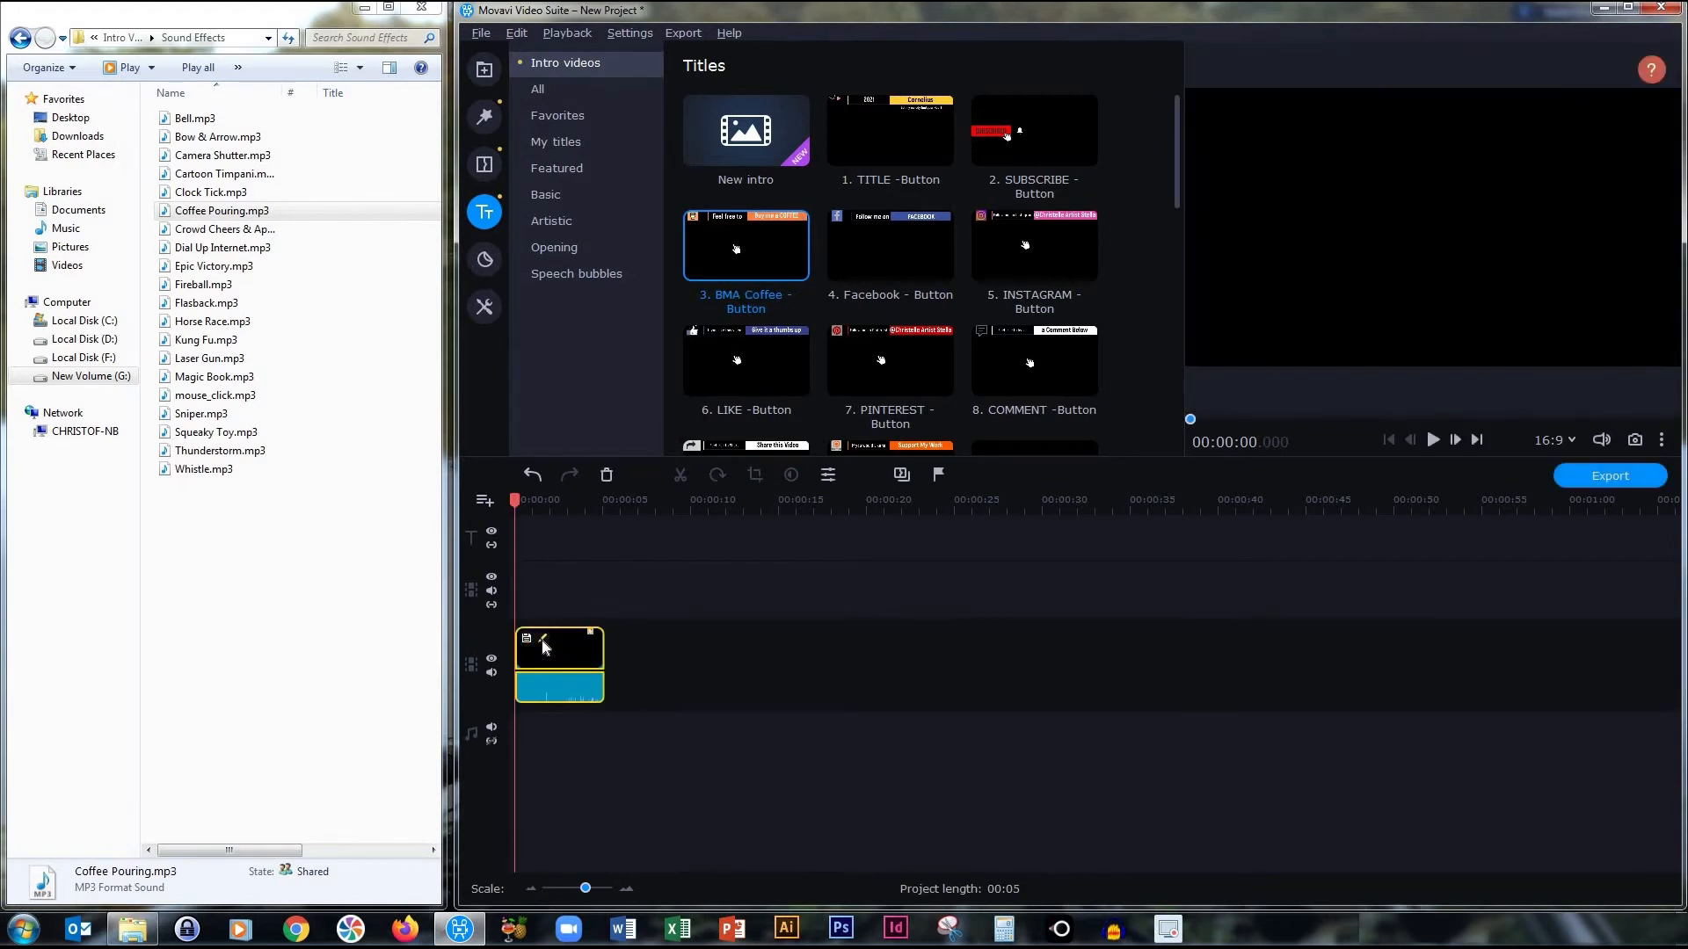
left_click(542, 641)
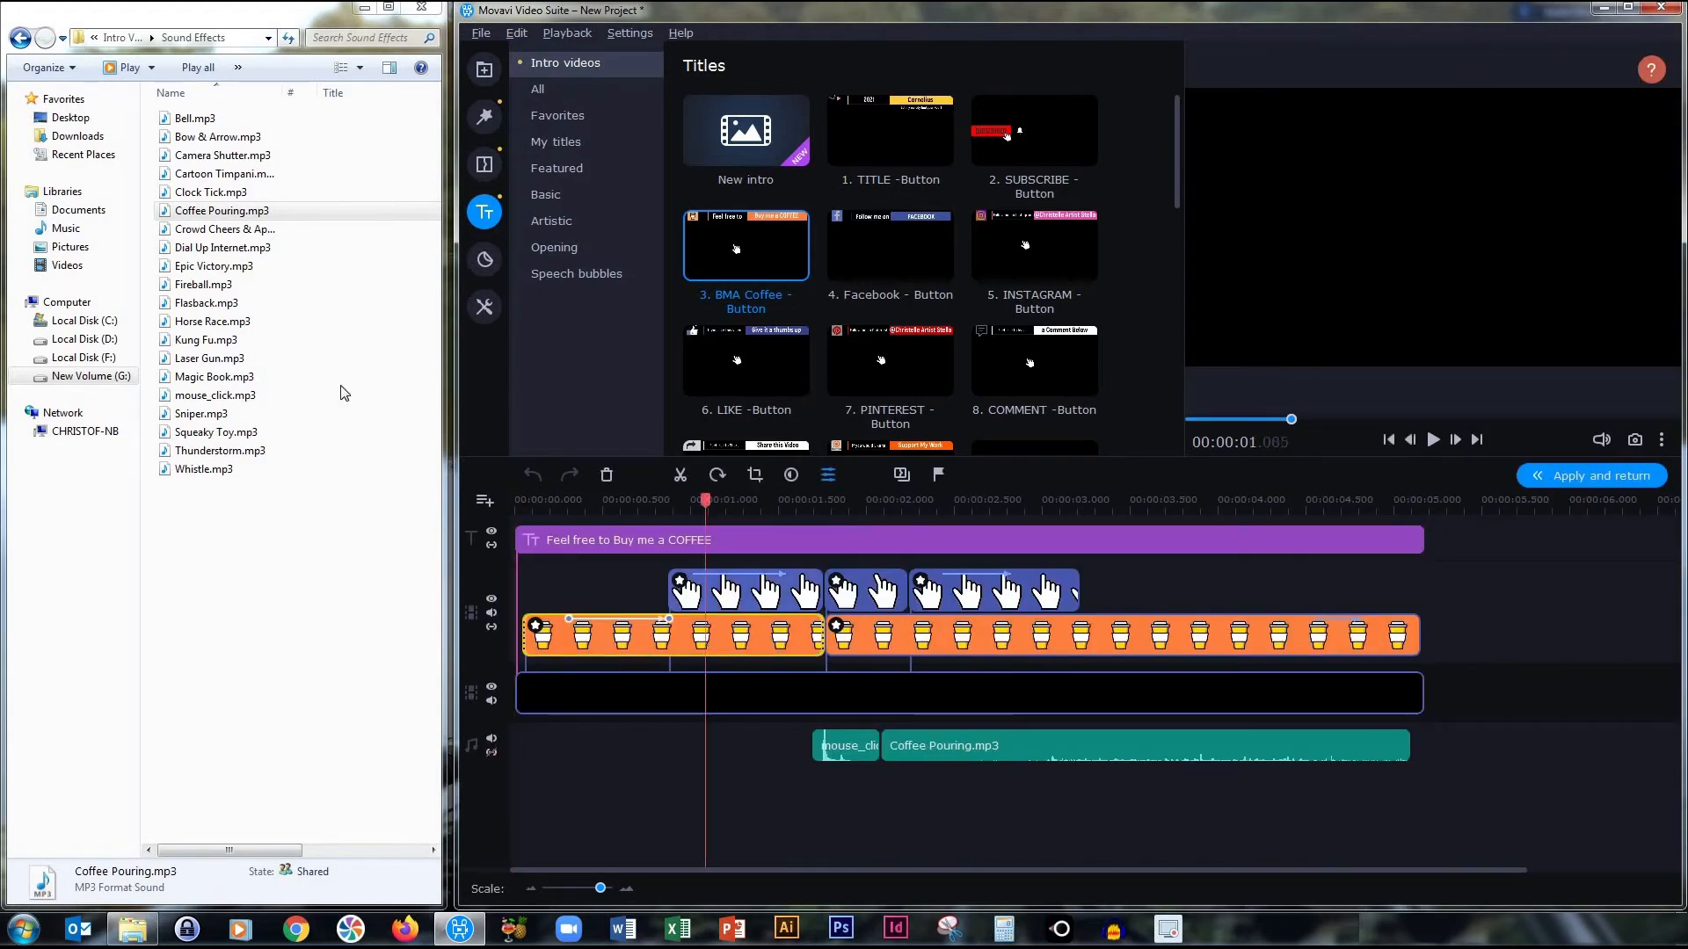
- Add Facebook.png from the Pictures folder to a new overlay track between the hand clips and the coffee clips
left_click(298, 573)
key("BackSpace")
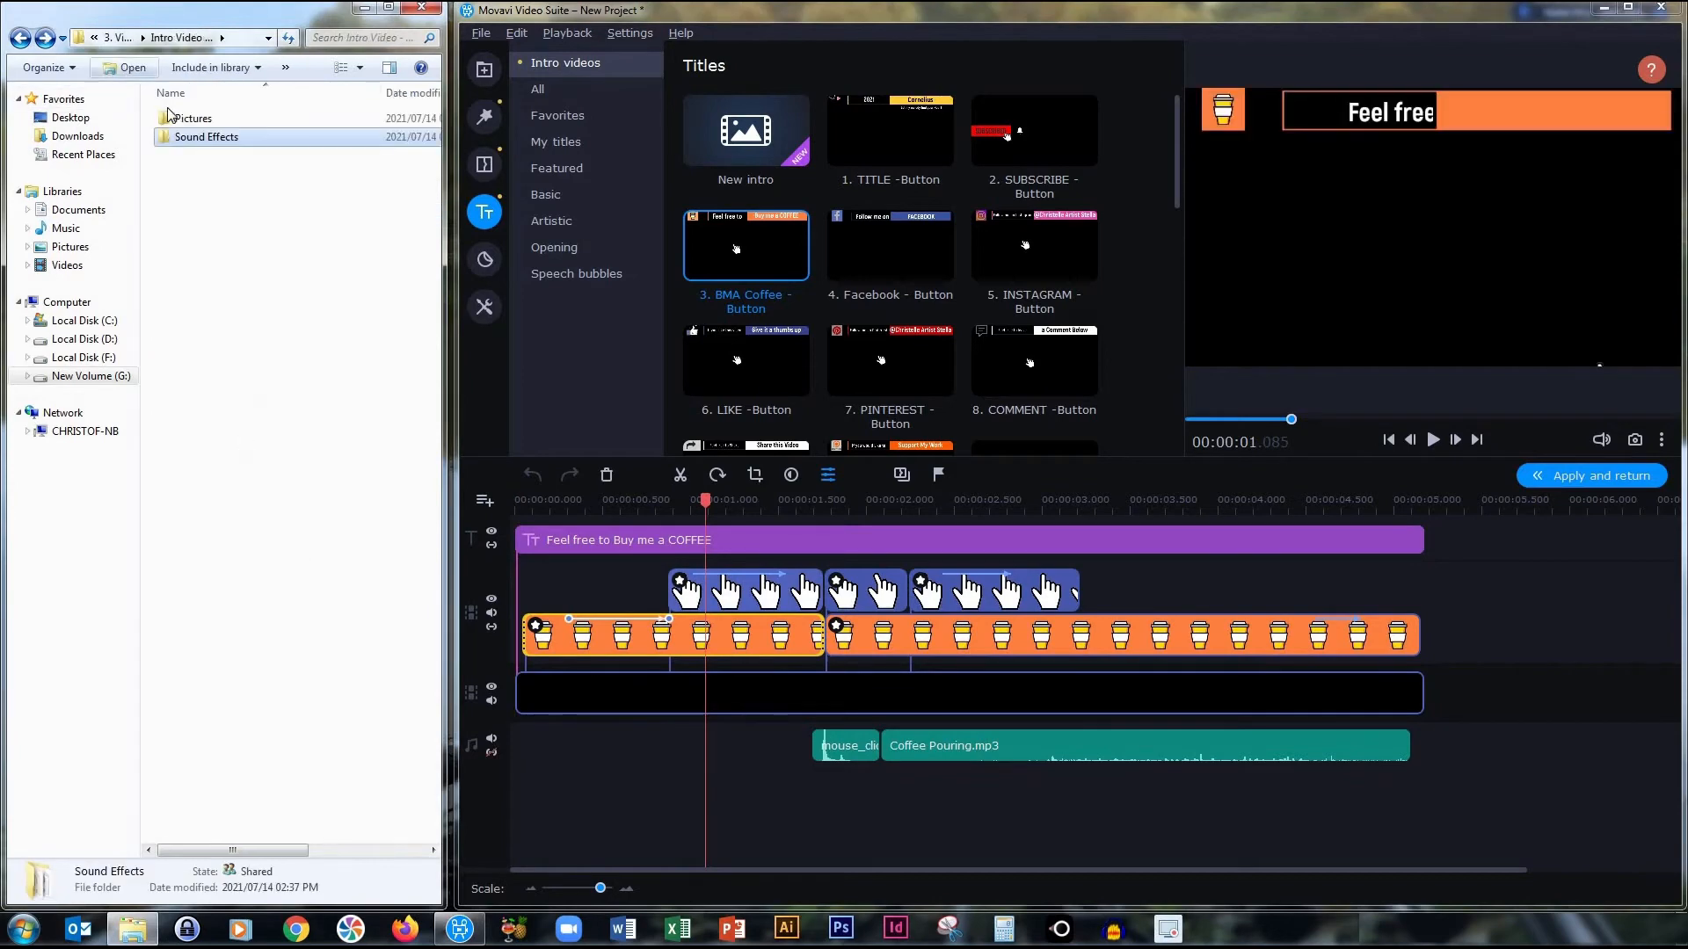
double_click(179, 125)
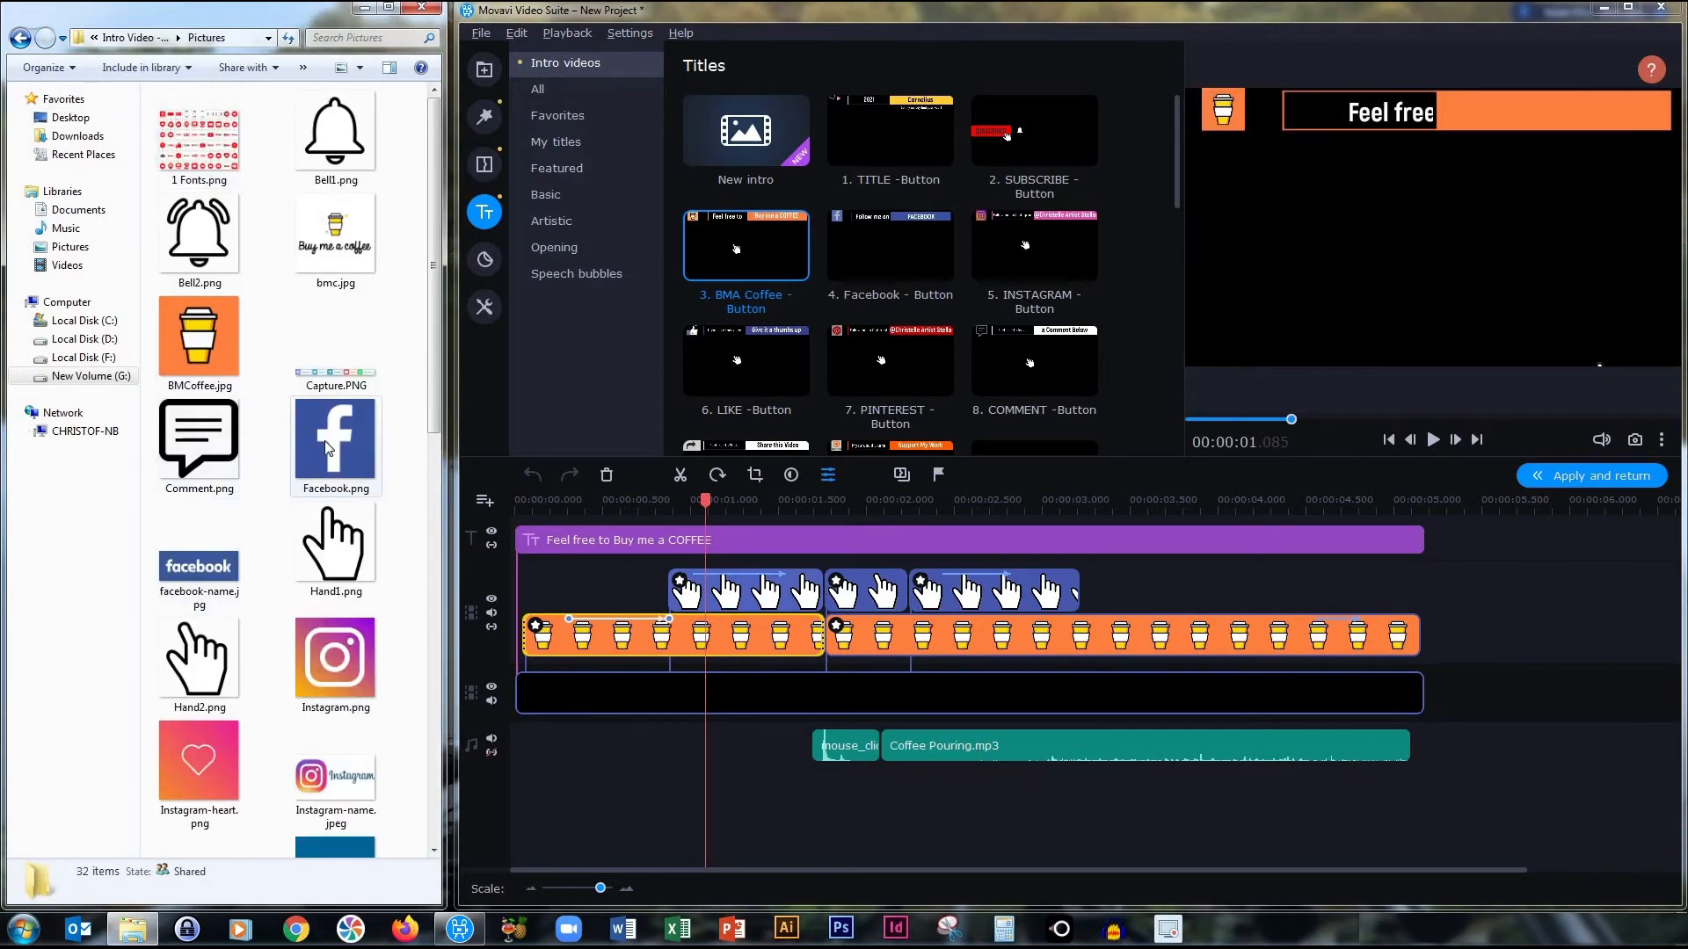
left_click(378, 478)
left_click_drag(378, 478, 734, 634)
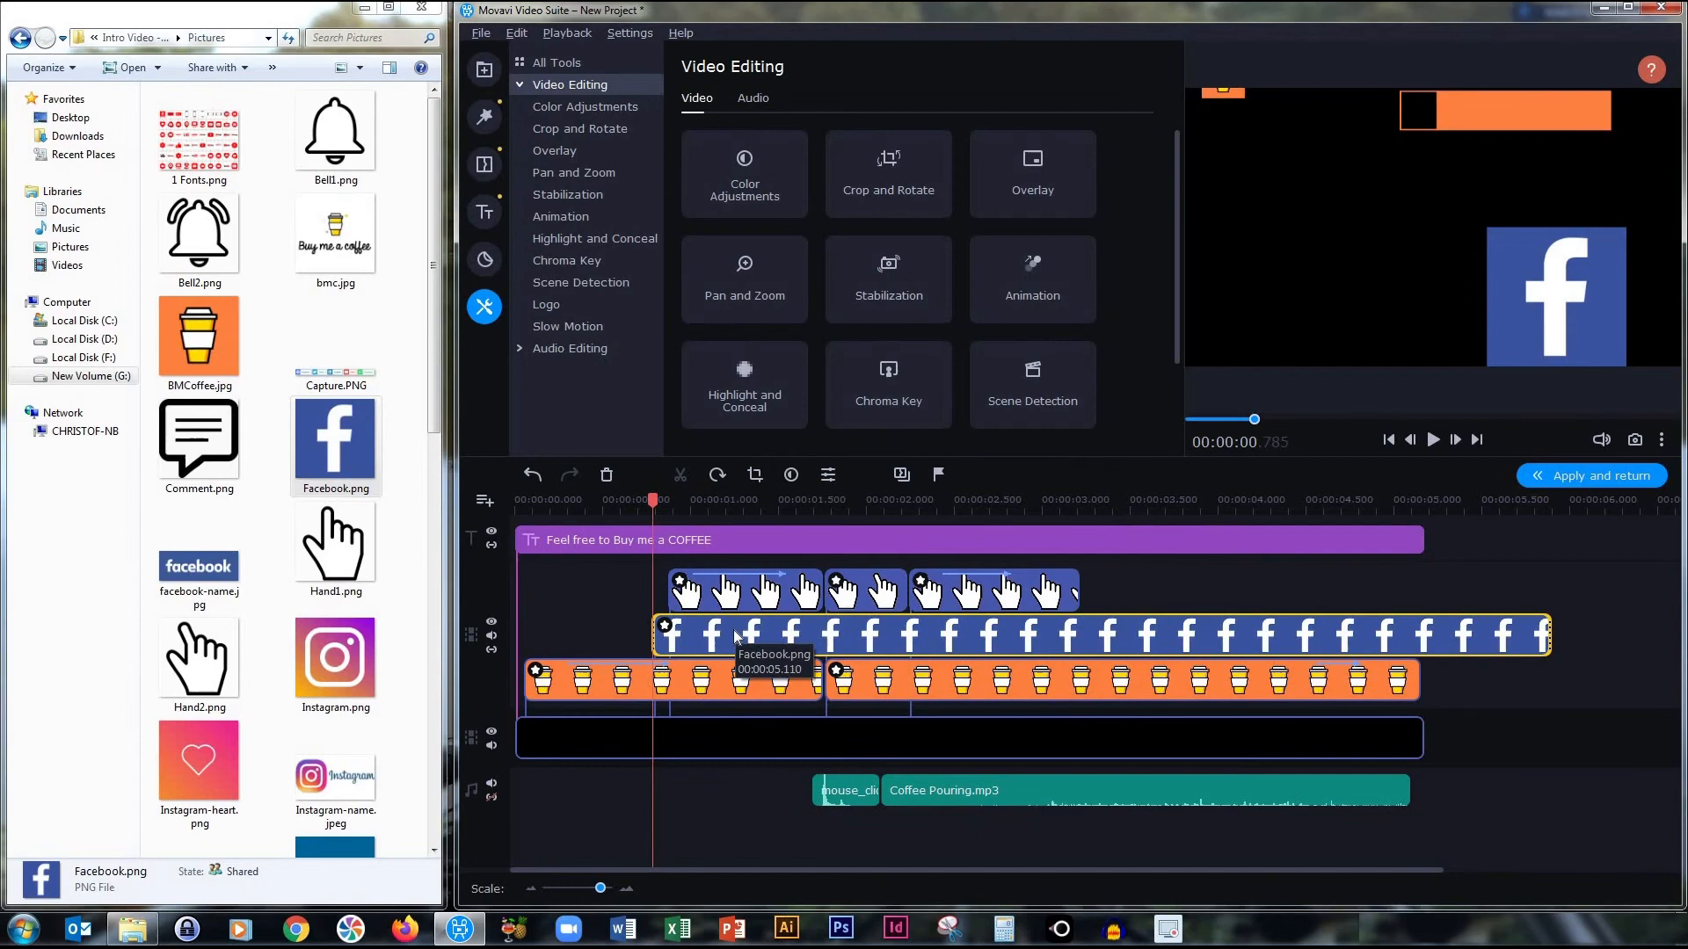
- Place the Facebook logo as picture in picture exactly over the coffee logo and align its clip with the coffee clips
double_click(736, 636)
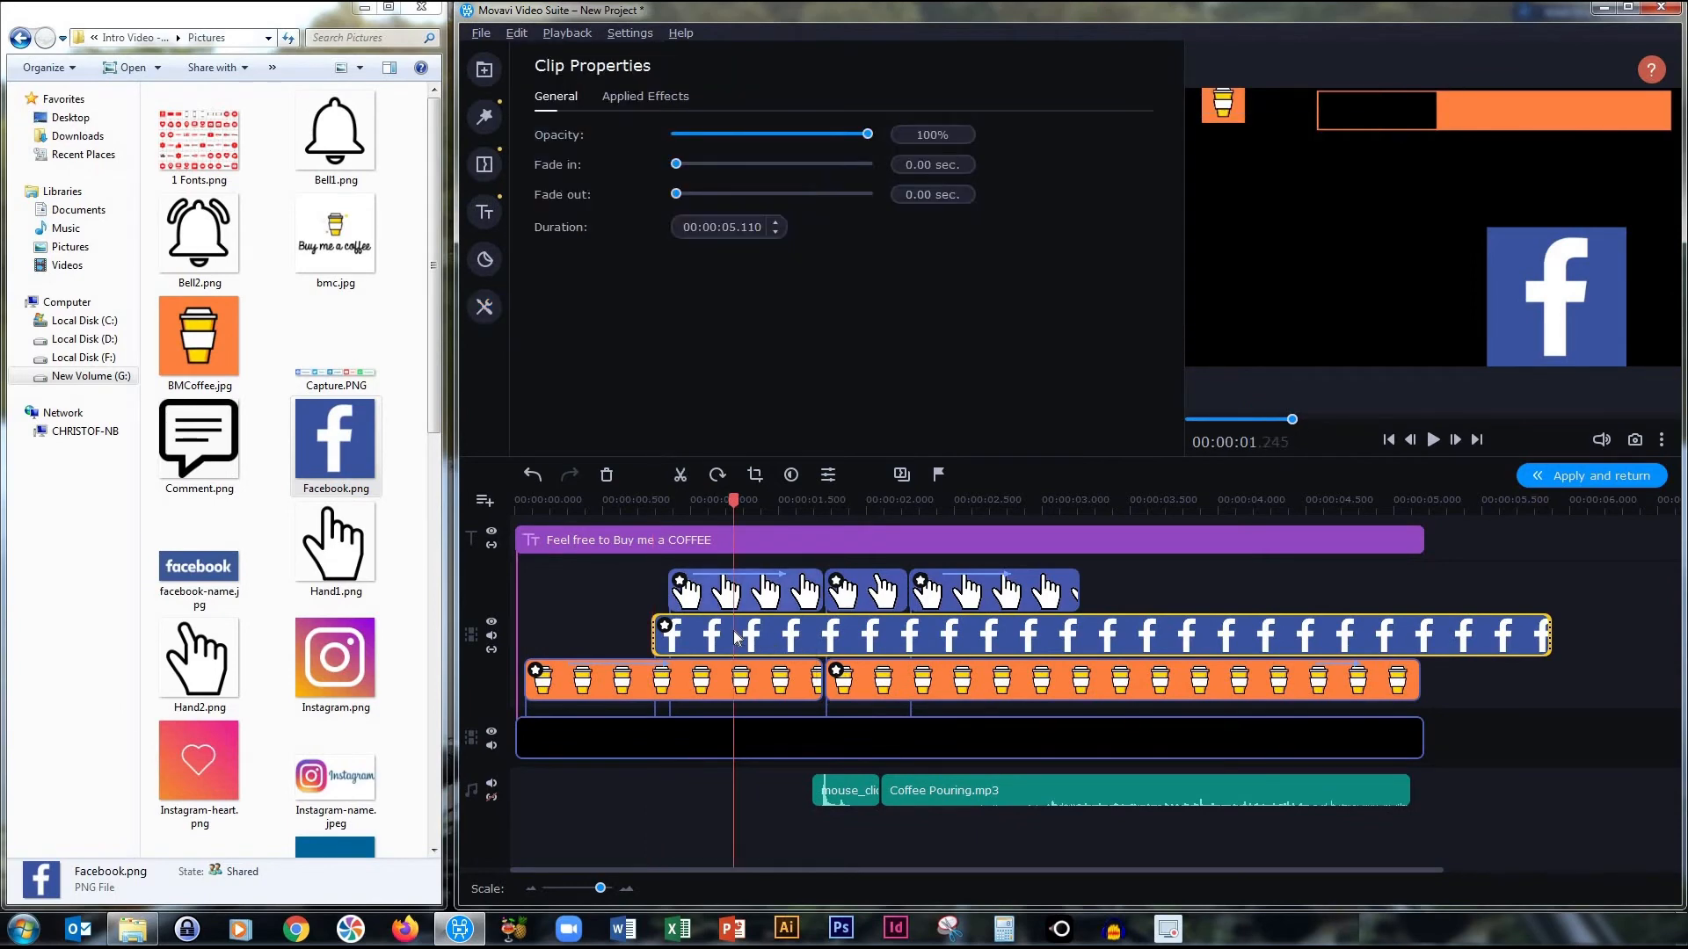
left_click_drag(735, 637, 765, 636)
left_click(572, 151)
left_click(766, 146)
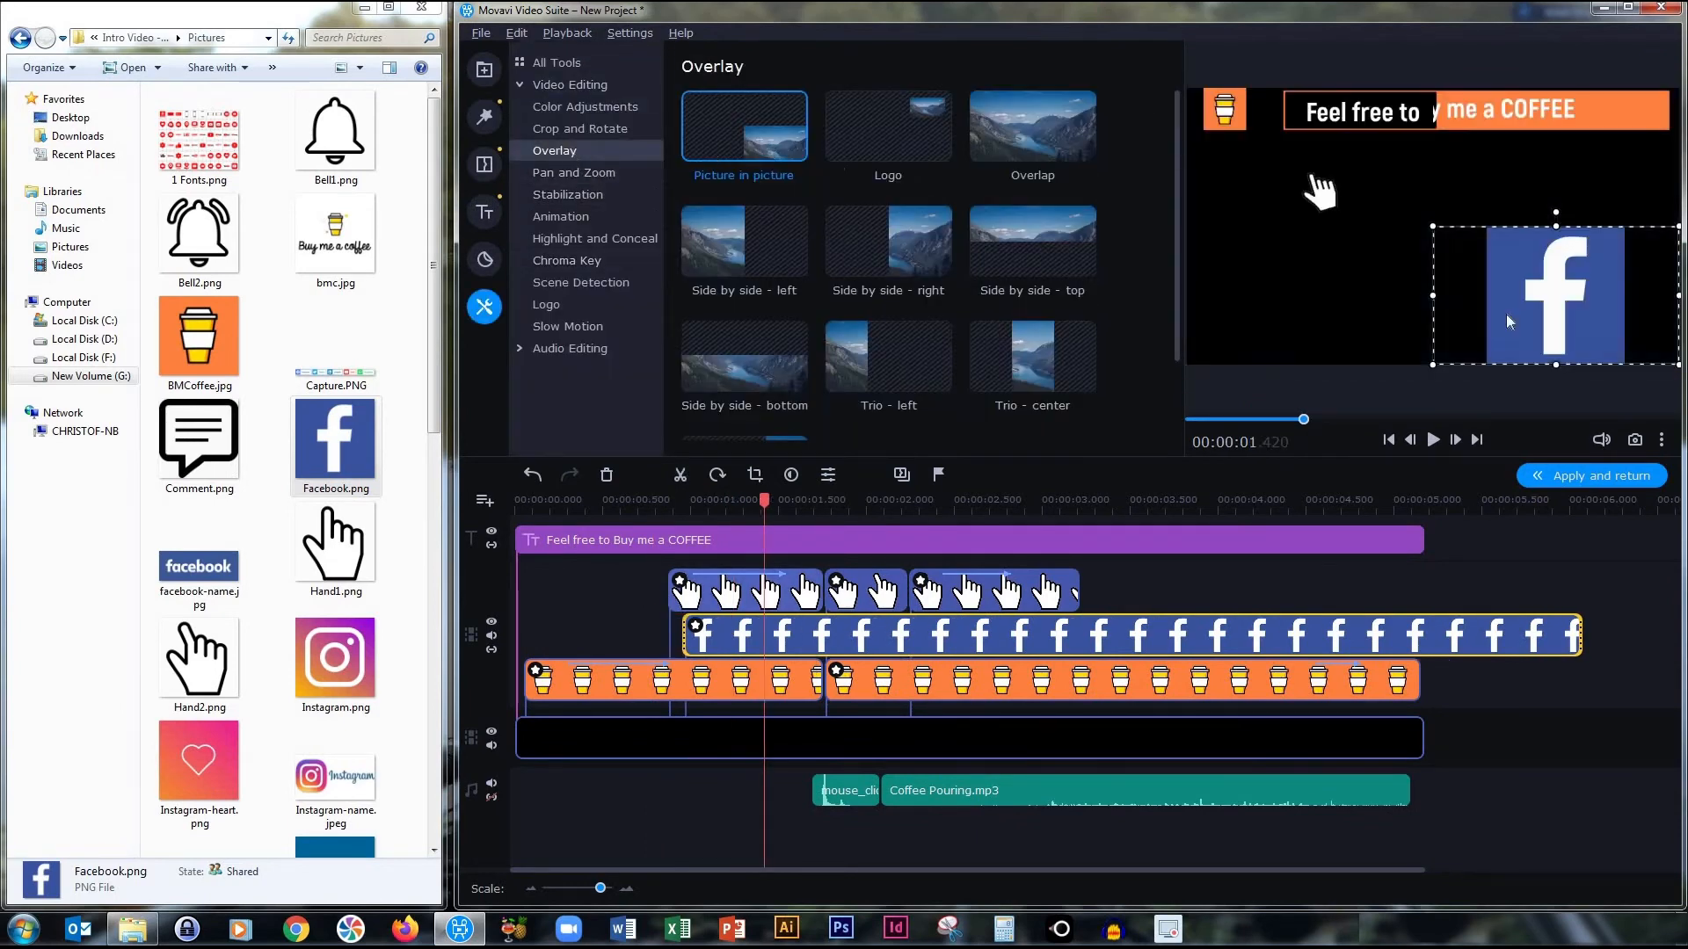
left_click_drag(1565, 307, 1338, 169)
left_click_drag(1433, 226, 1259, 137)
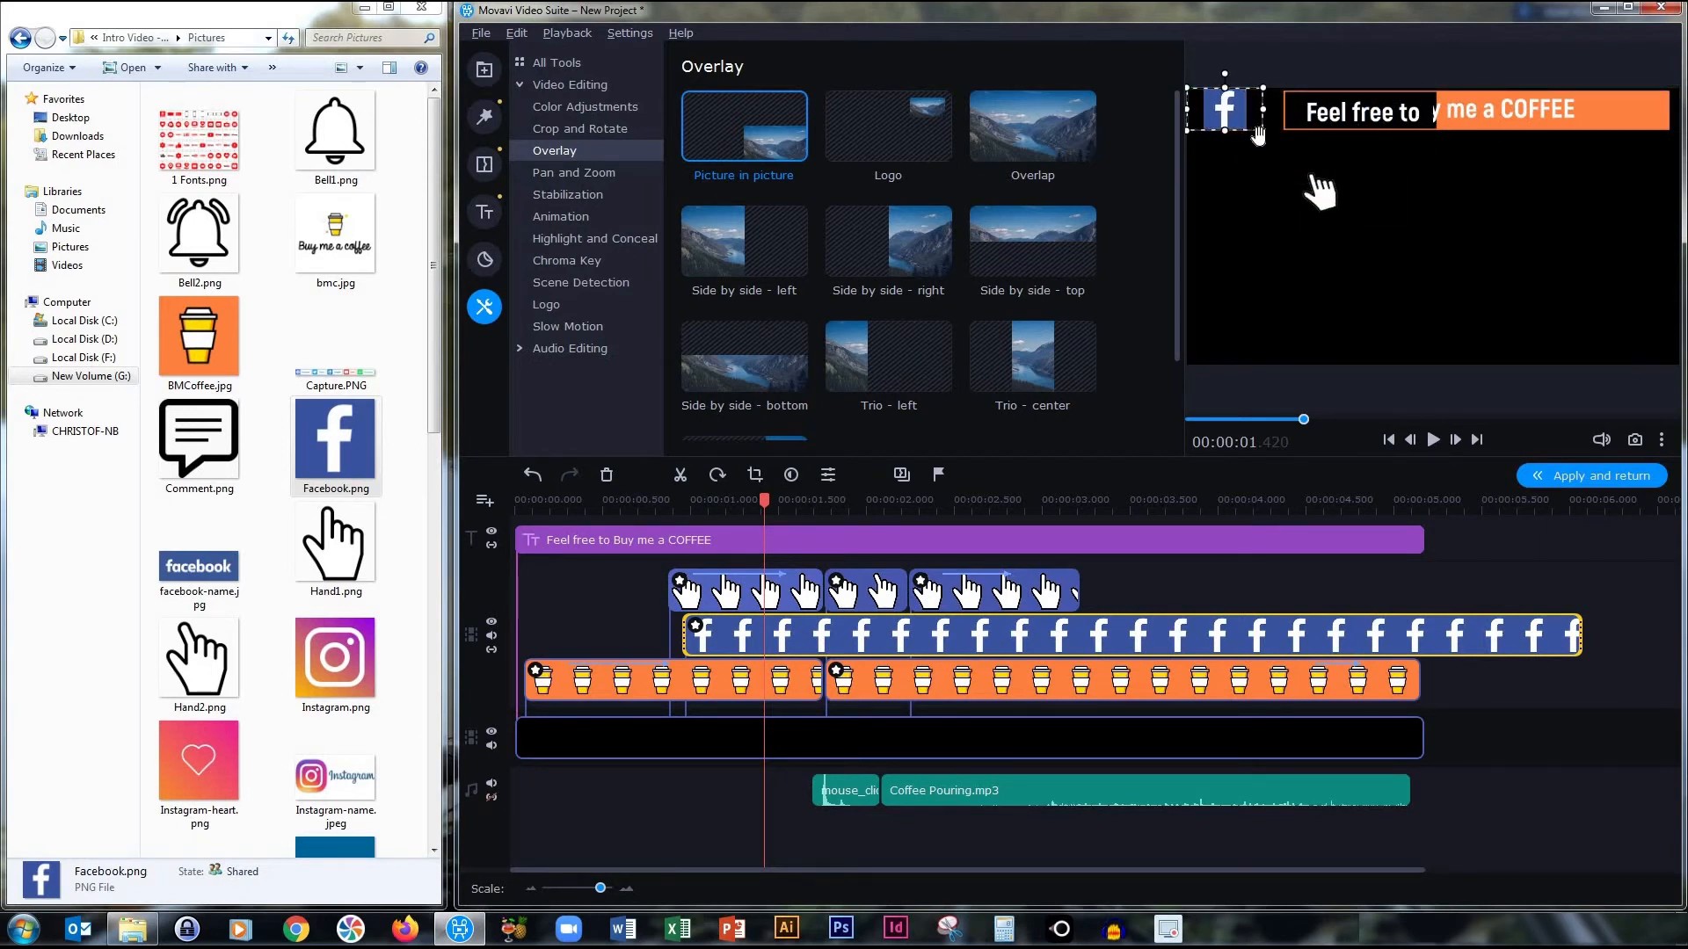
left_click(1048, 639)
left_click_drag(830, 655, 889, 638)
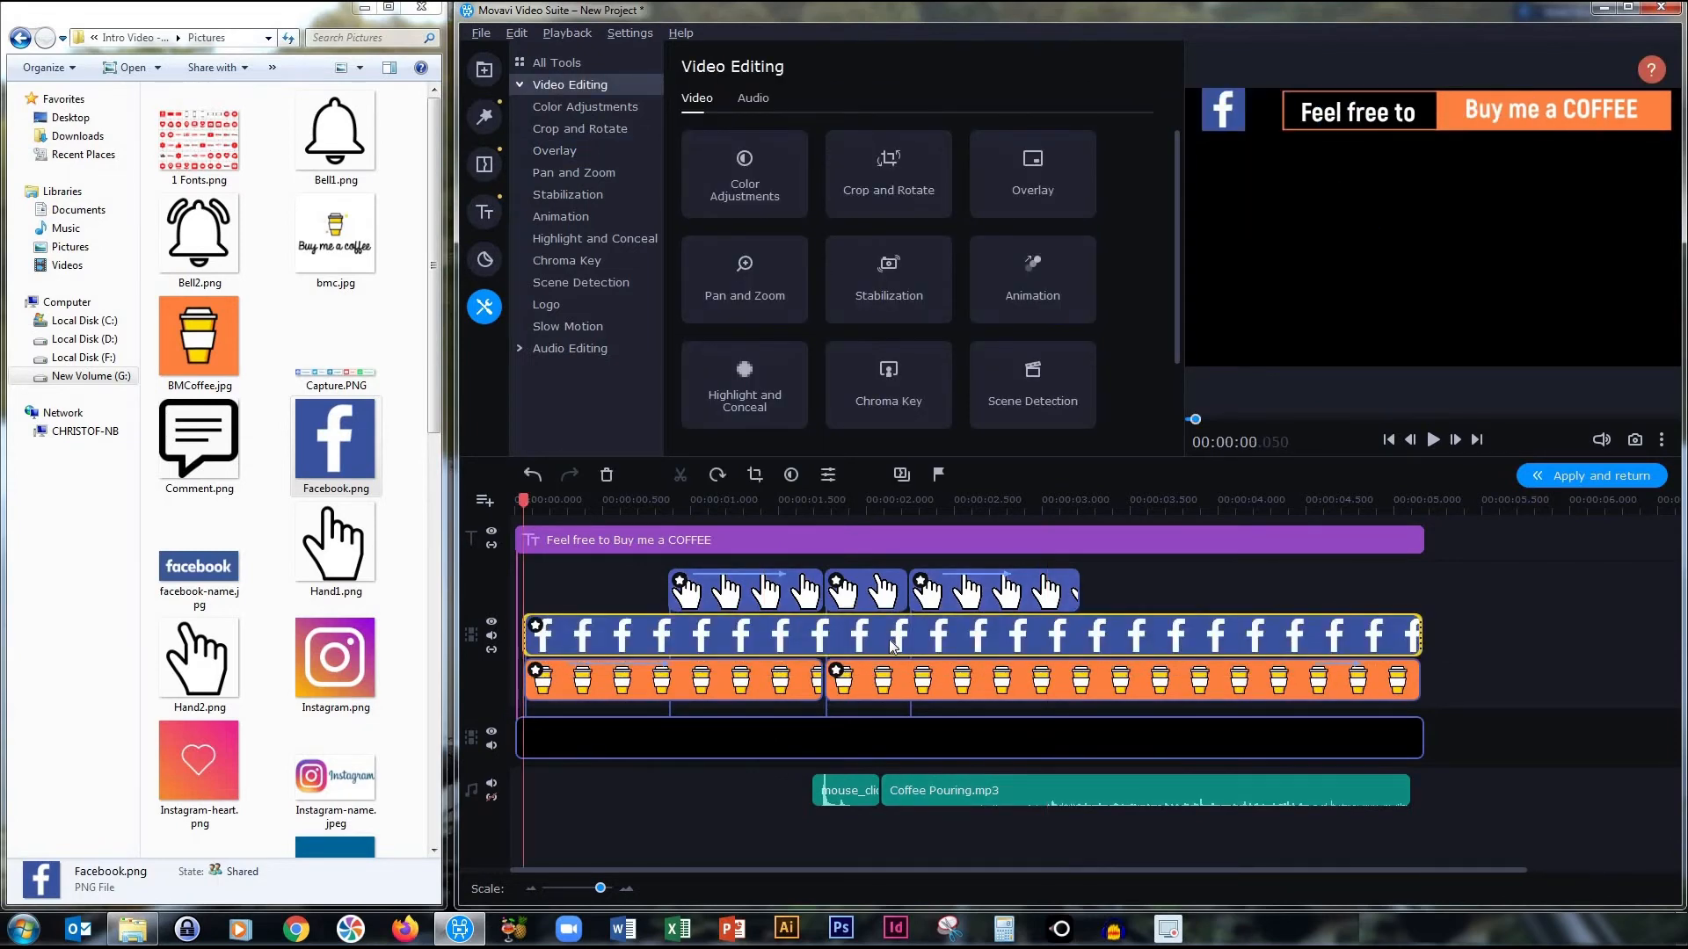
- Add two animation keyframes to the Facebook clip, at about 0.3 and 0.85 seconds, matching the coffee clip's keyframes
left_click(567, 635)
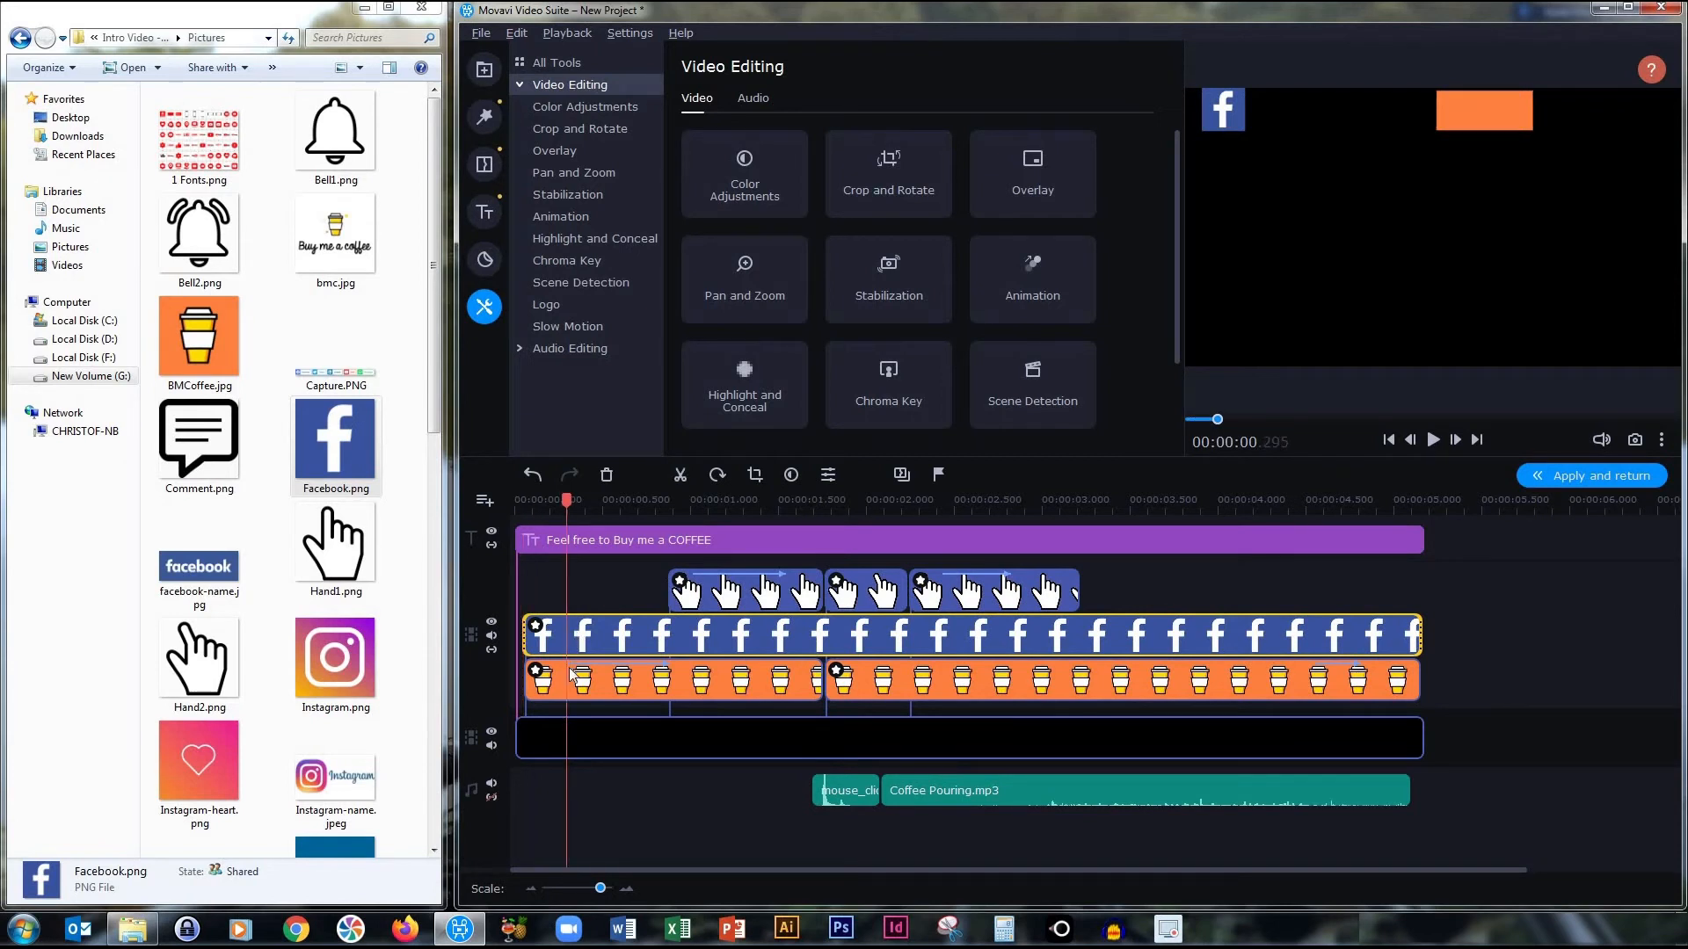
left_click(567, 217)
left_click(760, 243)
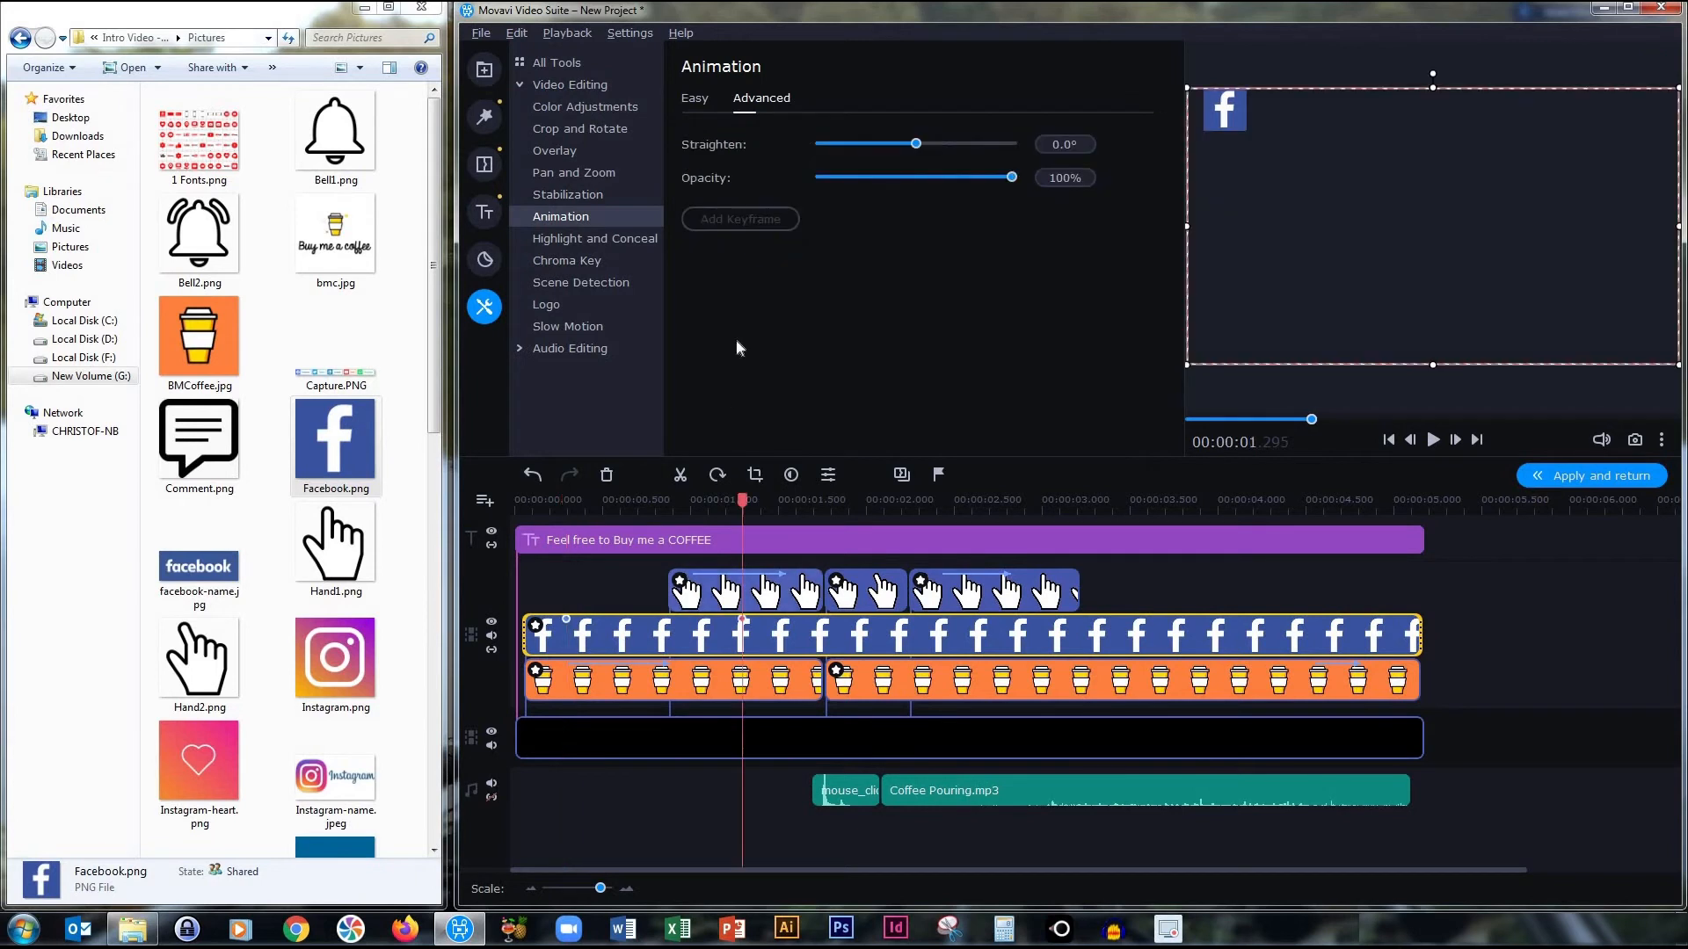
left_click_drag(741, 618, 670, 635)
- Edit the Facebook clip's first keyframe so the logo starts above the frame
left_click(568, 620)
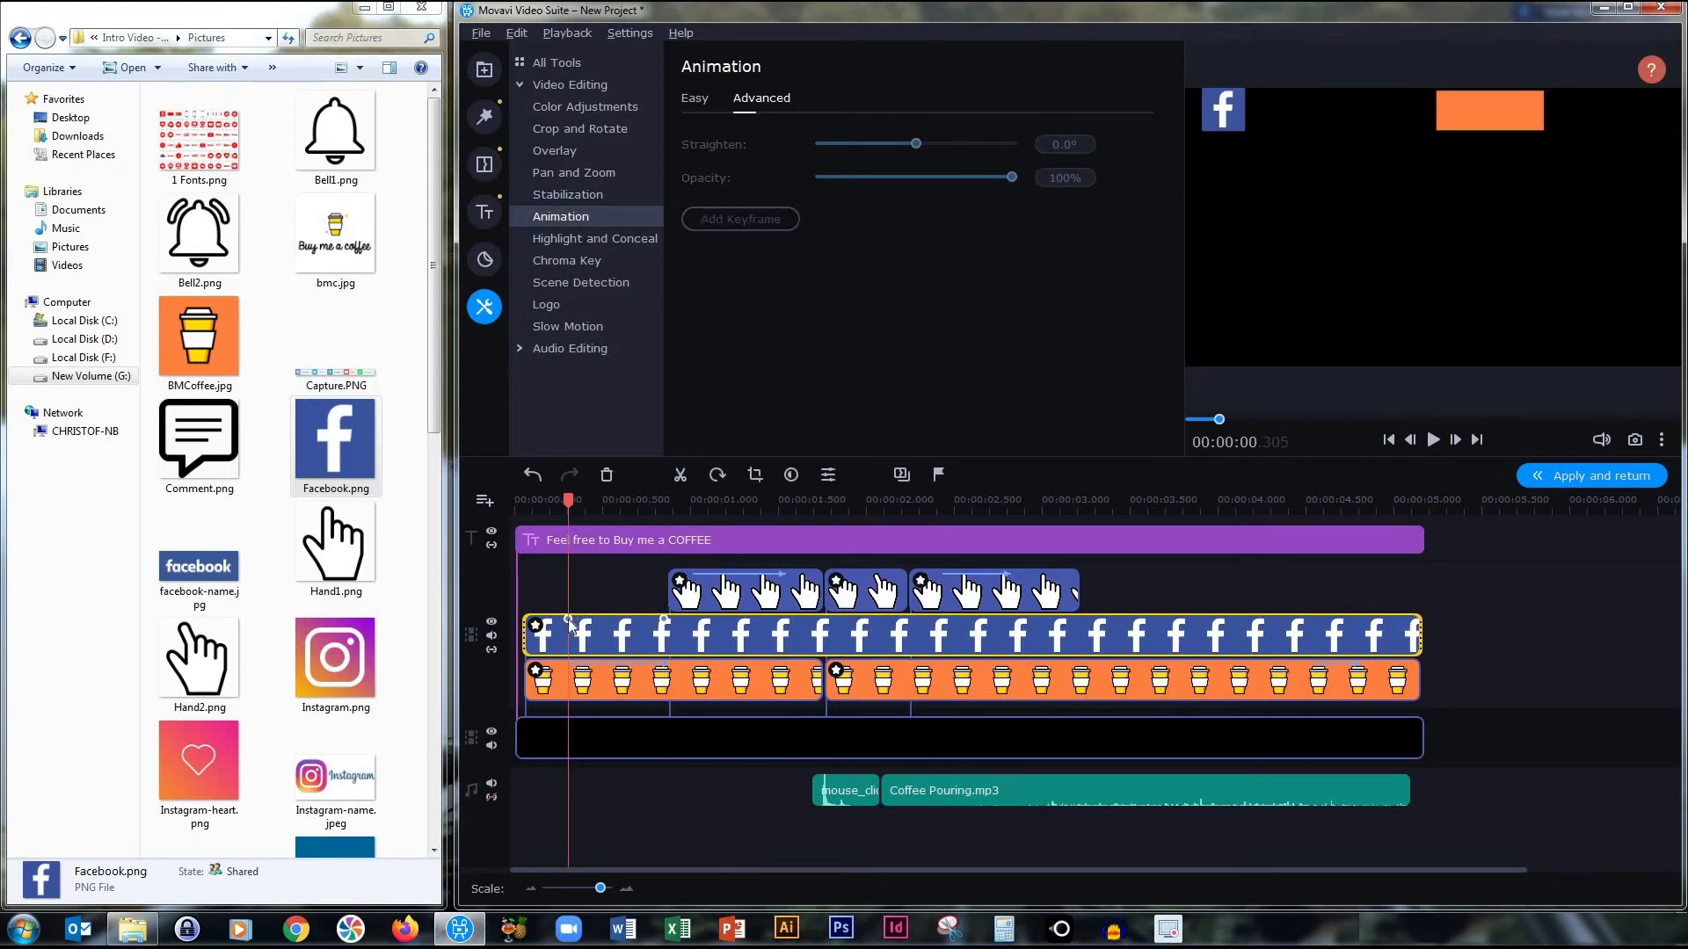
right_click(568, 620)
left_click(589, 635)
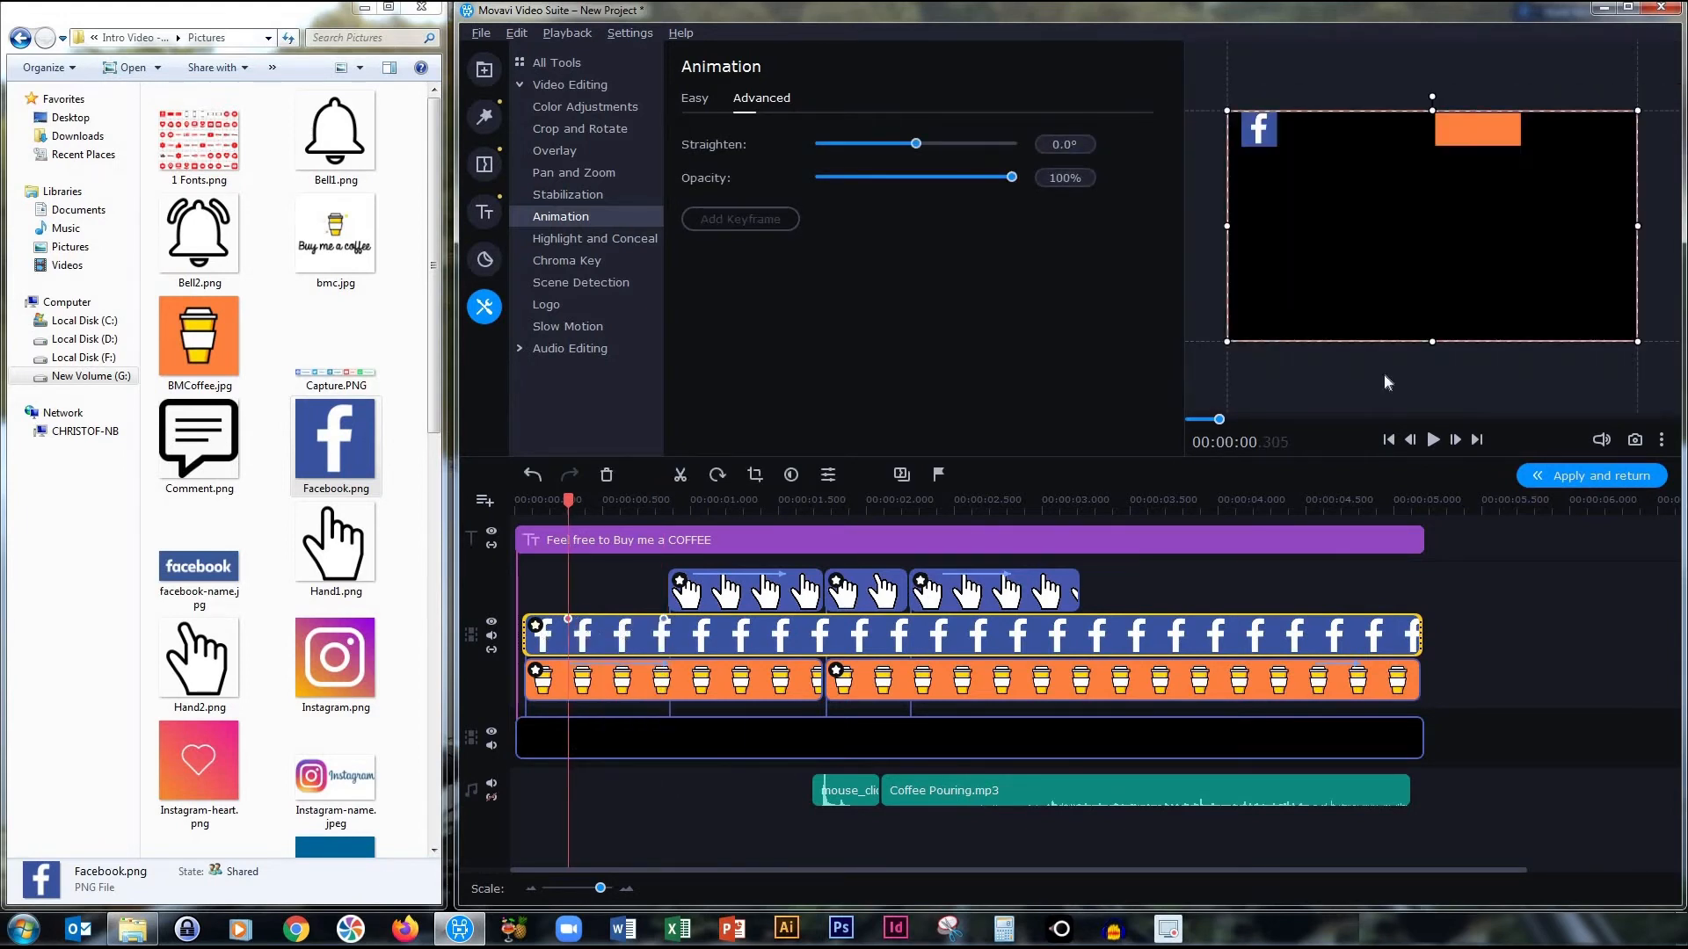
left_click_drag(1263, 122, 1264, 97)
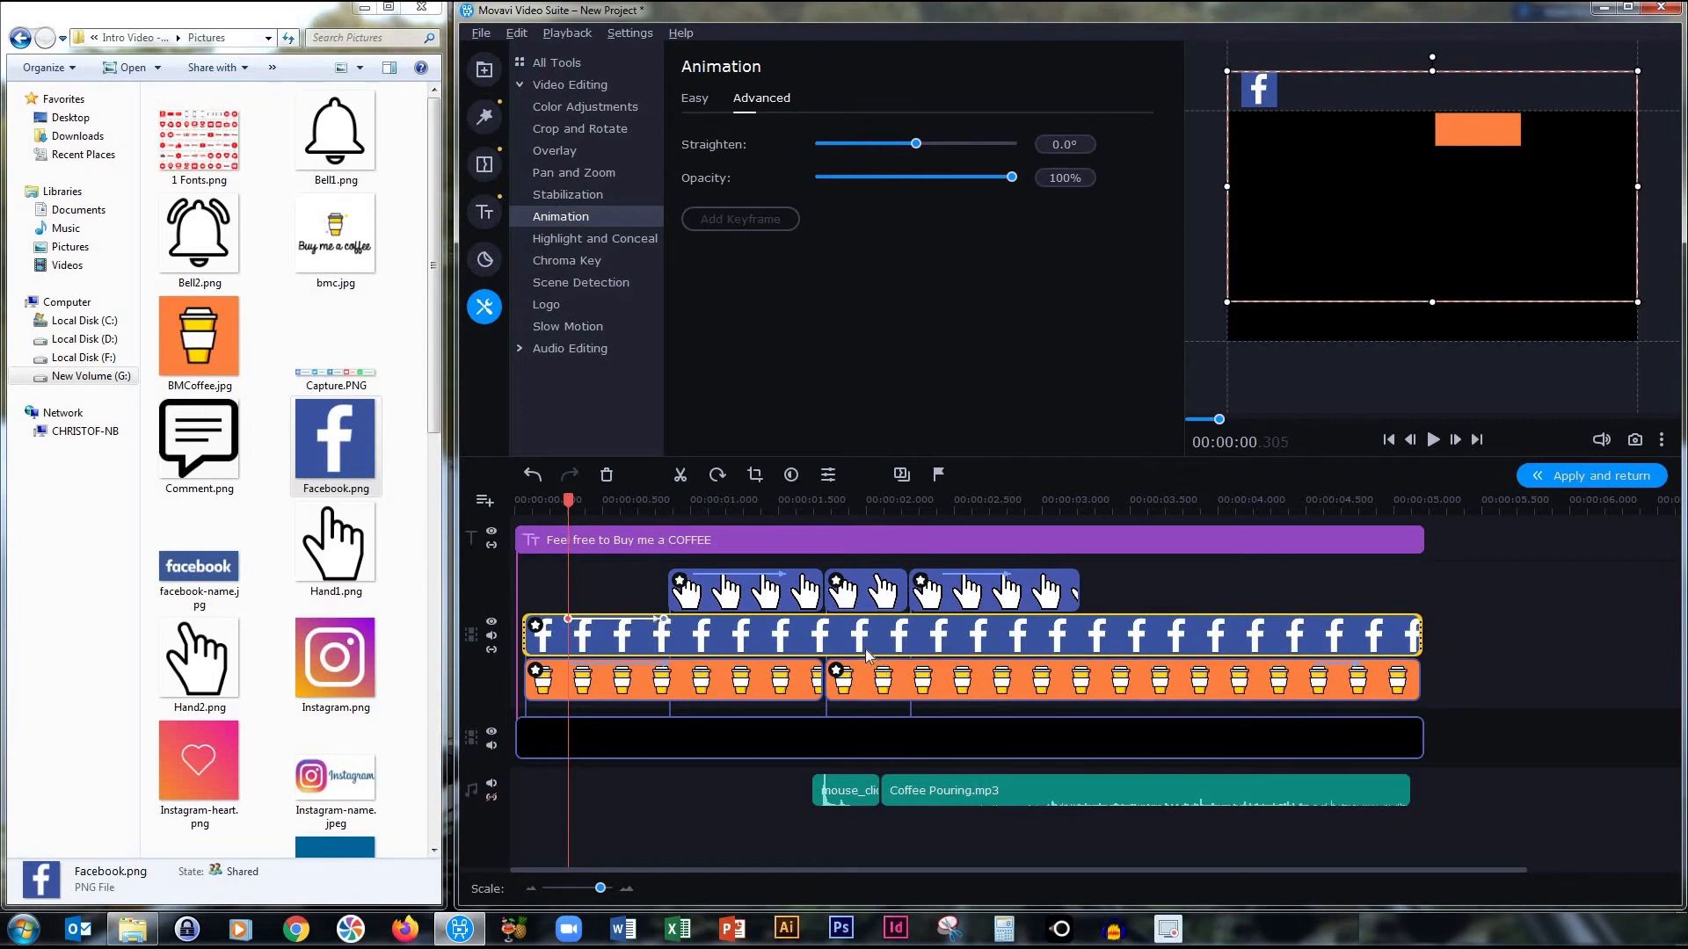
- Split the Facebook clip at about 1.77 seconds and lower the contrast of its second part
left_click(826, 639)
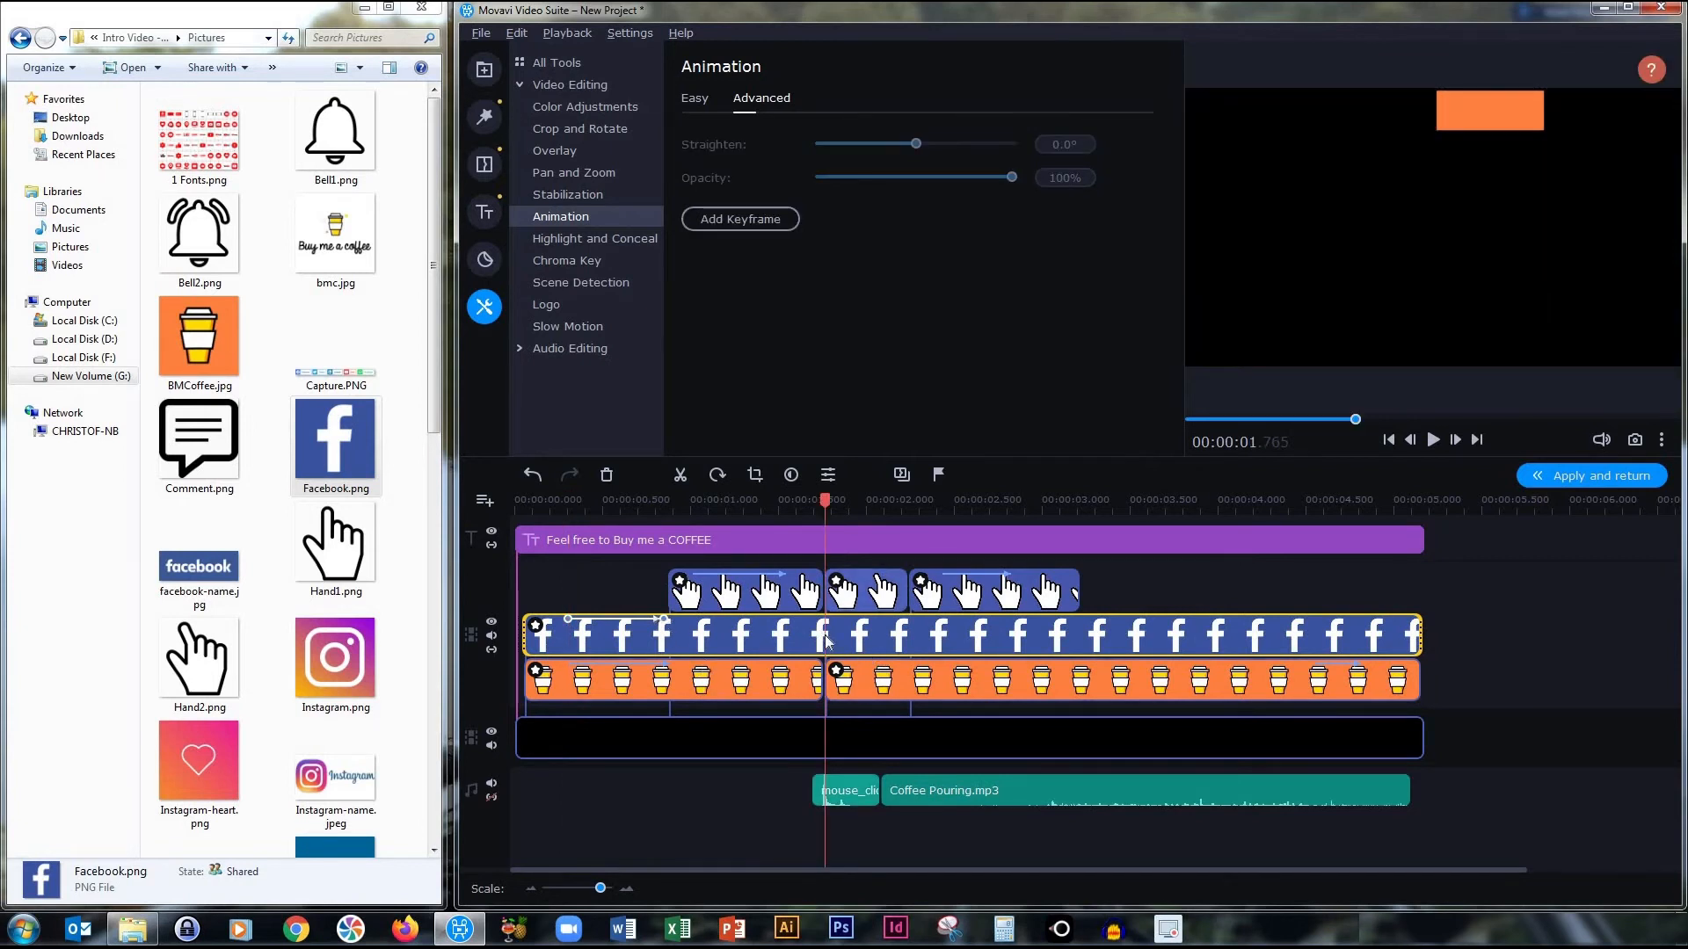
left_click(679, 474)
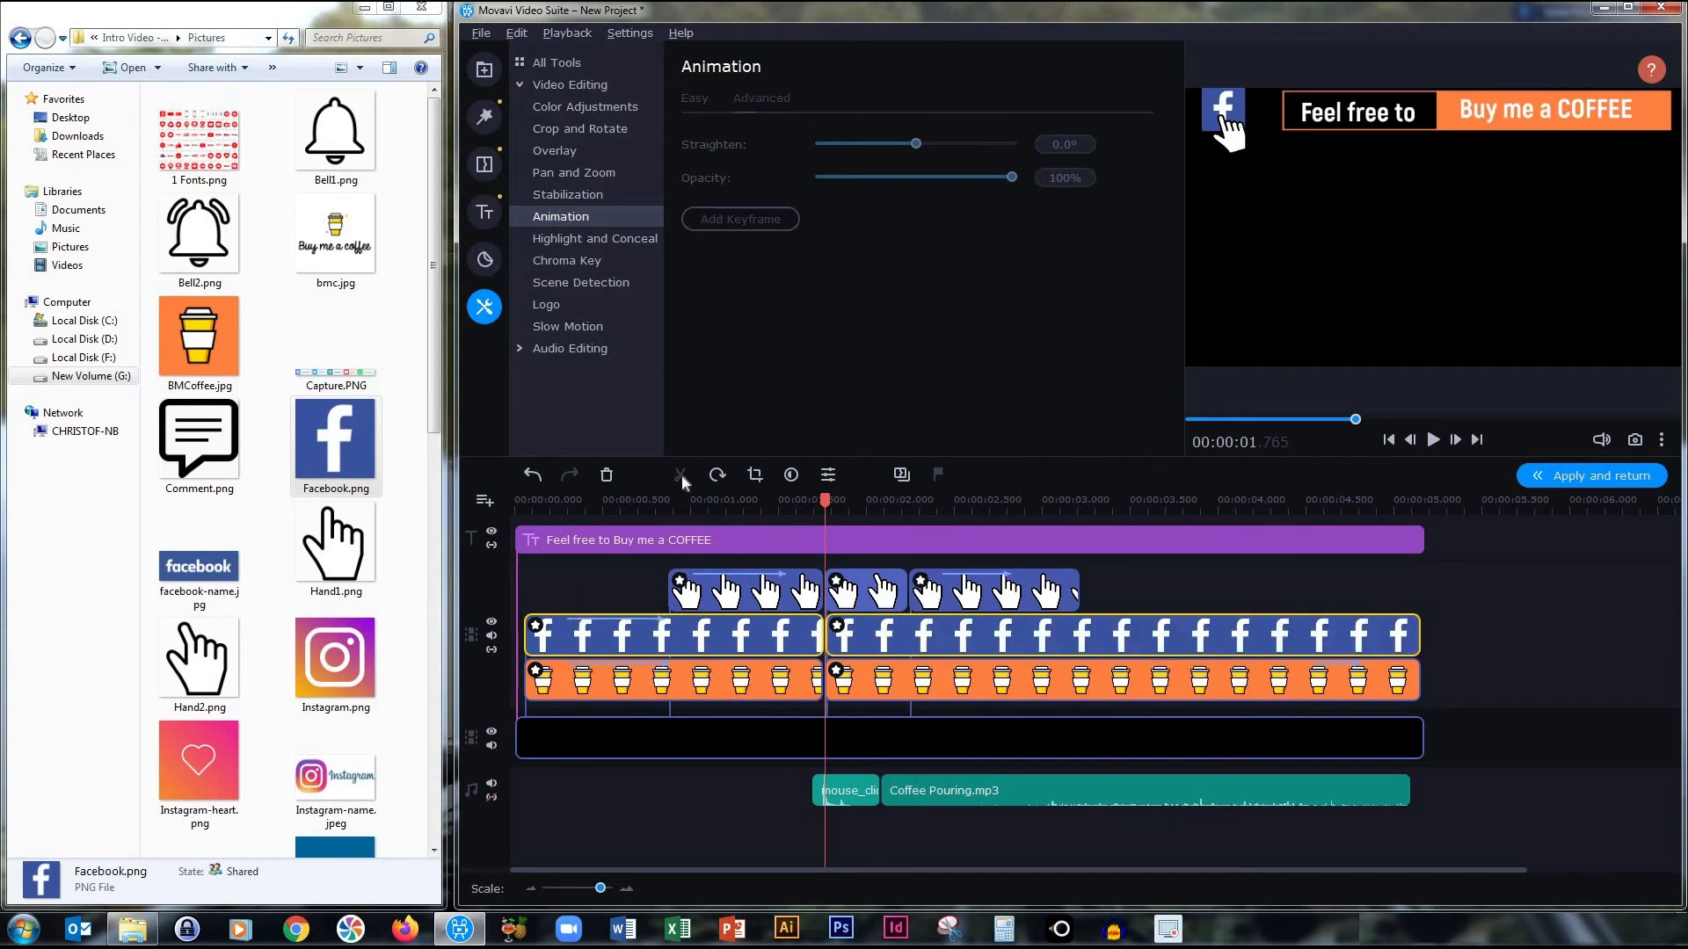
left_click(904, 659)
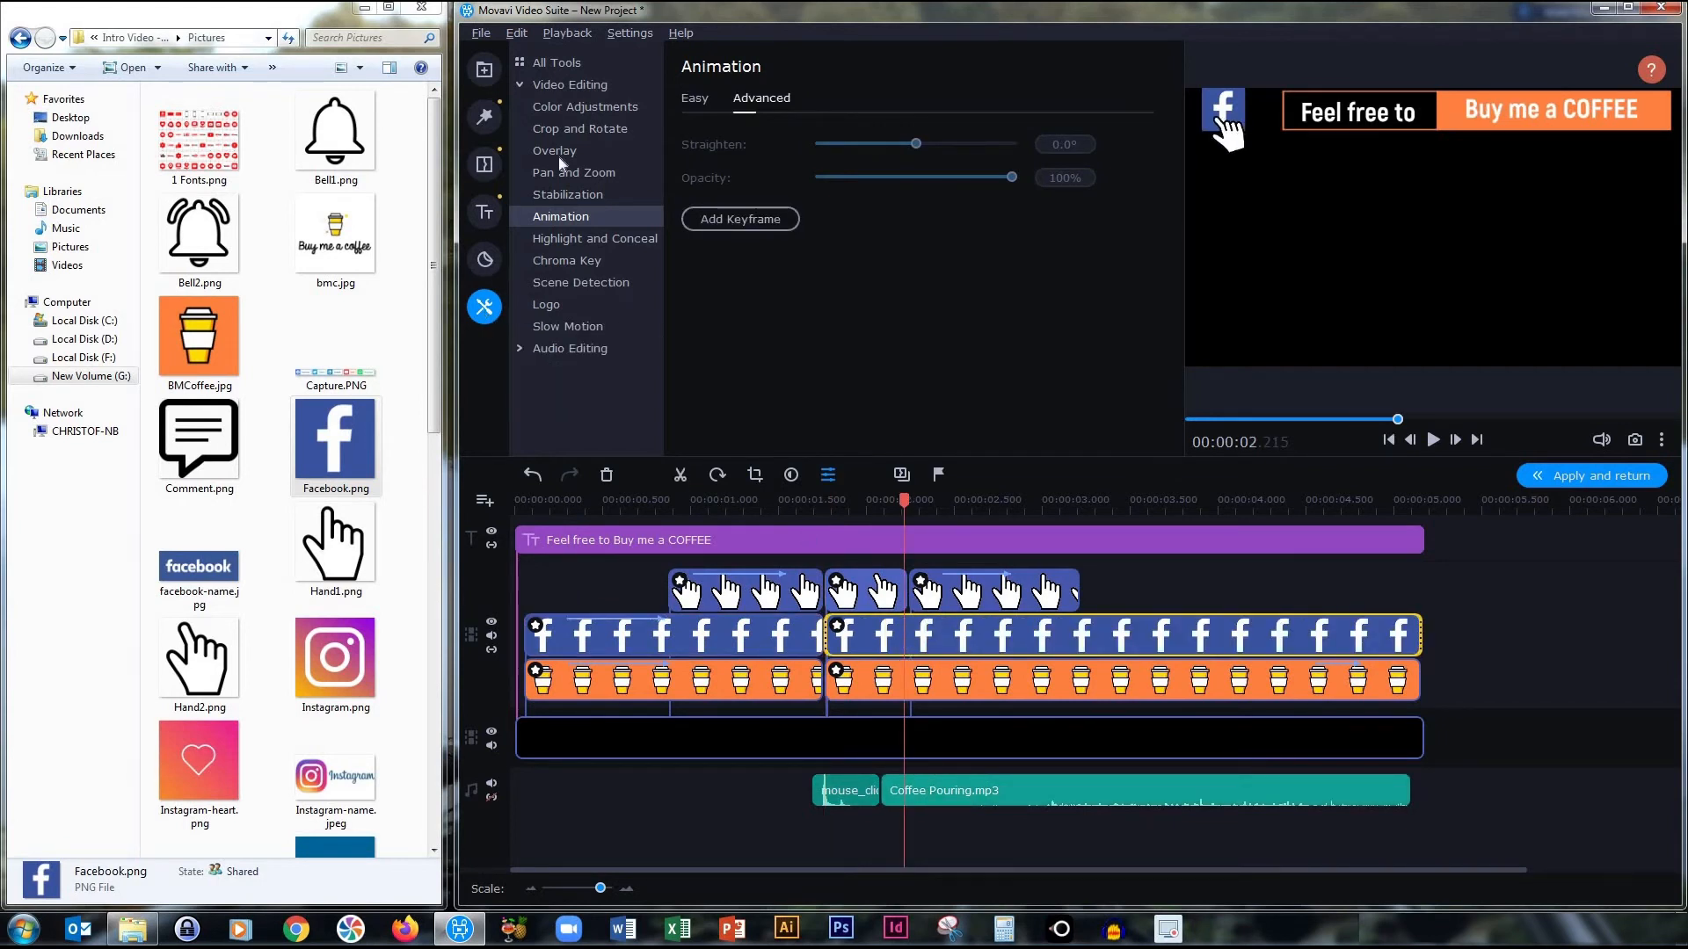
left_click(573, 107)
left_click(783, 104)
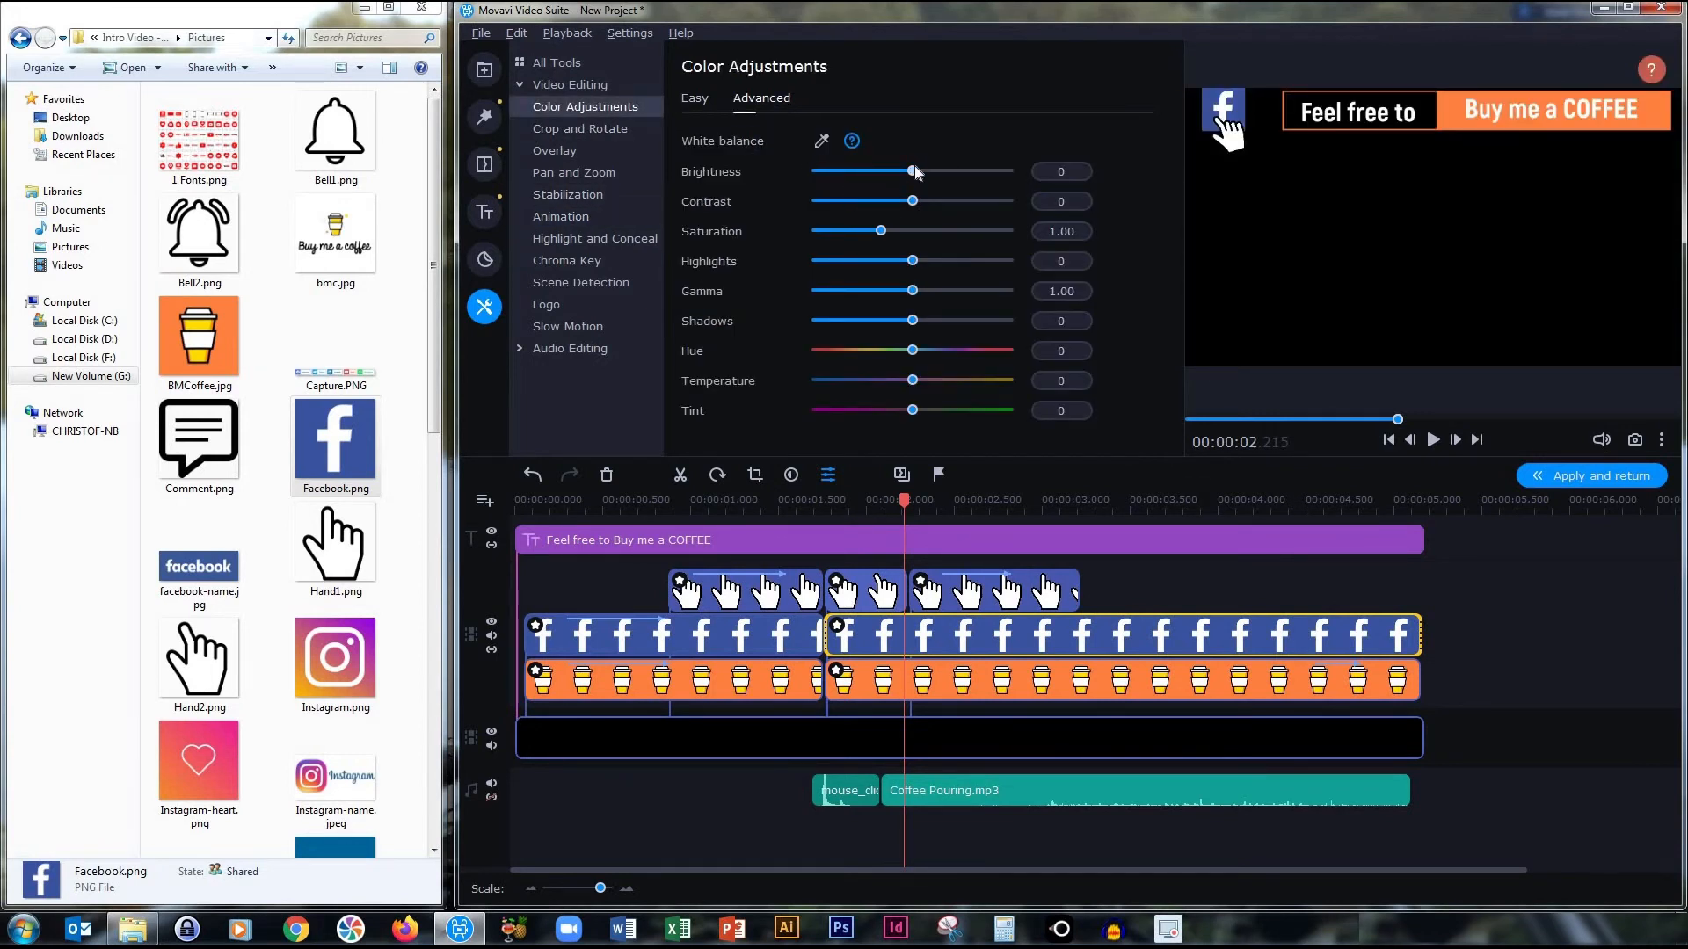
left_click_drag(912, 201, 865, 201)
- Move the title's second text off its orange box and recolor the decoration with the blue sampled from the Facebook logo
double_click(788, 540)
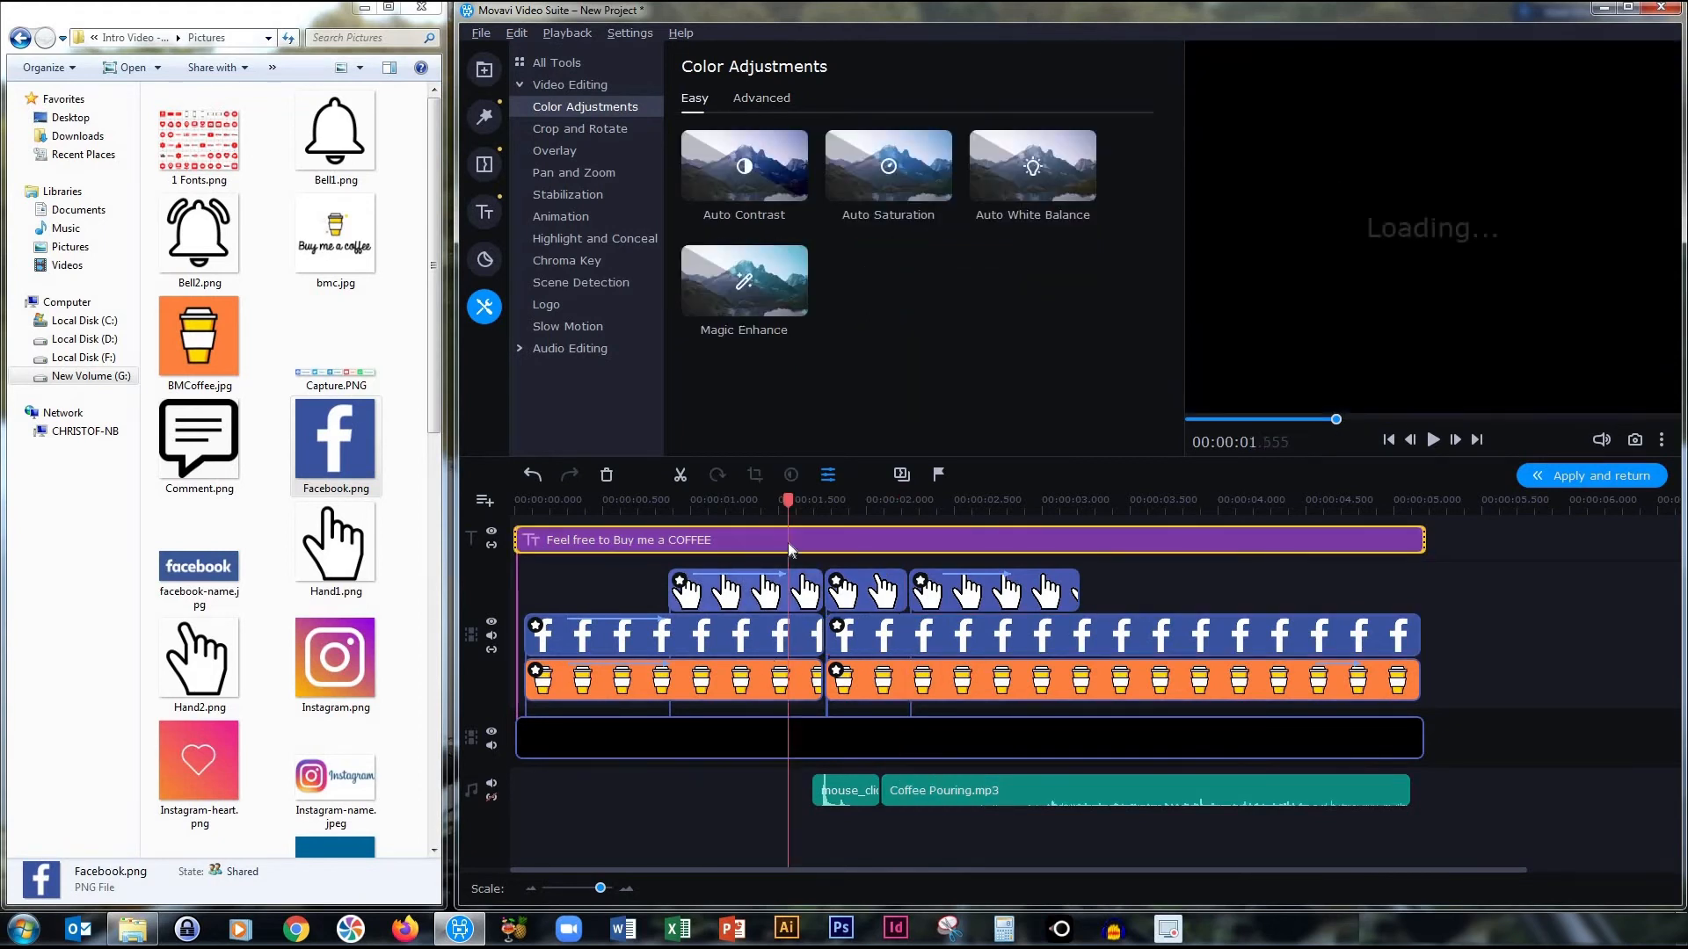
left_click_drag(1438, 110, 1452, 138)
left_click(1468, 100)
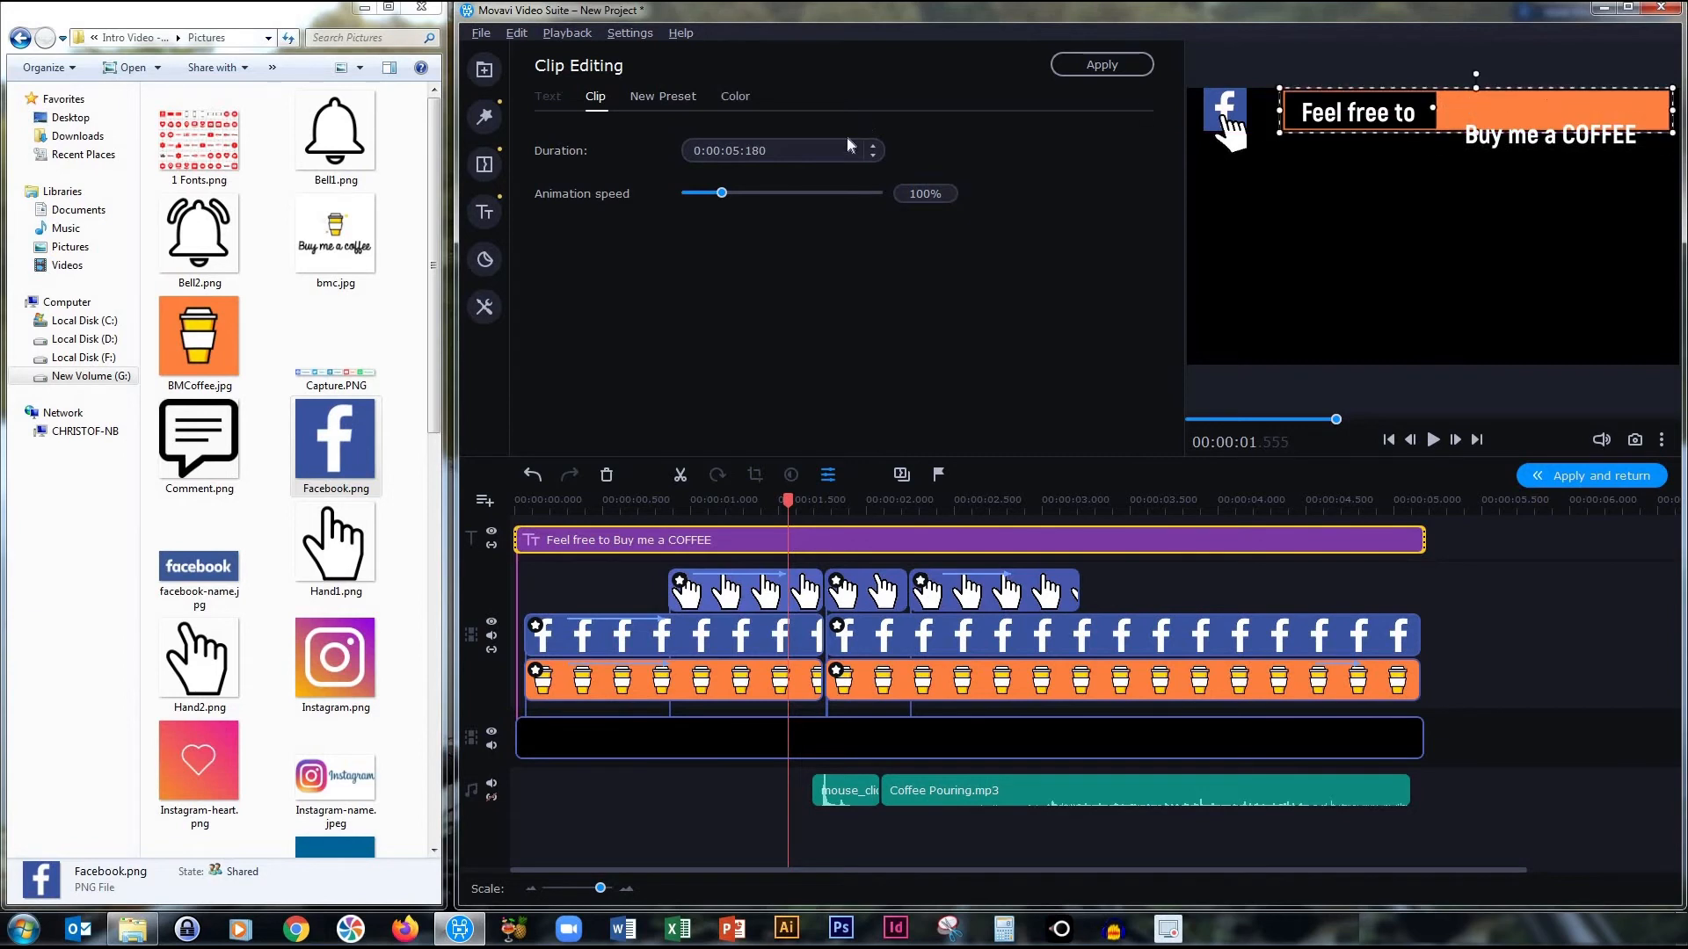
left_click(735, 100)
left_click(719, 153)
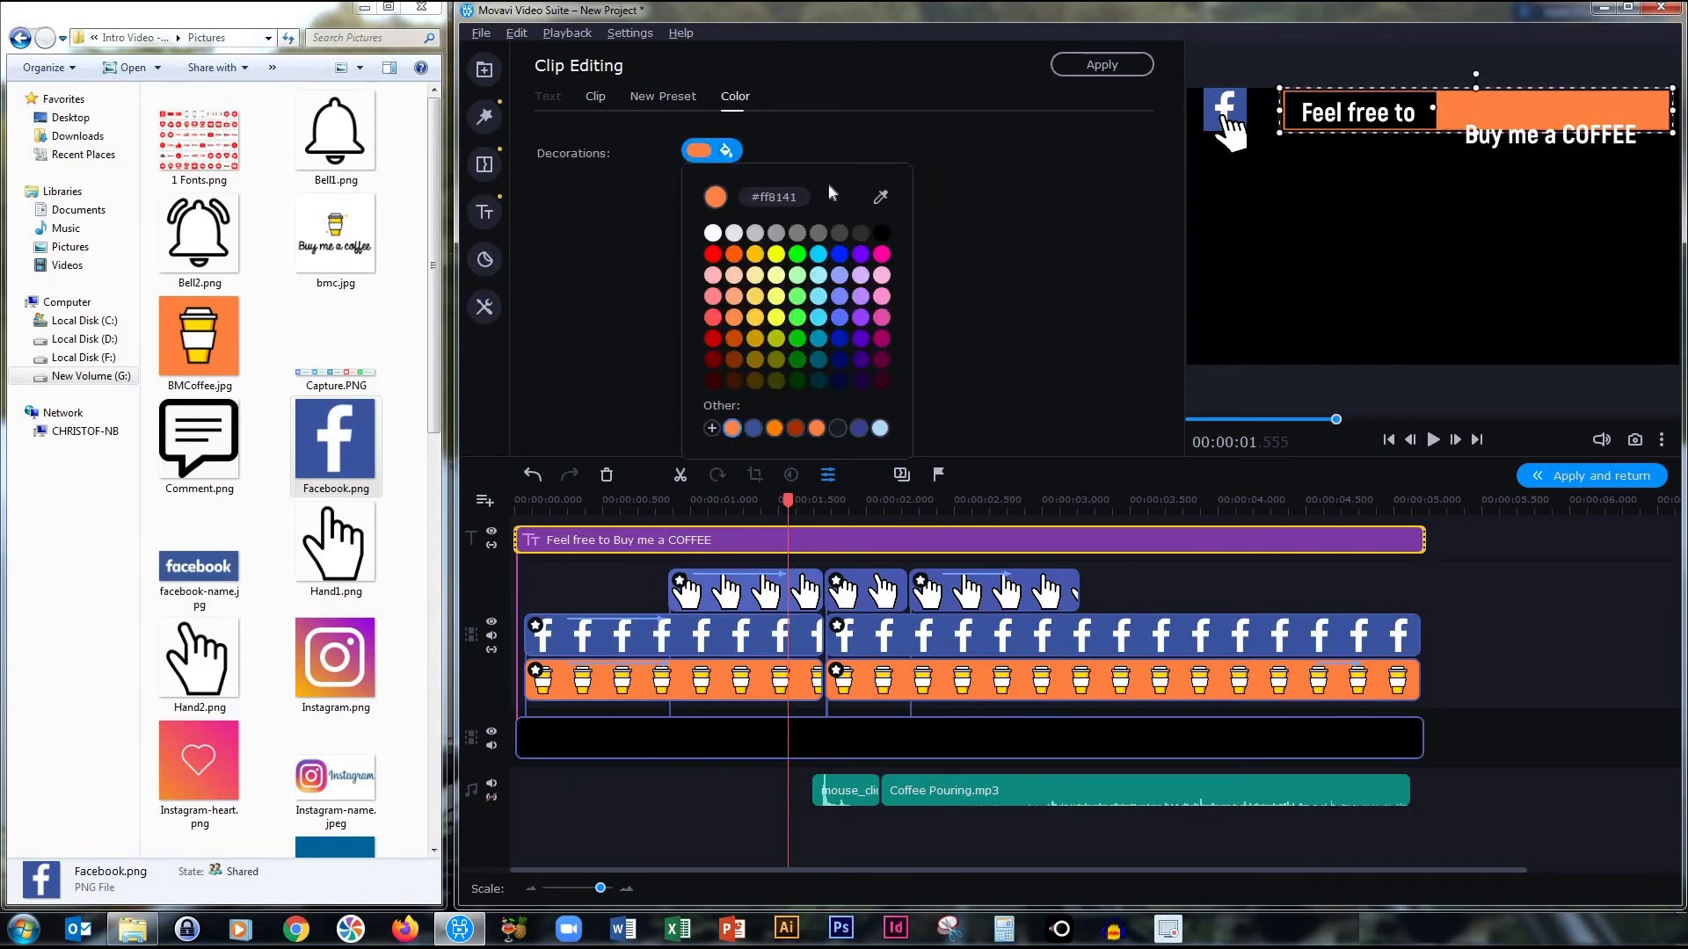
left_click(883, 199)
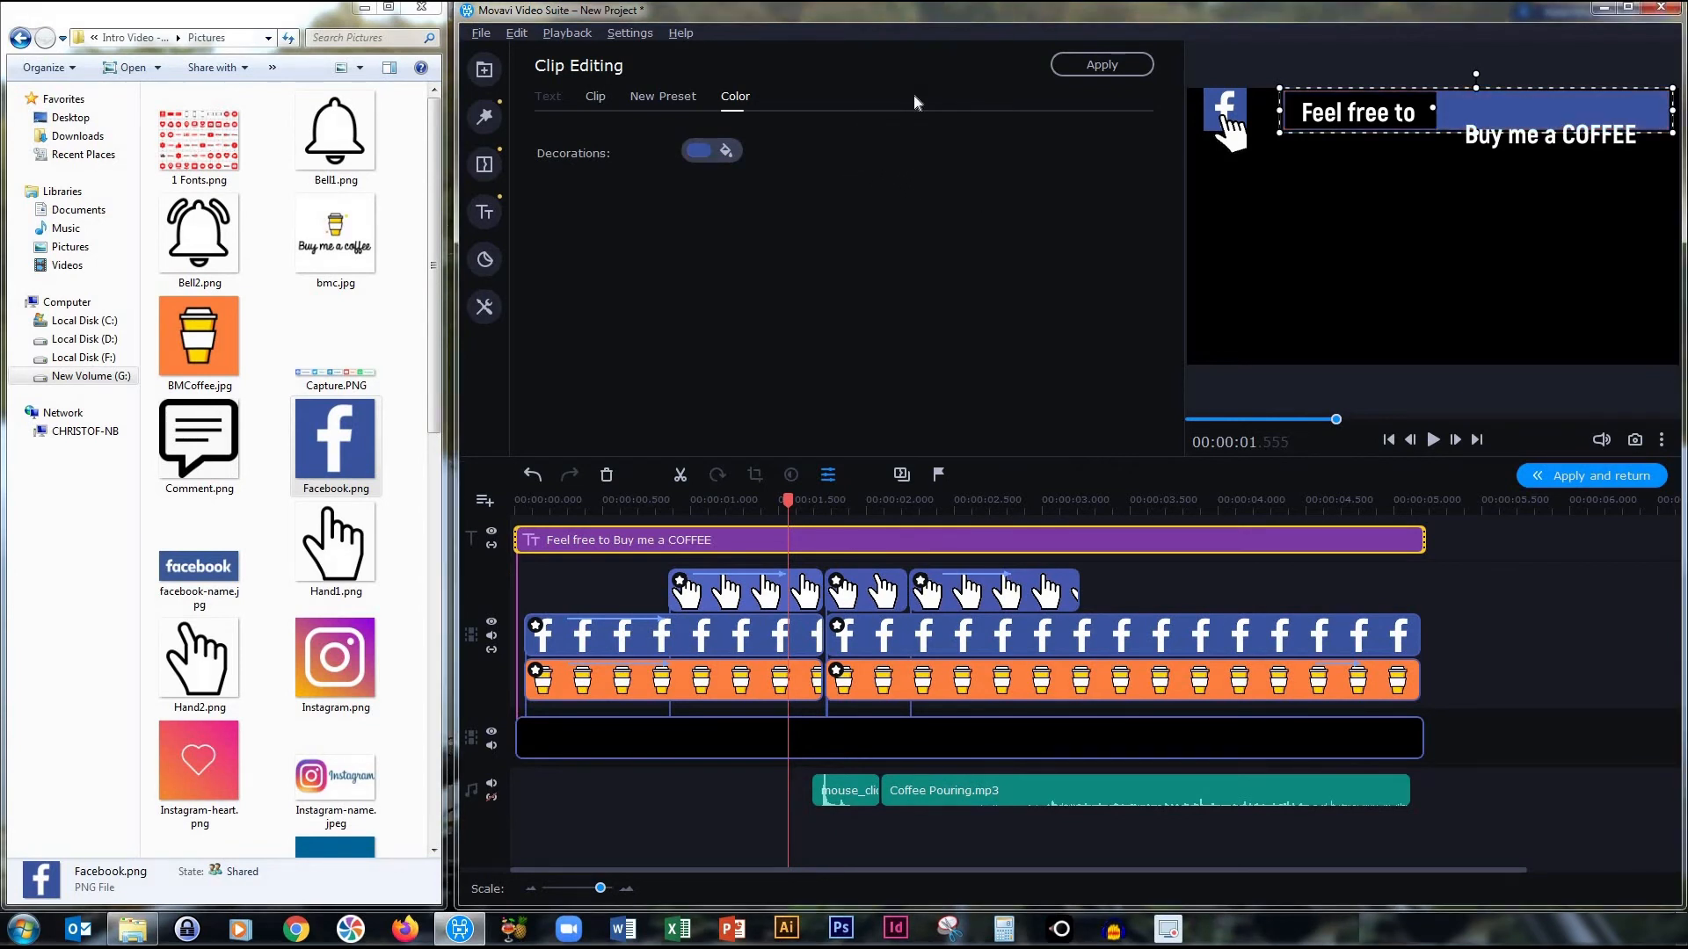
- Move the second text back onto the blue box and change the title's texts to "Follow me on" and "FACEBOOK"
left_click_drag(1481, 138, 1481, 117)
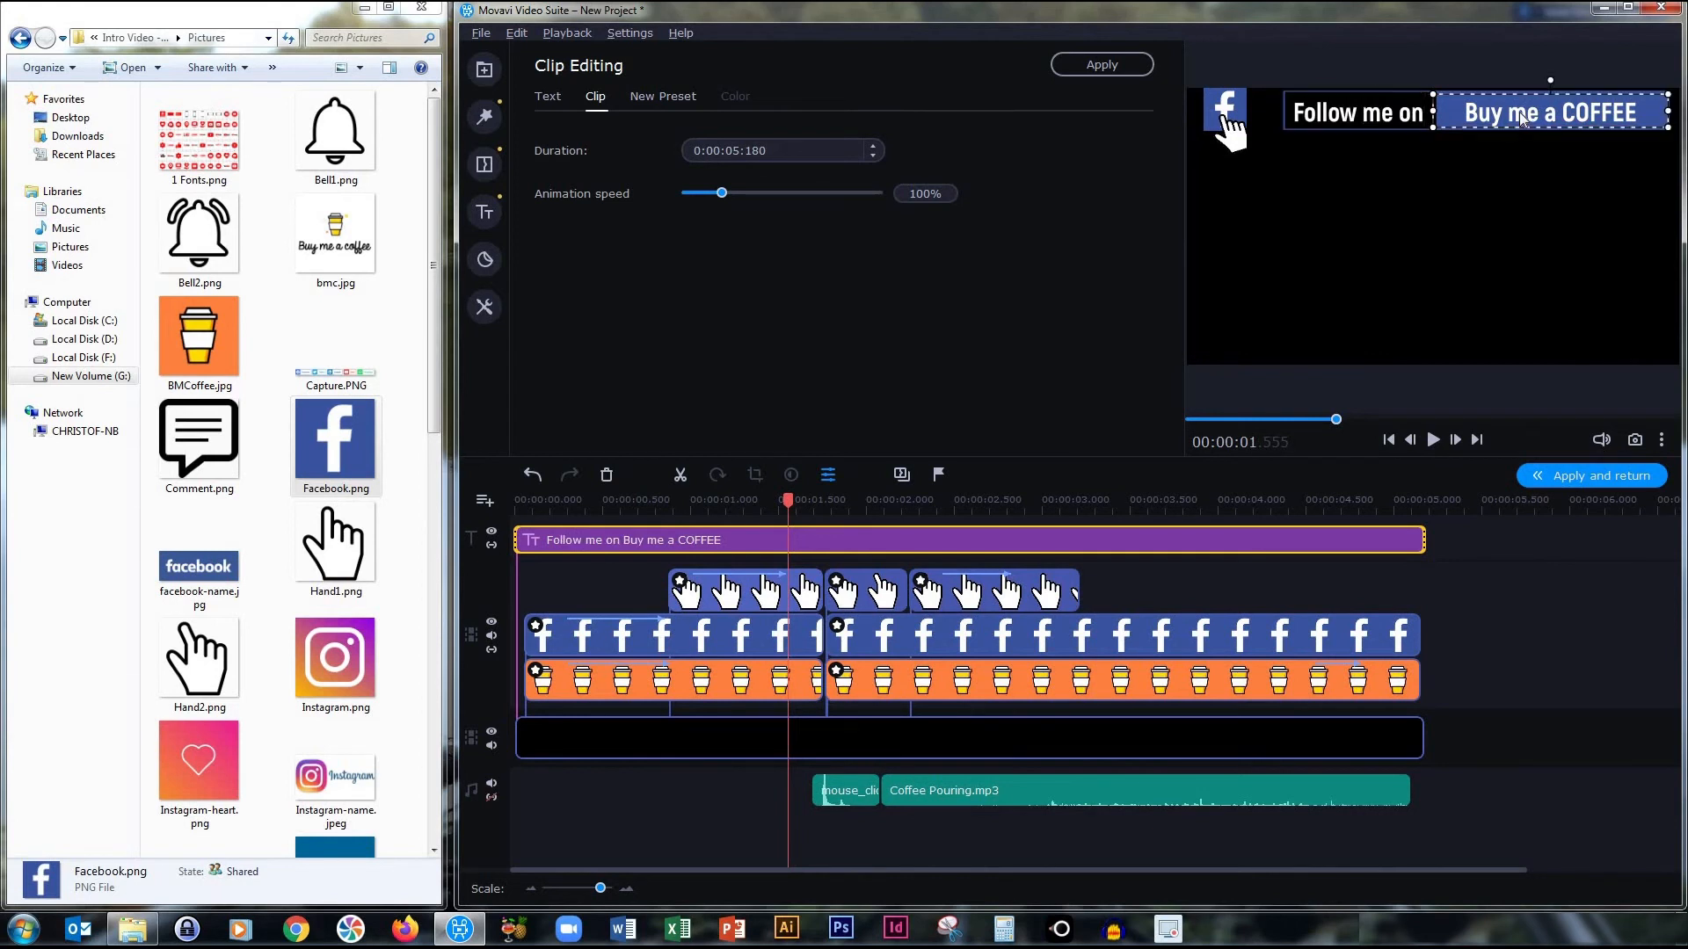
double_click(1517, 124)
type("BOOK")
- Add two animation keyframes to the second Facebook clip, at about 4.56 and 4.81 seconds
left_click(1318, 638)
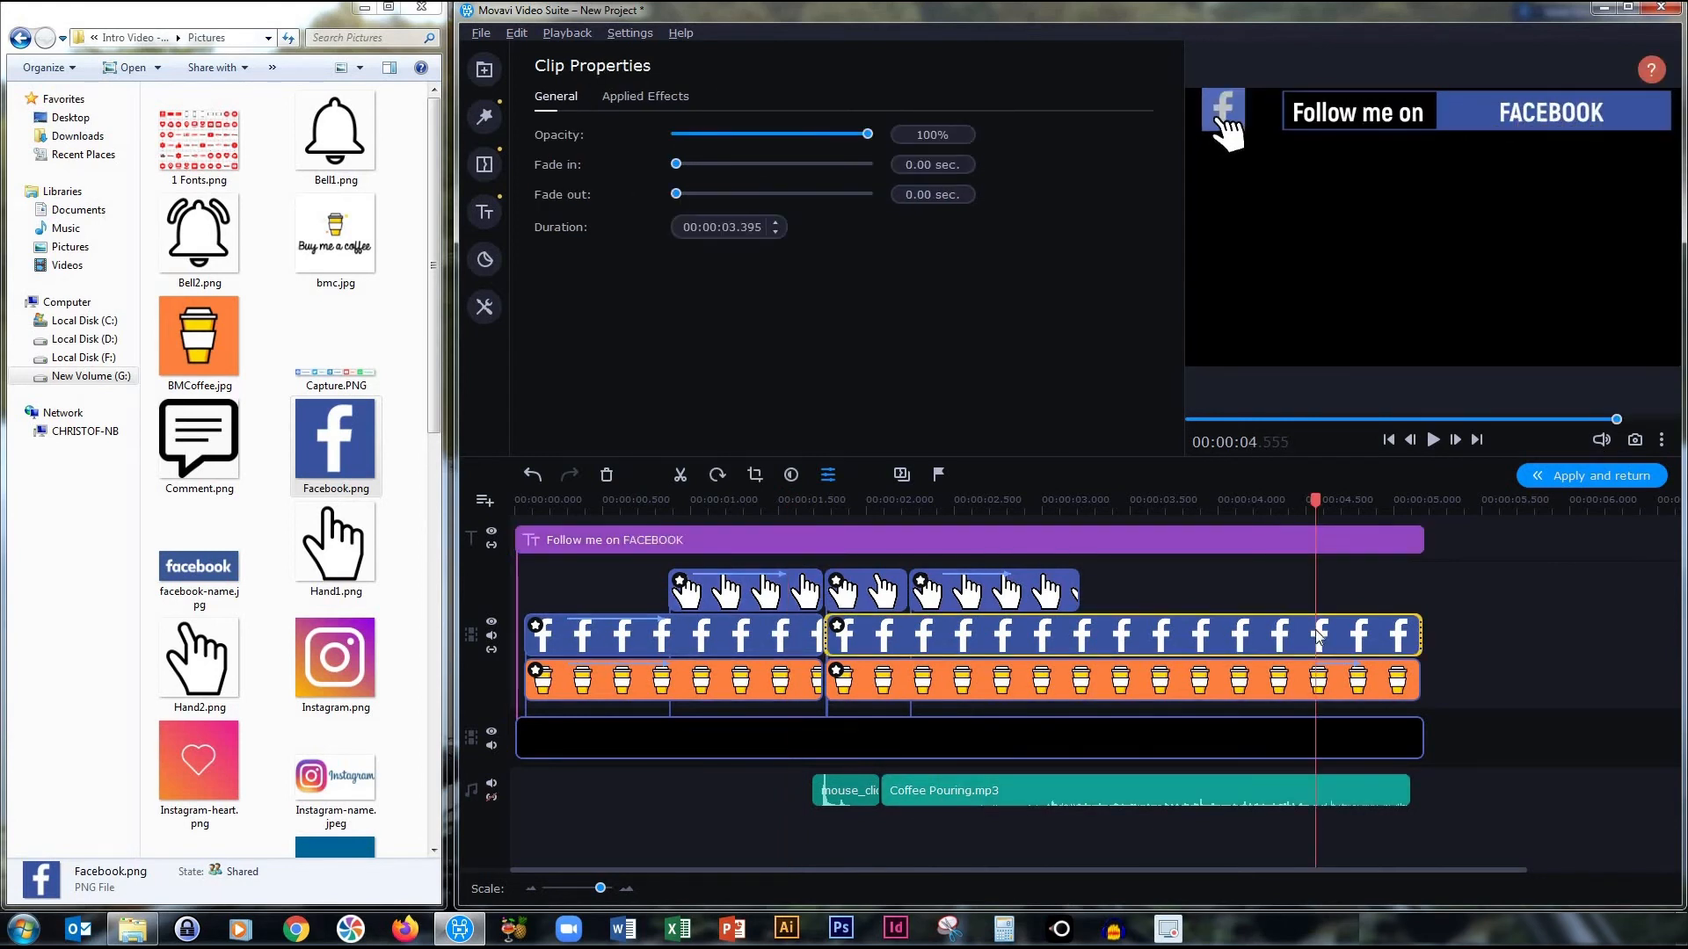
left_click(485, 307)
left_click(562, 217)
left_click(712, 221)
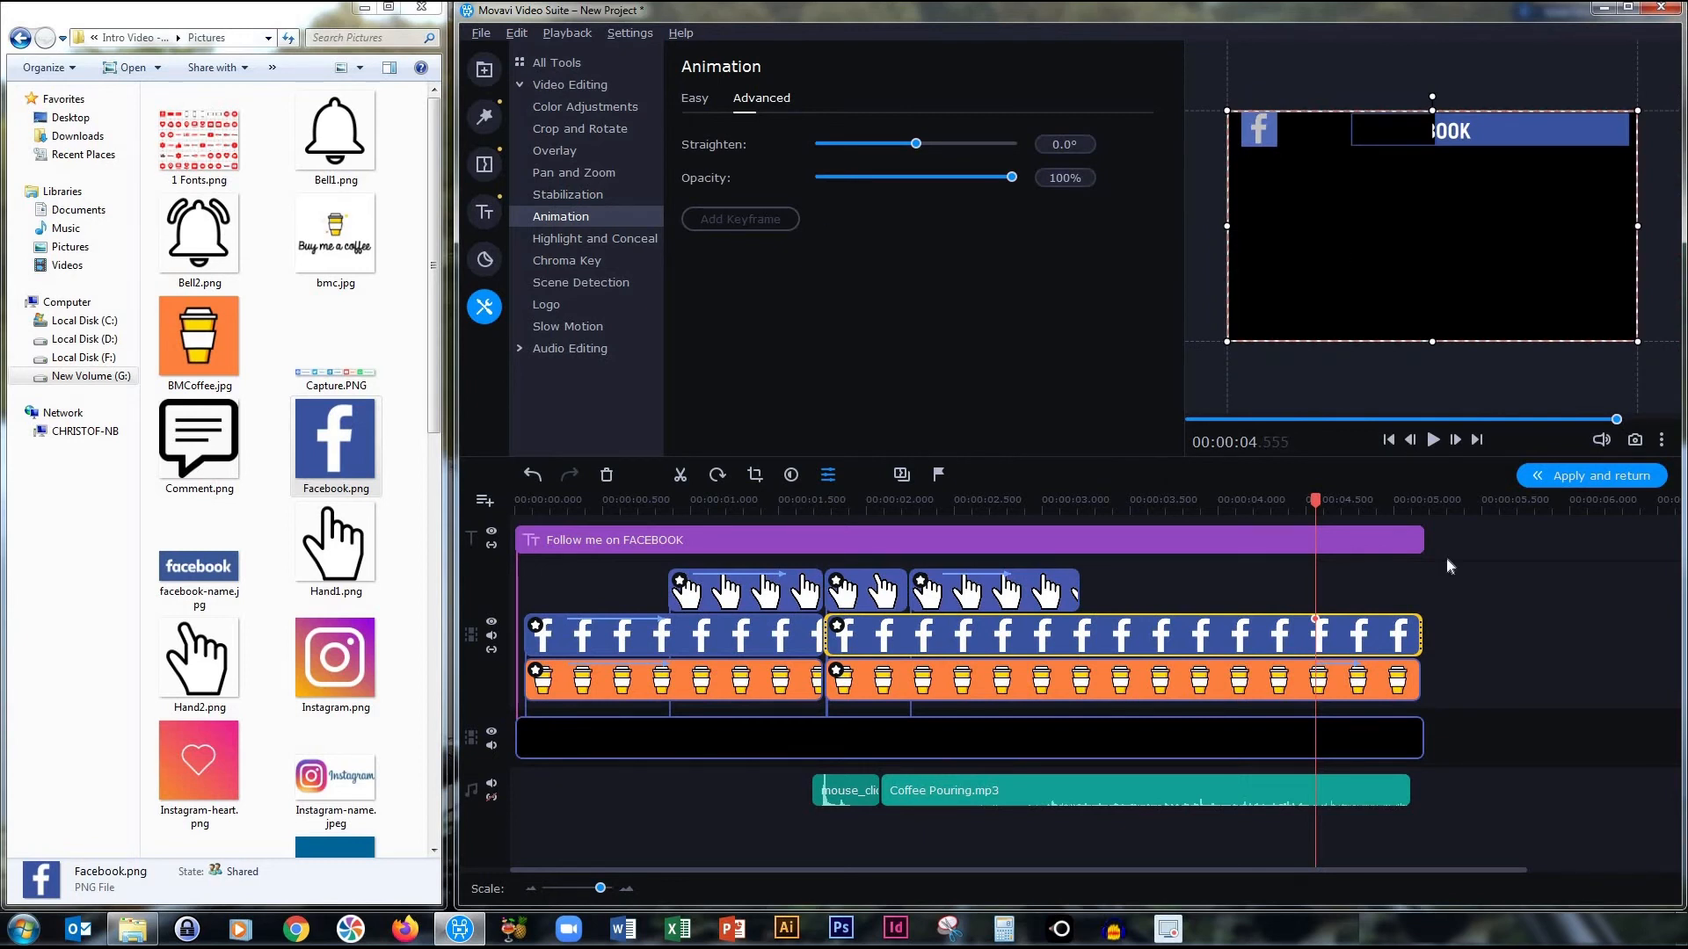
left_click(1361, 631)
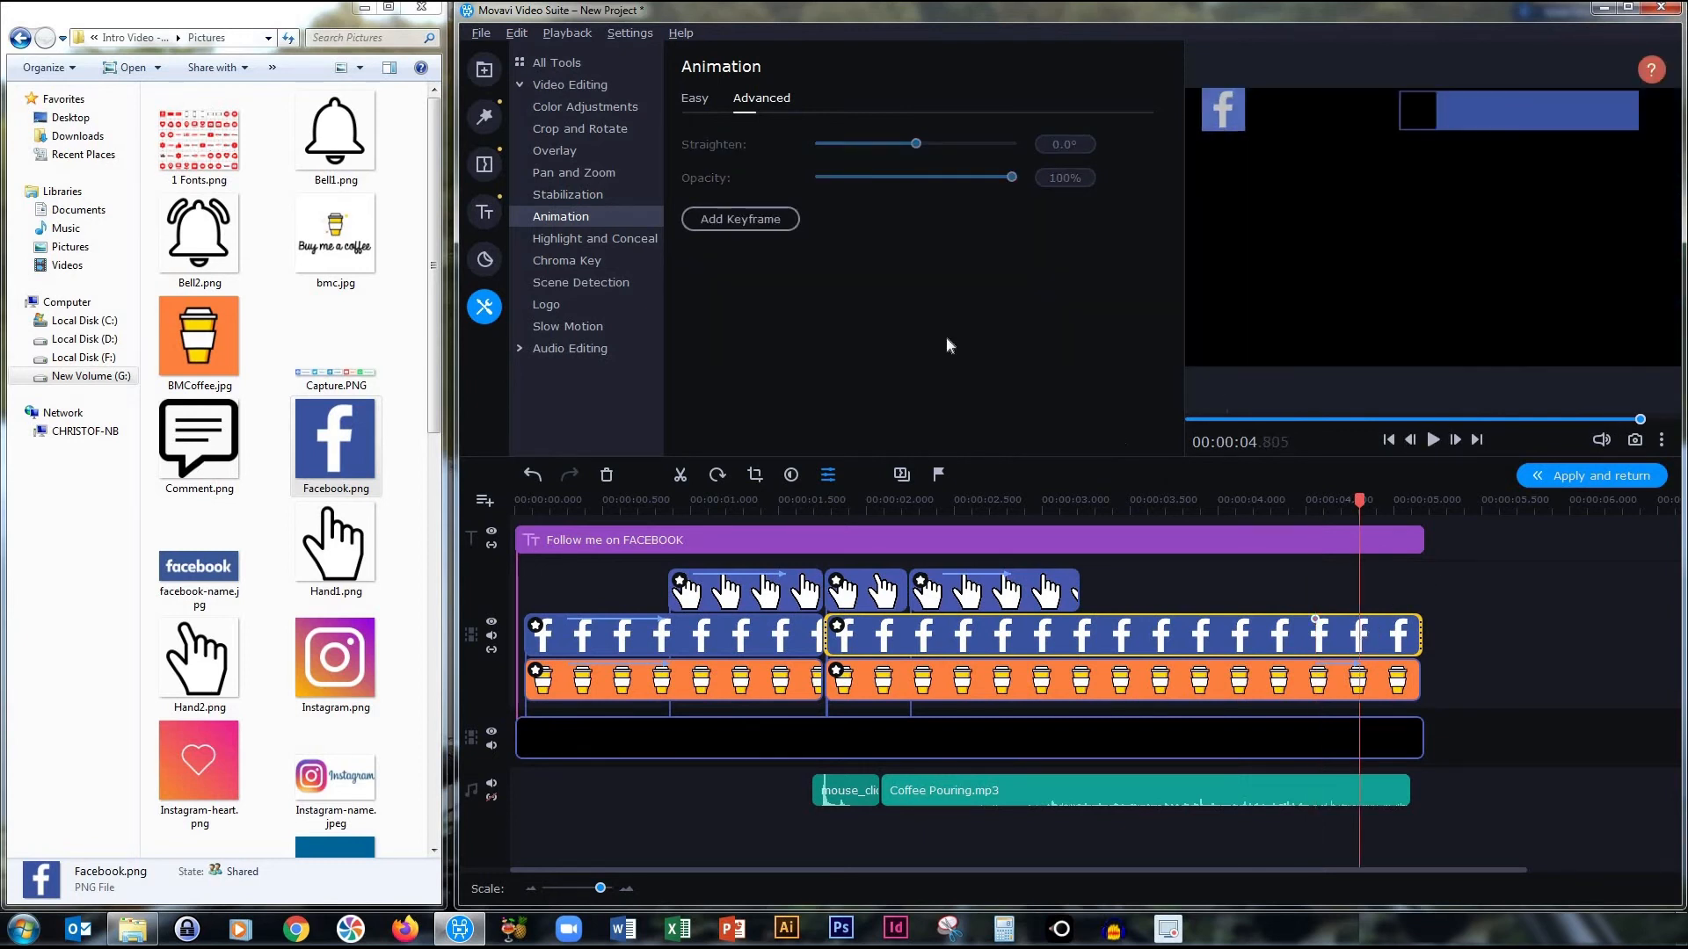
left_click(739, 219)
- Edit the second Facebook clip's last keyframe so the logo ends above the frame
right_click(1359, 621)
left_click(1398, 637)
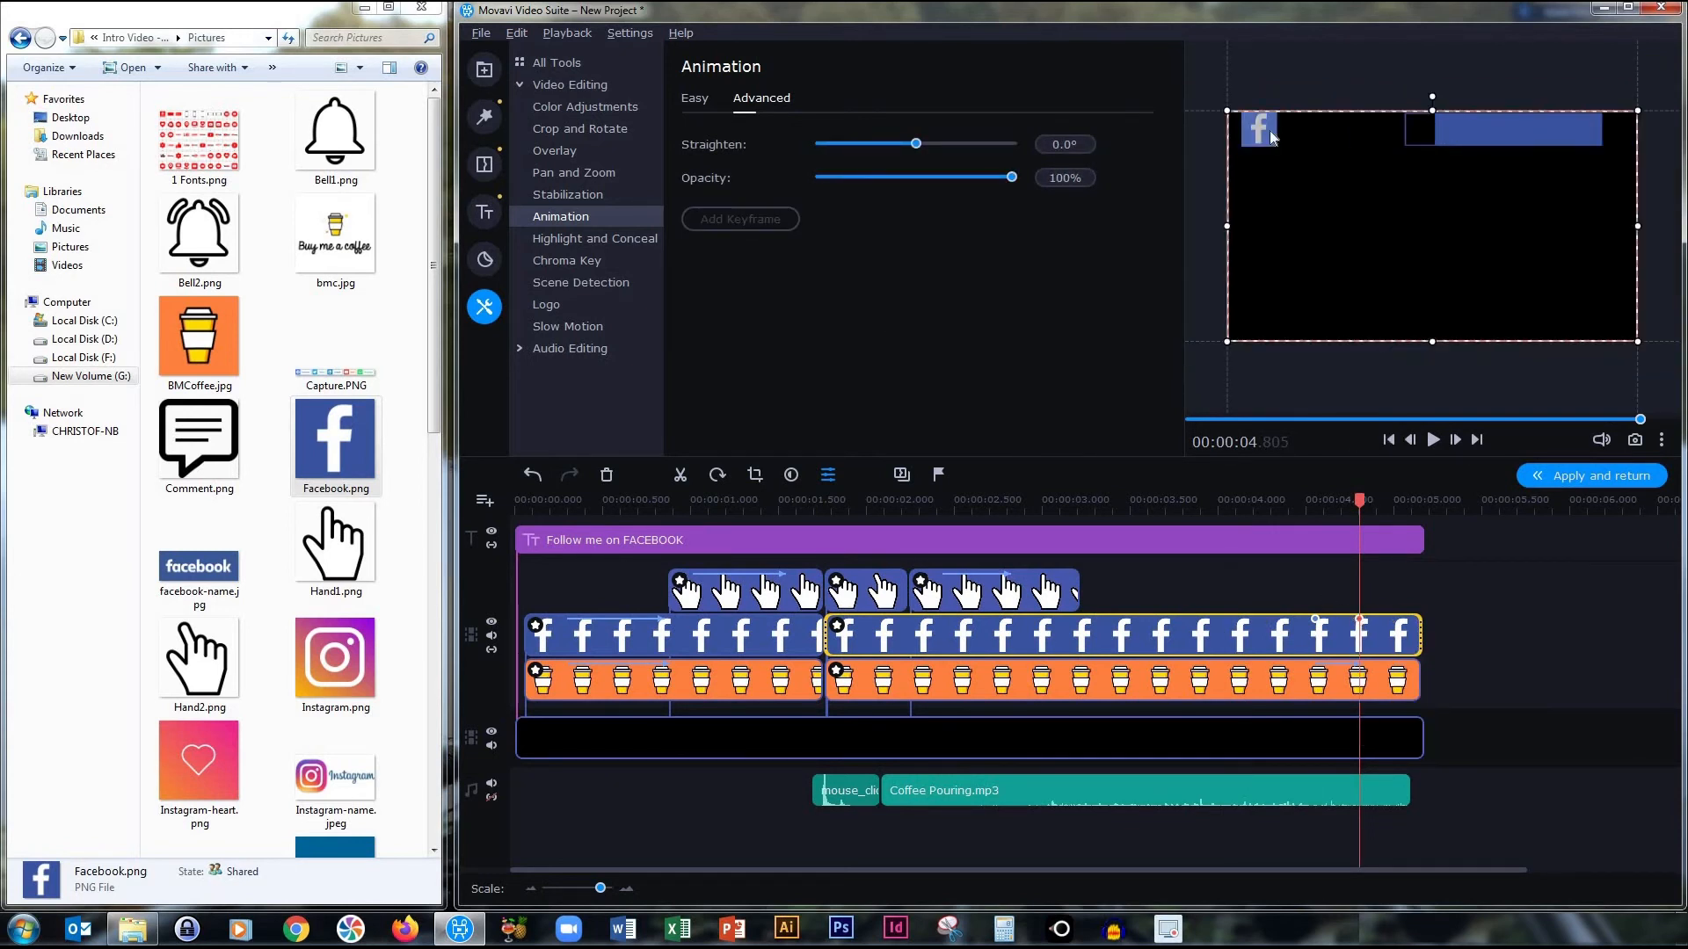
left_click_drag(1272, 130, 1276, 95)
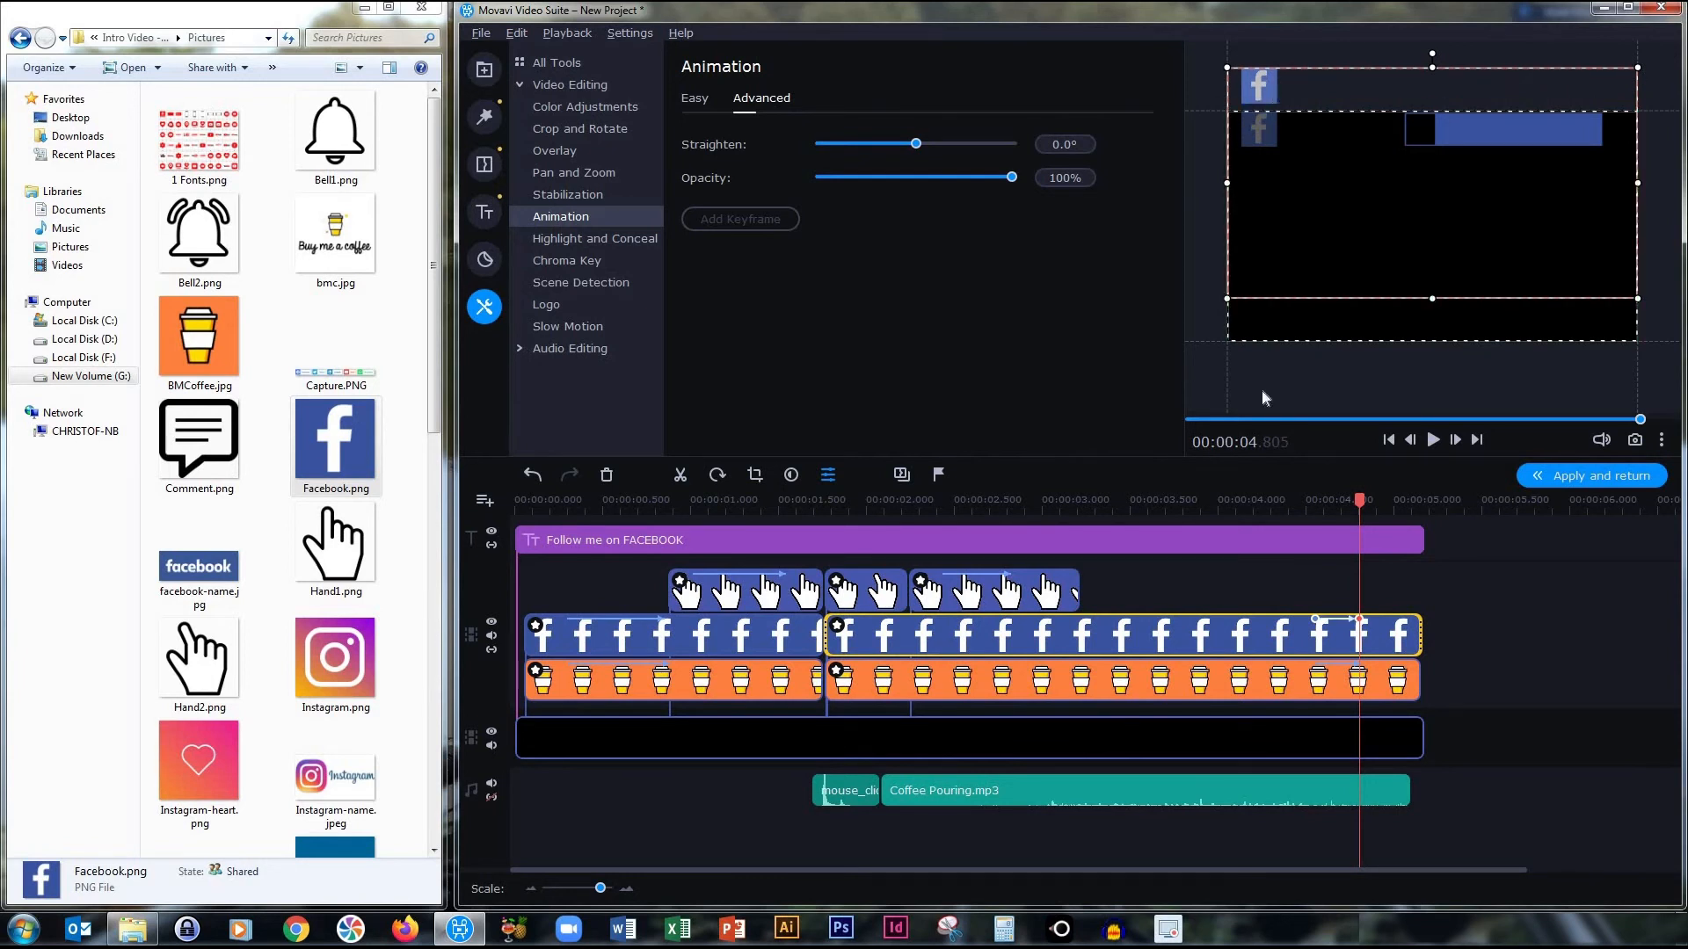
- Delete both orange coffee cup clips beneath the Facebook logo clips
left_click(787, 694)
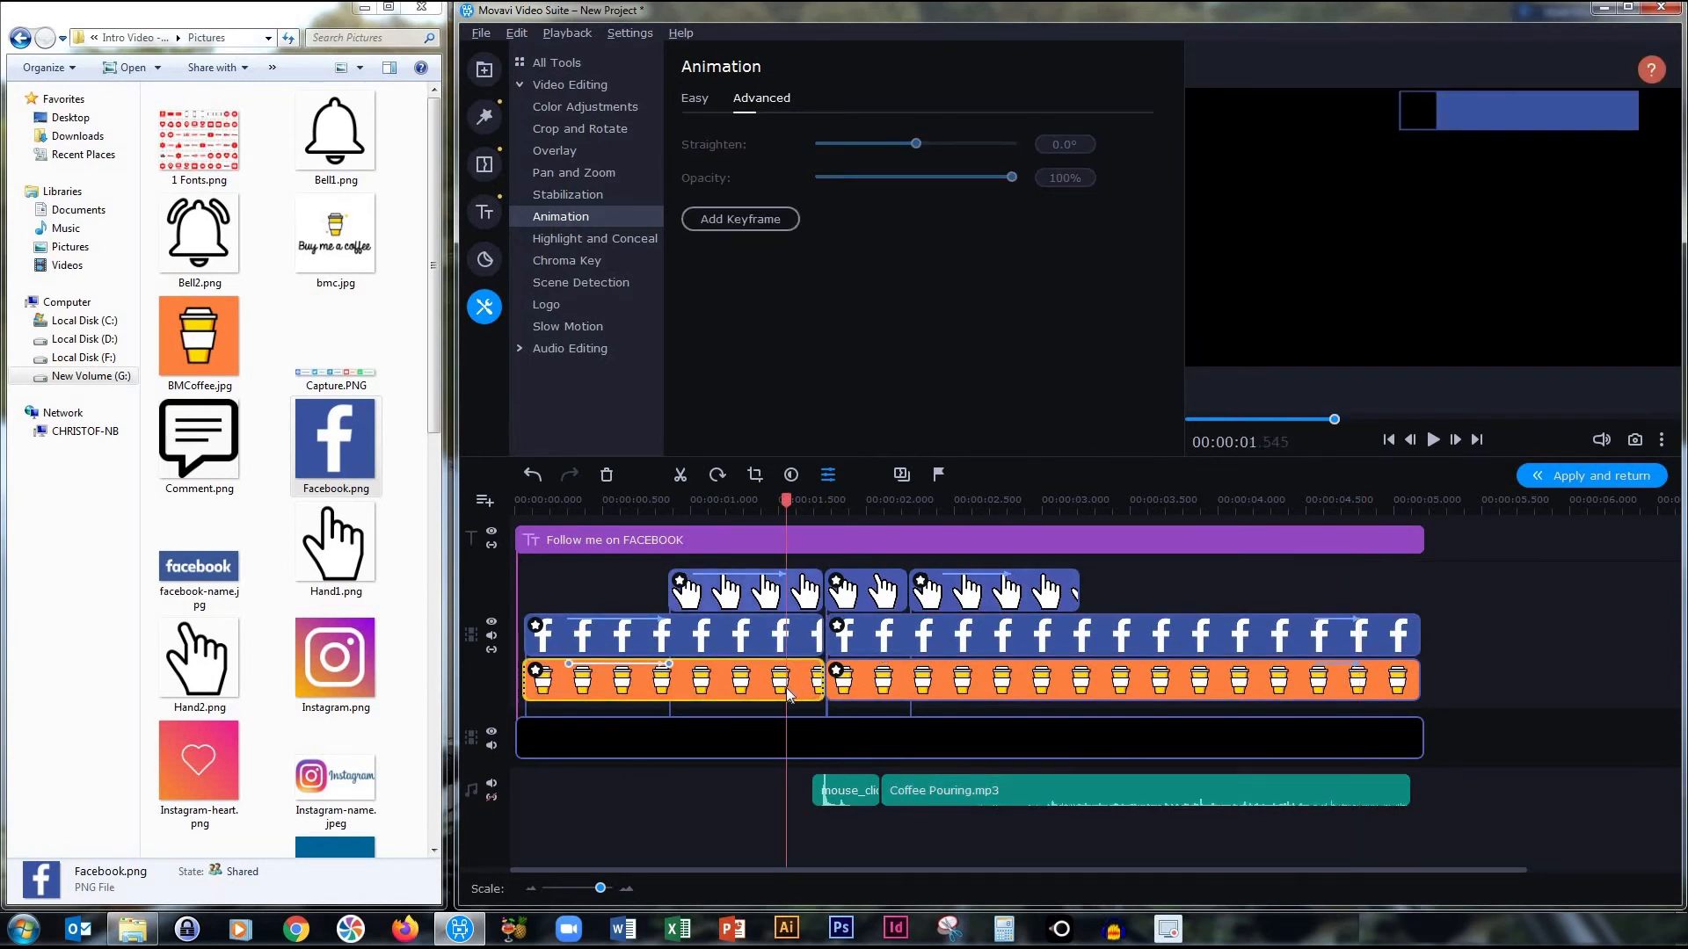
key("Delete")
left_click(895, 694)
key("Delete")
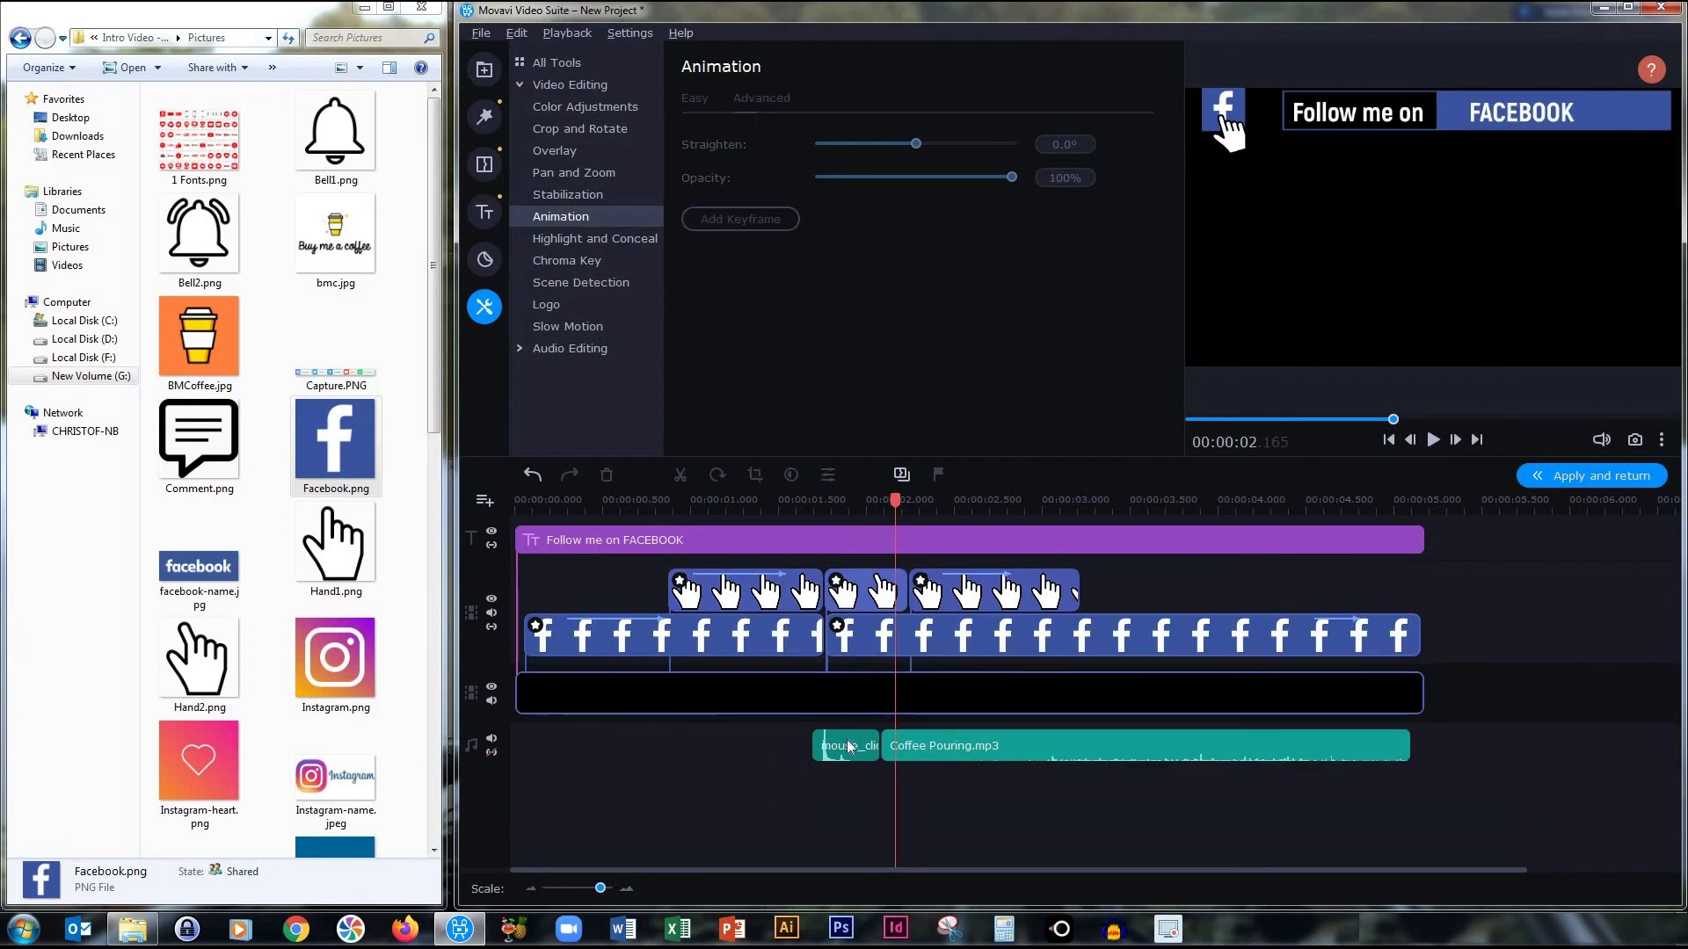
- Replace Coffee Pouring.mp3 on the audio track with Kung Fu.mp3 from the Sound Effects folder, directly after the mouse click sound
left_click(953, 750)
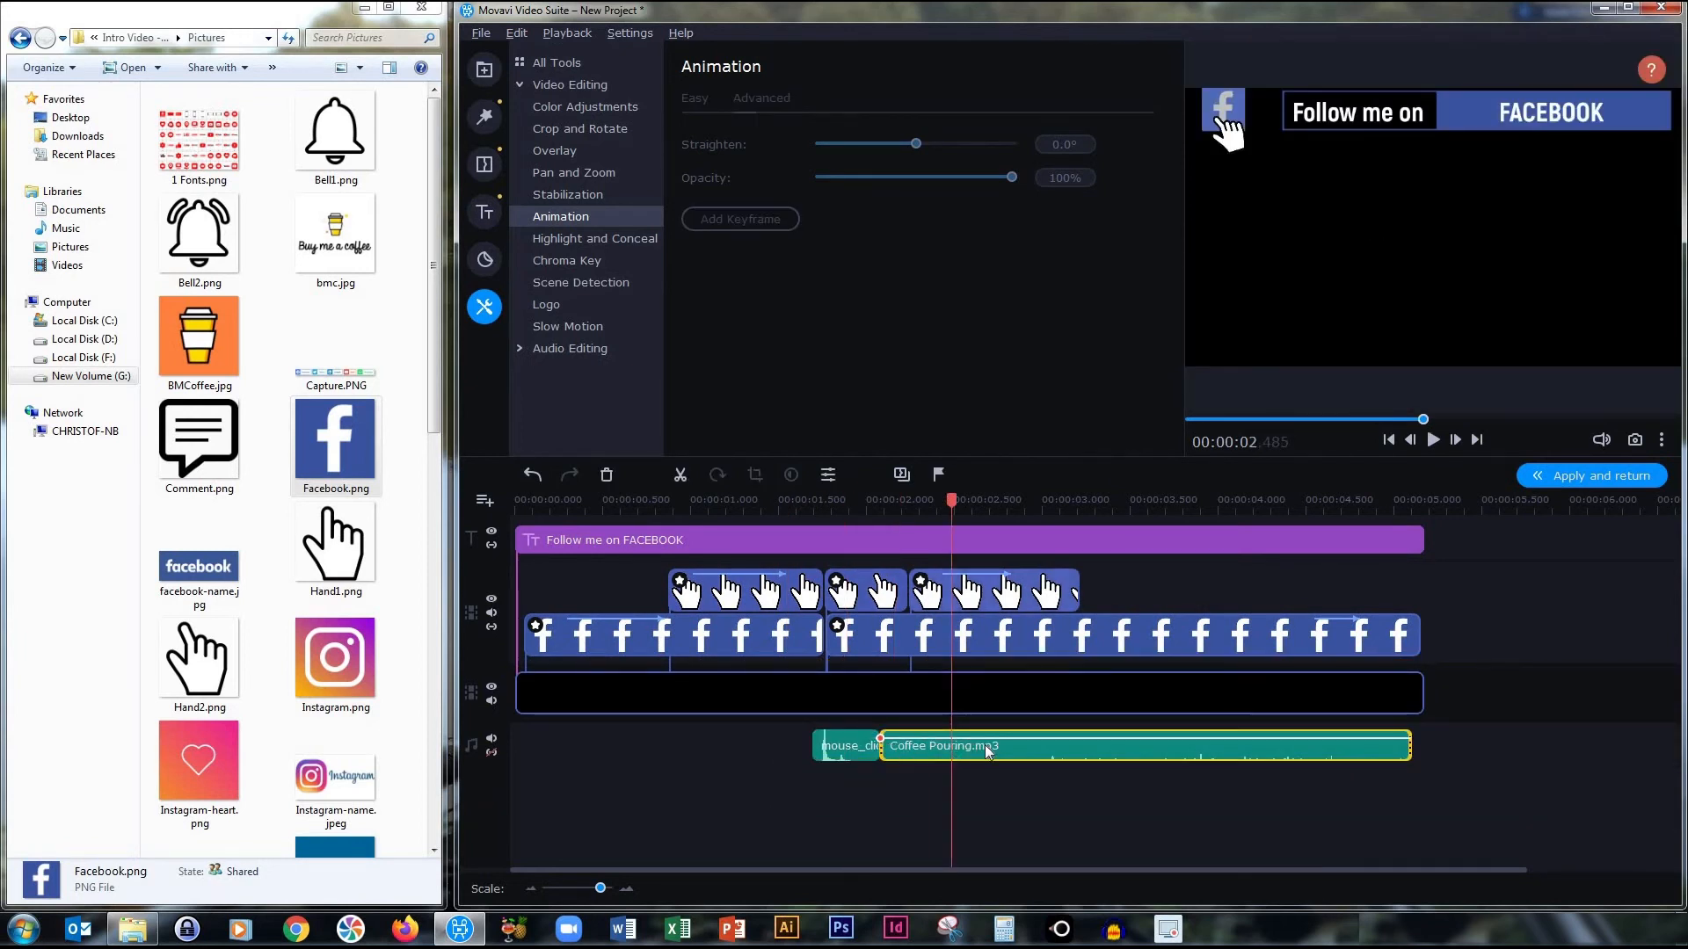
left_click(18, 40)
double_click(187, 141)
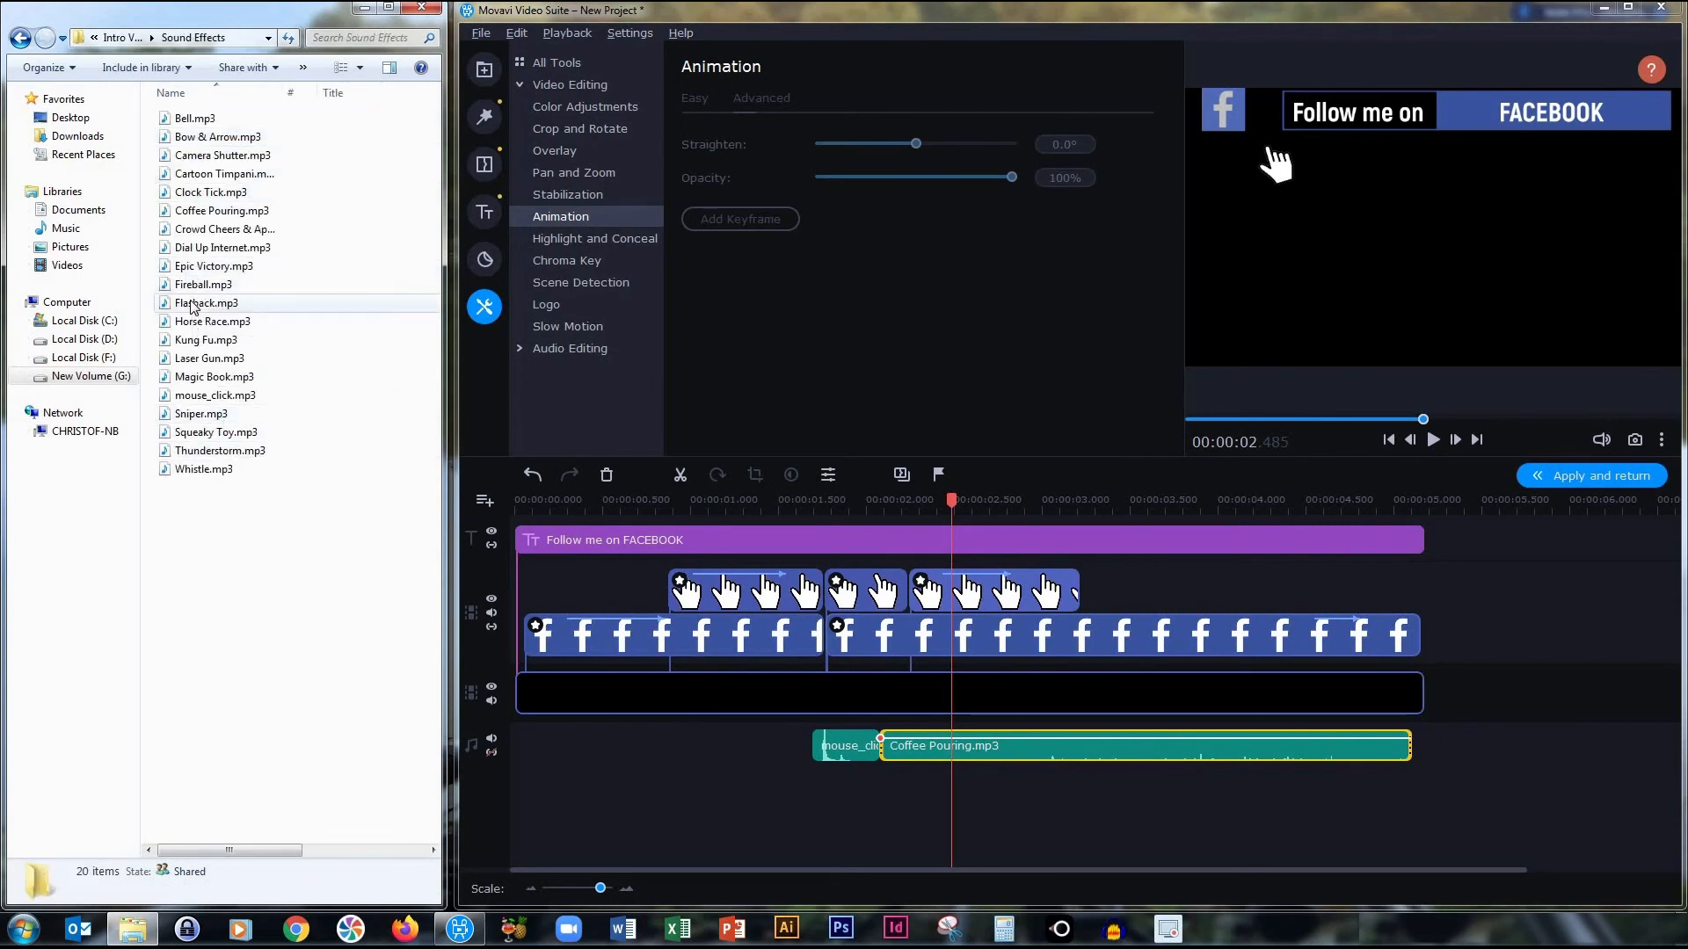
mouse_move(206, 340)
left_mouse_down()
mouse_move(347, 338)
mouse_move(883, 800)
left_mouse_up()
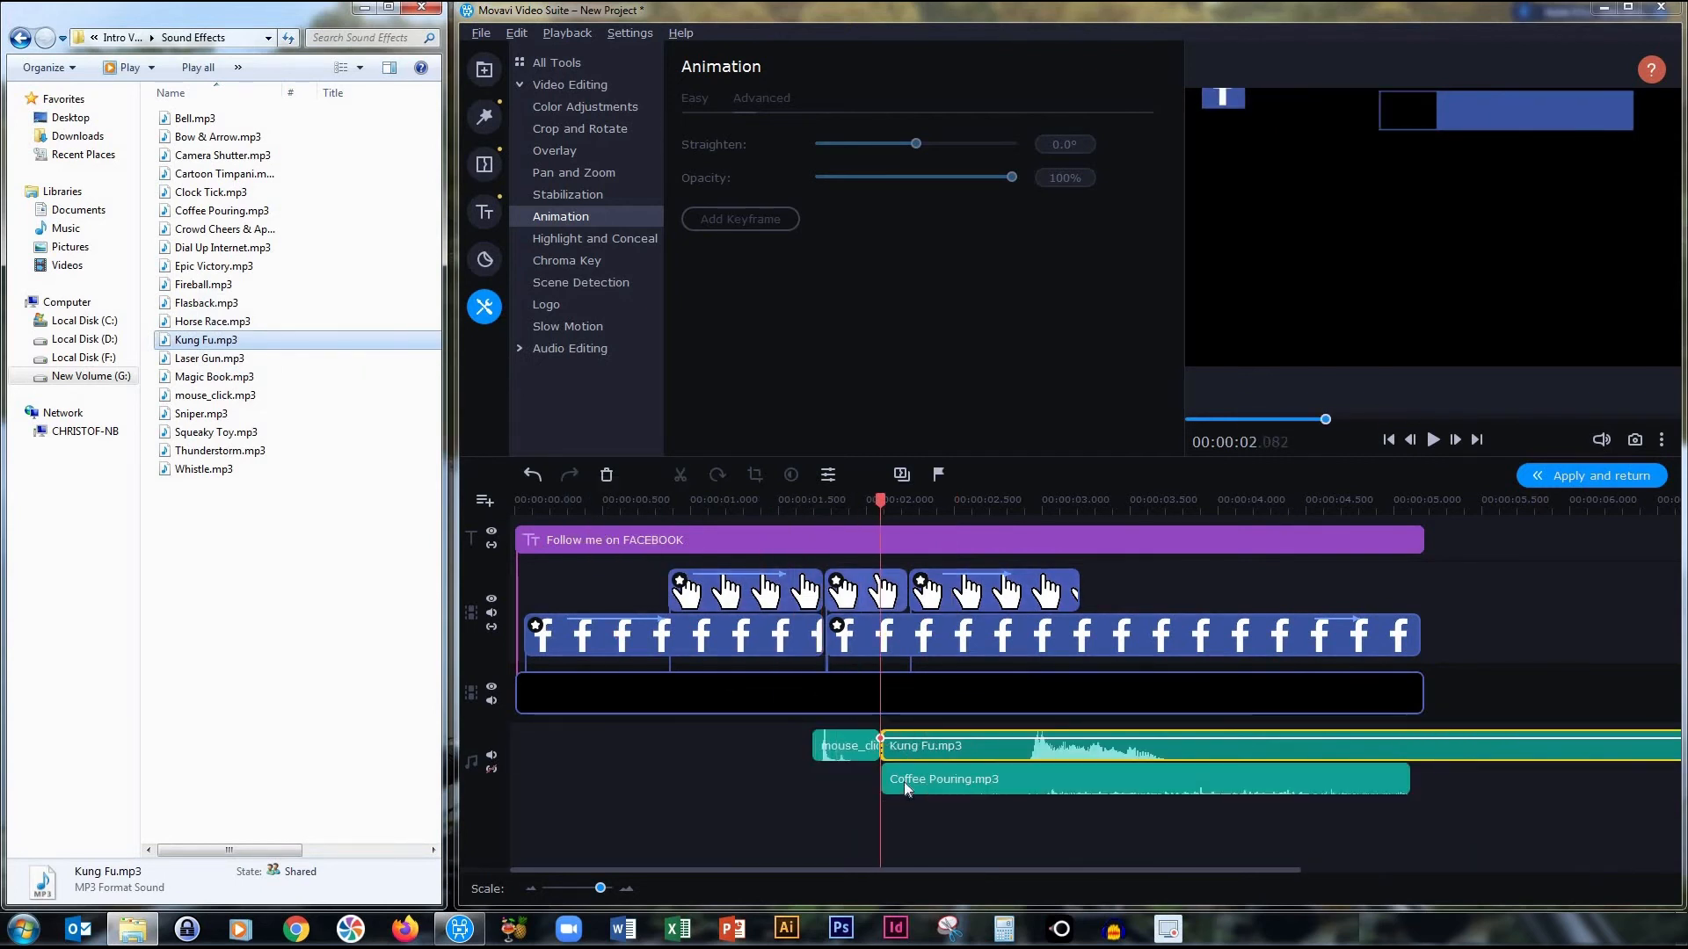
left_click(903, 782)
key("Delete")
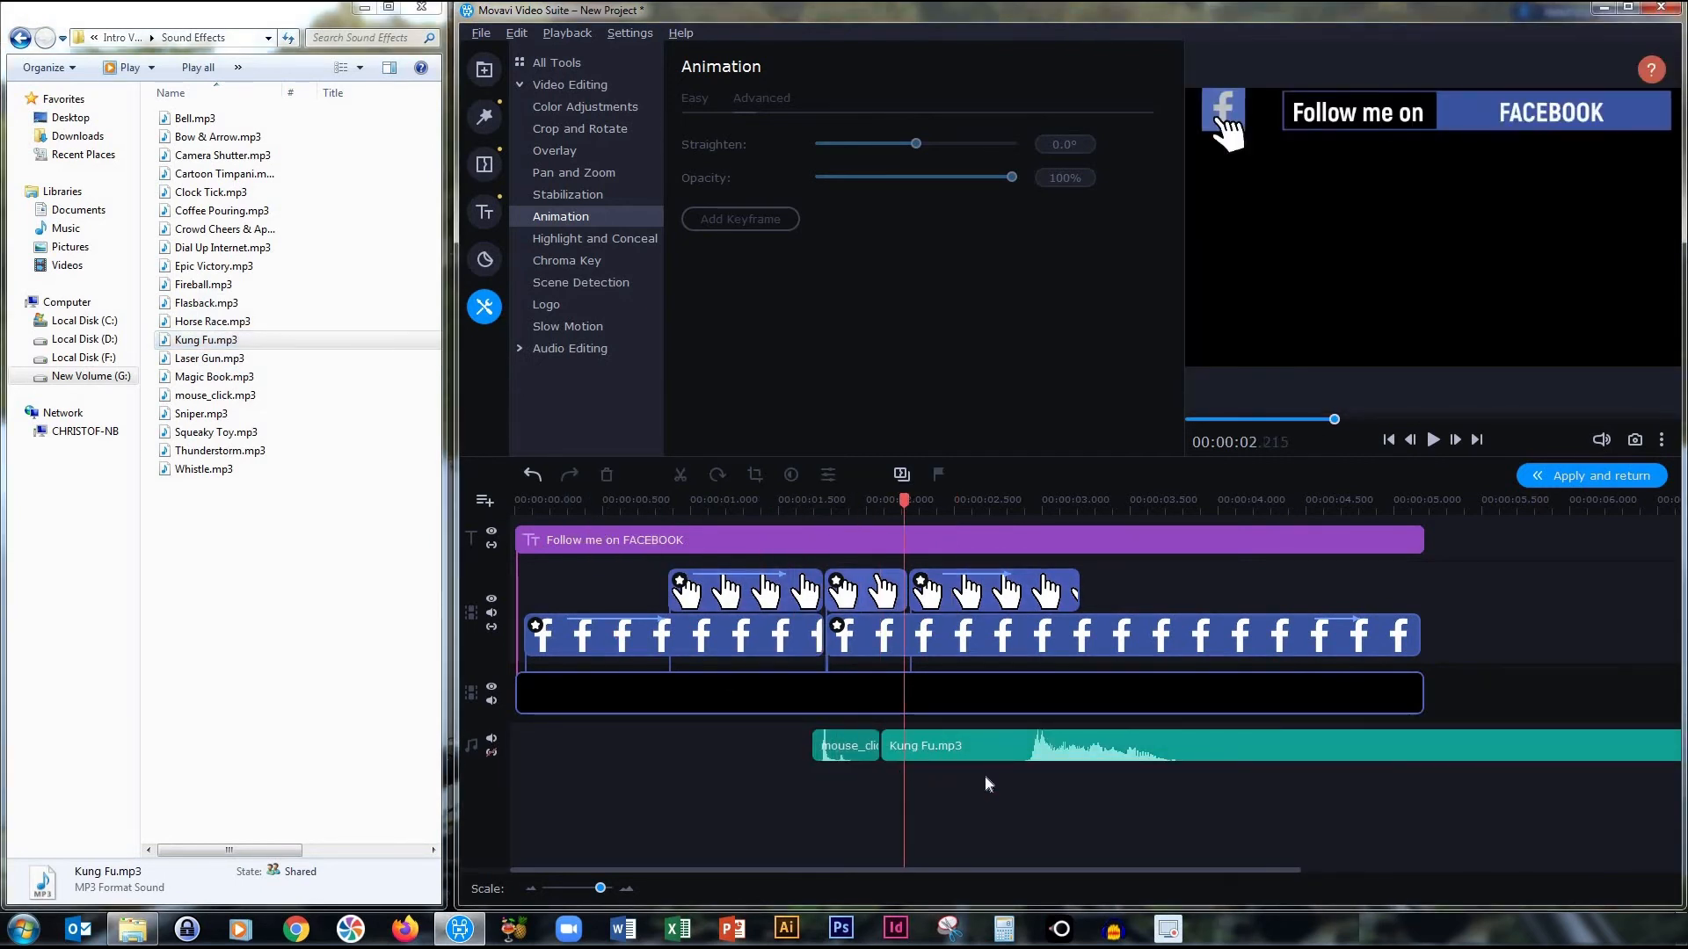
- Trim the end of the Kung Fu.mp3 clip to line up with the end of the title and black background clip
scroll(985, 773, "down", 1)
left_click(1316, 759)
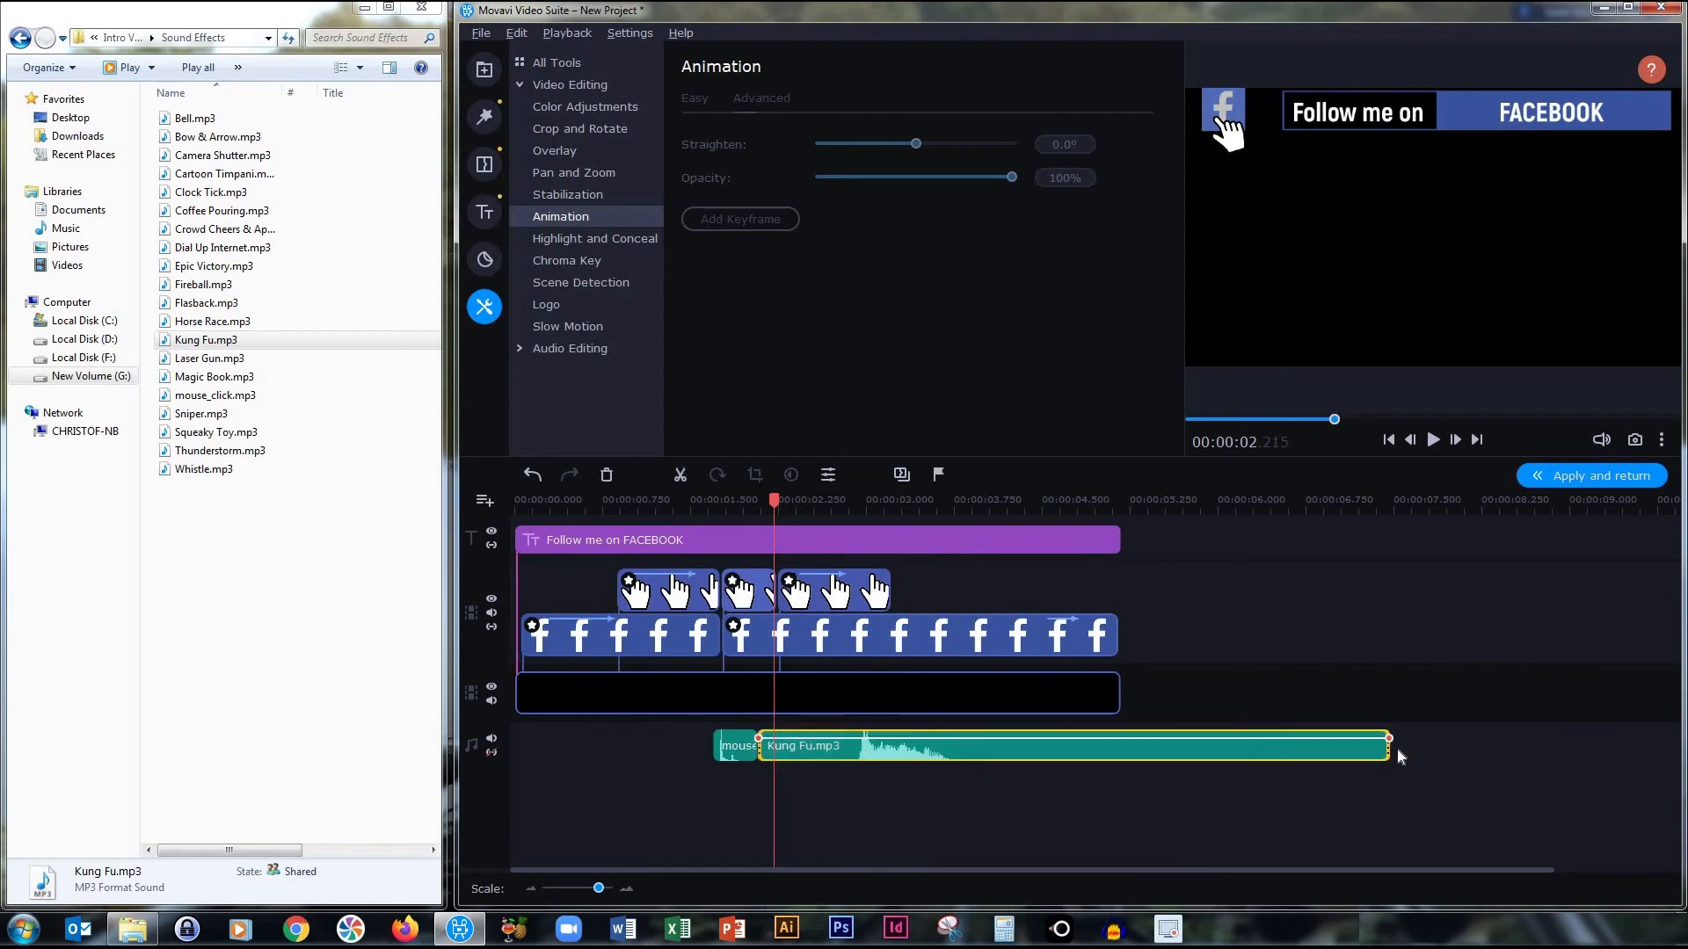
left_click_drag(1241, 730, 1121, 745)
left_click(1122, 500)
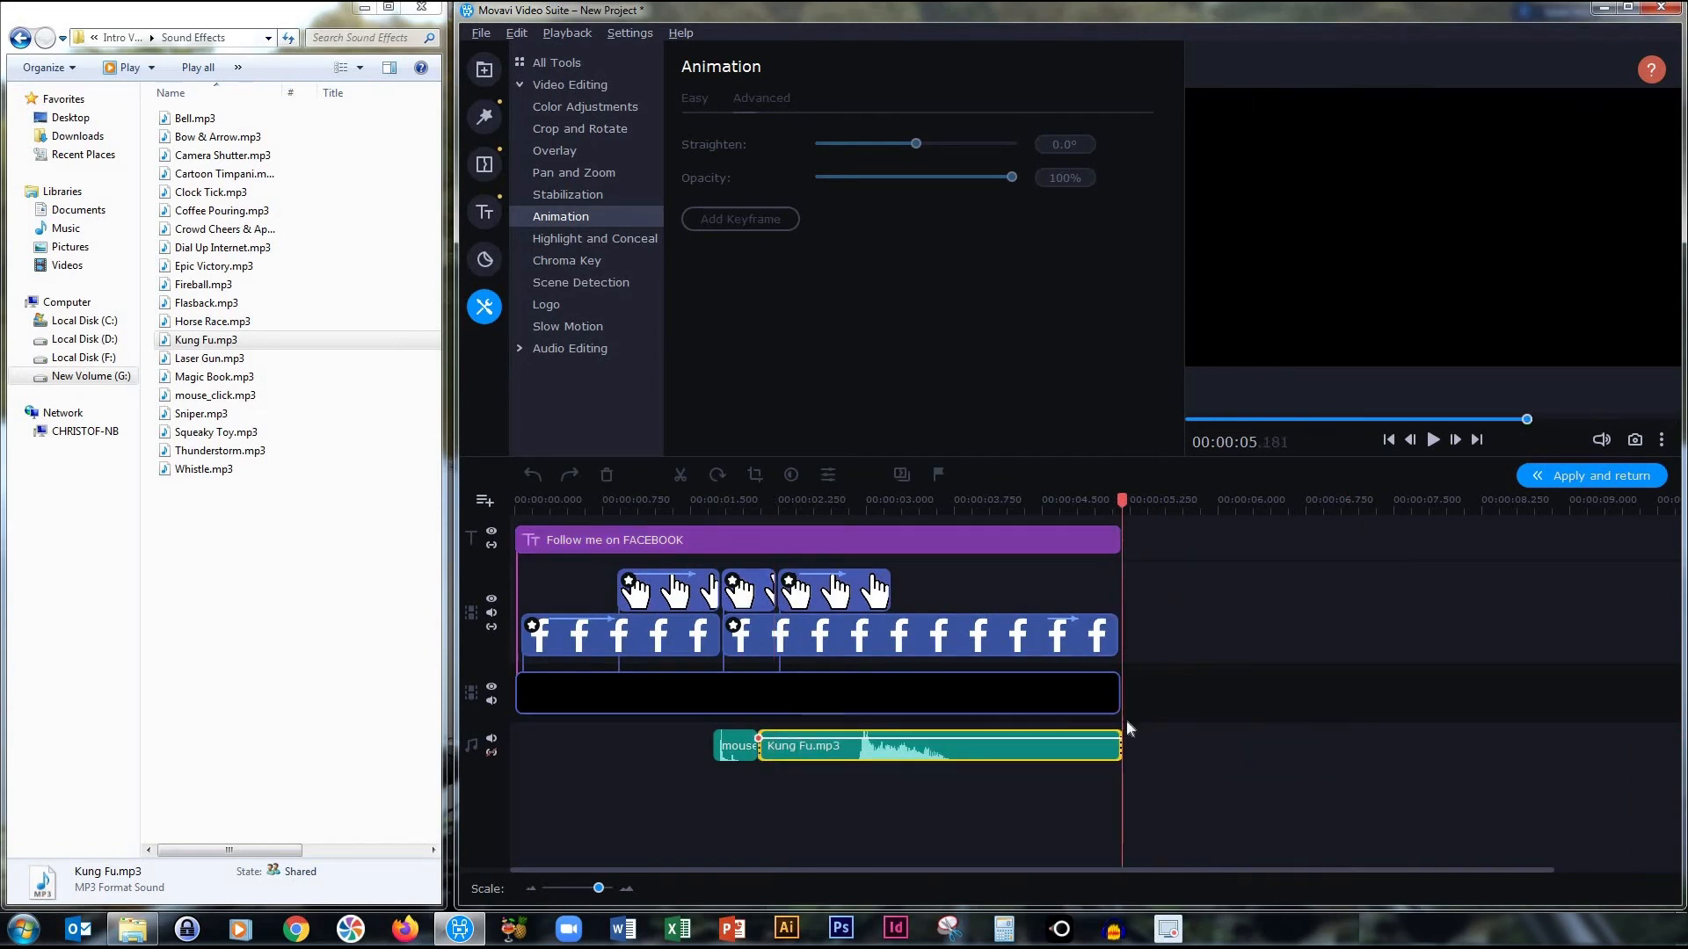
- Play the Facebook banner from the beginning, and apply the edits to return to the main project timeline
left_click_drag(1122, 501, 464, 514)
left_click(1433, 439)
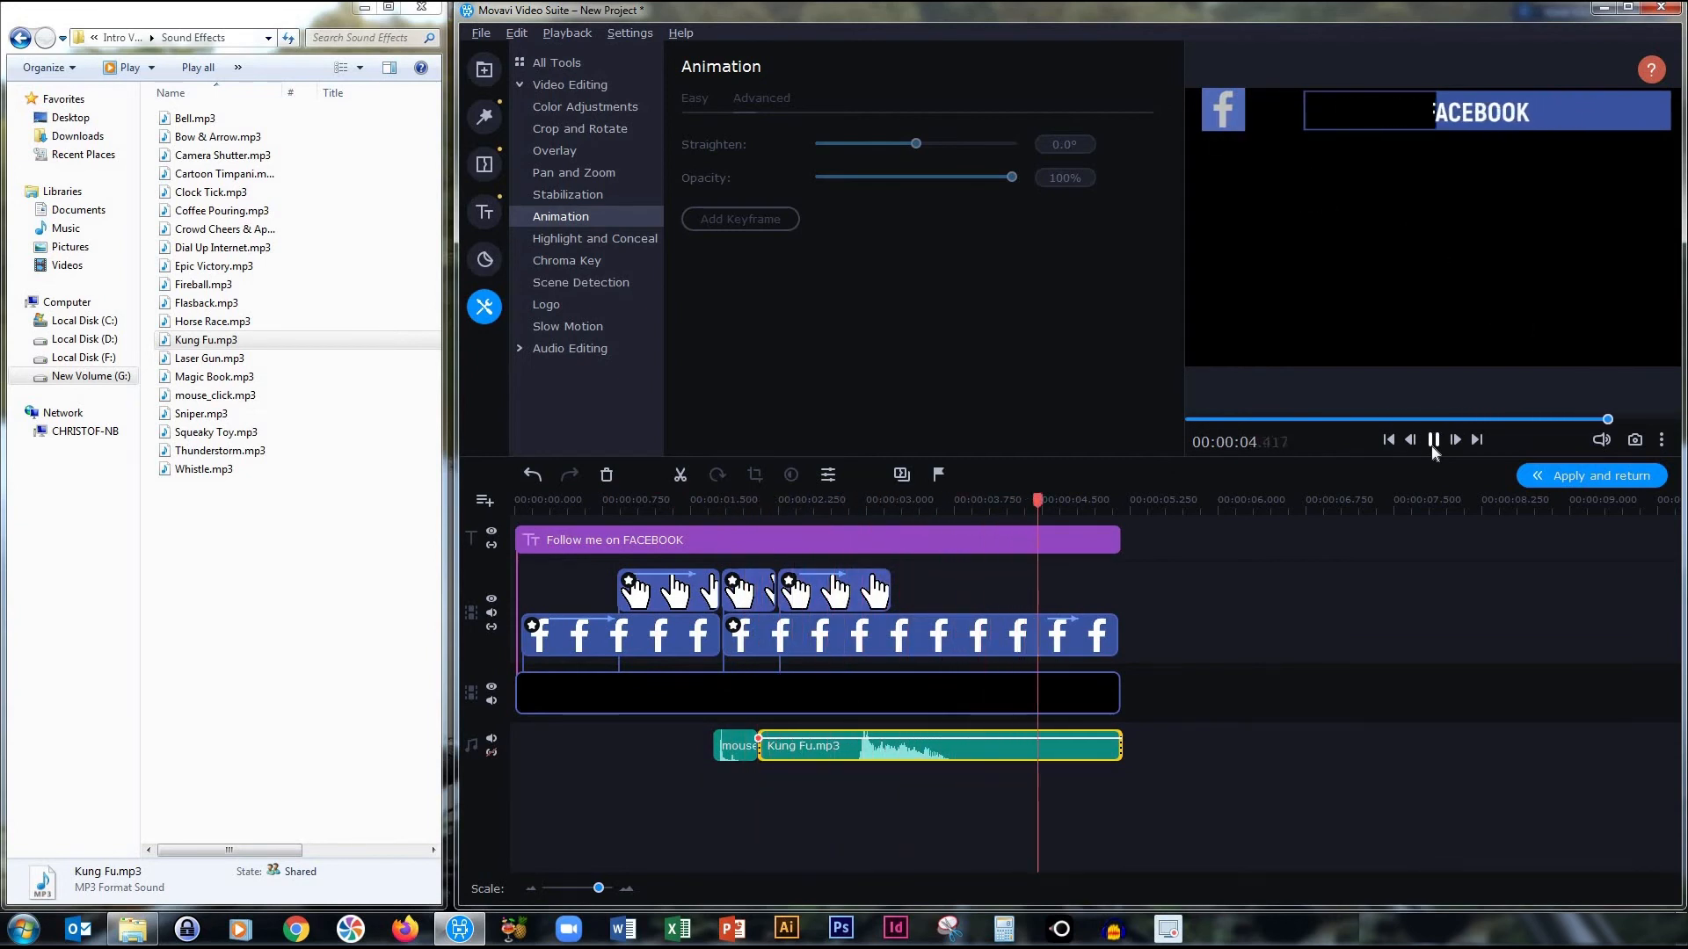
left_click(1574, 479)
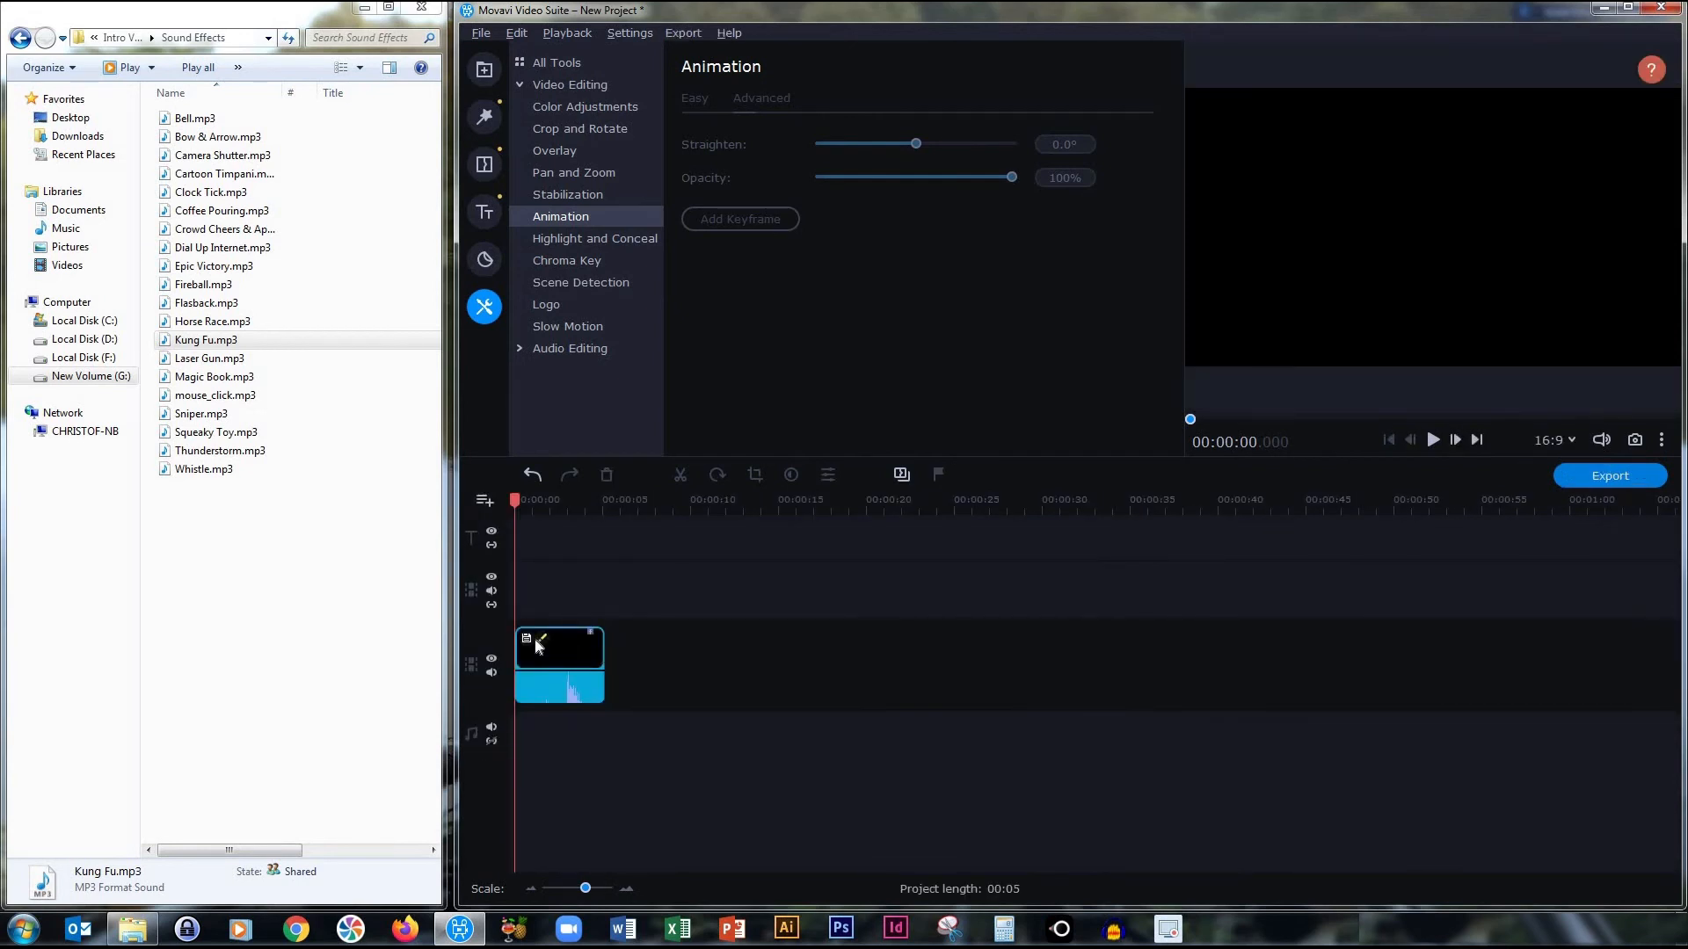
- Save the edited banner as a new intro named "4. Facebook - Button", overwriting the existing intro
left_click(528, 641)
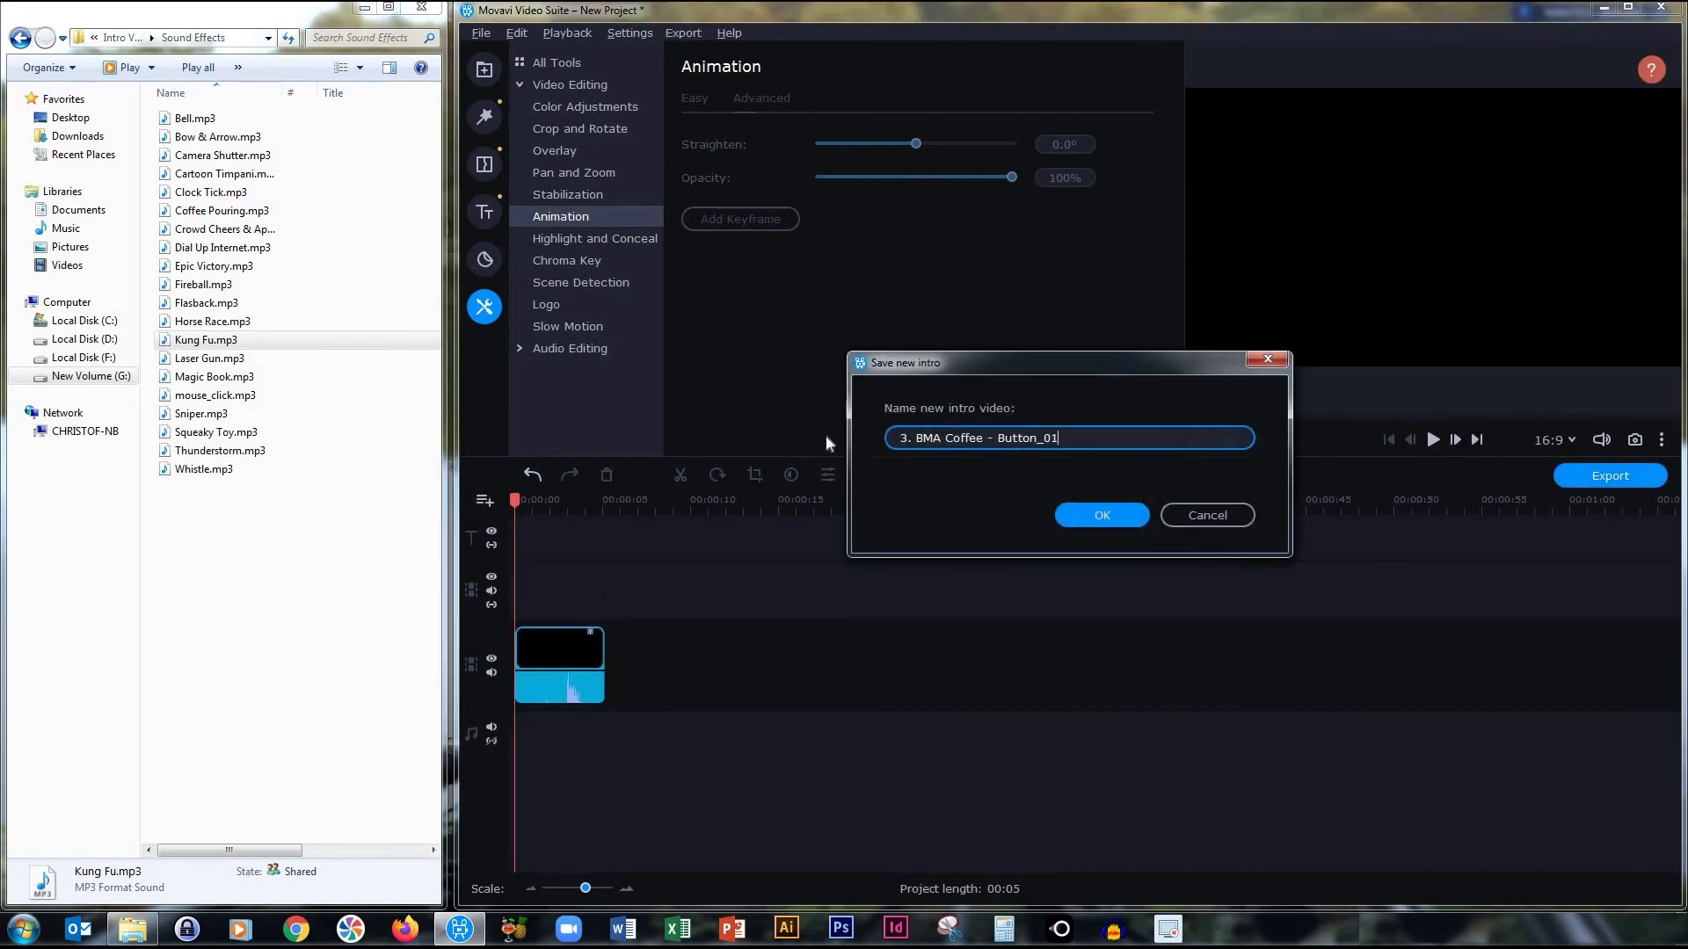
key("ctrl+a")
type("4. F")
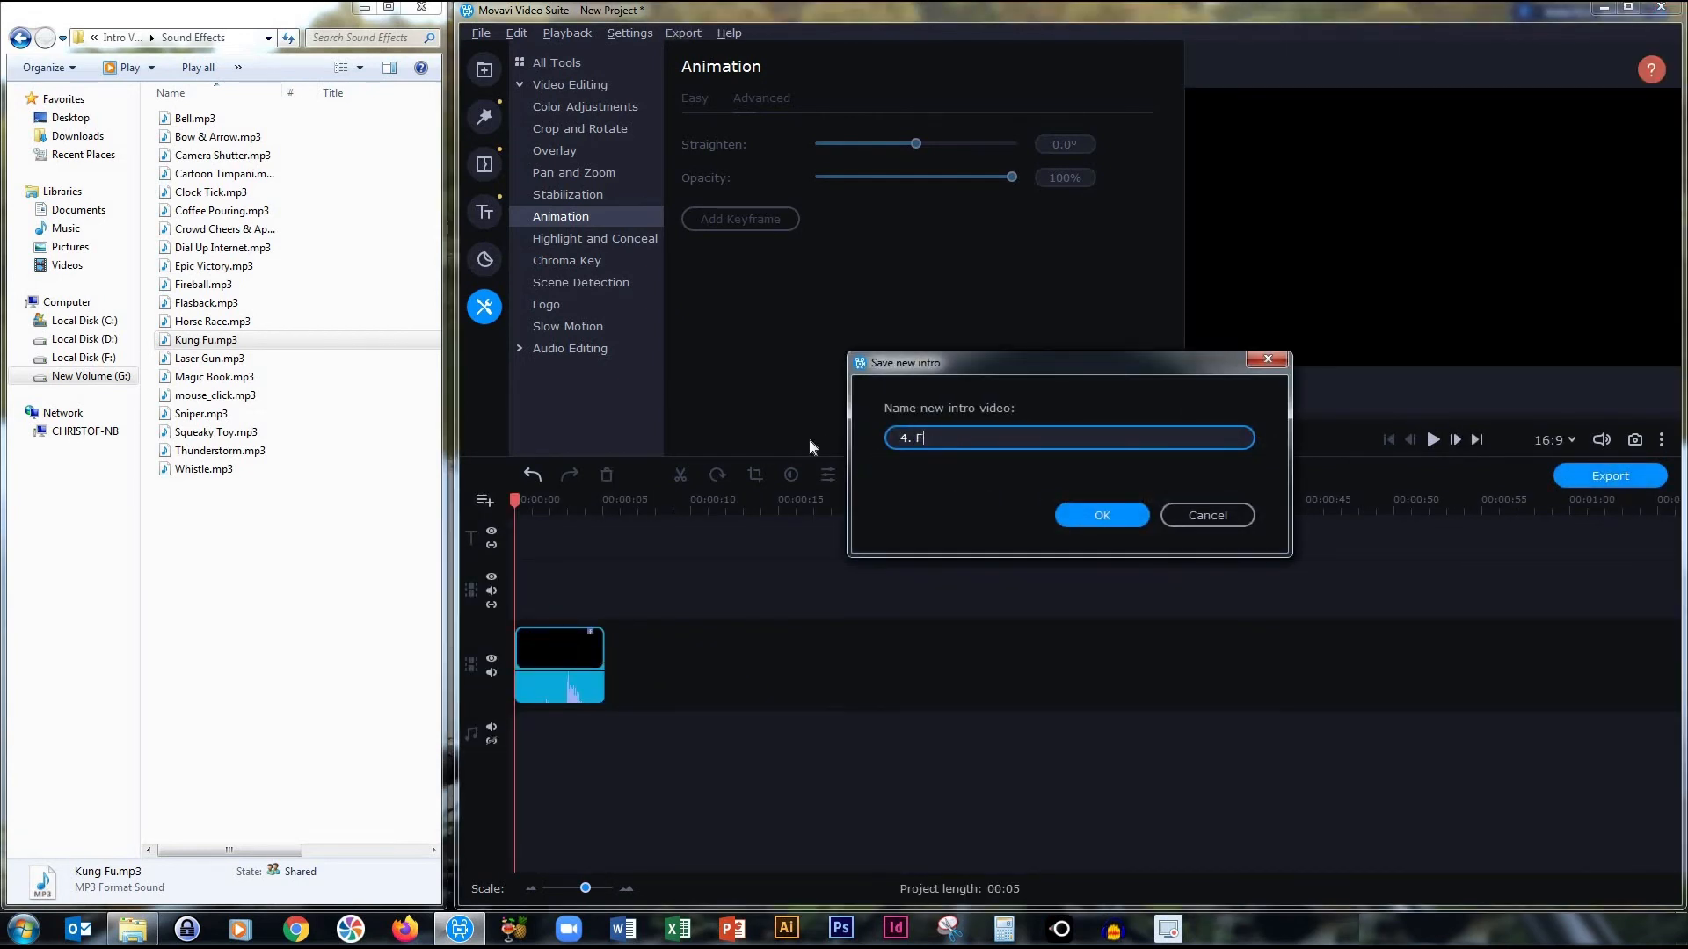
type("acebook - Button")
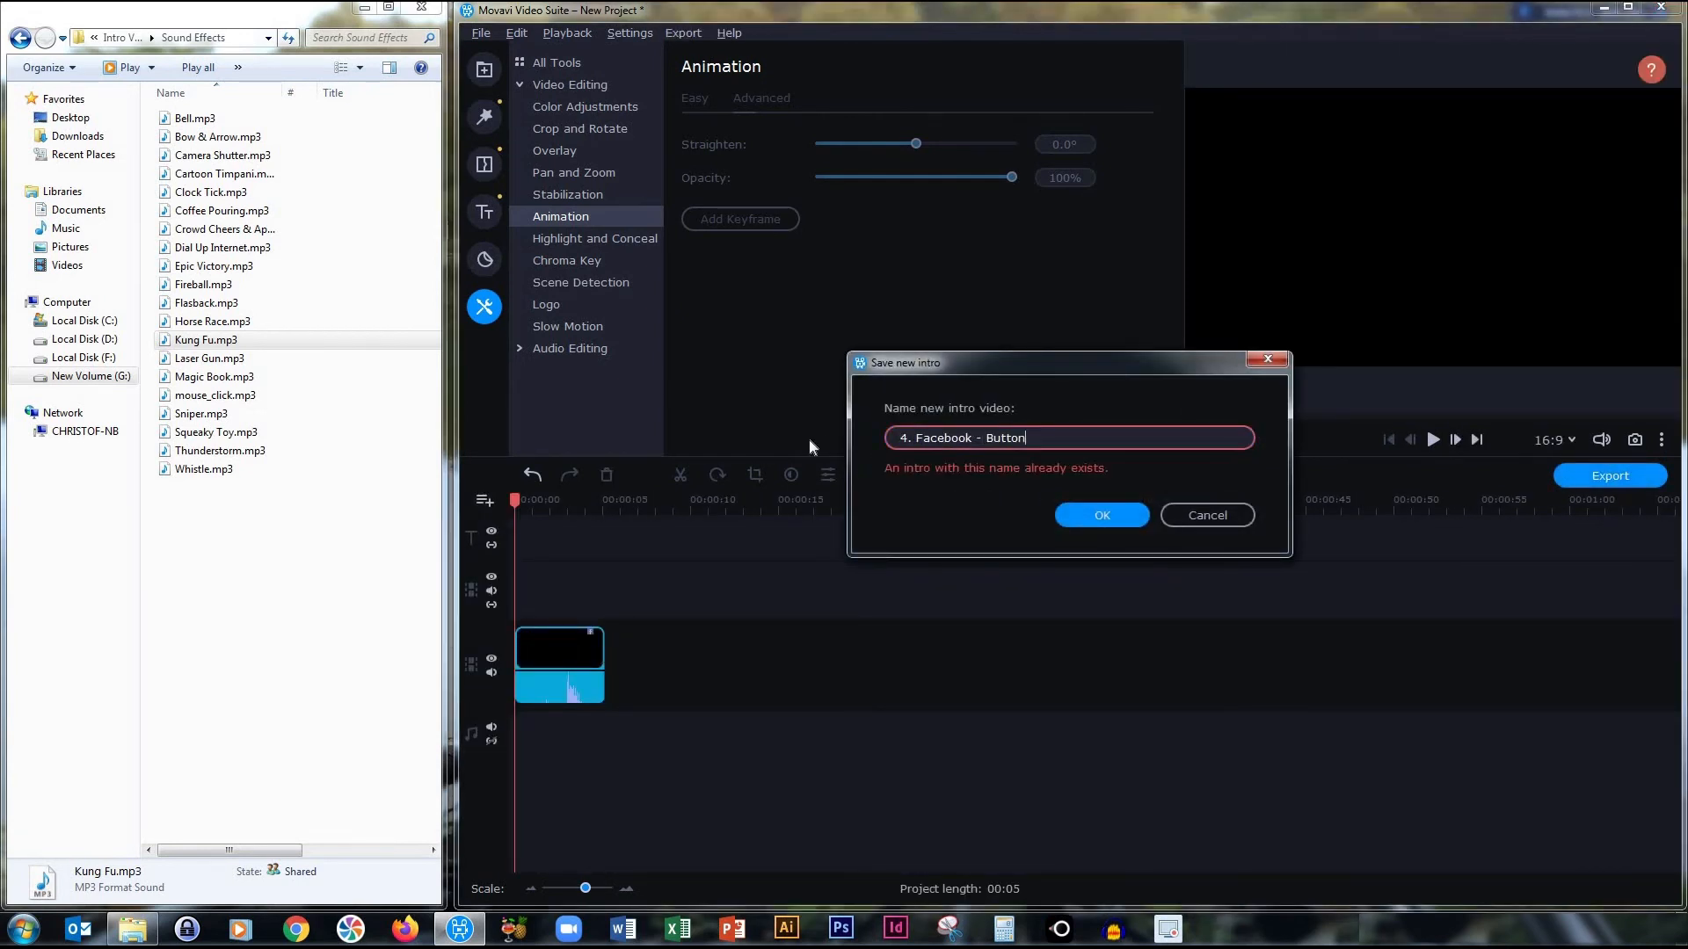
left_click(1071, 515)
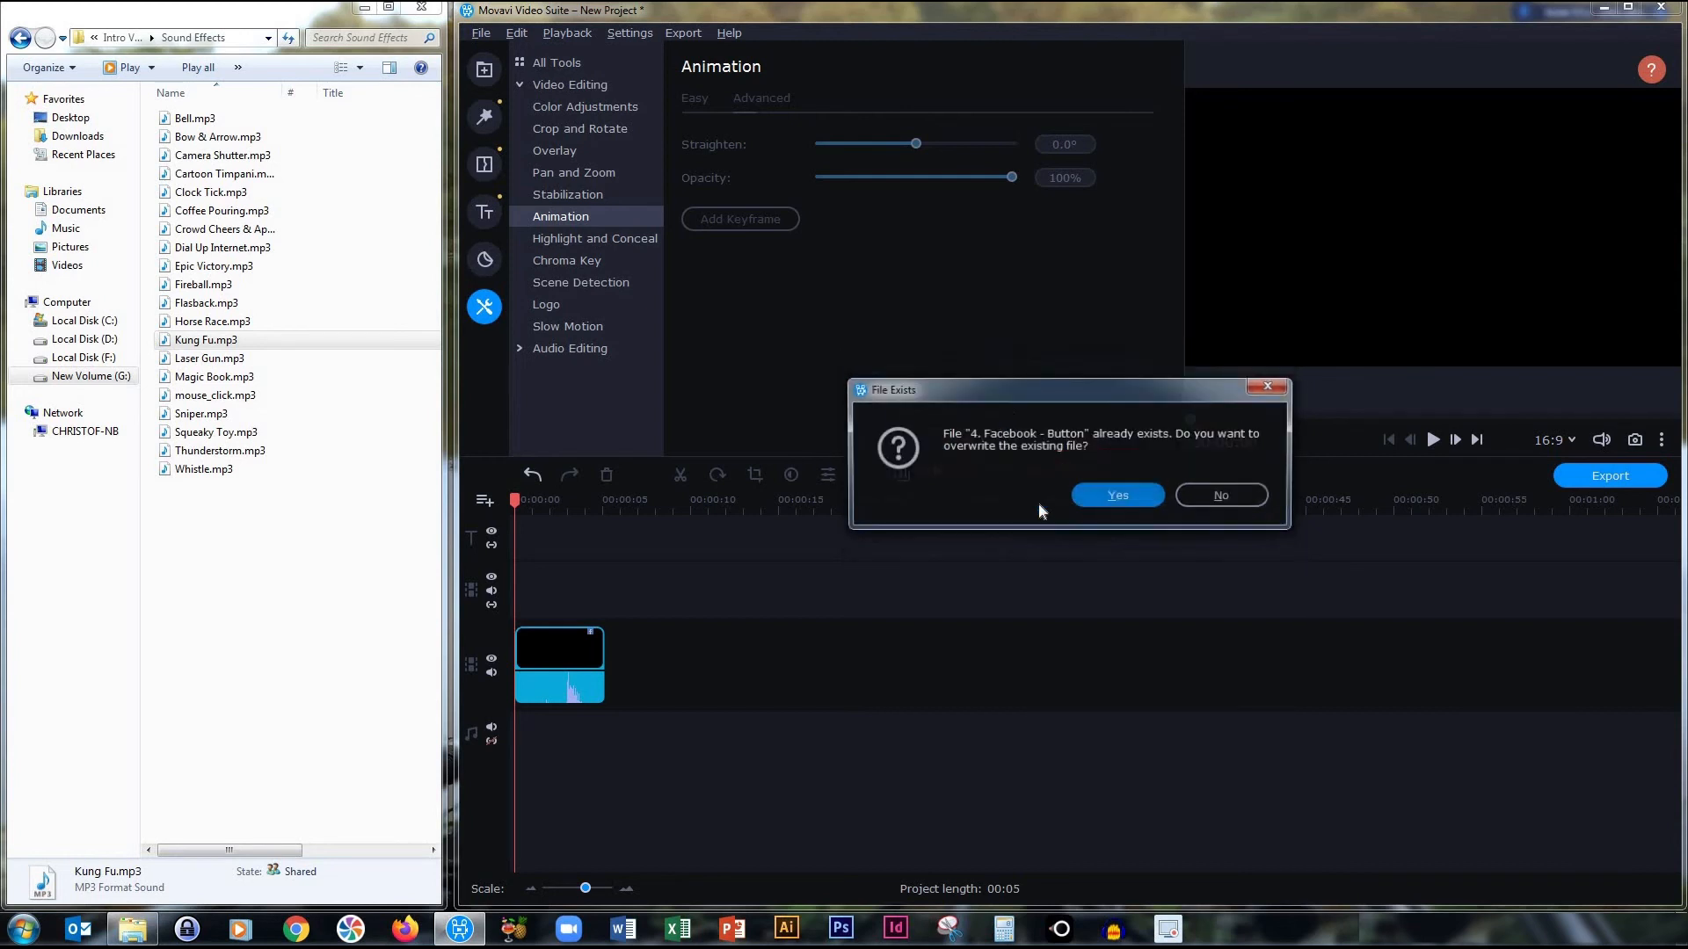
left_click(1083, 493)
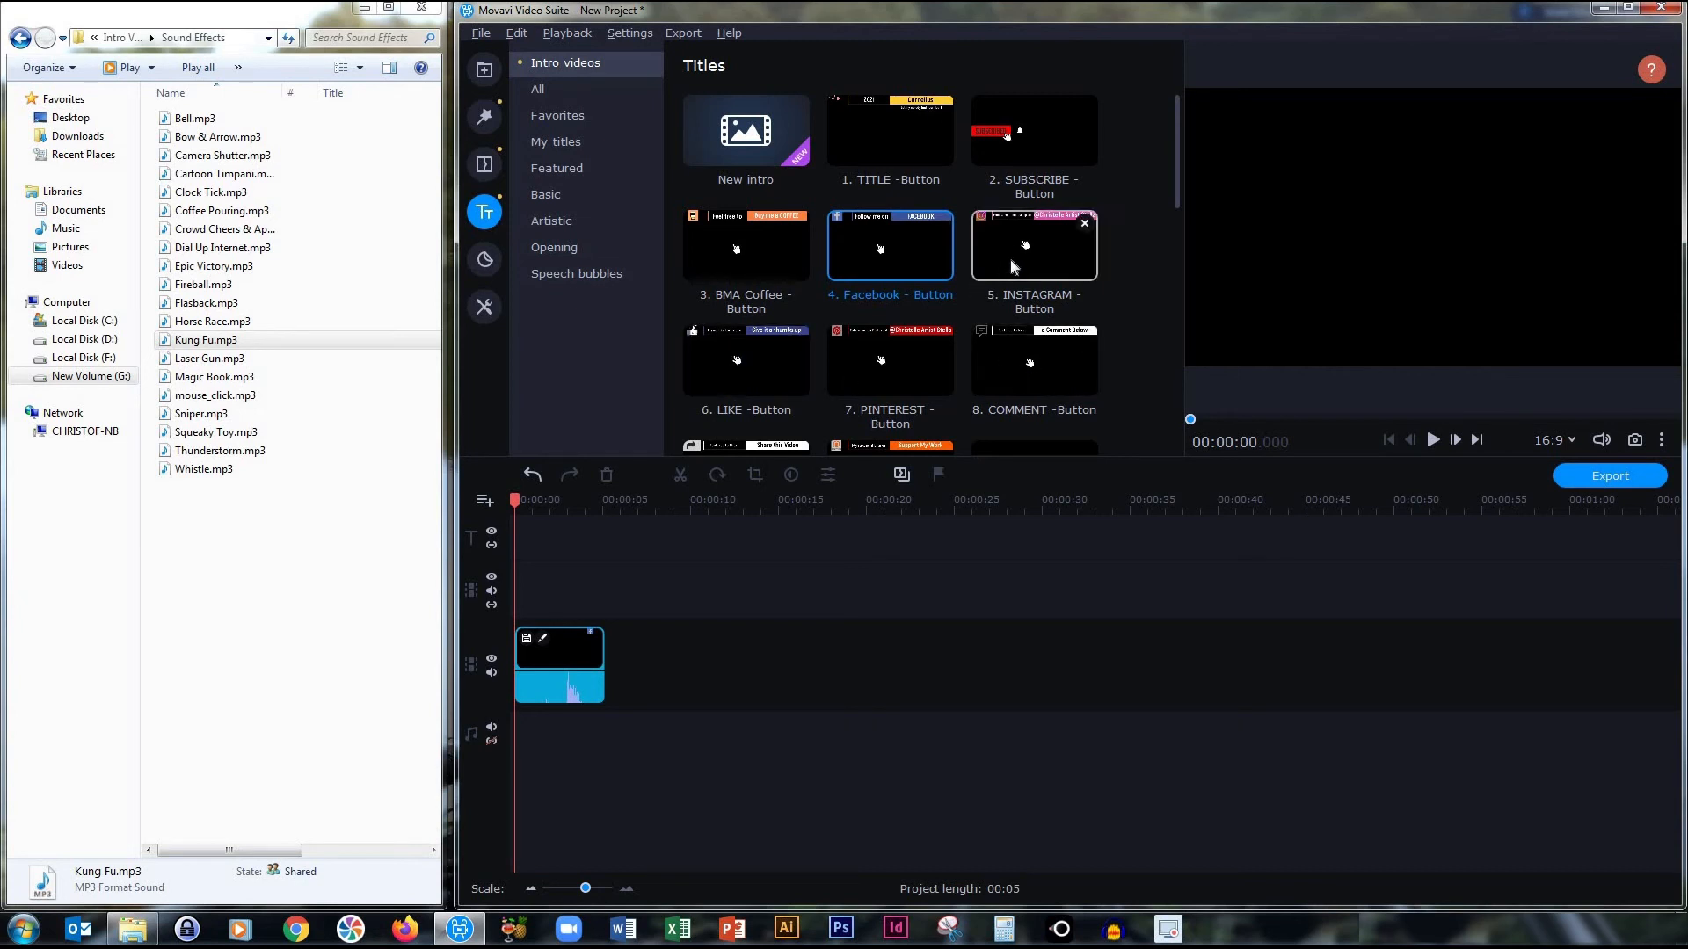
- Reopen the Facebook intro for editing and place the Instagram logo picture from the Pictures folder on the overlay track
mouse_move(544, 641)
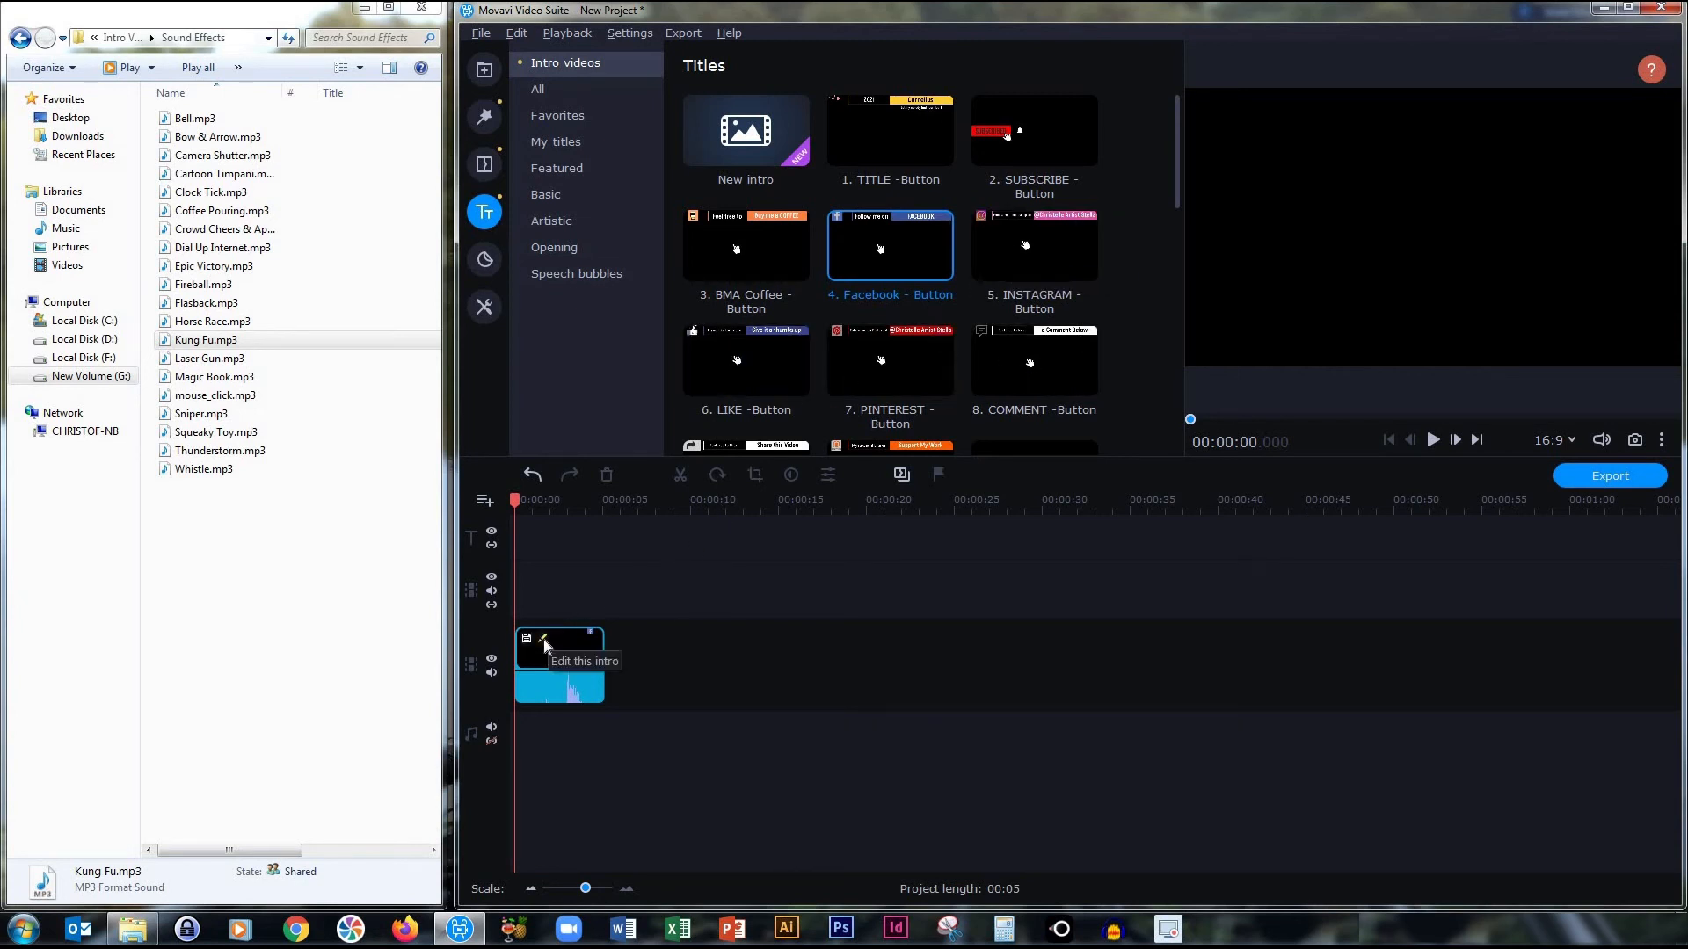
left_click(543, 639)
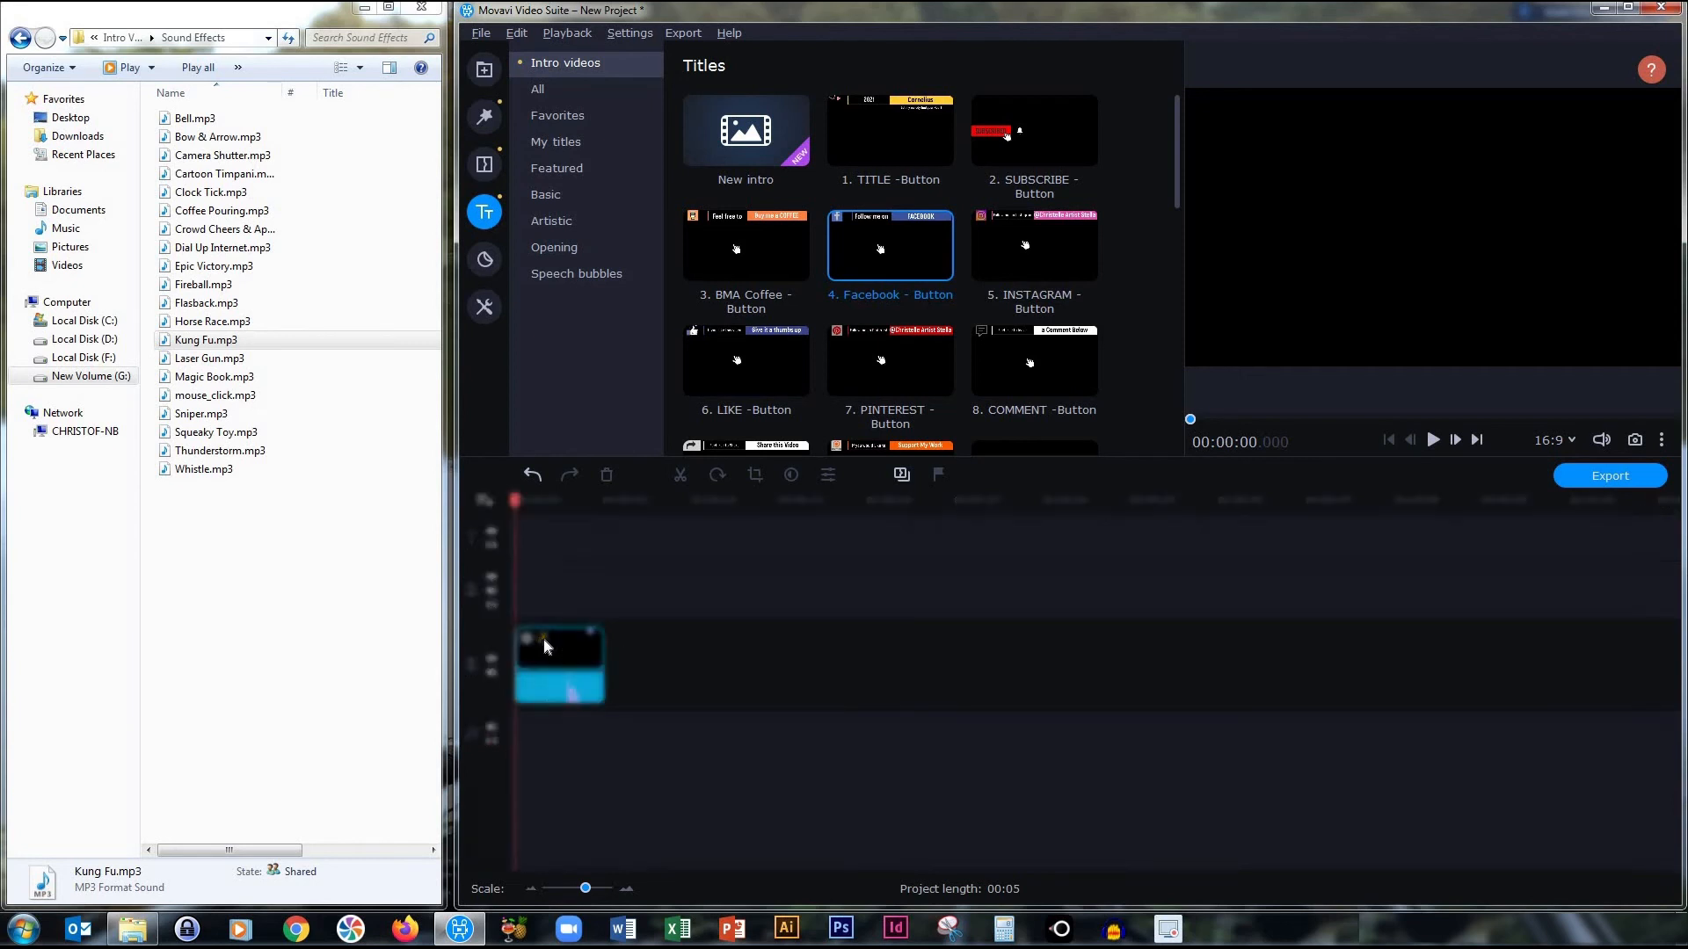
scroll(704, 629, "up", 6)
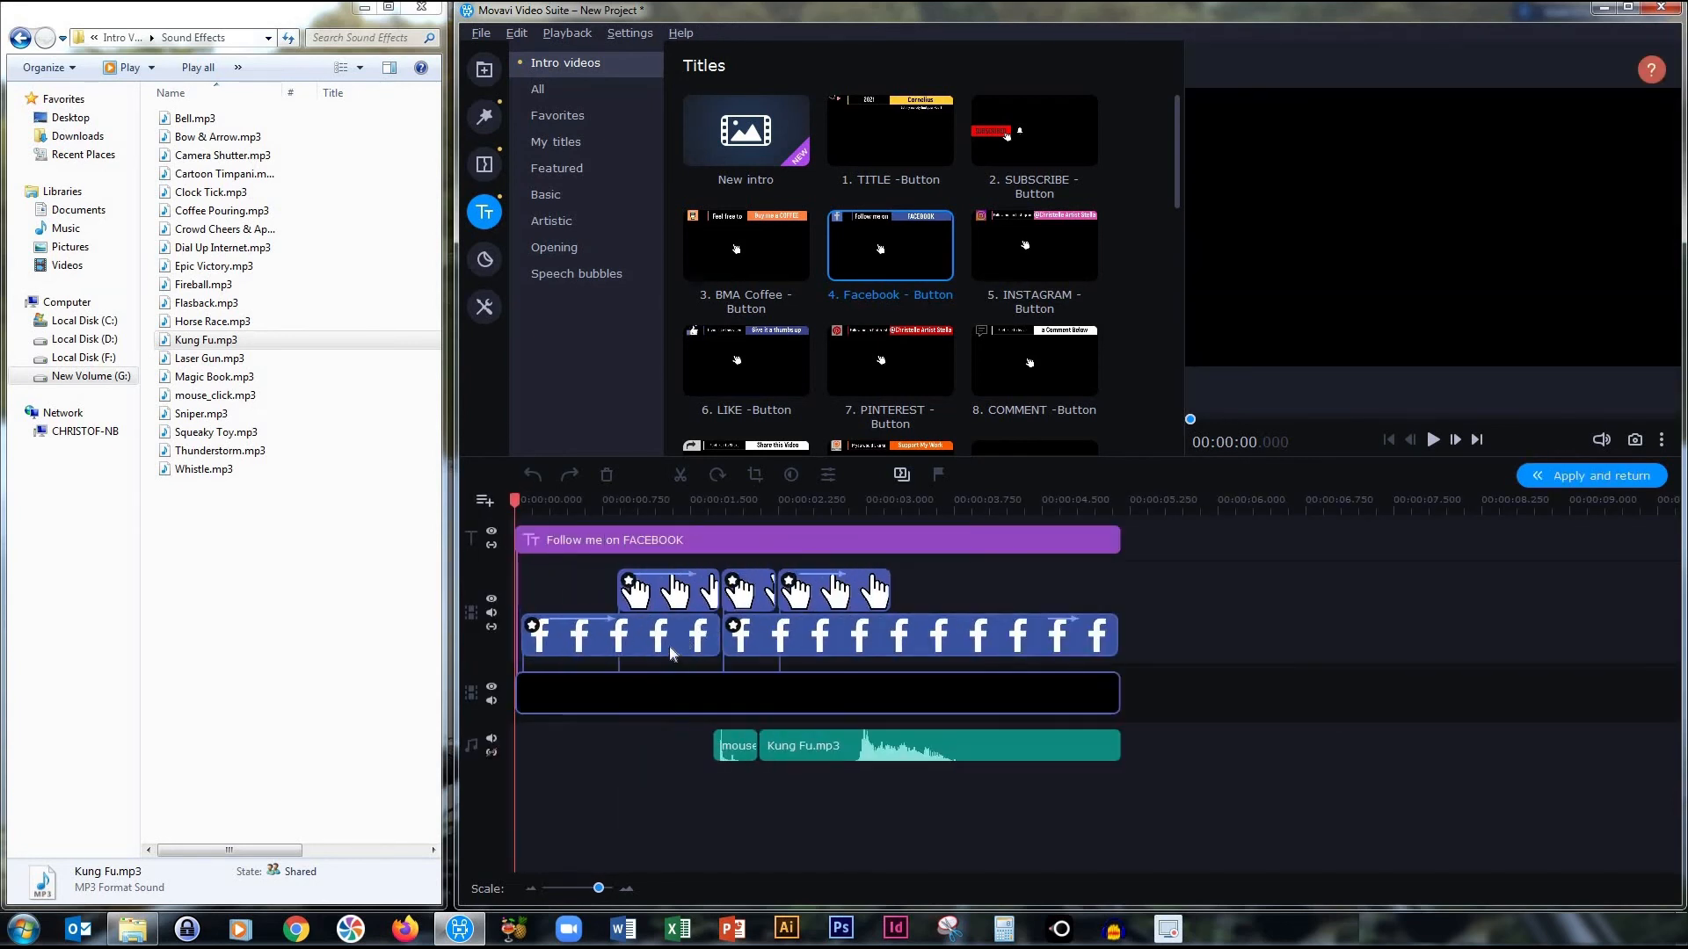
left_click(284, 520)
key("BackSpace")
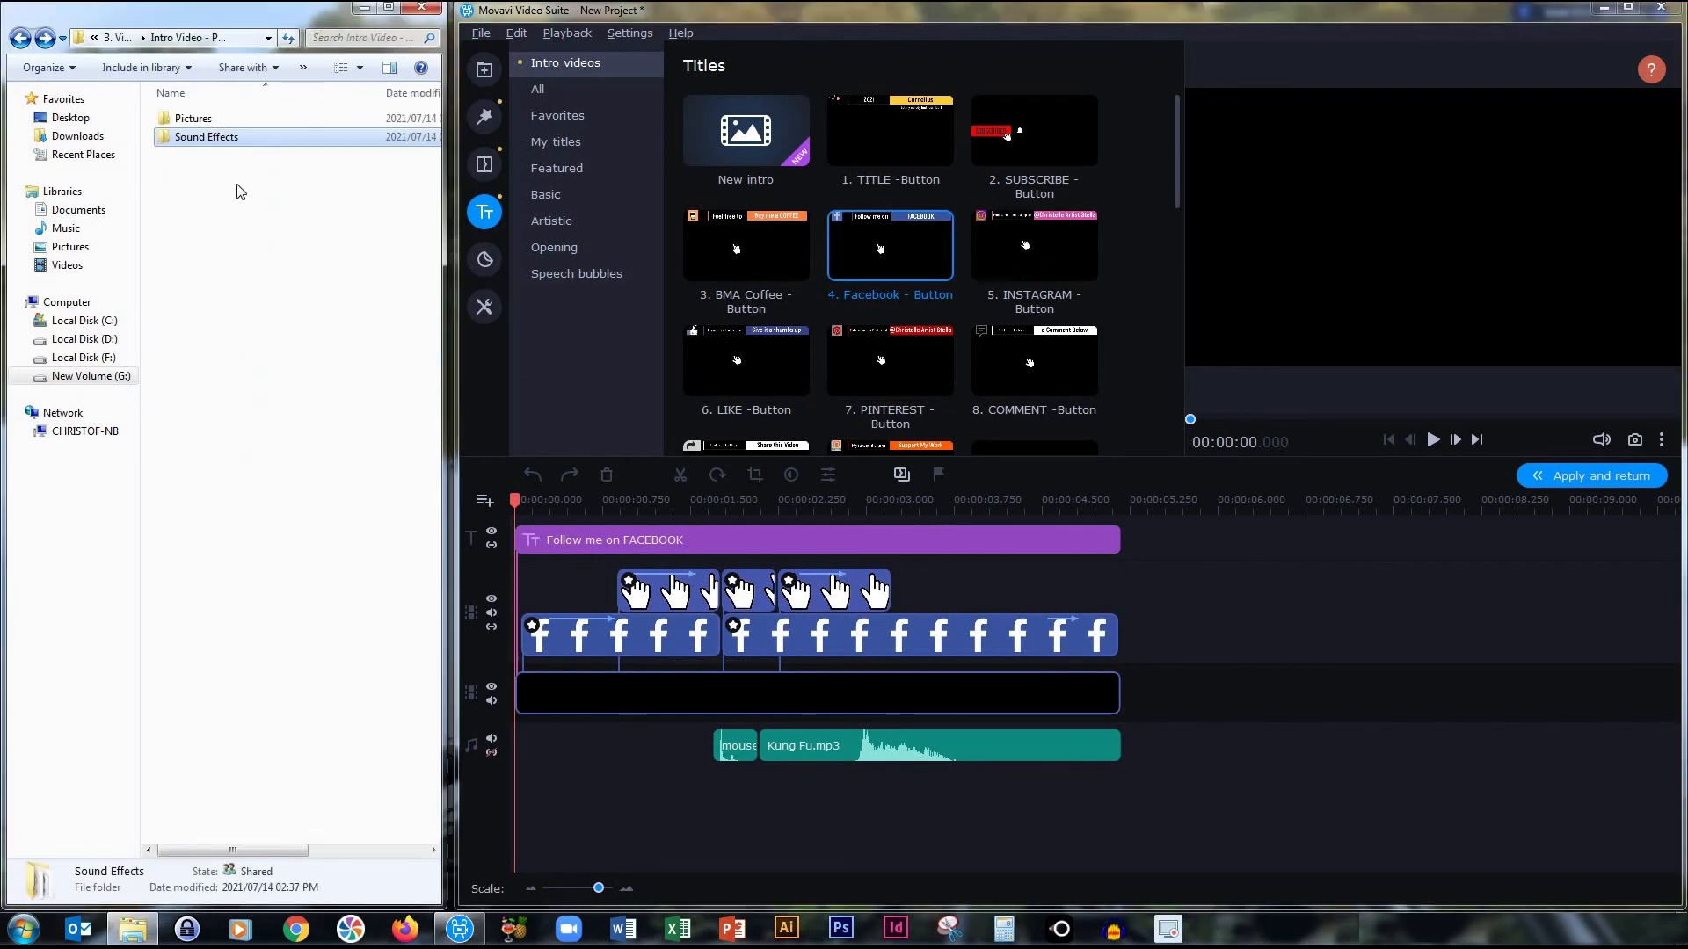
double_click(214, 122)
left_click_drag(331, 651, 526, 650)
left_click_drag(656, 678, 656, 607)
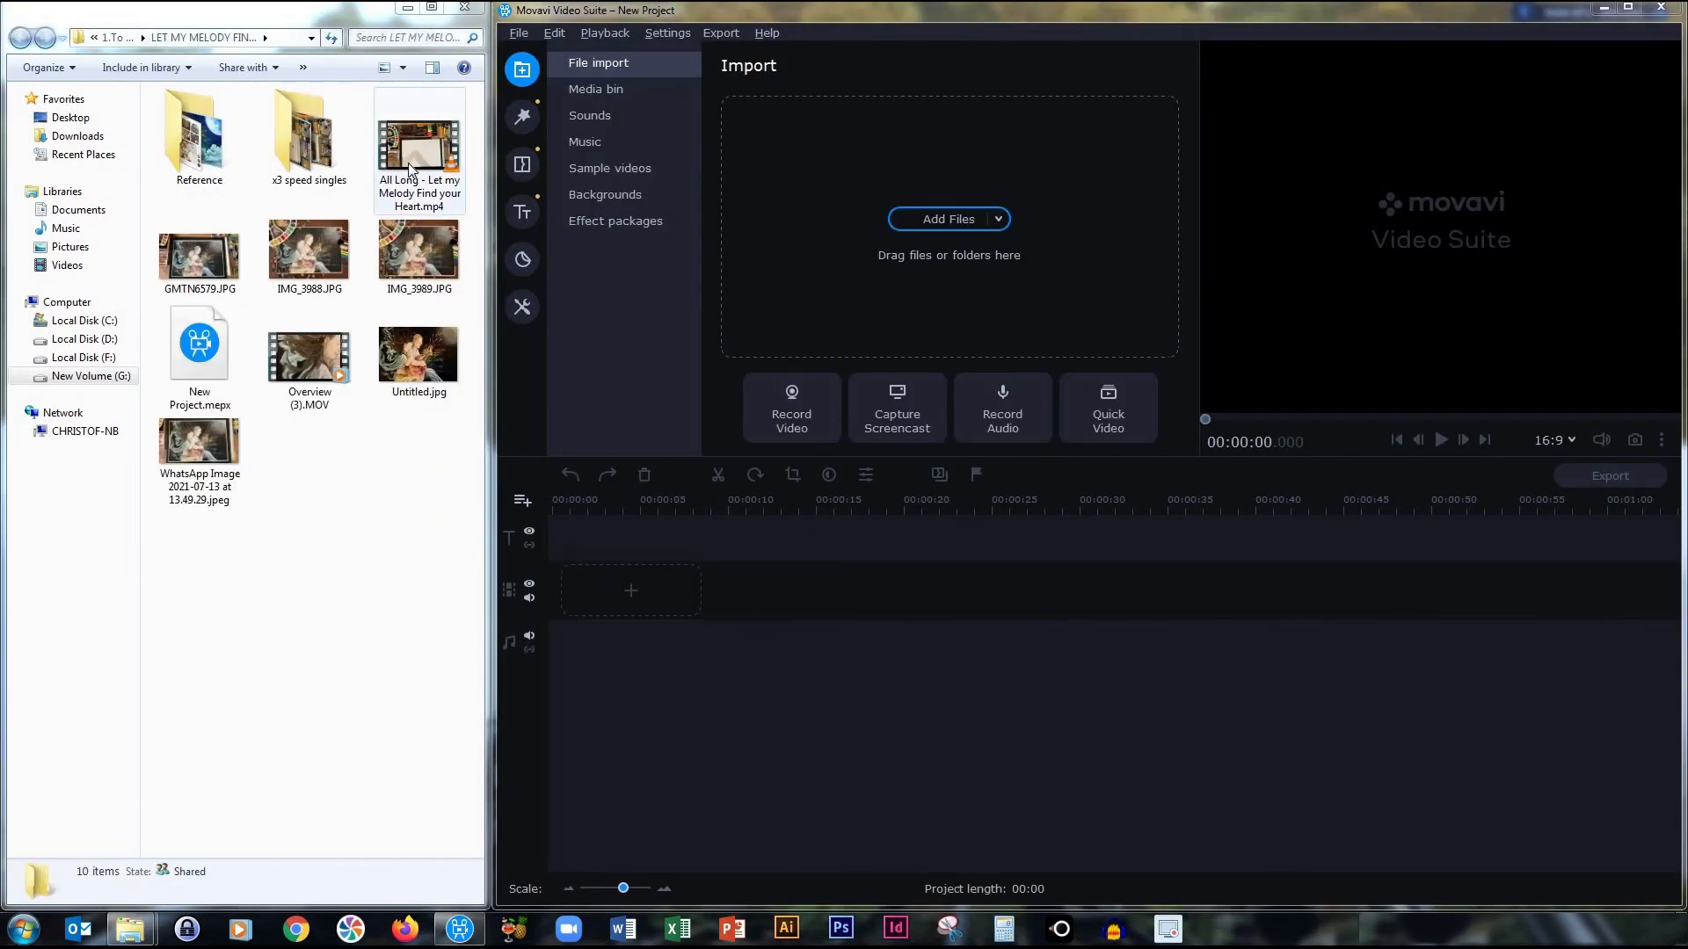
- Place Overview (3).MOV on the empty project's main video track and open the collection of saved intro videos
left_click_drag(309, 356, 603, 624)
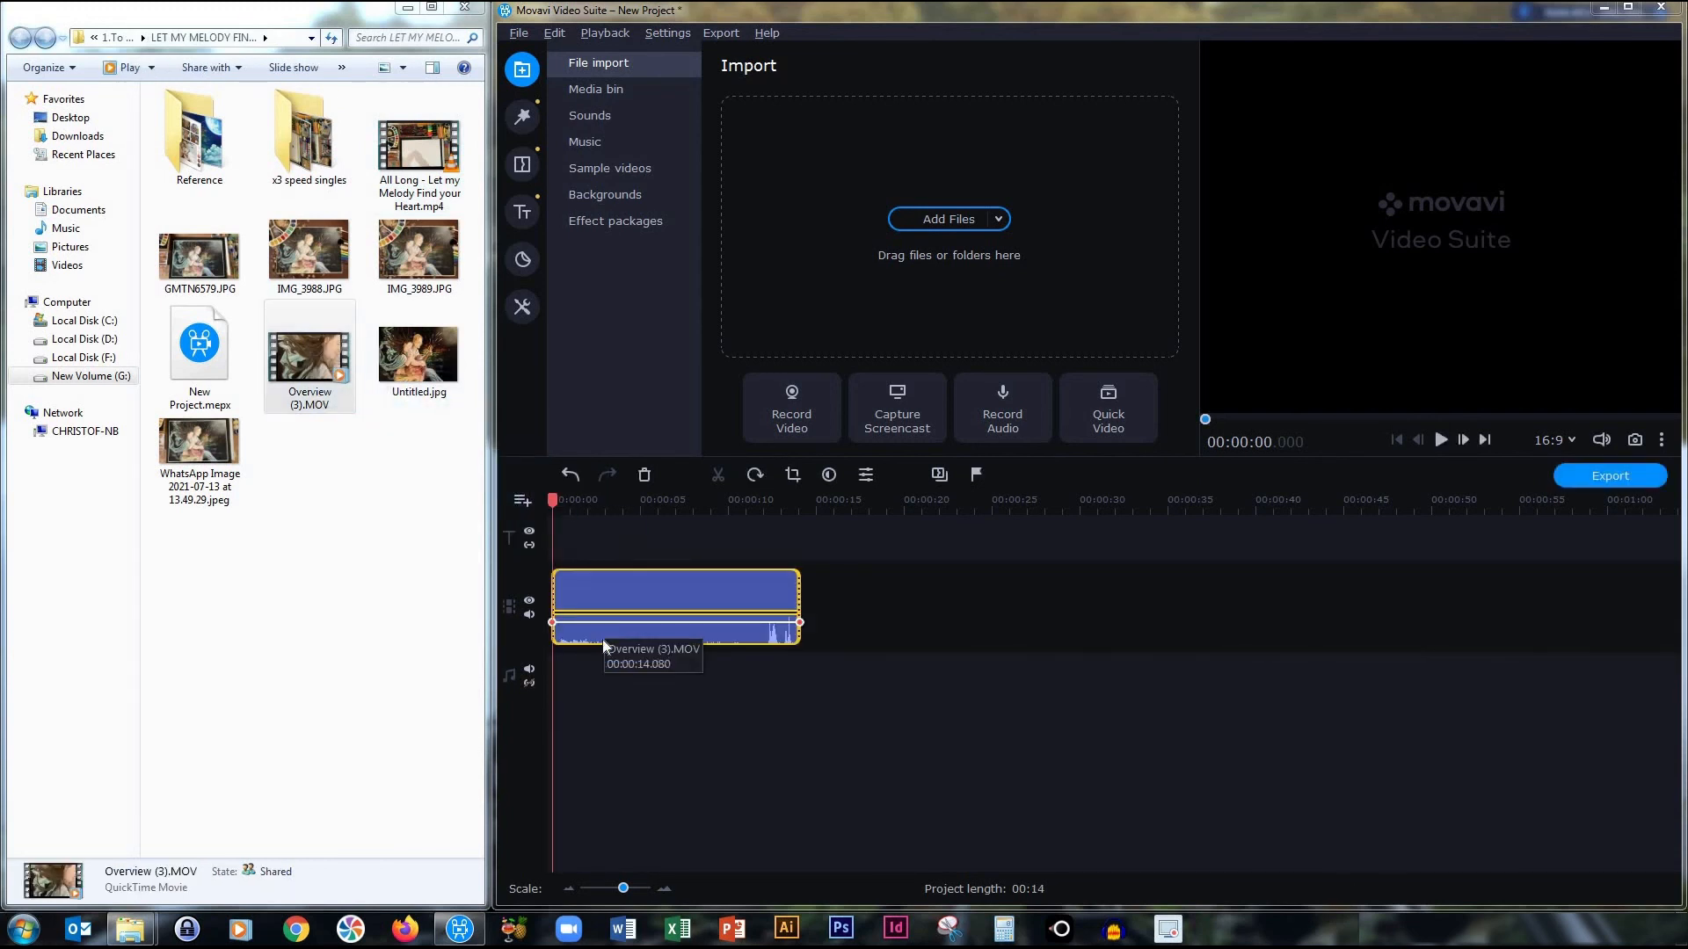
left_click(526, 222)
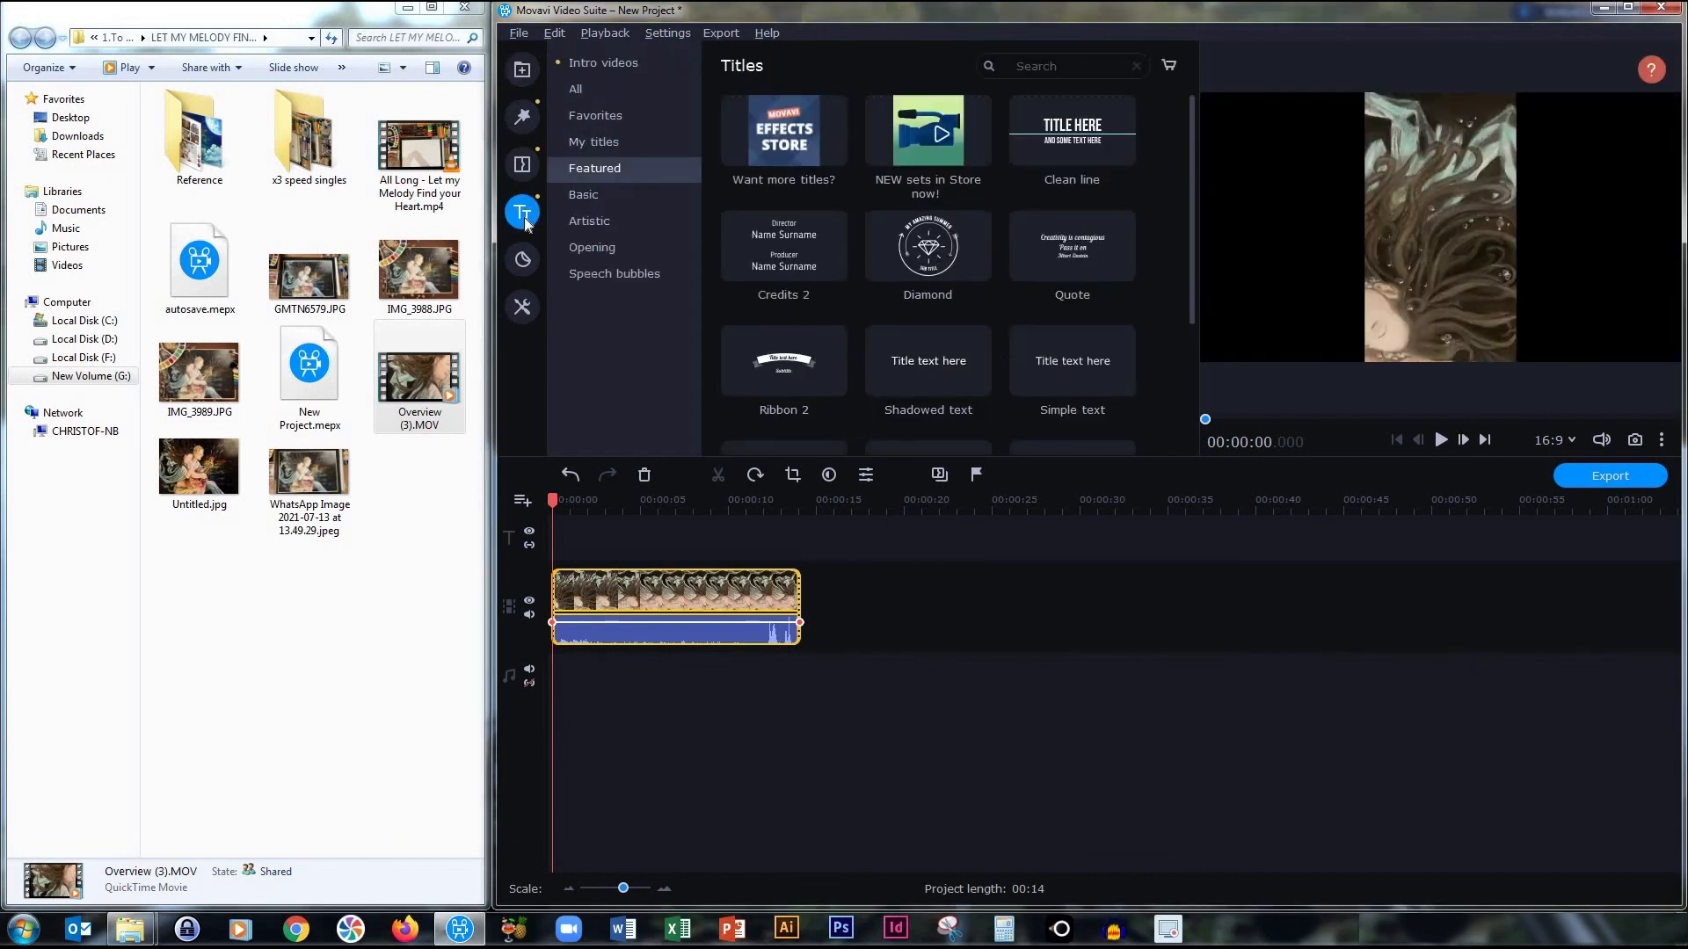
left_click(614, 64)
- Place the intros "3. BMA Coffee - Button" at about 1.25 s and "7. Pinterest - Button" at about 9.1 s on an overlay track
left_click_drag(800, 253, 603, 481)
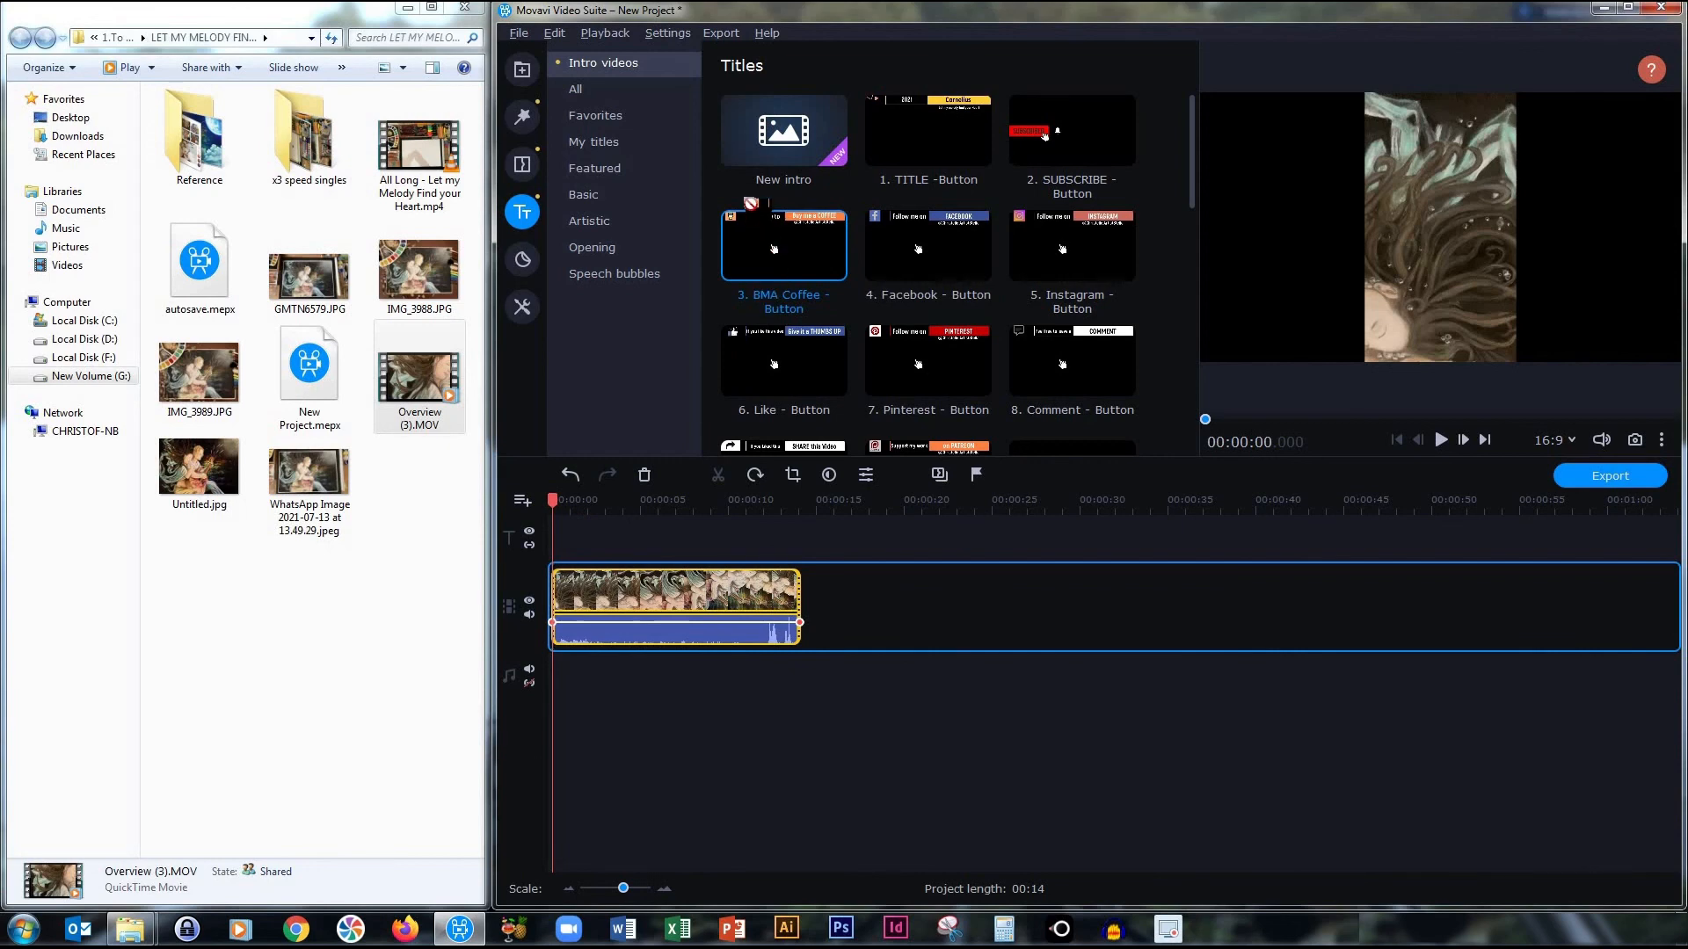
left_click_drag(735, 225, 696, 233)
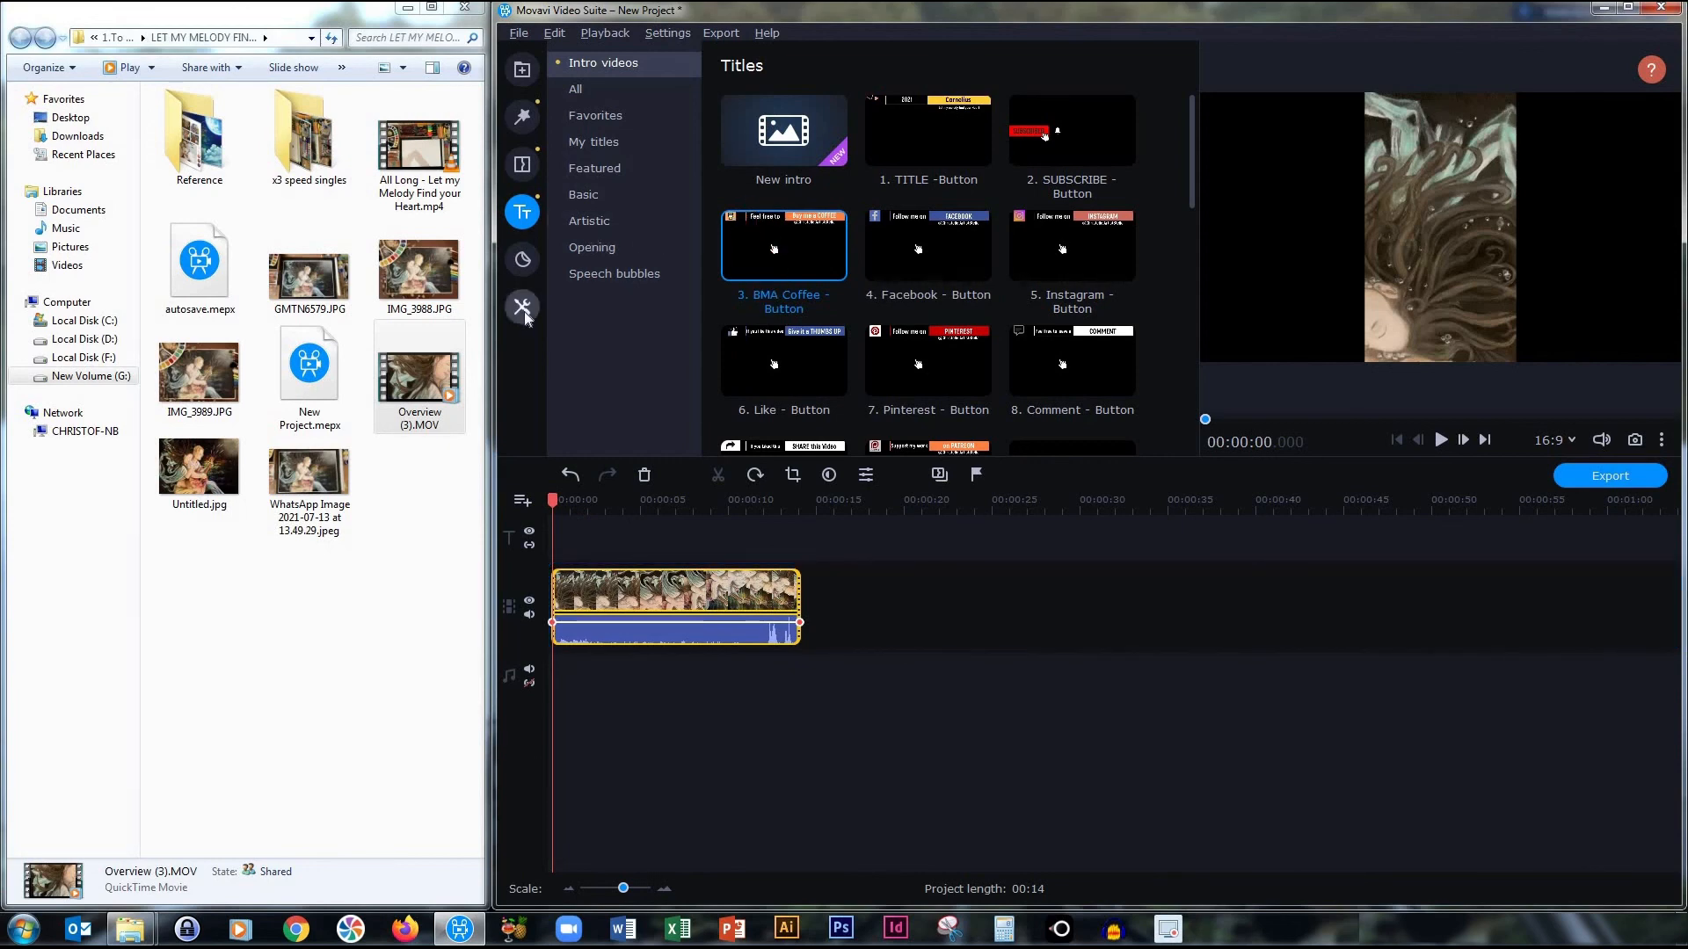
left_click(519, 501)
left_click(560, 537)
left_click_drag(826, 226, 605, 575)
left_click(521, 214)
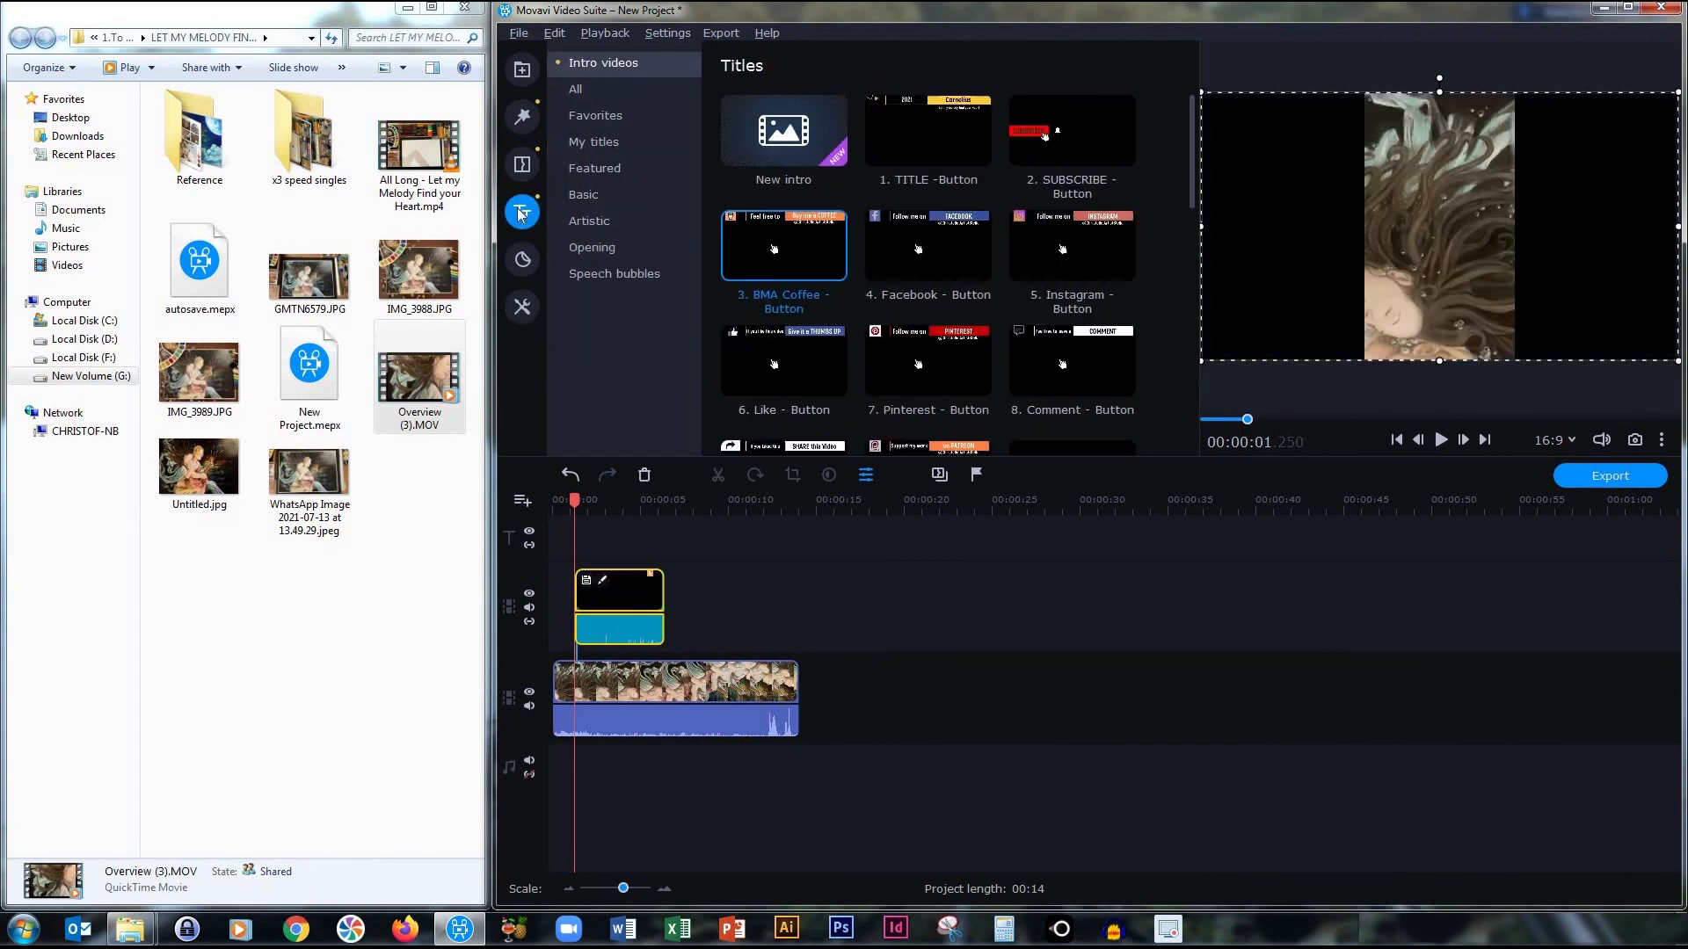
left_click_drag(923, 391, 730, 593)
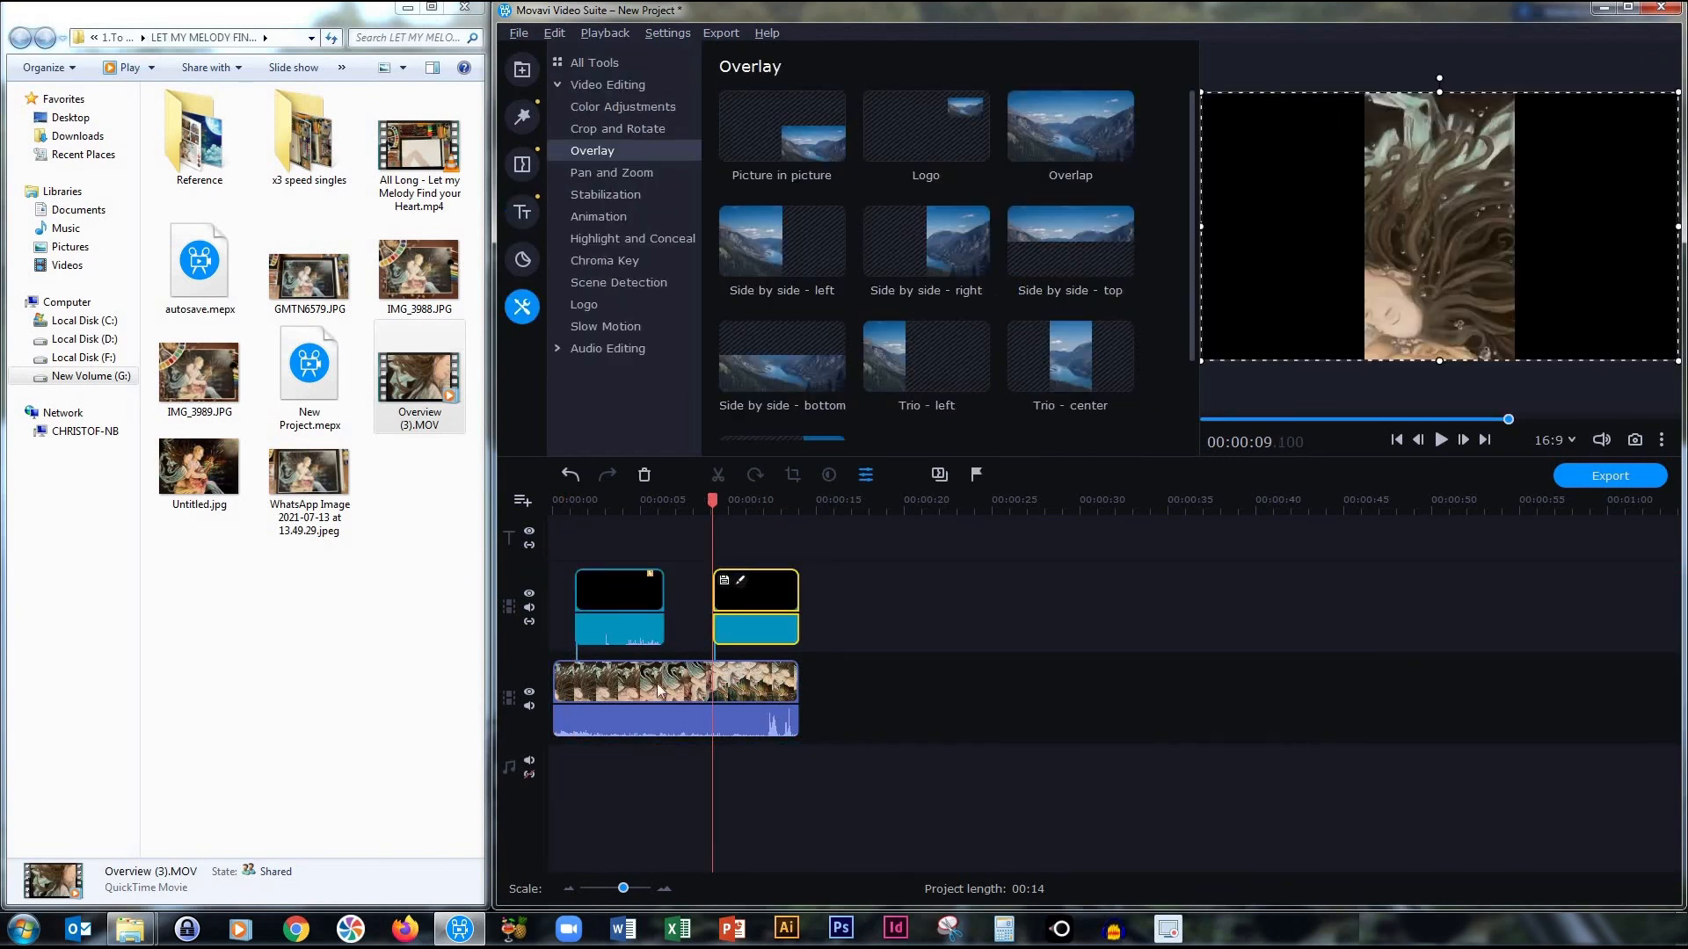
- Rotate the Overview (3).MOV clip on the main track so its picture lies in landscape orientation
left_click(657, 691)
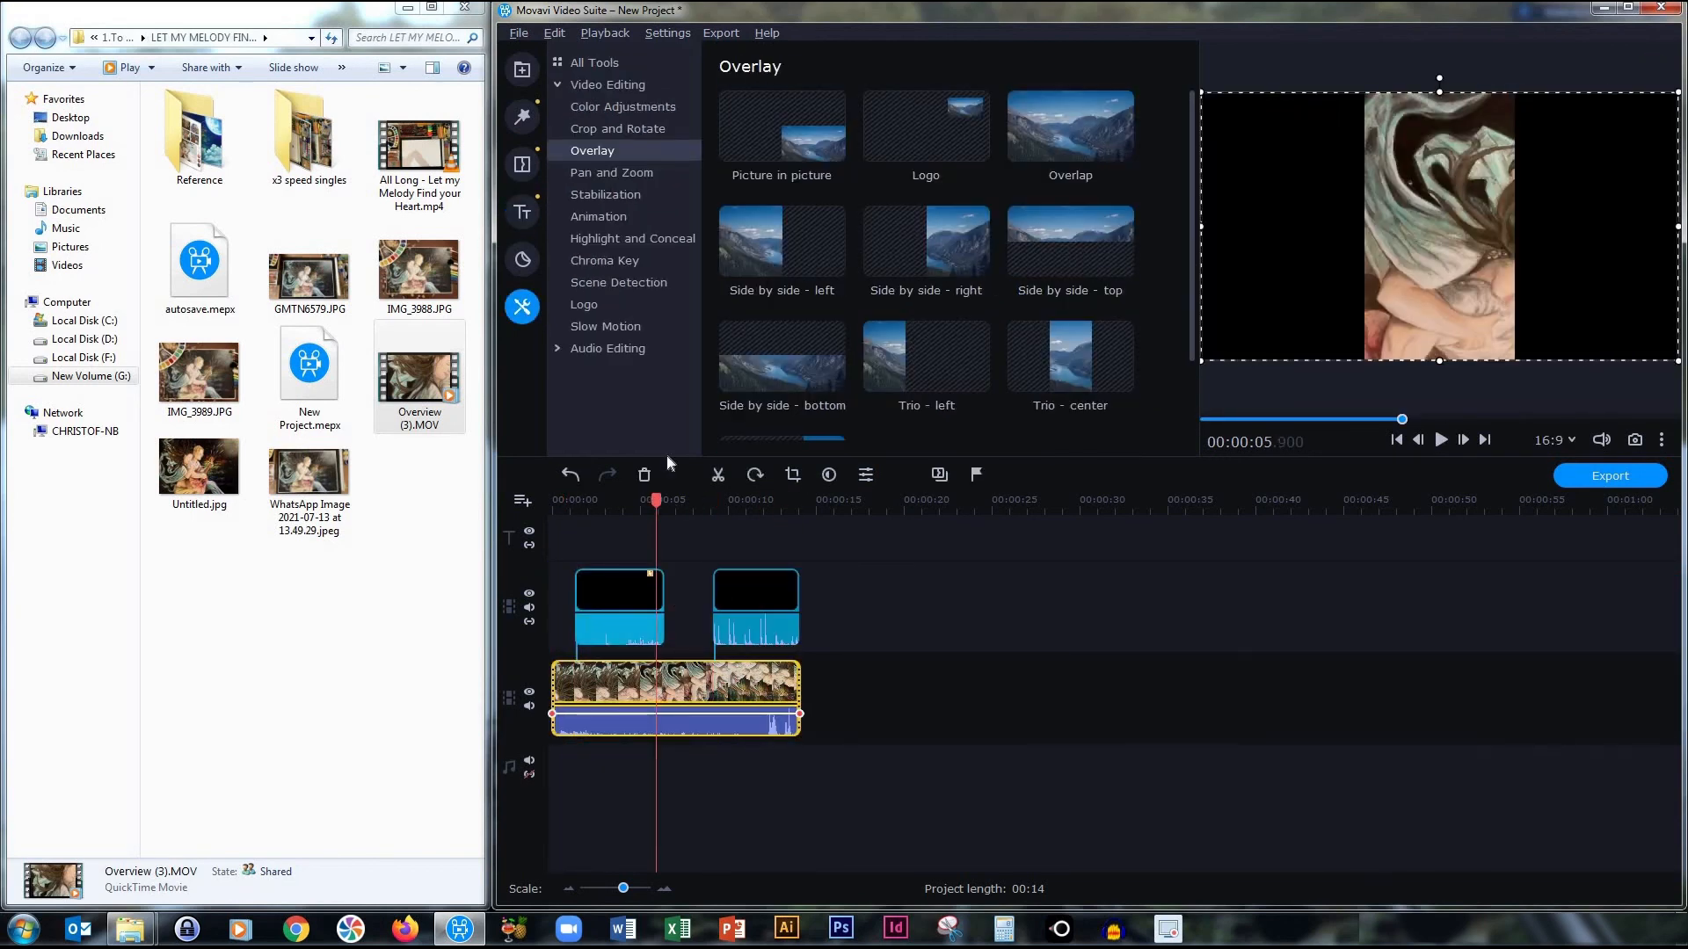
left_click(754, 476)
left_click(757, 477)
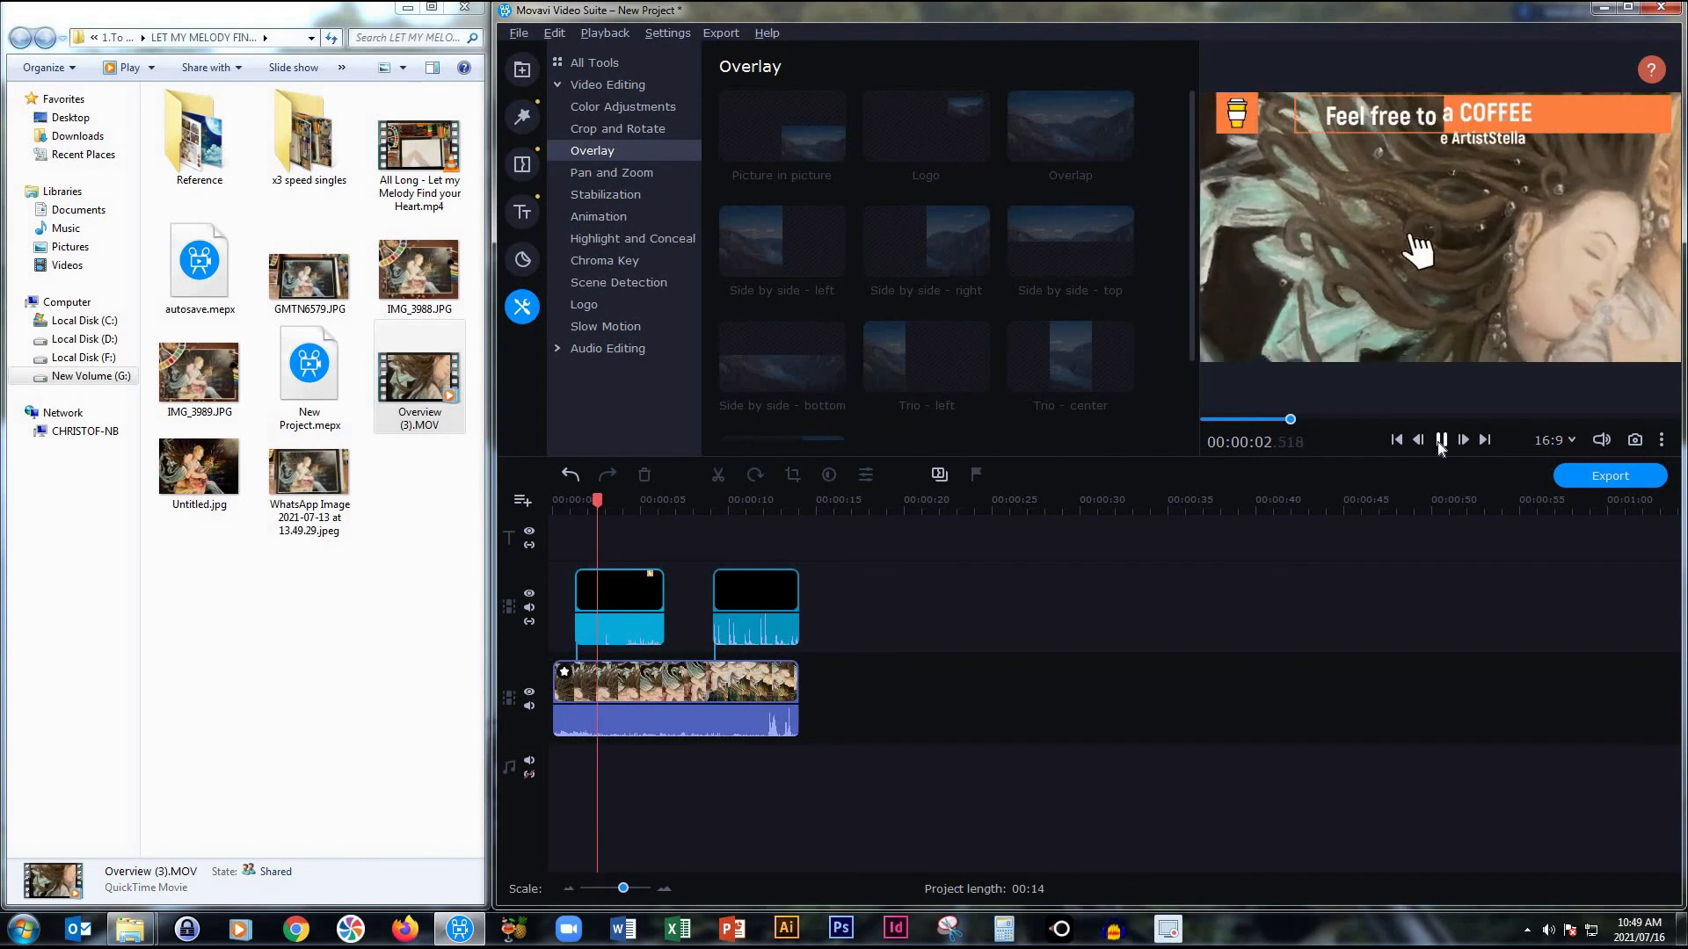